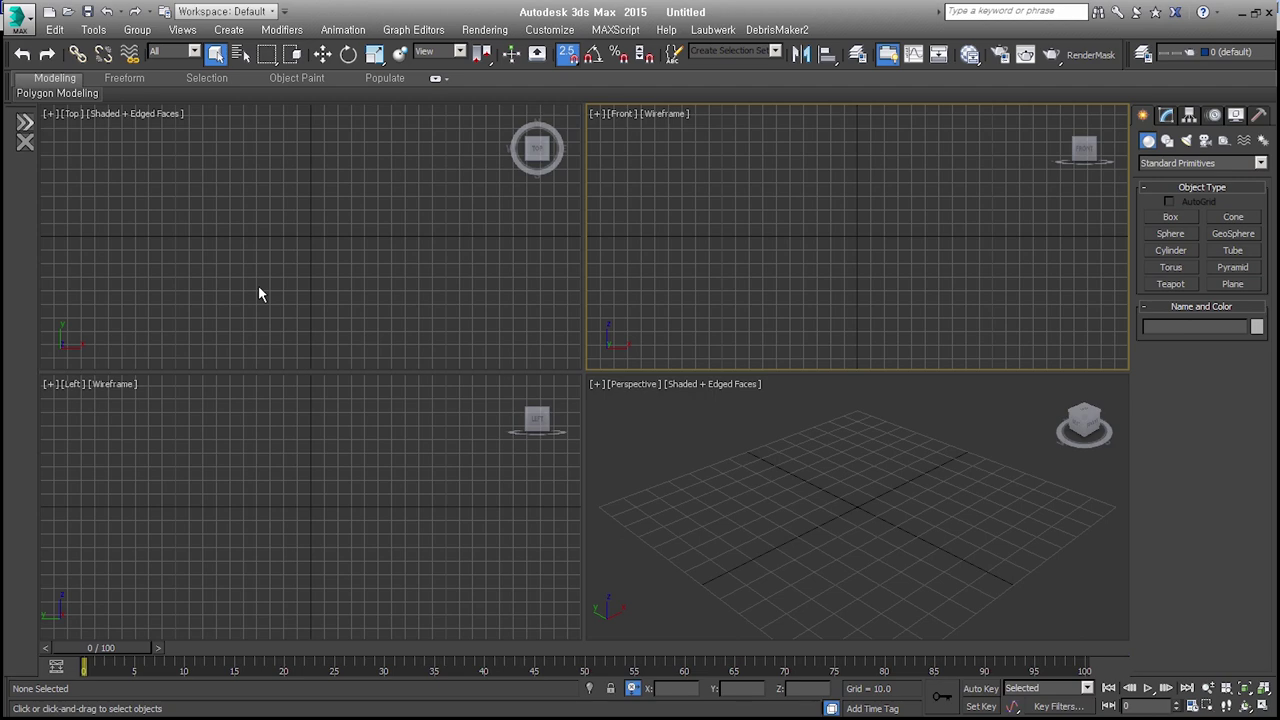
# - Create a 4×4-segment plane about 132 by 136 units and hide the home grid
pyautogui.click(1235, 284)
pyautogui.moveTo(860, 414); pyautogui.dragTo(848, 688)
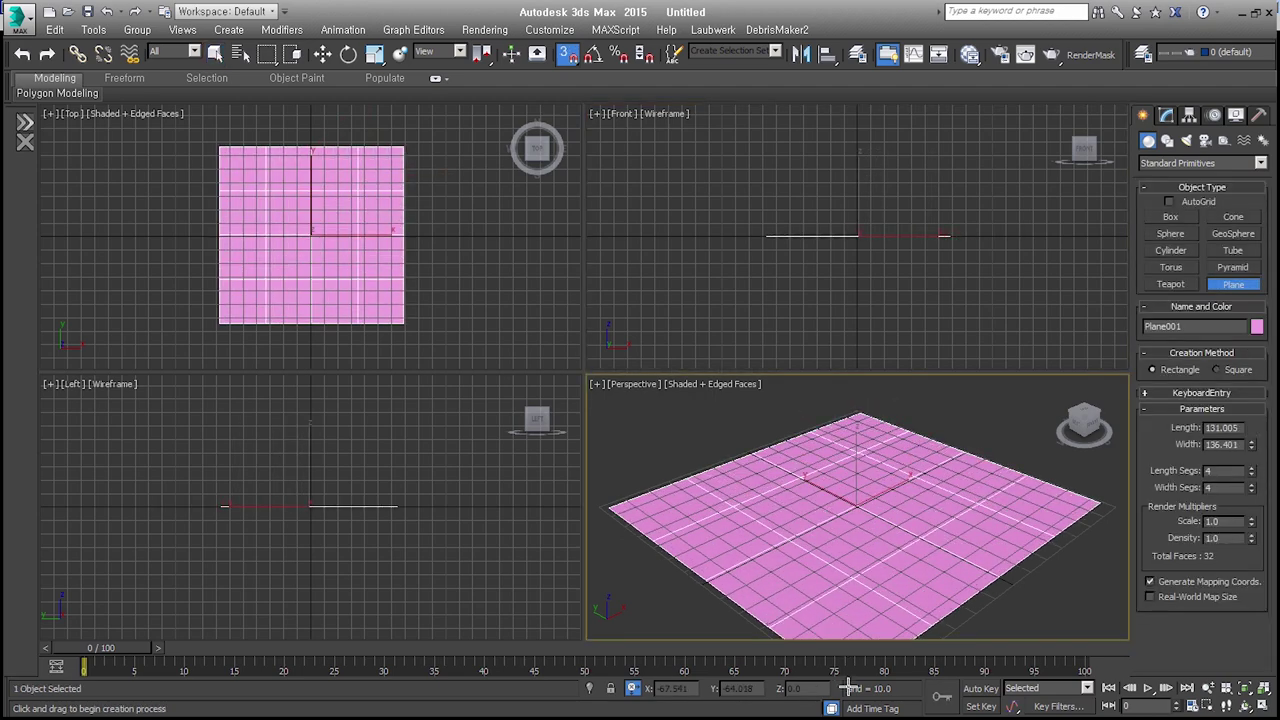
pyautogui.press('g')
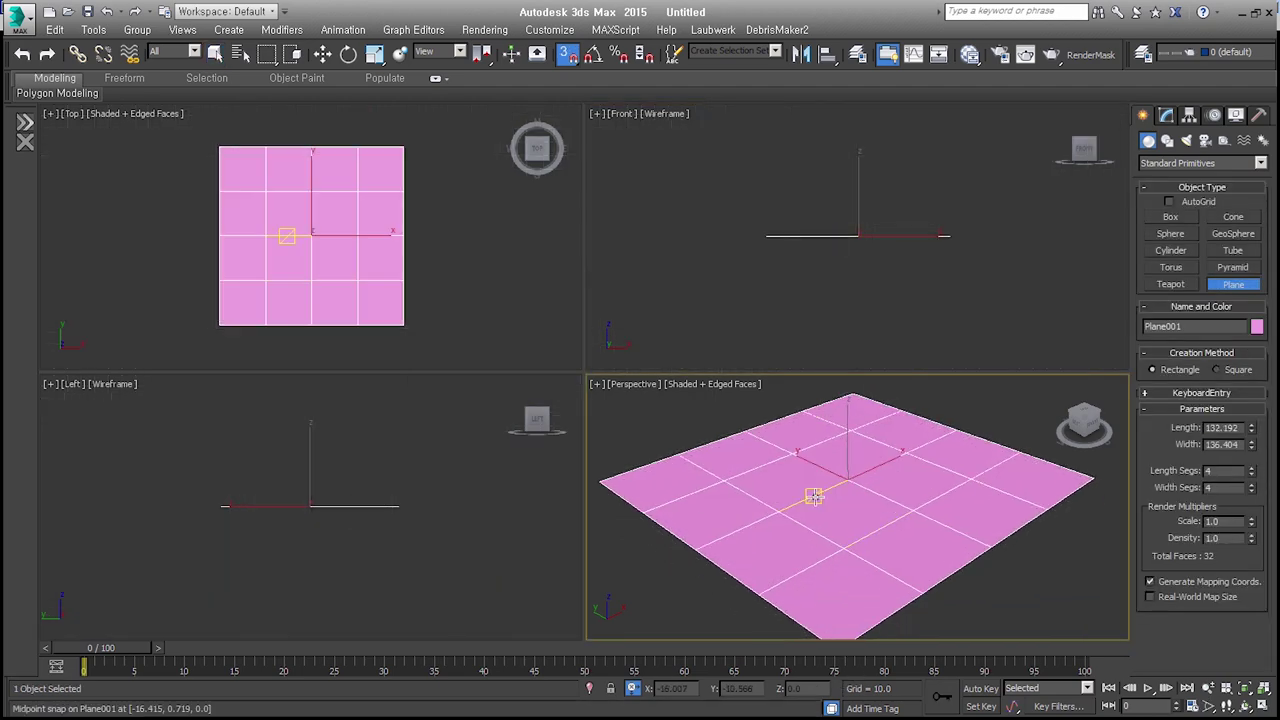
# - Enlarge the perspective viewport, orbit around the plane and switch the view to orthographic
pyautogui.moveTo(585, 372); pyautogui.dragTo(434, 244)
pyautogui.scroll(-4, 766, 457)
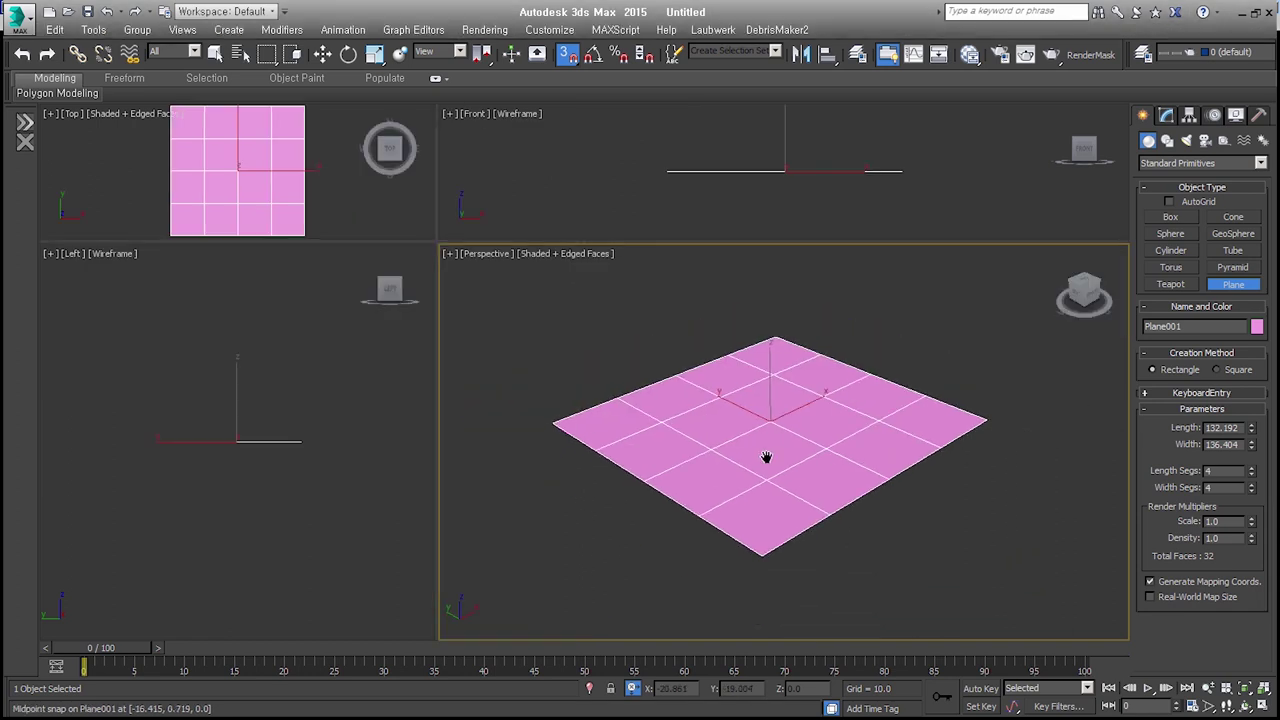
pyautogui.keyDown('alt'); pyautogui.moveTo(766, 457); pyautogui.dragTo(793, 478, button='middle'); pyautogui.keyUp('alt')
pyautogui.press('u')
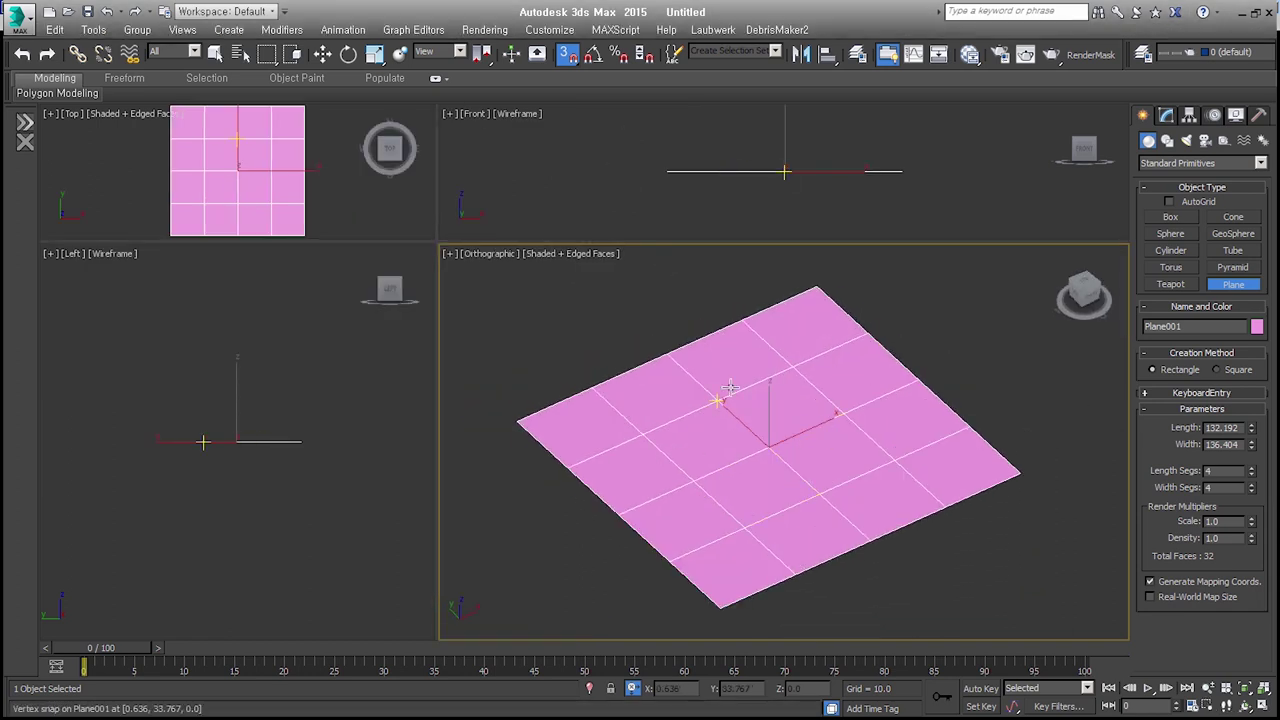
# - Check the render settings, close them, recentre the plane and open the Customize menu
pyautogui.press('F10')
pyautogui.moveTo(1147, 264); pyautogui.dragTo(885, 190)
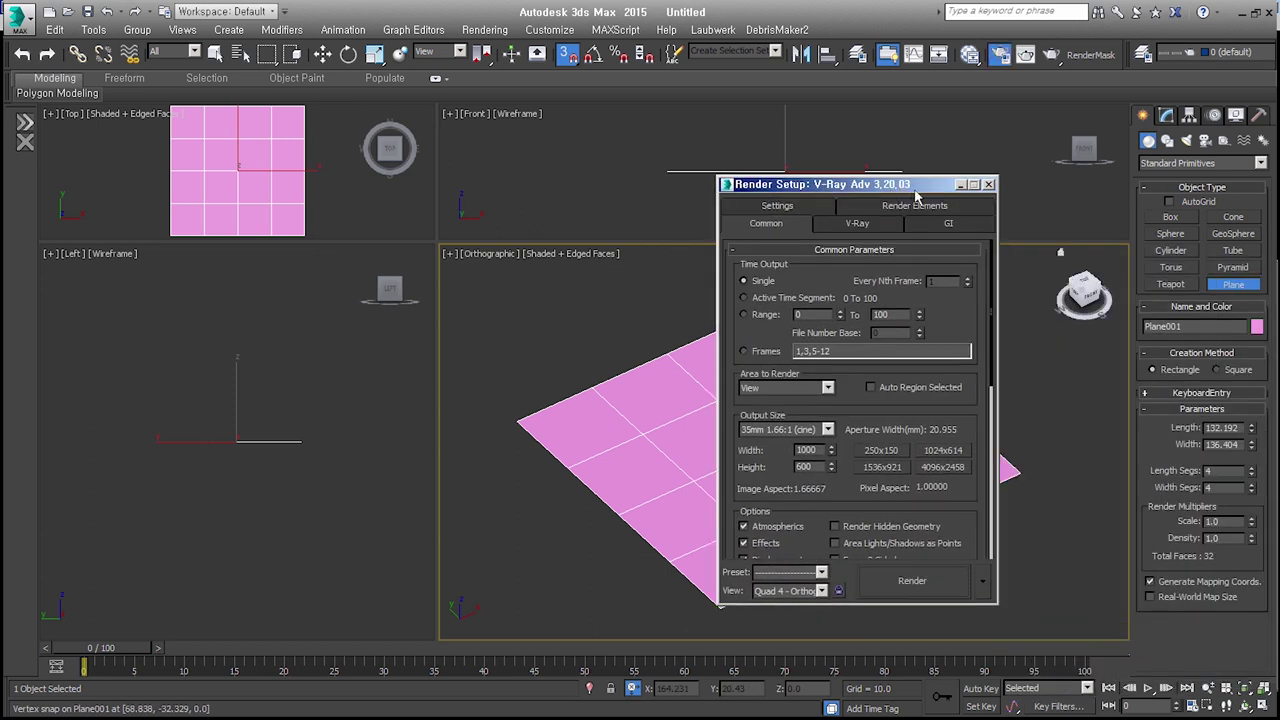
pyautogui.press('F10')
pyautogui.moveTo(838, 361); pyautogui.dragTo(847, 388, button='middle')
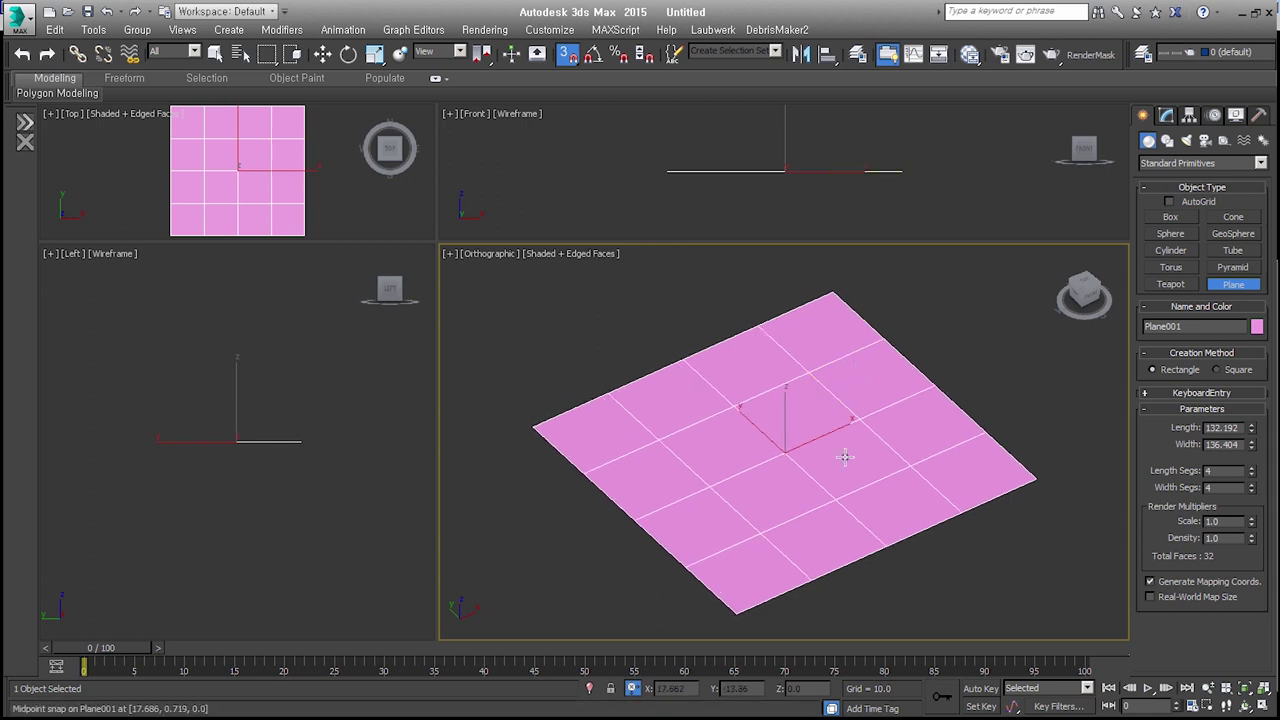
pyautogui.click(550, 29)
pyautogui.click(603, 215)
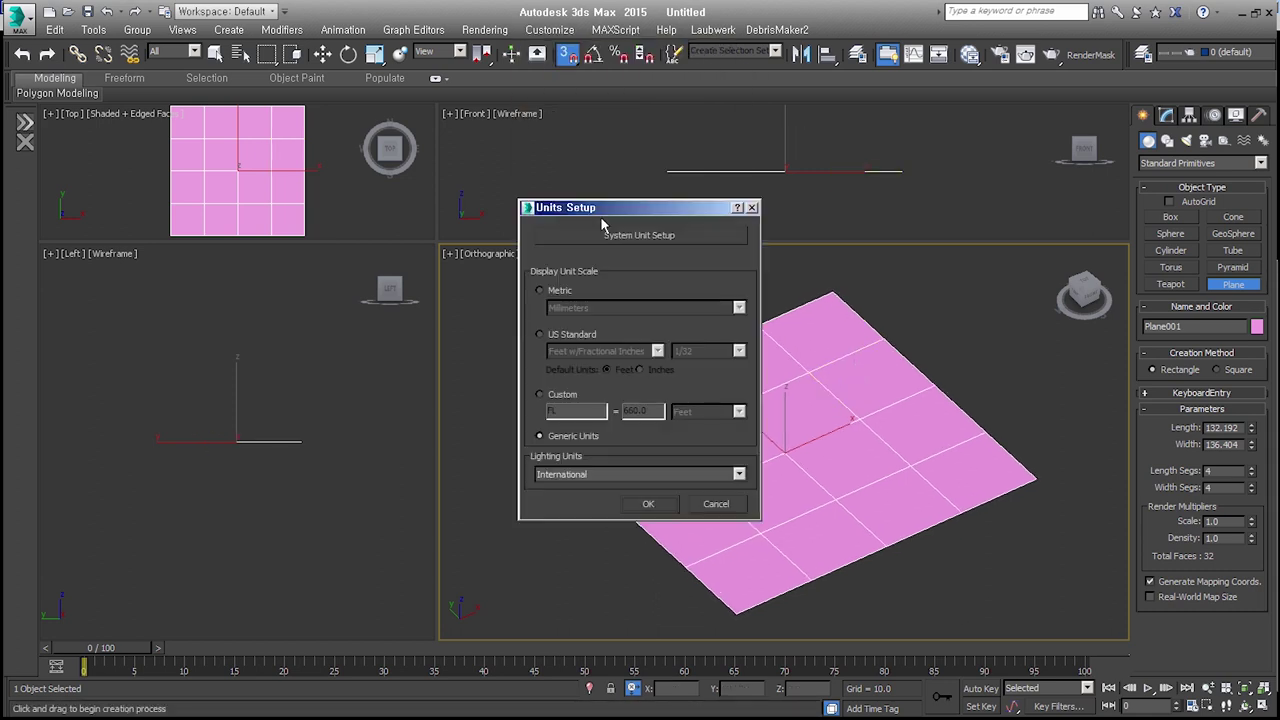
pyautogui.click(675, 245)
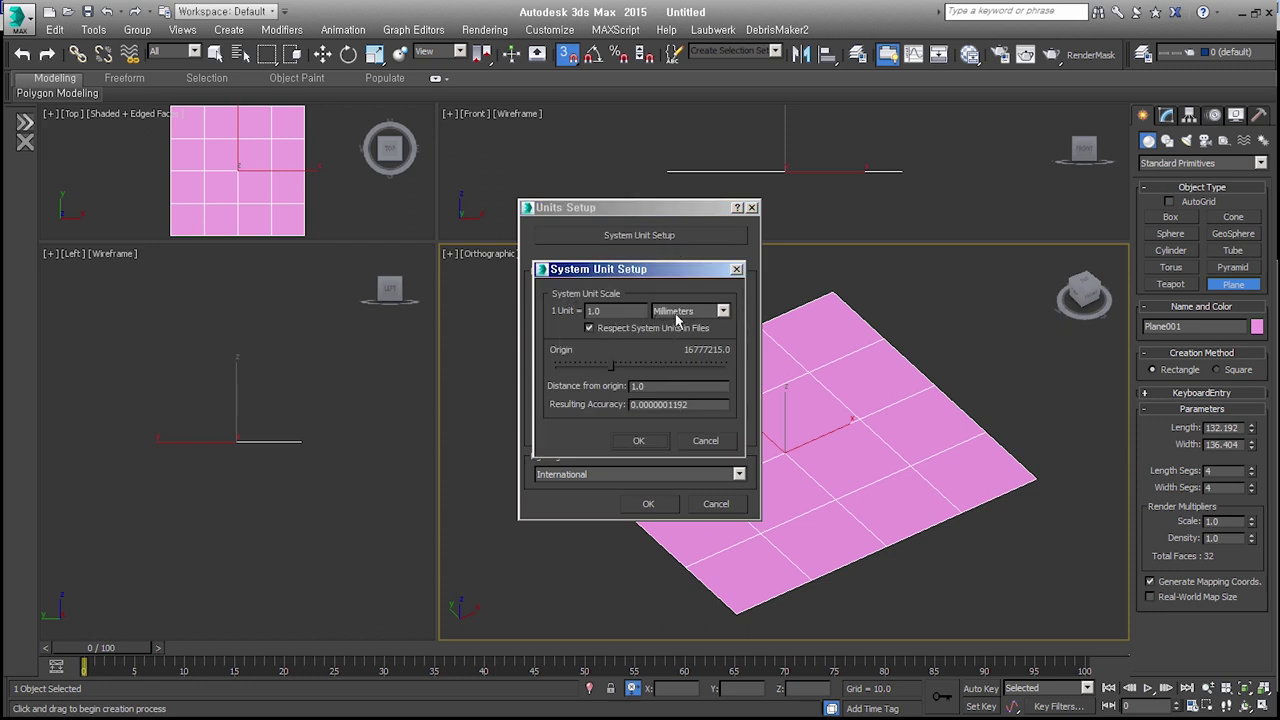
pyautogui.click(737, 269)
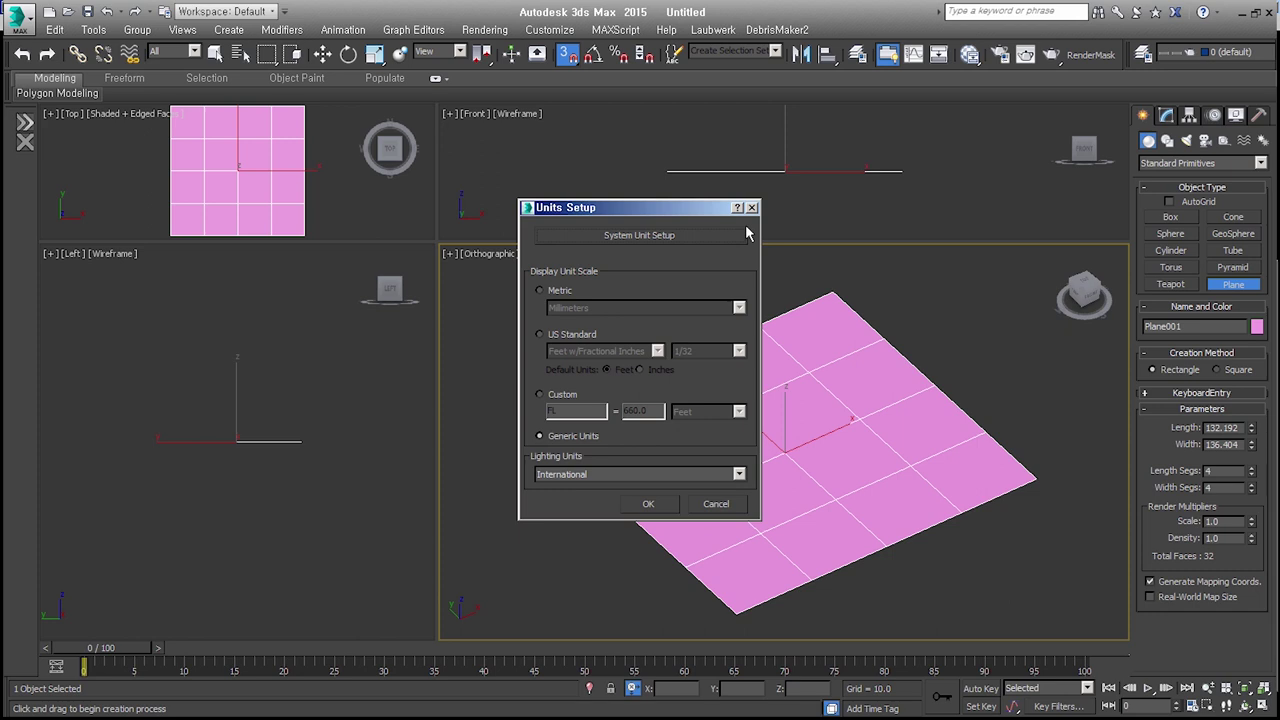
pyautogui.click(752, 207)
pyautogui.click(549, 29)
pyautogui.click(518, 36)
pyautogui.click(540, 30)
pyautogui.click(585, 257)
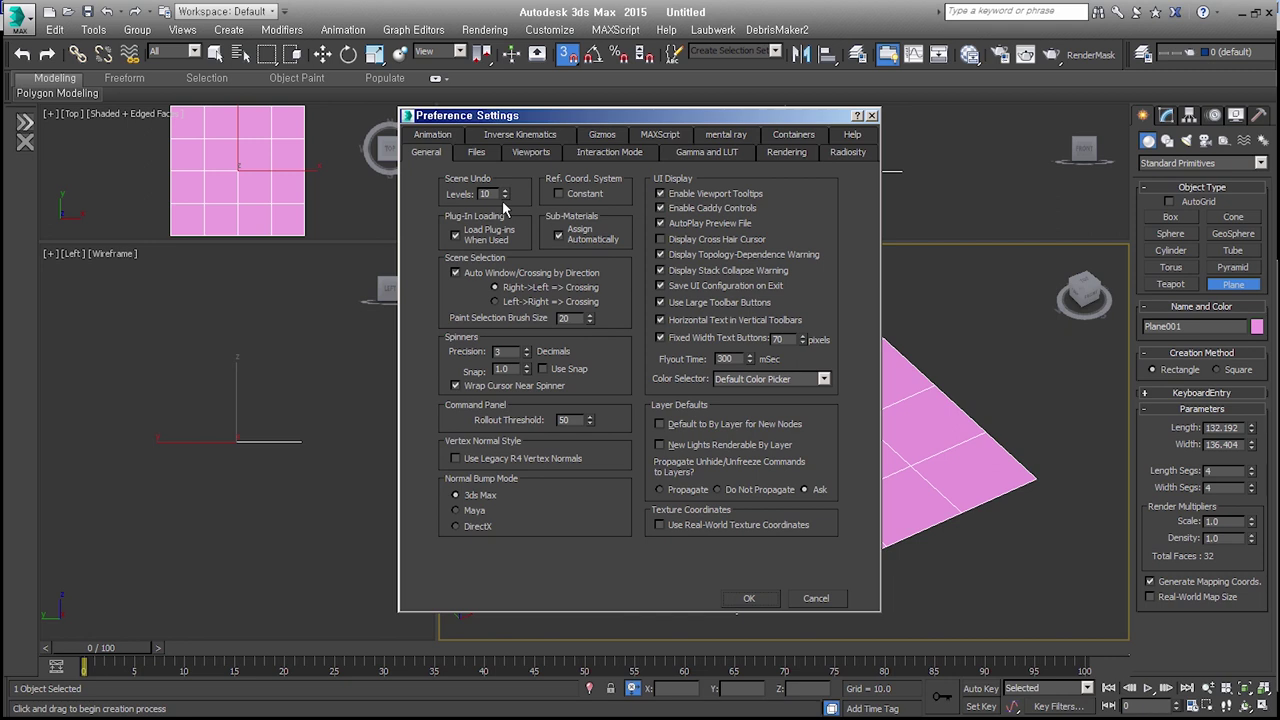
# - Adjust Scene Undo Levels in the General preferences, ending back at 10
pyautogui.click(505, 197)
pyautogui.click(506, 191)
pyautogui.click(506, 191)
pyautogui.click(476, 152)
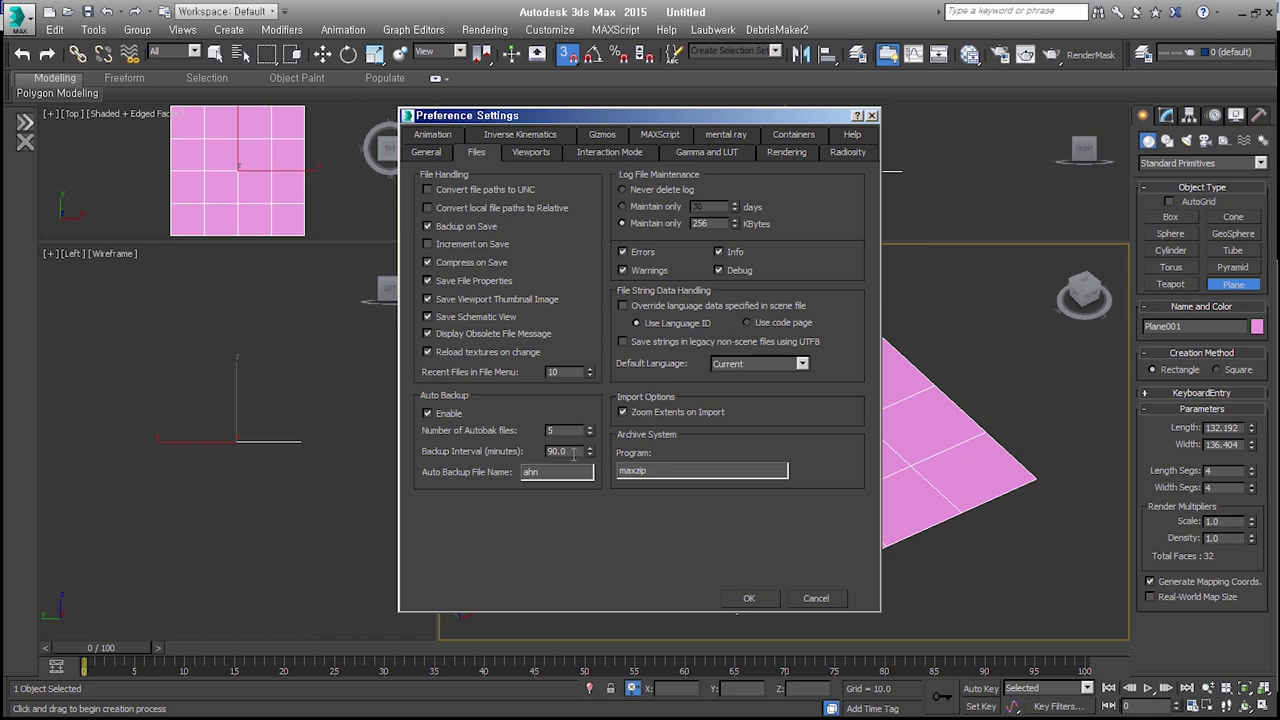
# - Enter 30, then 60, as the Auto Backup interval in minutes
pyautogui.moveTo(565, 451); pyautogui.dragTo(543, 454)
pyautogui.click(534, 468)
pyautogui.write('30')
pyautogui.press('Return')
pyautogui.click(565, 451)
pyautogui.moveTo(577, 455); pyautogui.dragTo(497, 471)
pyautogui.write('60')
pyautogui.press('Return')
pyautogui.click(702, 157)
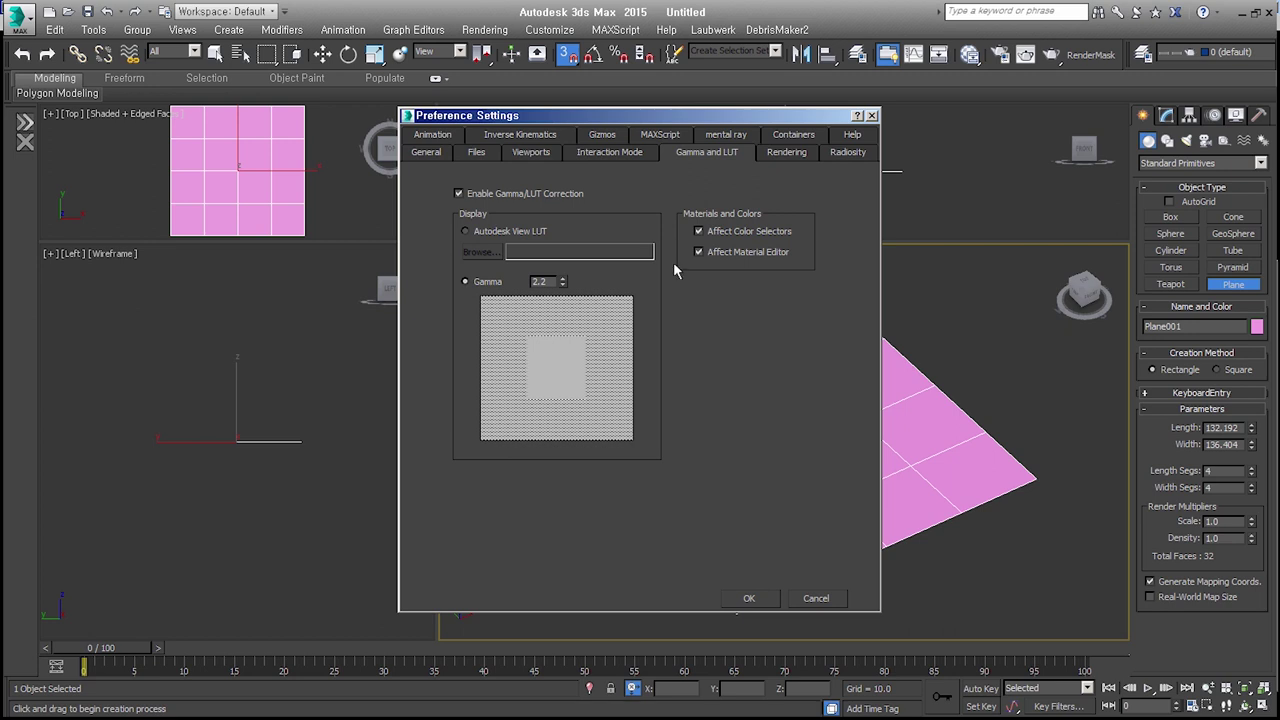
# - Cancel Preference Settings after viewing the 2.2 gamma settings
pyautogui.click(814, 600)
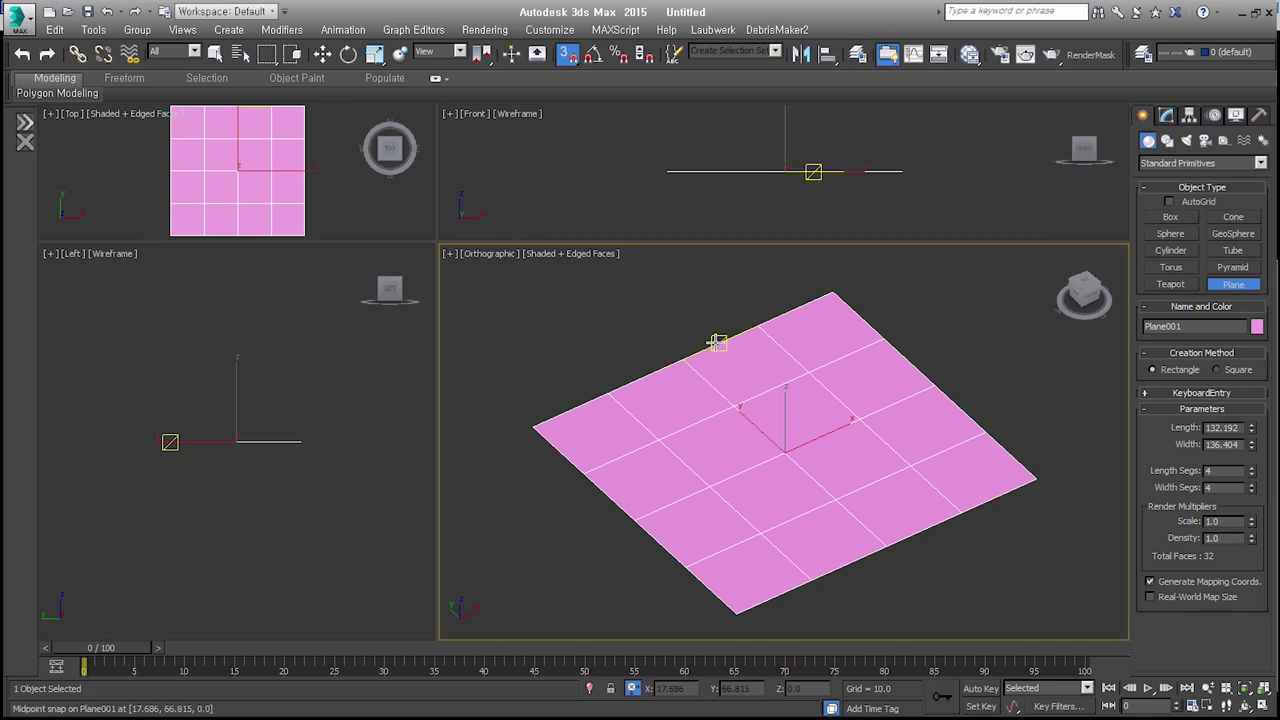
# - Tilt the view and convert Plane001 to Editable Poly from its right-click menu
pyautogui.moveTo(717, 337); pyautogui.dragTo(726, 344, button='middle')
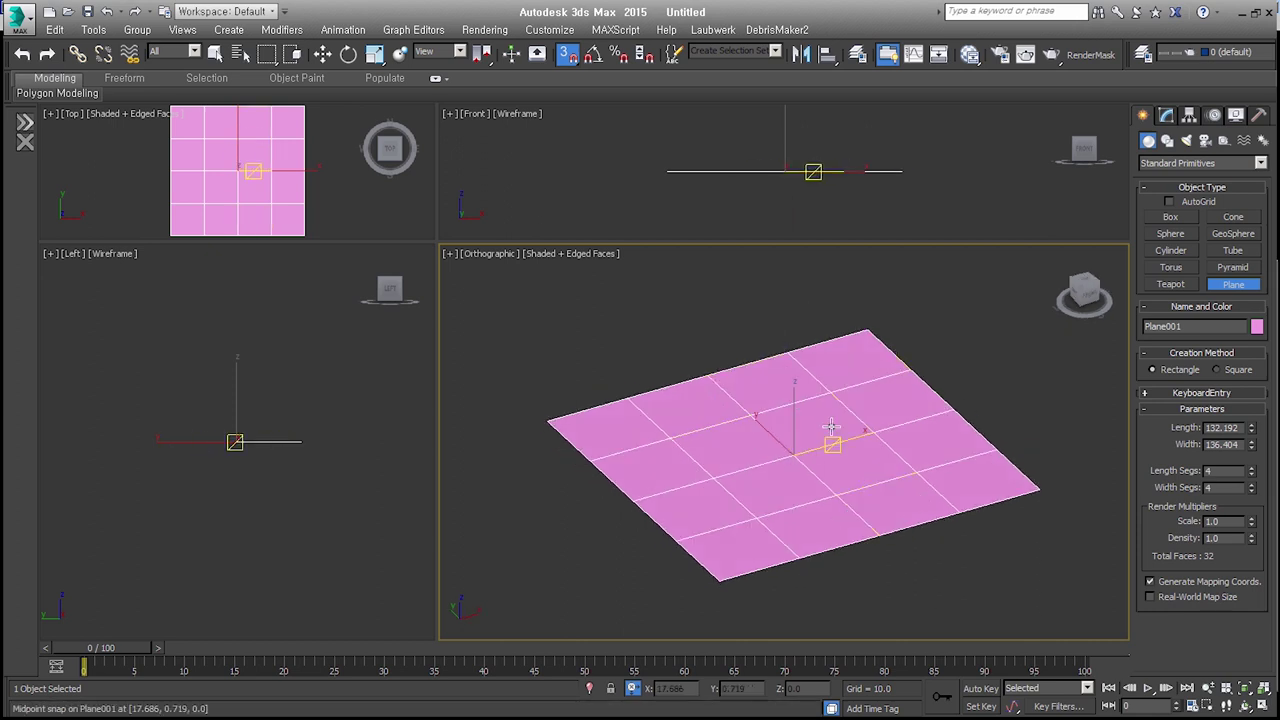
pyautogui.moveTo(820, 508)
pyautogui.keyDown('alt'); pyautogui.mouseDown(button='middle')
pyautogui.moveTo(833, 503)
pyautogui.moveTo(823, 365)
pyautogui.mouseUp(button='middle'); pyautogui.keyUp('alt')
pyautogui.rightClick(843, 514)
pyautogui.click(880, 503)
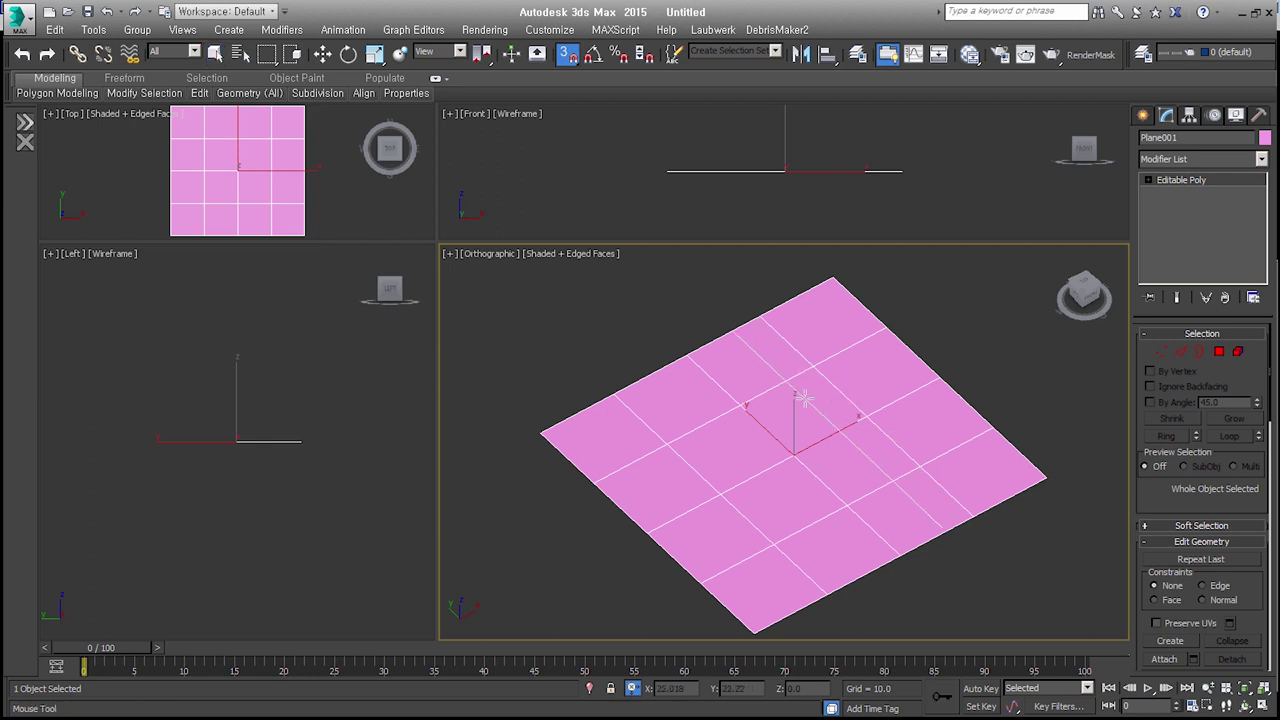
pyautogui.press('w')
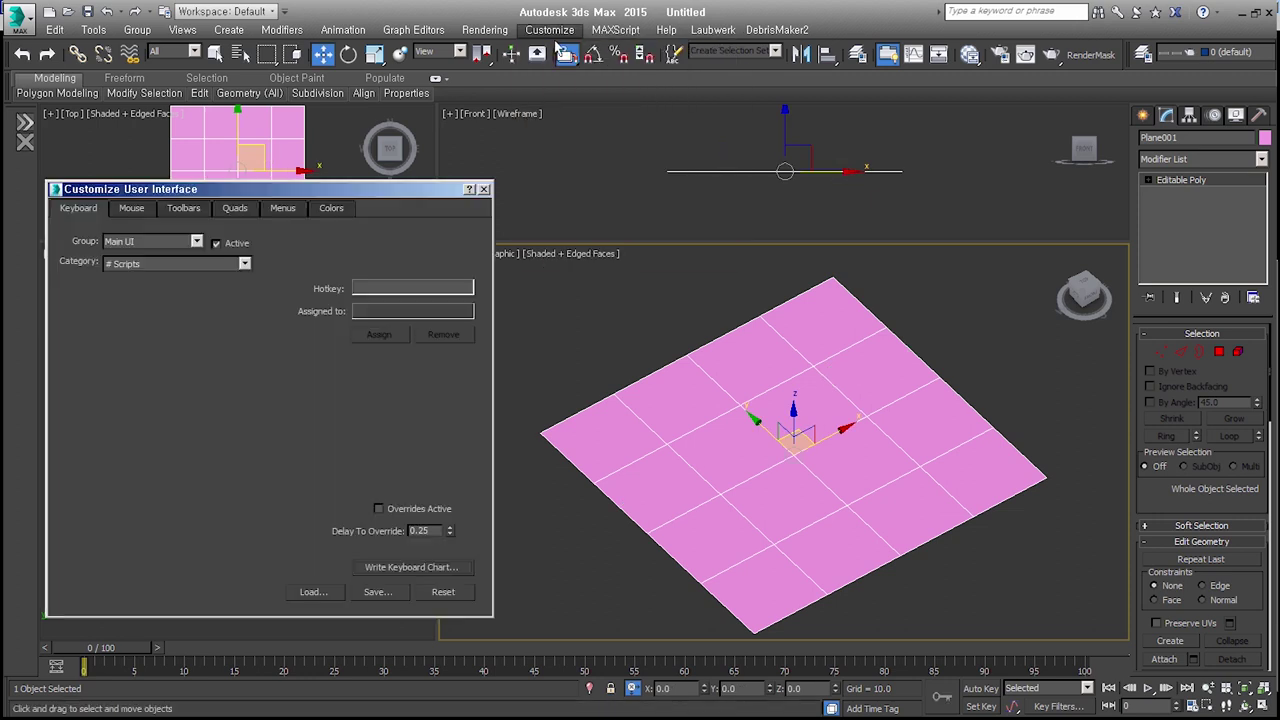
pyautogui.click(218, 264)
pyautogui.moveTo(248, 290); pyautogui.dragTo(248, 463)
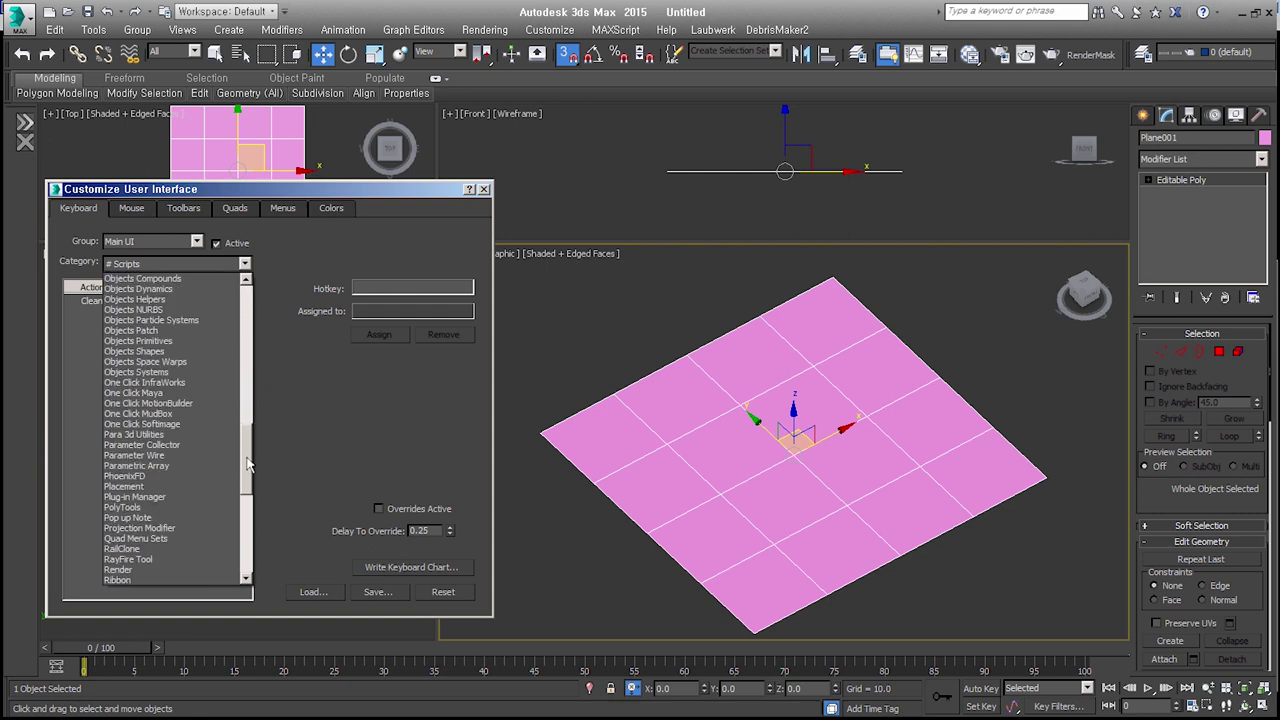
pyautogui.click(188, 523)
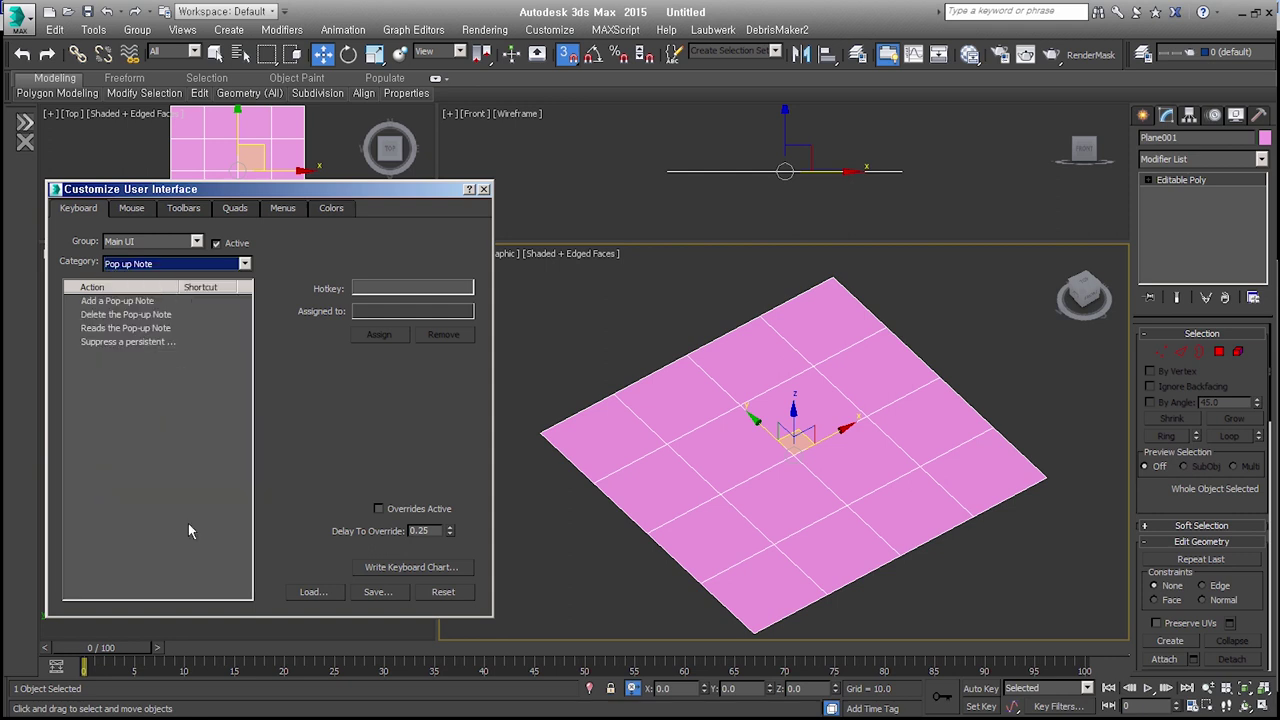
pyautogui.click(220, 264)
pyautogui.scroll(1, 181, 300)
pyautogui.click(181, 297)
pyautogui.click(367, 291)
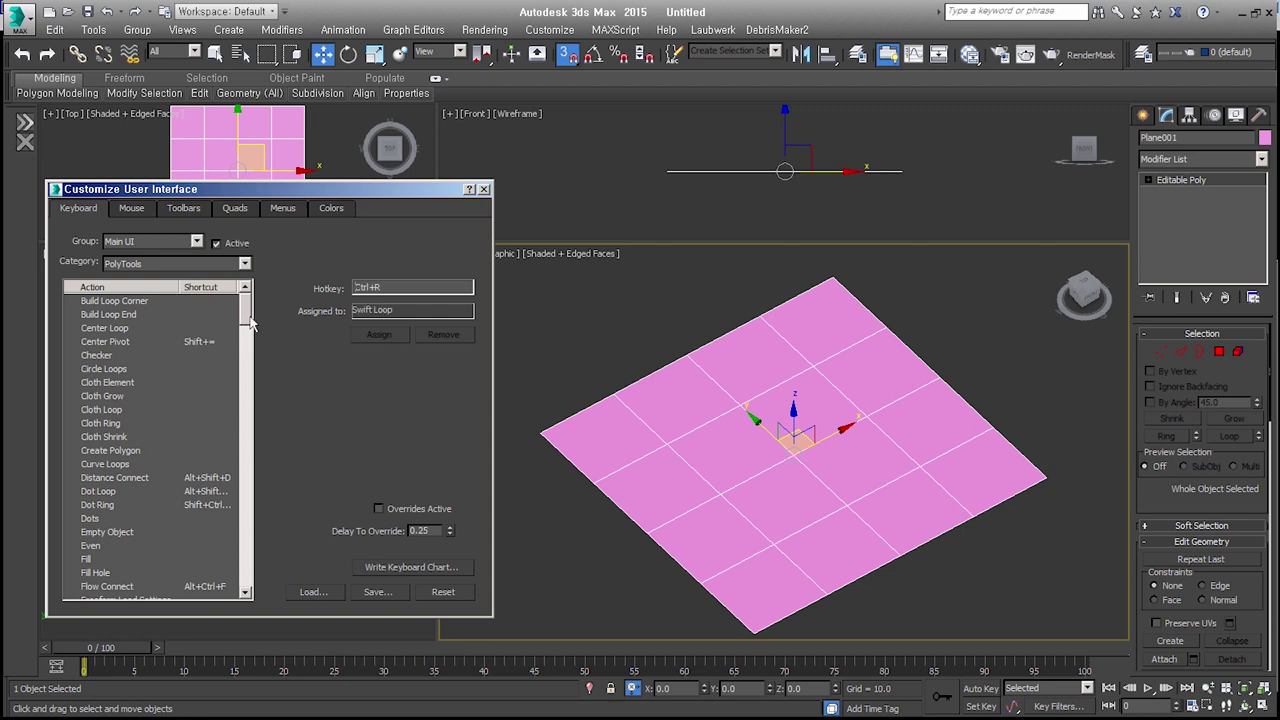
pyautogui.moveTo(252, 325); pyautogui.dragTo(172, 545)
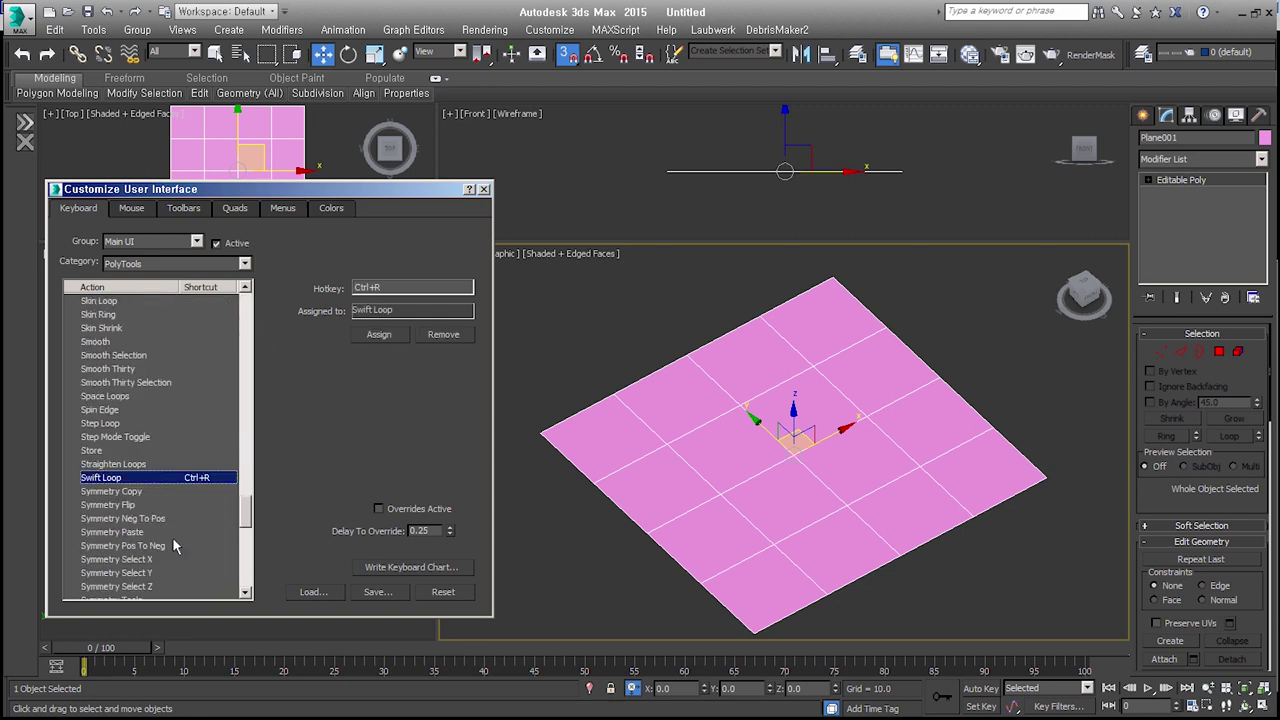
pyautogui.scroll(-1, 172, 538)
pyautogui.press('Escape')
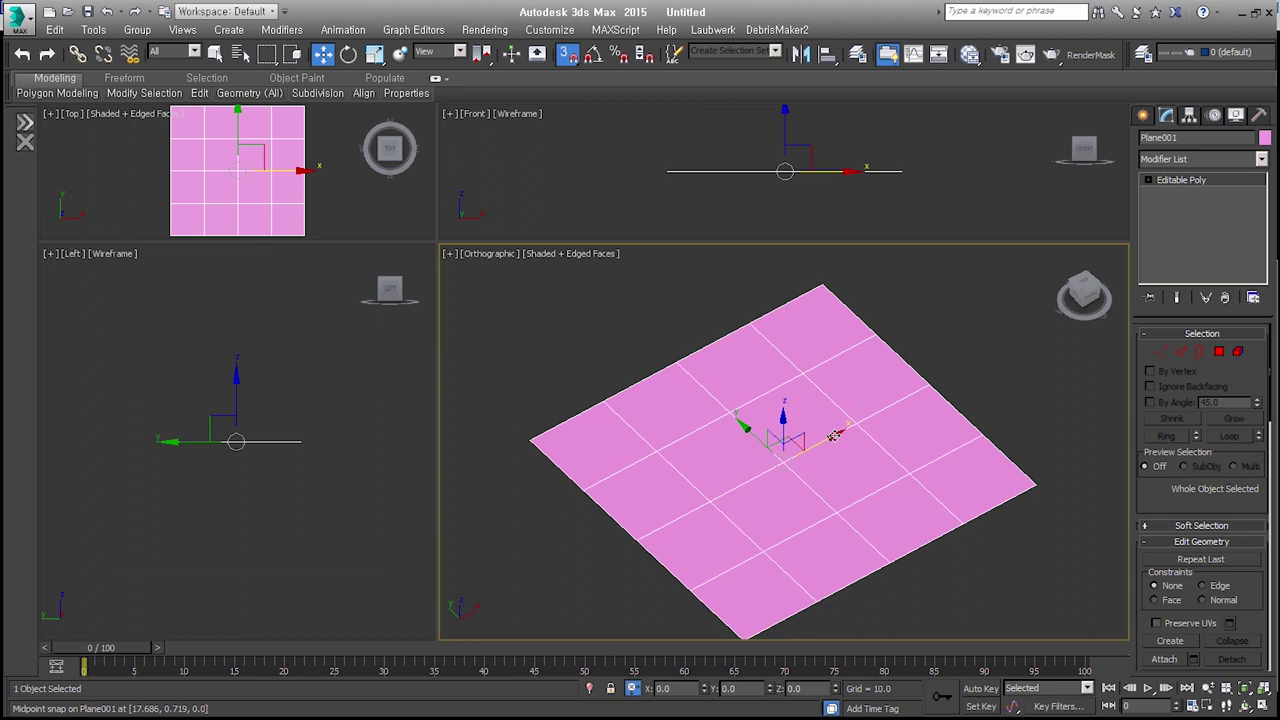
# - Insert two Swift Loop edge loops across the plane and select its central face
pyautogui.hotkey('ctrl', 'r')
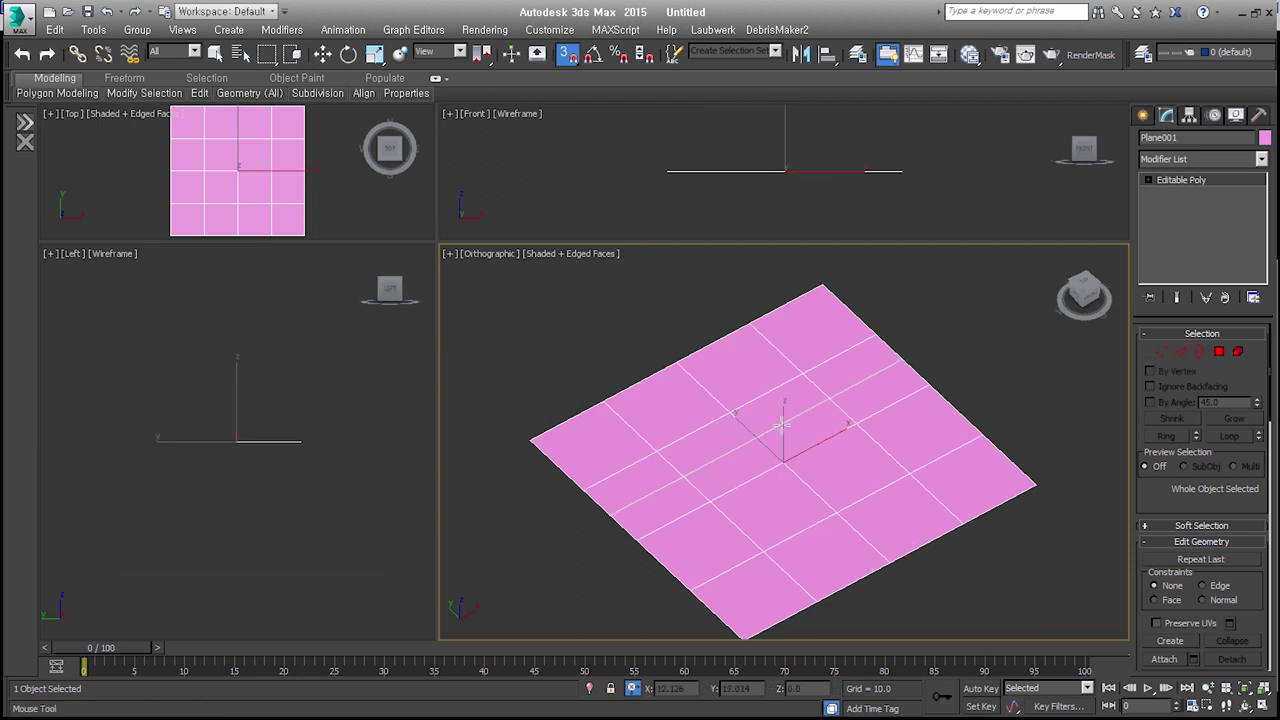
pyautogui.click(790, 422)
pyautogui.click(836, 512)
pyautogui.press('w')
pyautogui.click(785, 445)
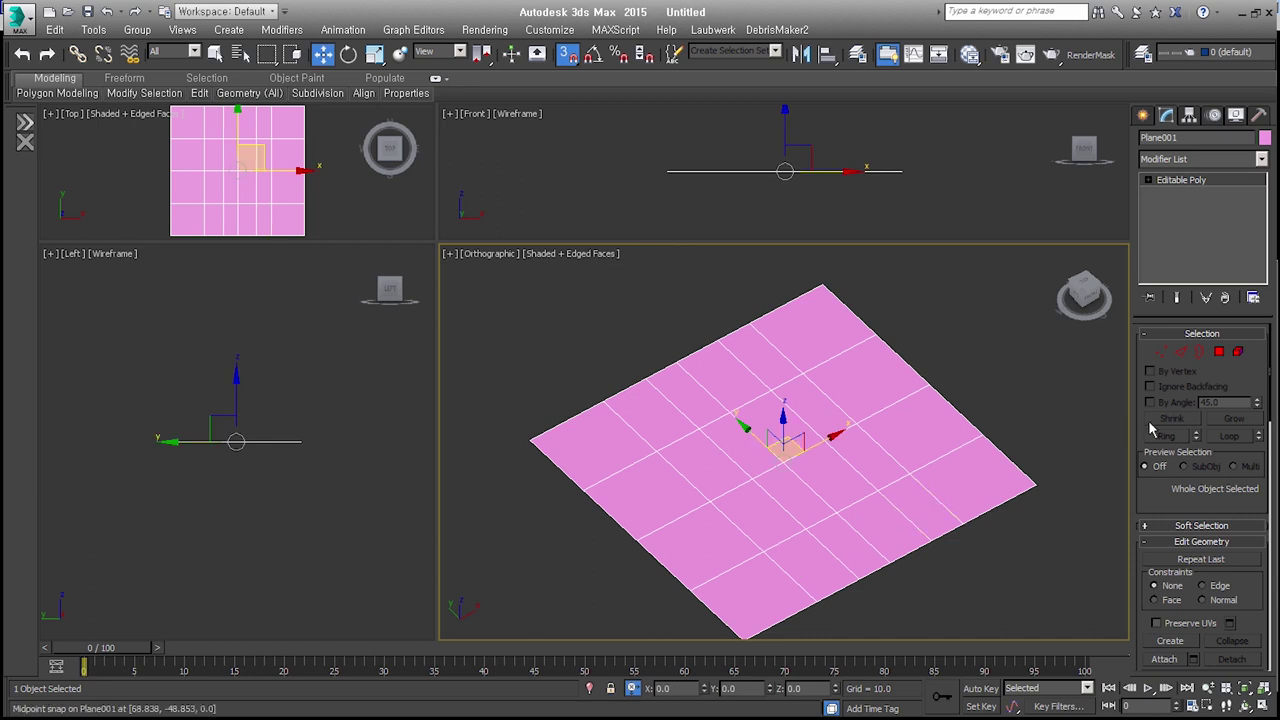
# - In Edge mode, select an edge loop across the plane and remove it
pyautogui.click(1181, 352)
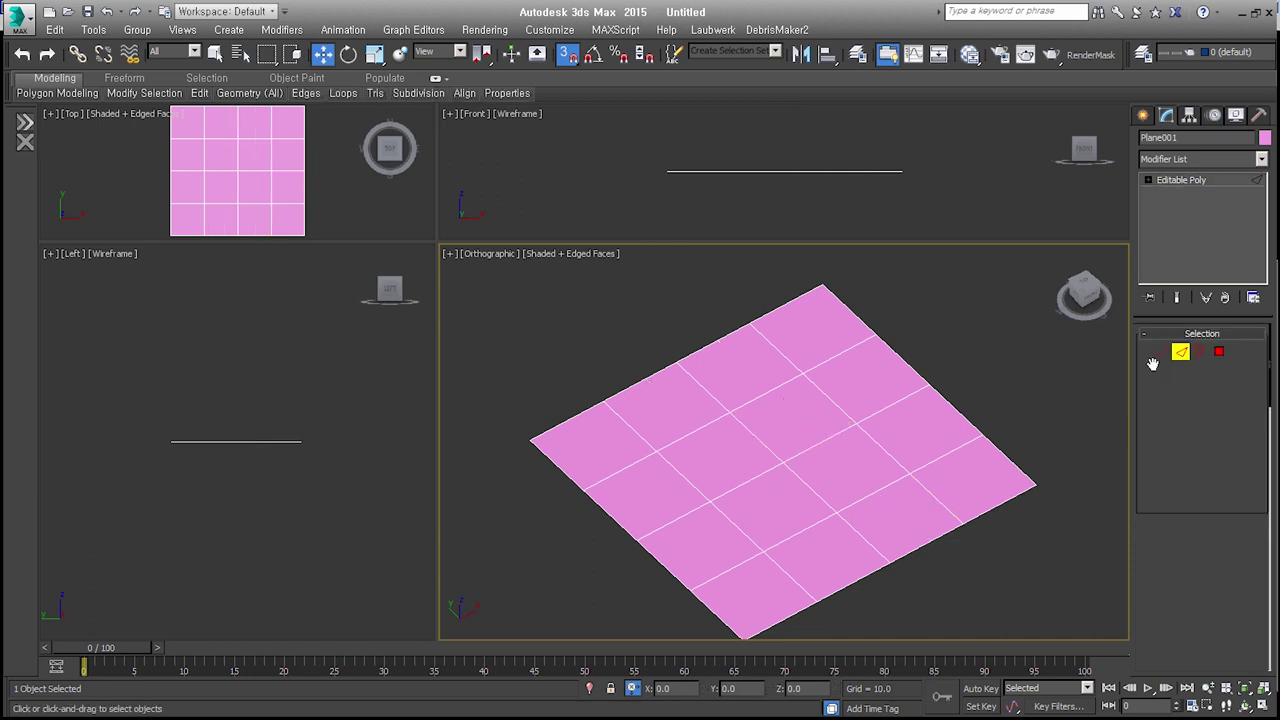
pyautogui.hotkey('alt', 'shift', 'w')
pyautogui.doubleClick(805, 418)
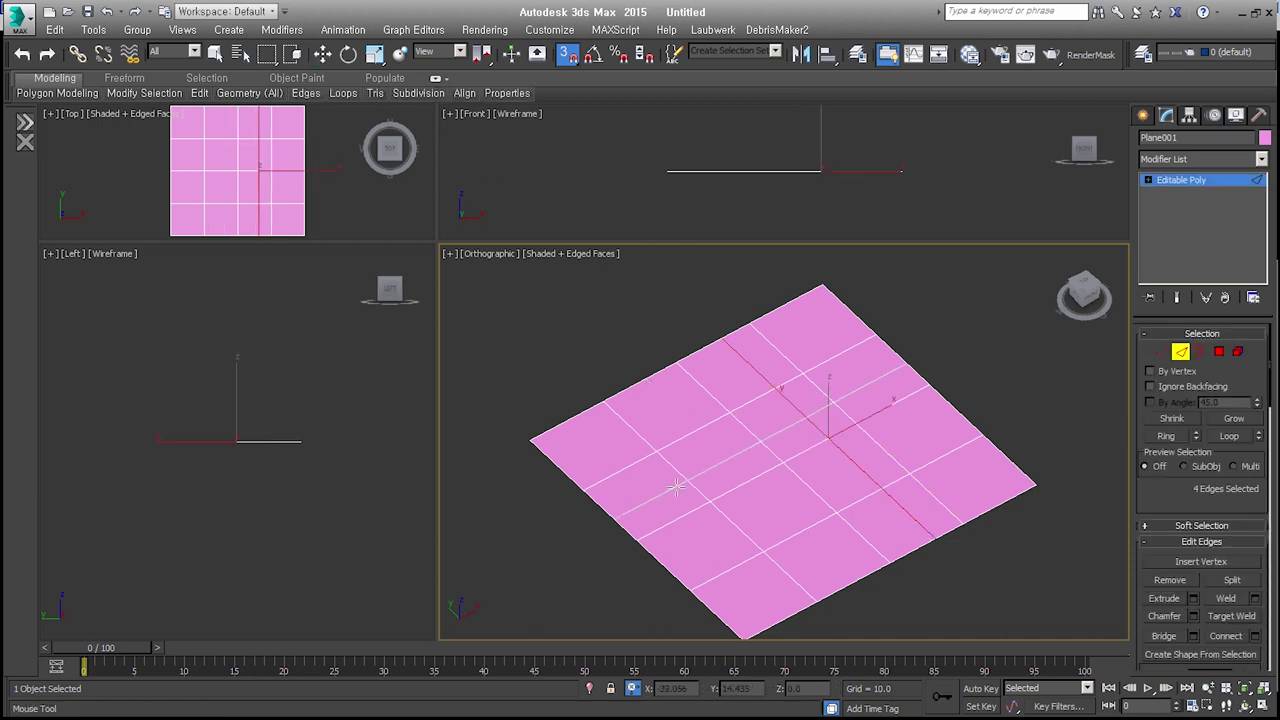
pyautogui.press('w')
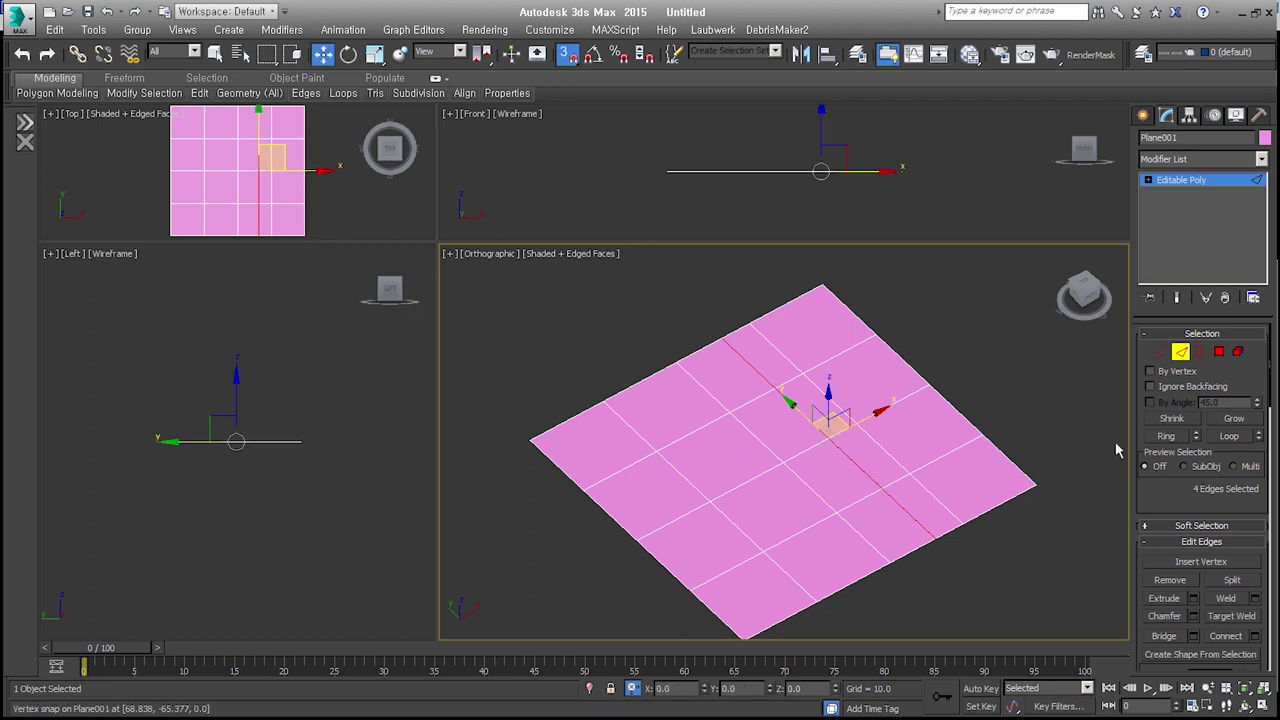
pyautogui.hotkey('ctrl', 'BackSpace')
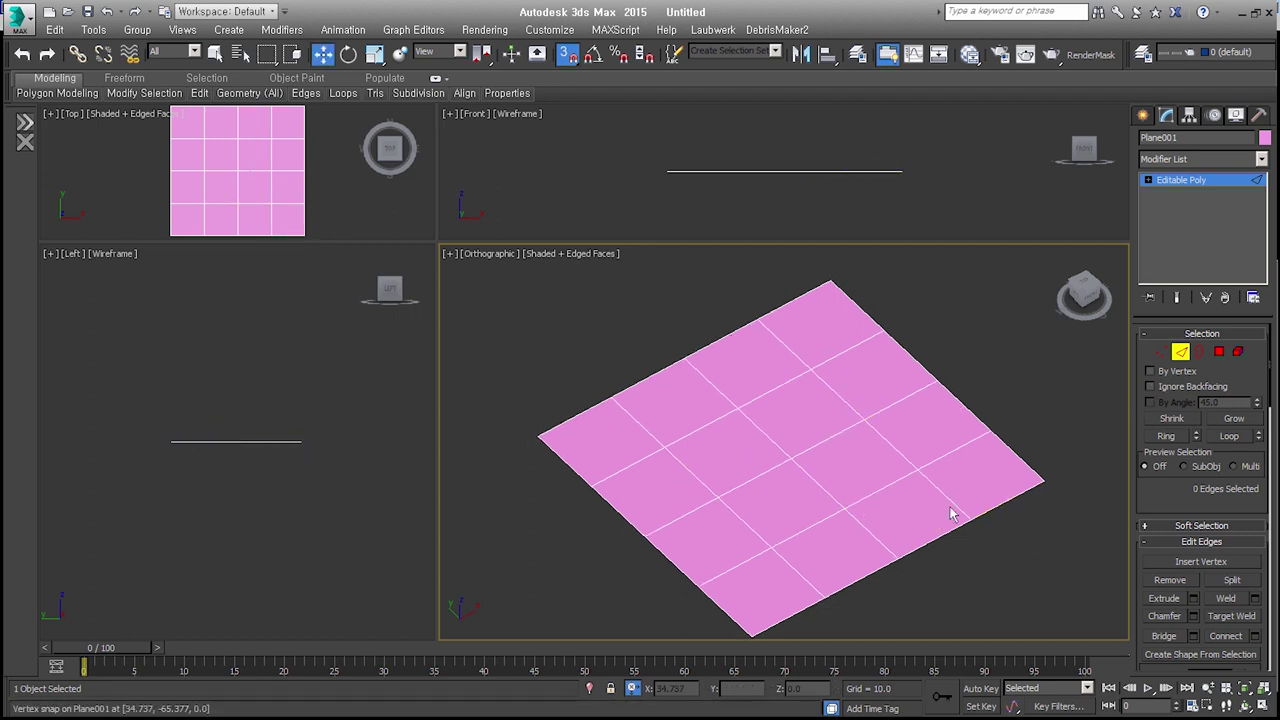
# - Cut a new edge line from the top border to the bottom border's midpoint
pyautogui.click(910, 540)
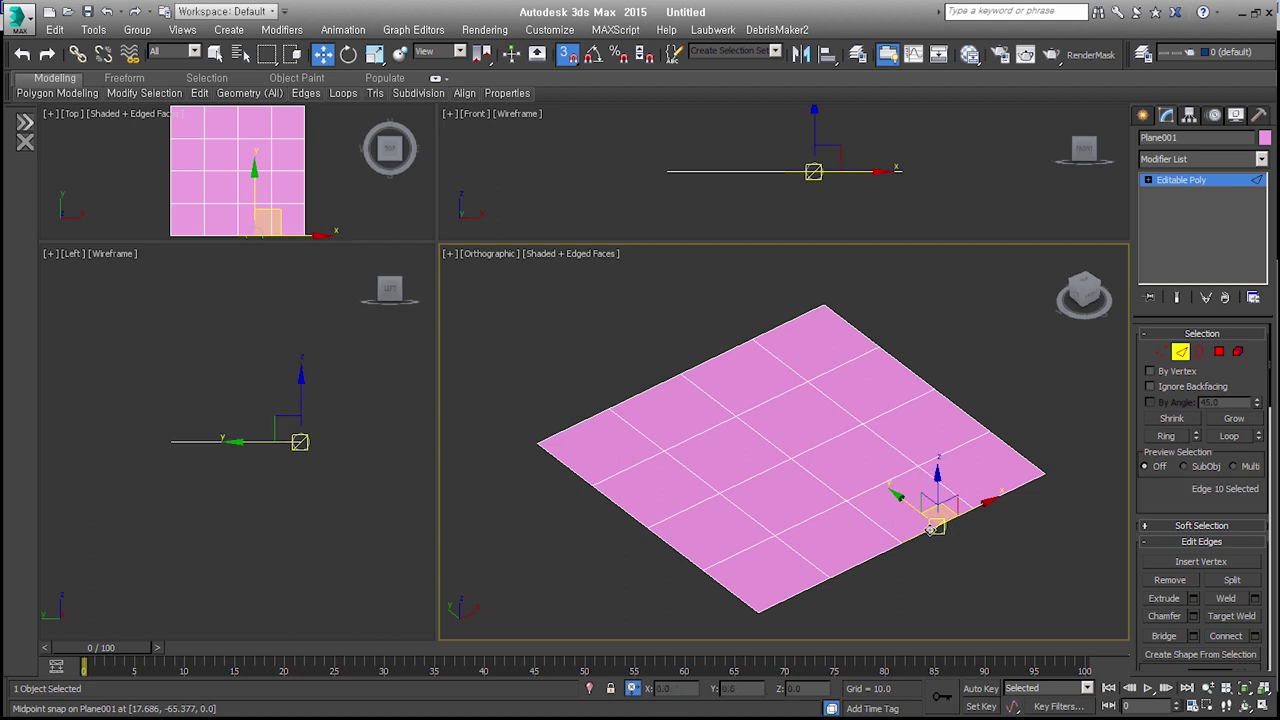
pyautogui.scroll(3, 944, 575)
pyautogui.scroll(-3, 897, 515)
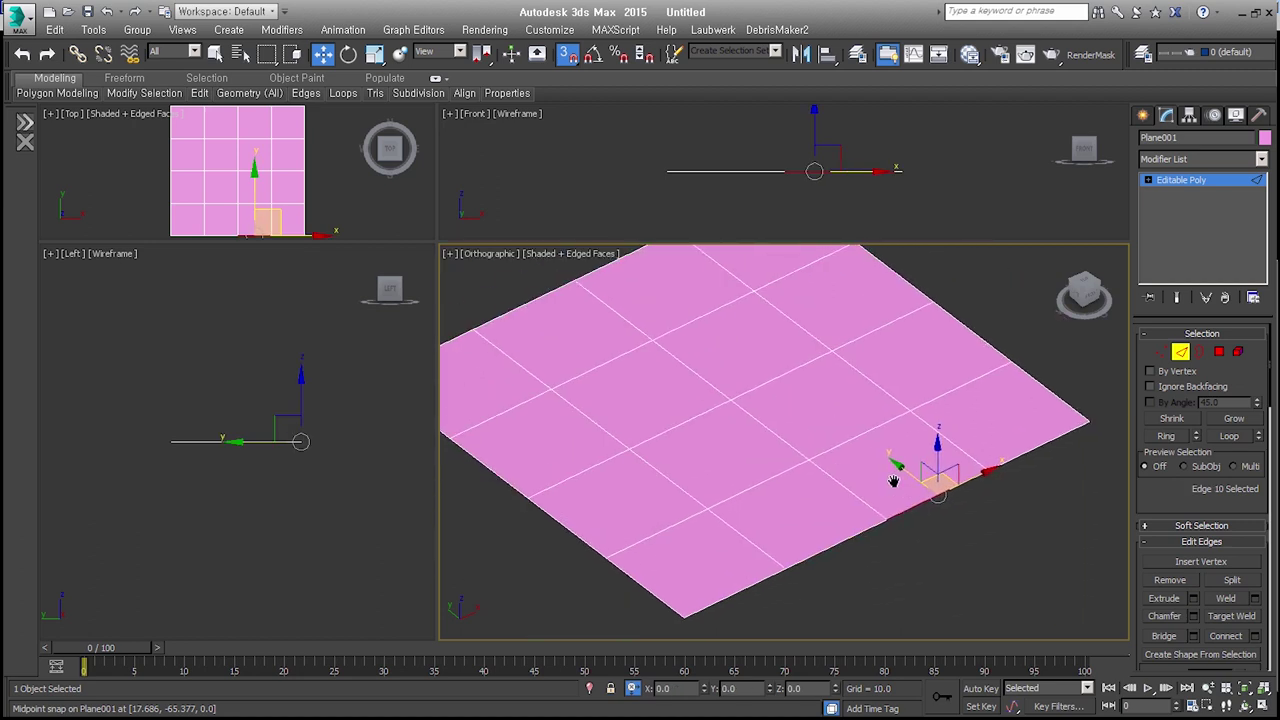
pyautogui.scroll(-1, 910, 497)
pyautogui.hotkey('alt', 'c')
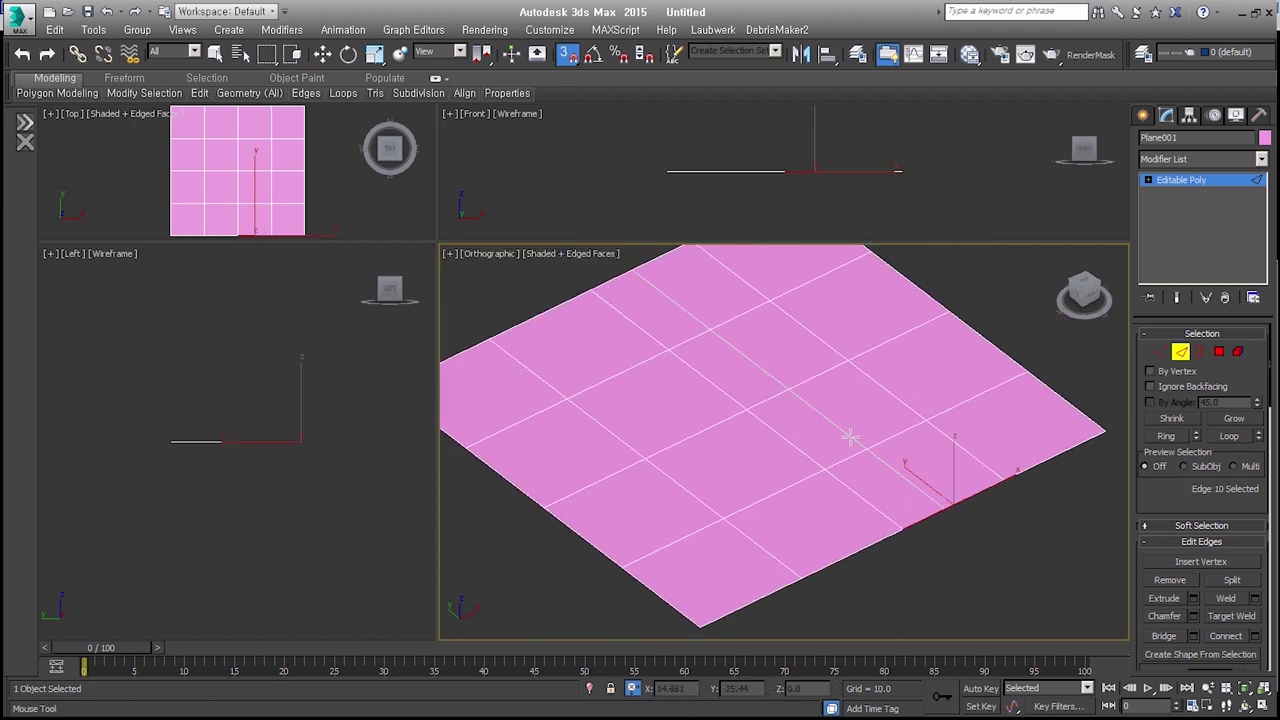
pyautogui.click(940, 510)
pyautogui.rightClick(945, 515)
pyautogui.rightClick(928, 600)
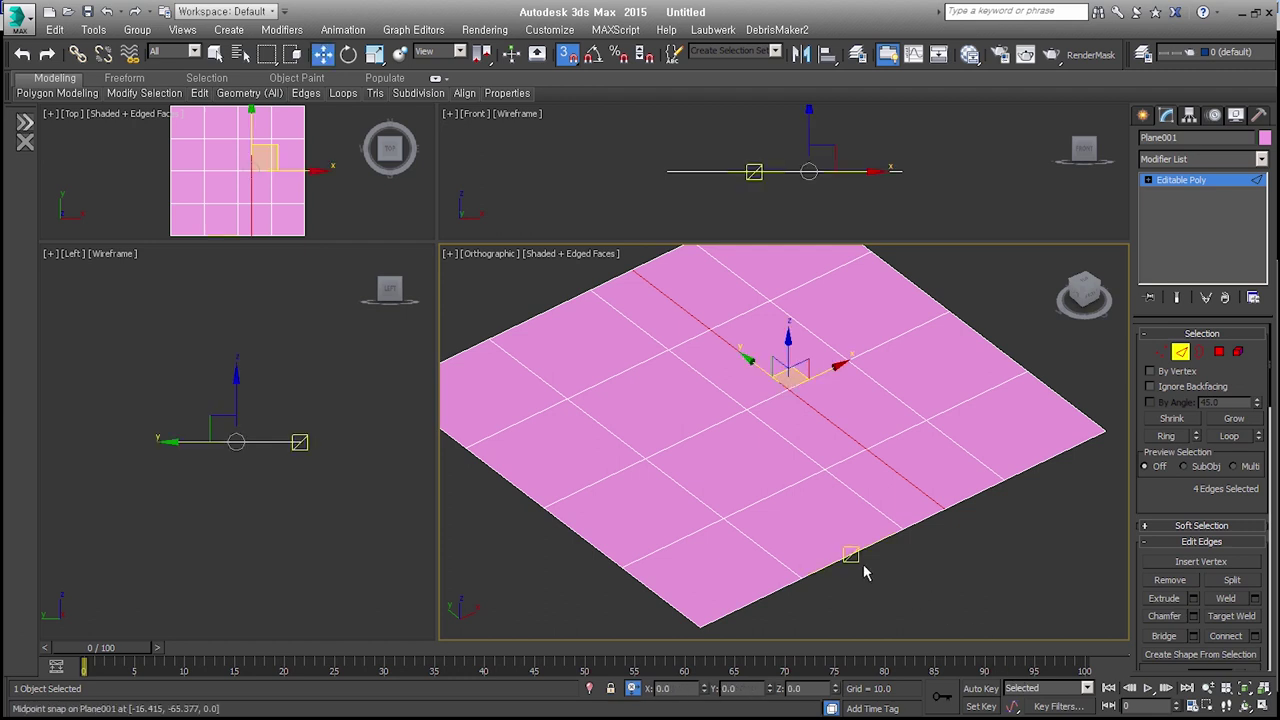
pyautogui.moveTo(865, 562); pyautogui.dragTo(880, 570)
# - Select the edge loop across the plane and cut an additional edge into it
pyautogui.click(891, 575)
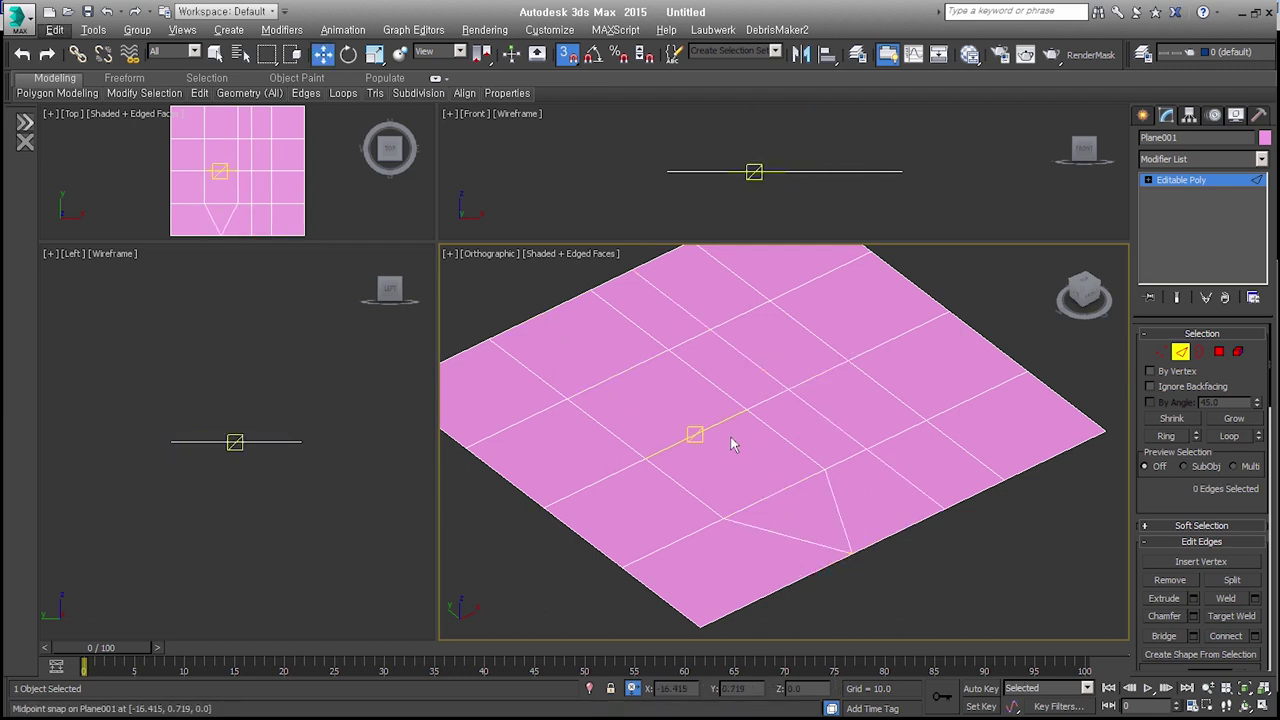
pyautogui.press('q')
pyautogui.doubleClick(742, 466)
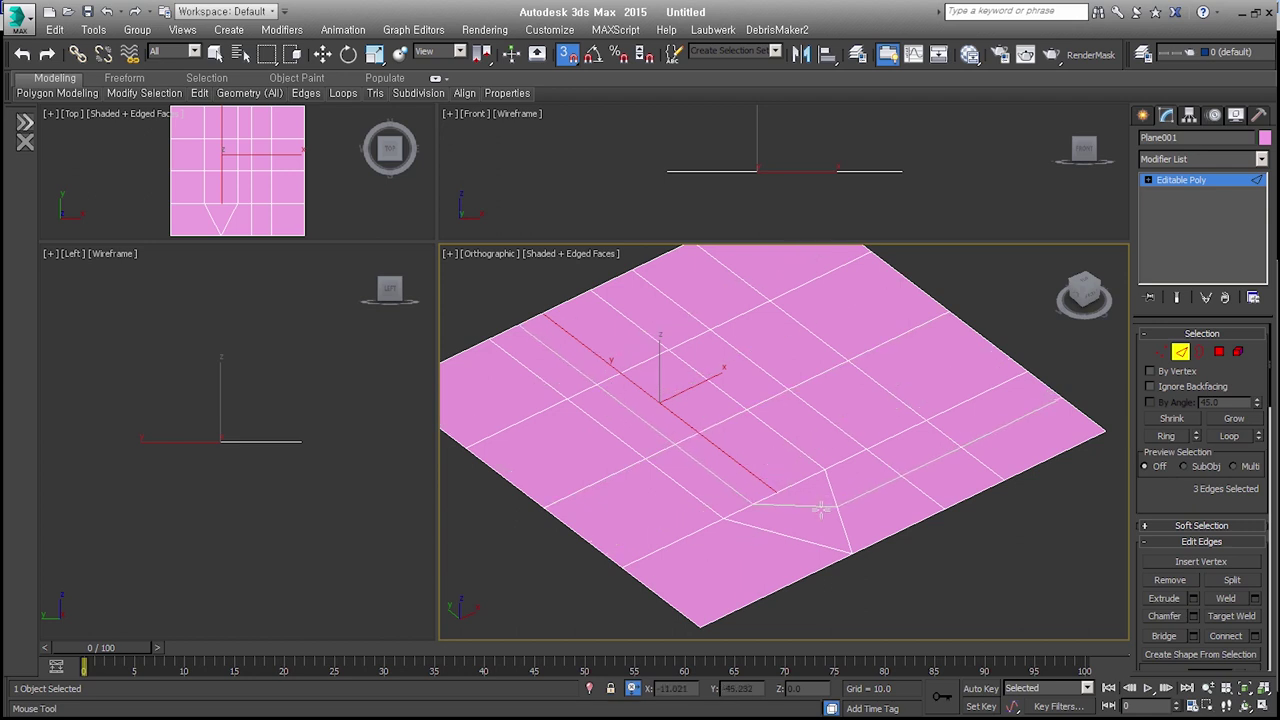
pyautogui.press('w')
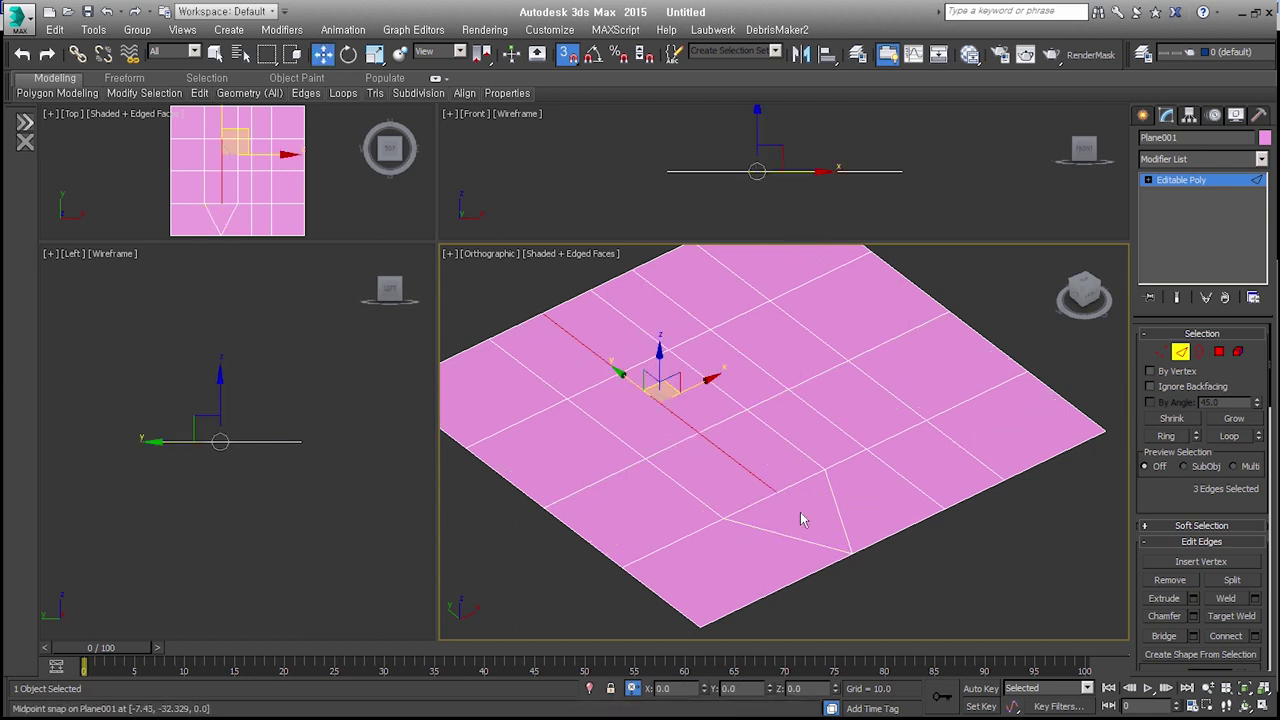
pyautogui.hotkey('alt', 'c')
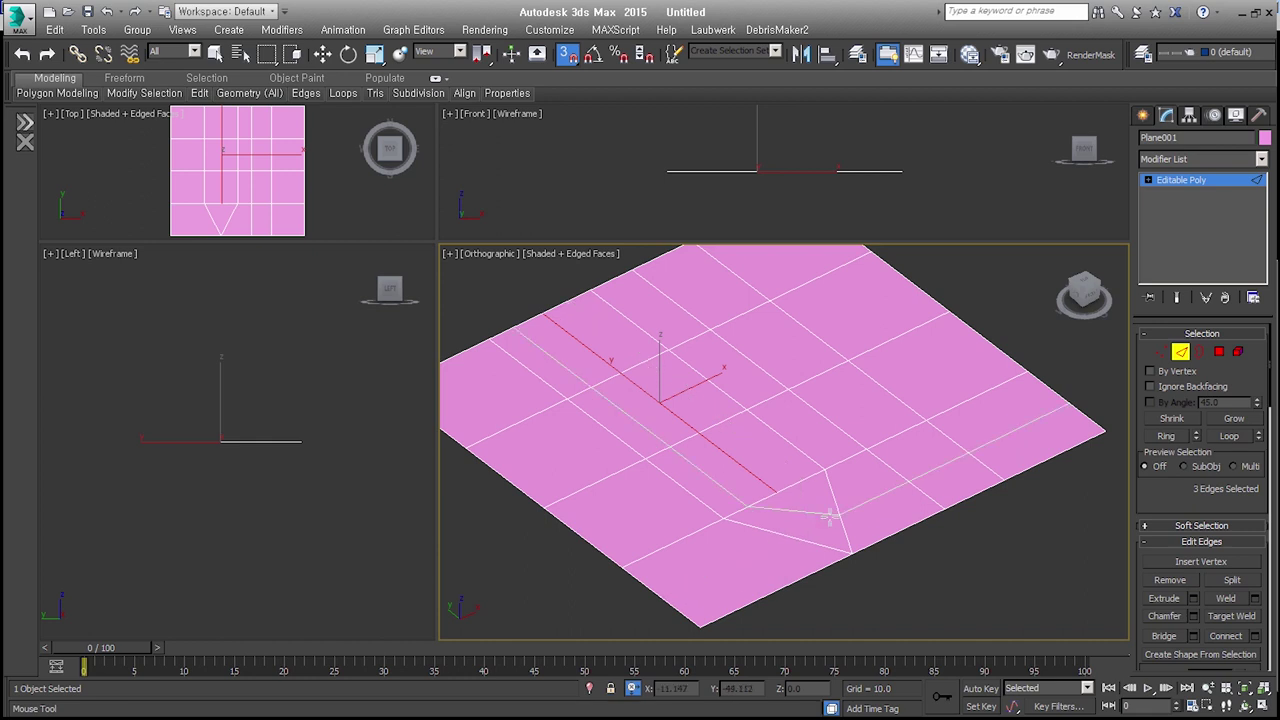
pyautogui.click(828, 515)
pyautogui.rightClick(835, 520)
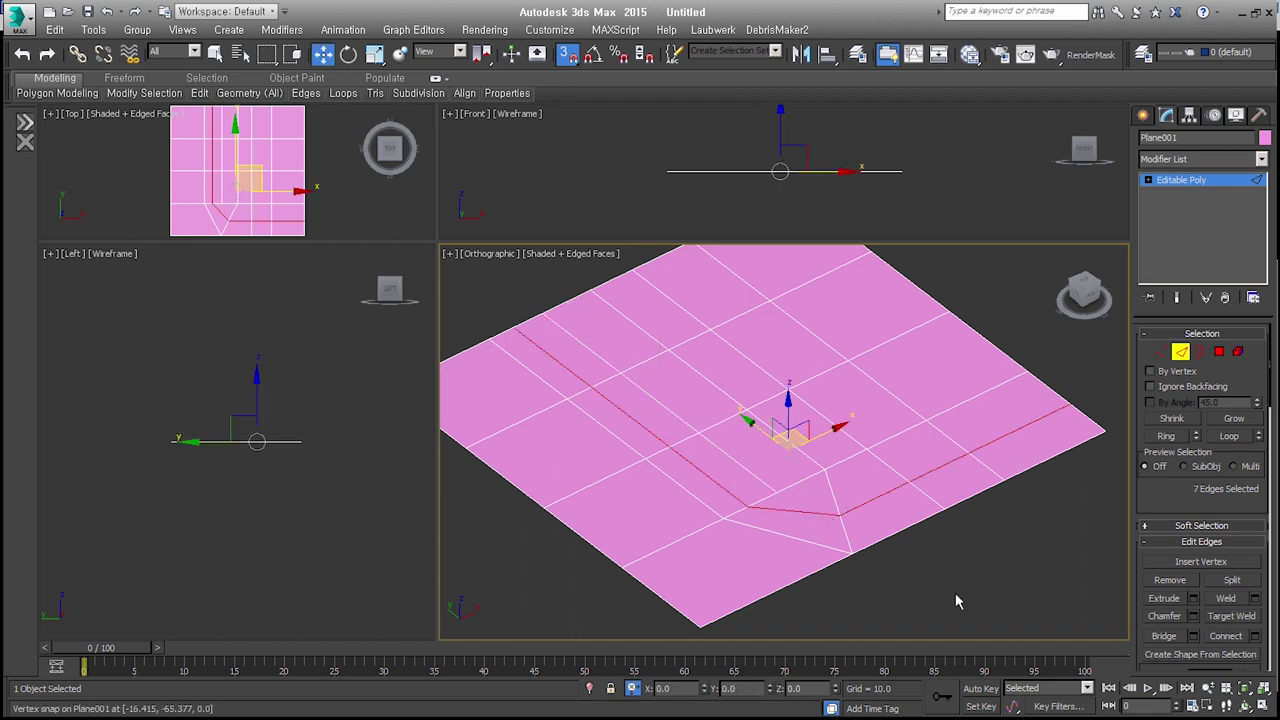
# - Remove the 7 selected edges from the plane
pyautogui.hotkey('alt', 'c')
pyautogui.hotkey('ctrl', 'BackSpace')
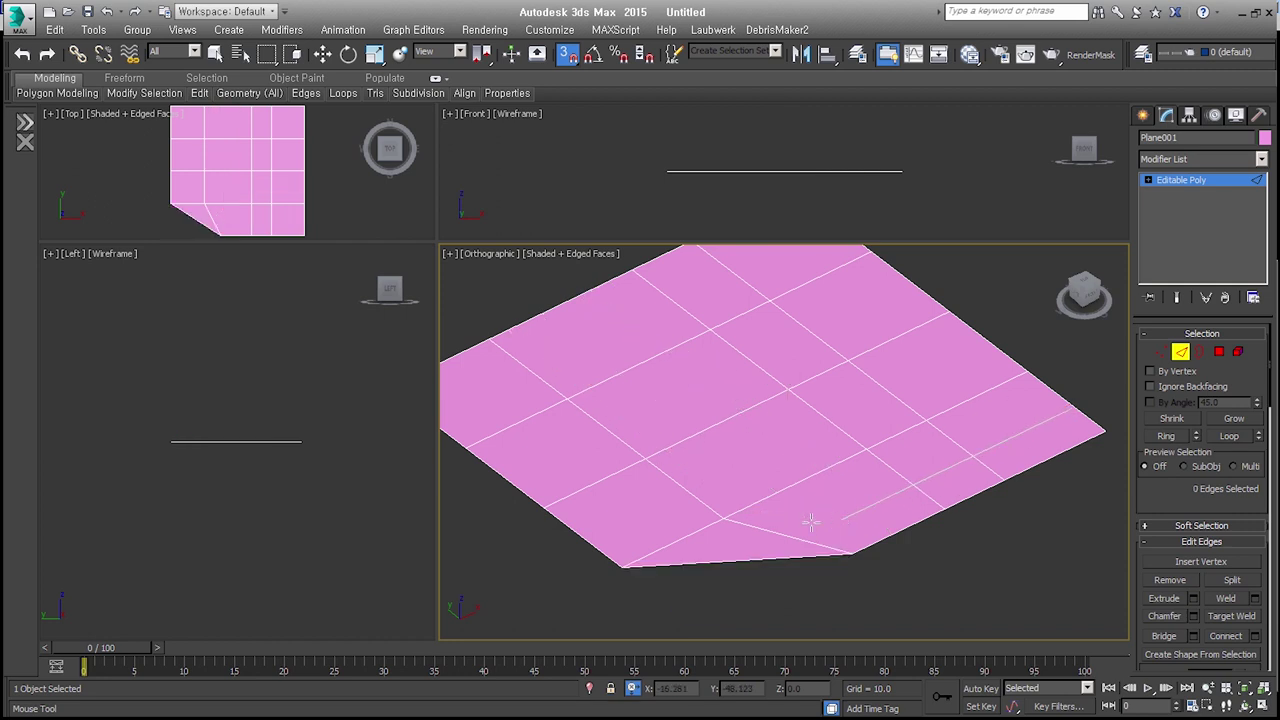
pyautogui.rightClick(692, 578)
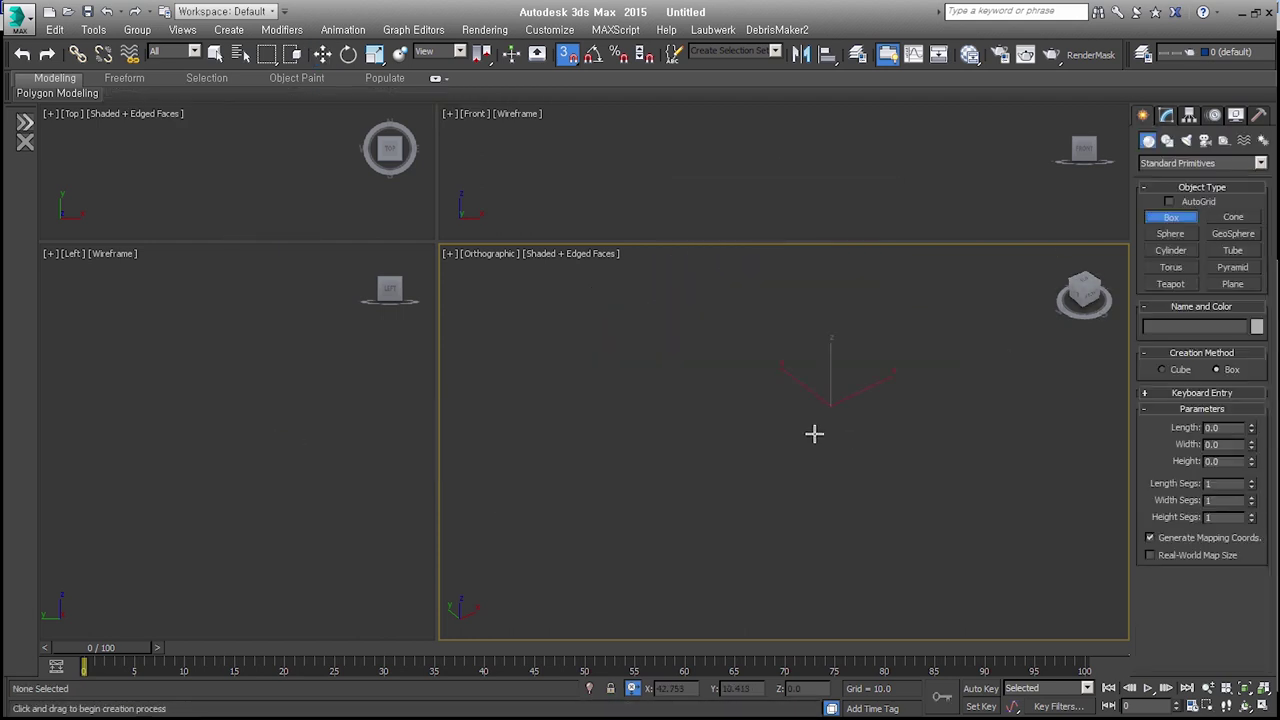
# - Draw a box about 113 × 120 × 110 units and reposition it
pyautogui.moveTo(814, 433); pyautogui.dragTo(870, 555)
pyautogui.click(878, 535)
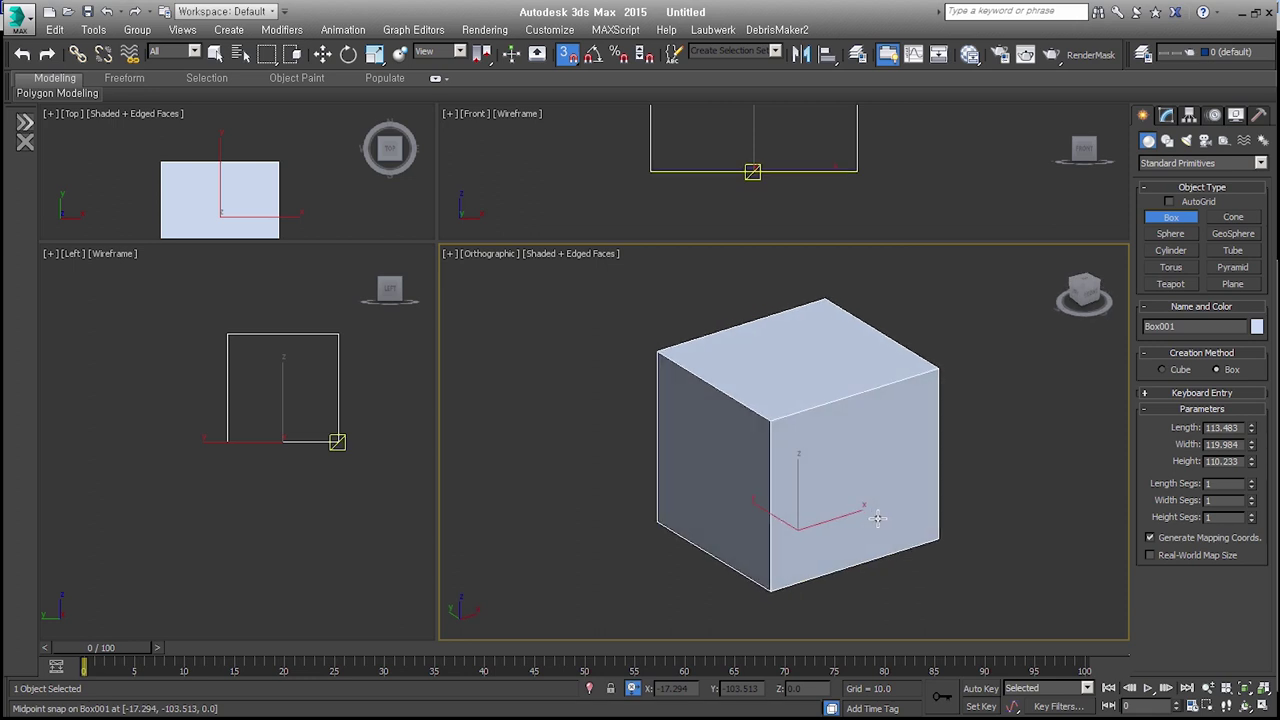
pyautogui.rightClick(878, 518)
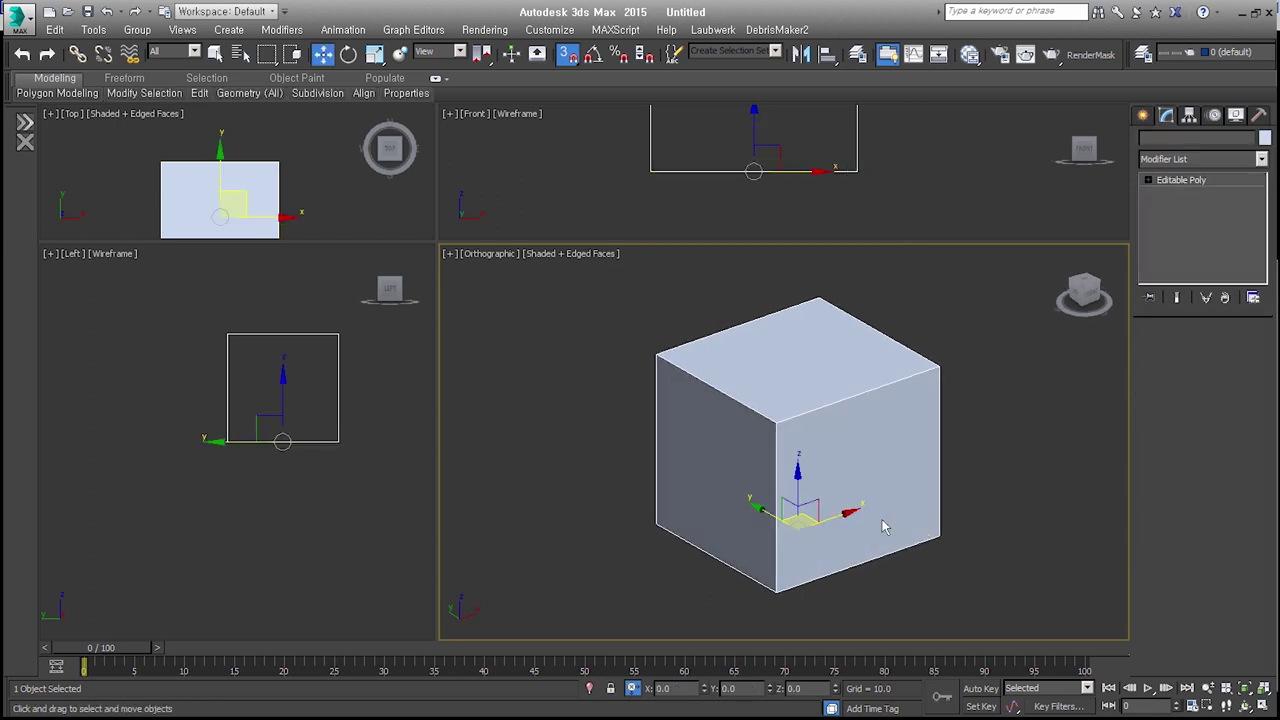
pyautogui.moveTo(870, 525); pyautogui.dragTo(847, 518)
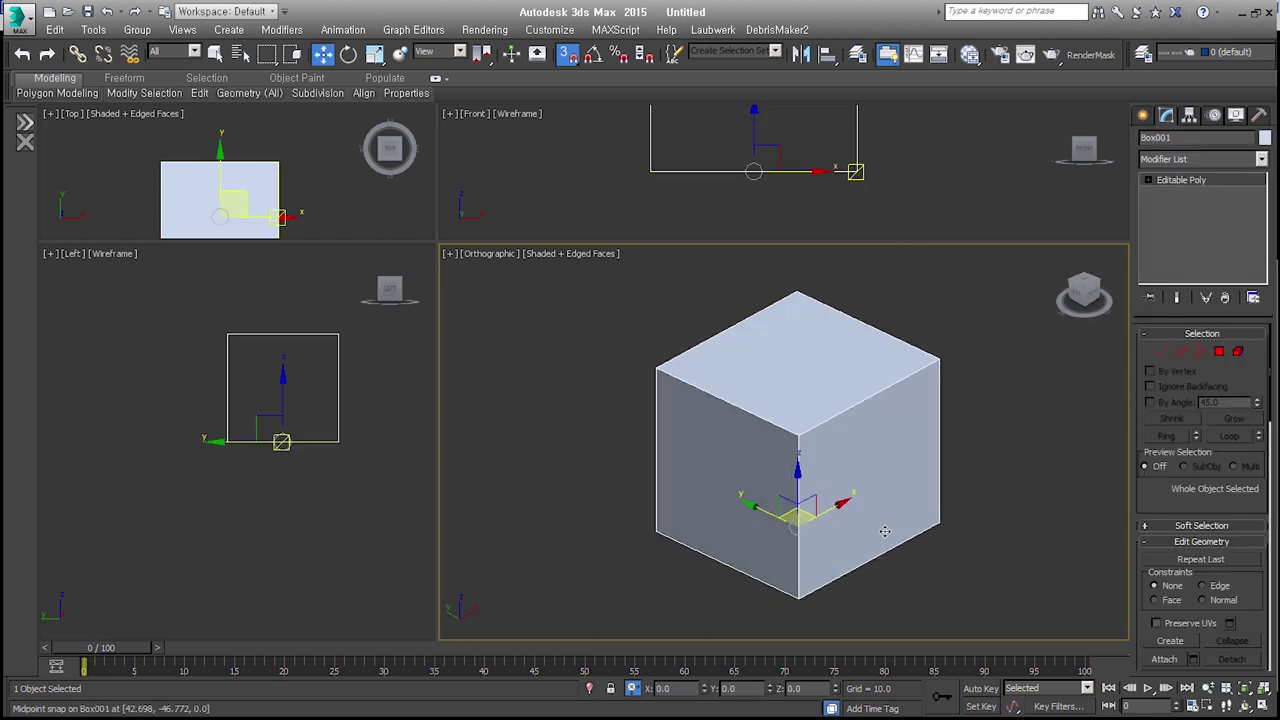
# - Select all twelve box edges in Edge mode and zoom in on a corner
pyautogui.click(1180, 352)
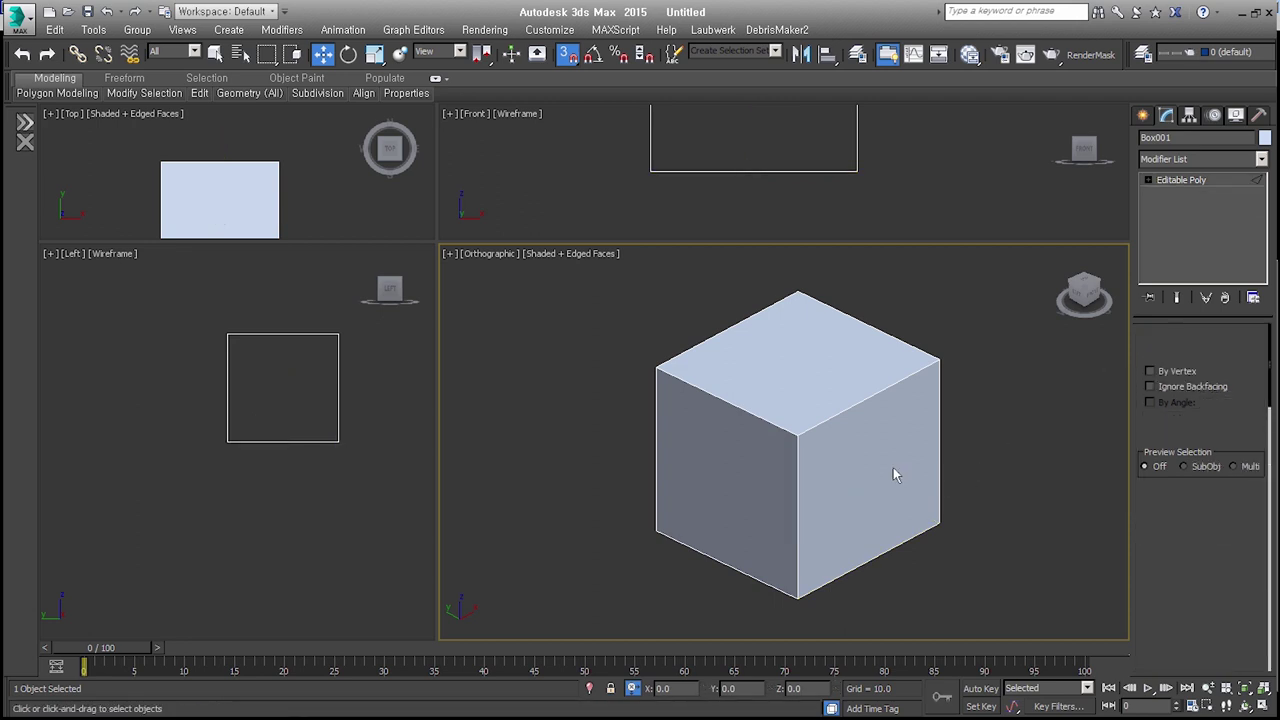
pyautogui.hotkey('ctrl', 'a')
pyautogui.scroll(2, 838, 440)
pyautogui.moveTo(838, 435); pyautogui.dragTo(840, 433, button='middle')
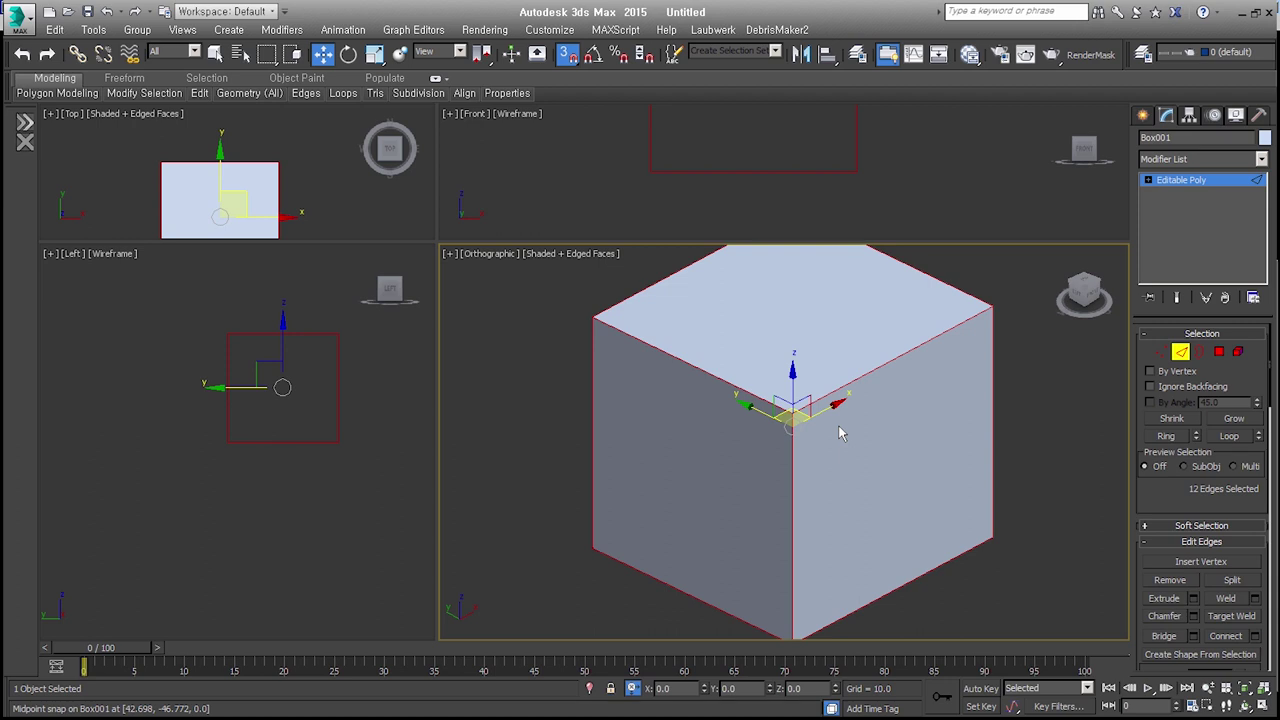
pyautogui.keyDown('alt'); pyautogui.moveTo(840, 432); pyautogui.dragTo(807, 418, button='middle'); pyautogui.keyUp('alt')
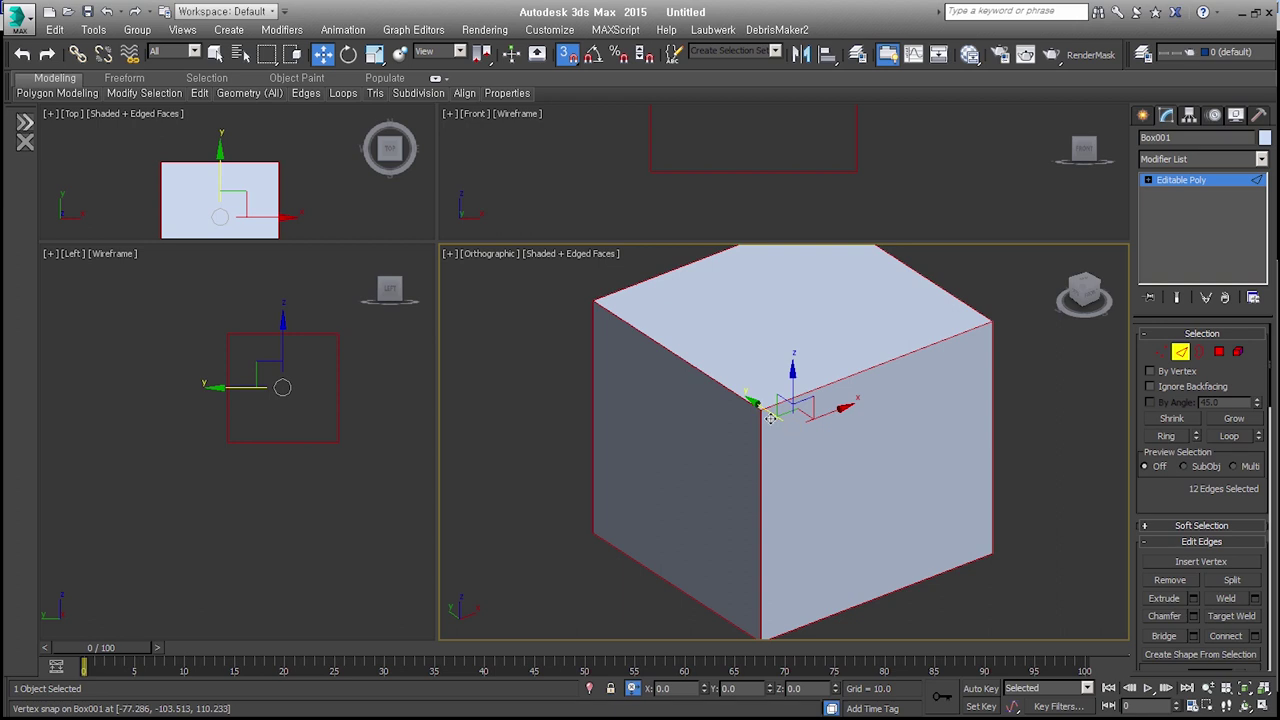
pyautogui.scroll(2, 768, 418)
pyautogui.scroll(3, 785, 395)
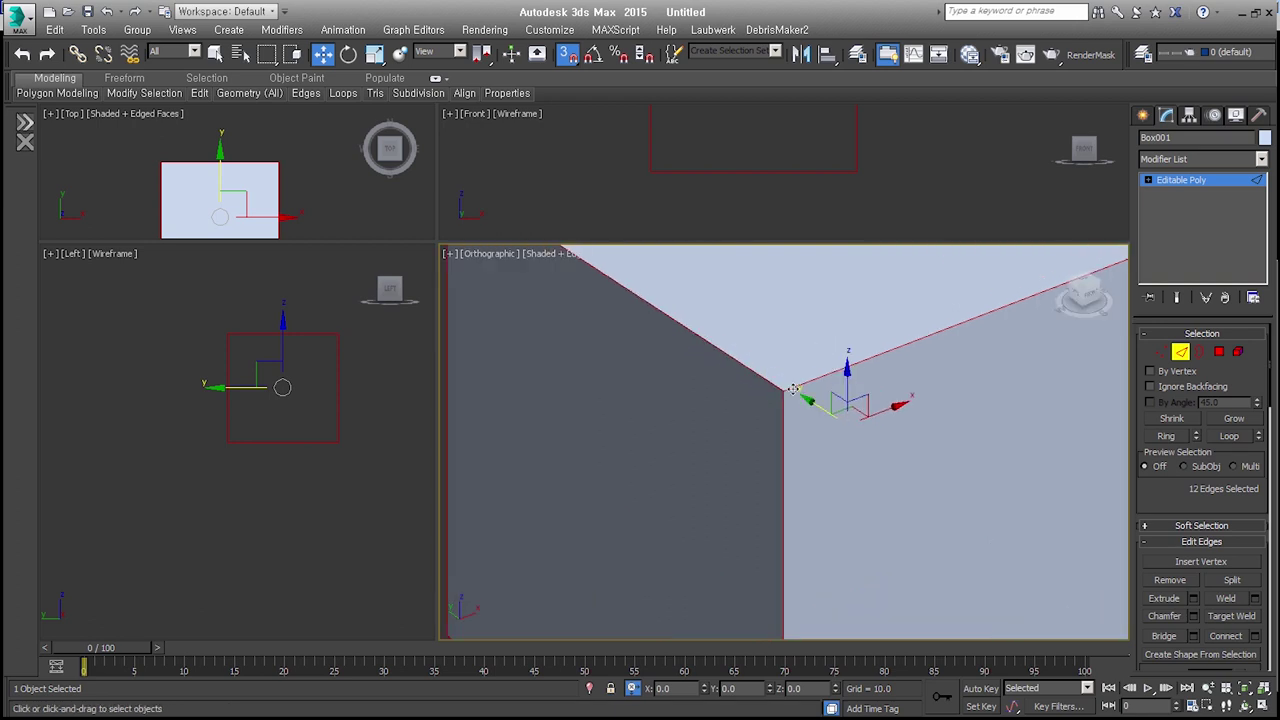
pyautogui.scroll(1, 792, 388)
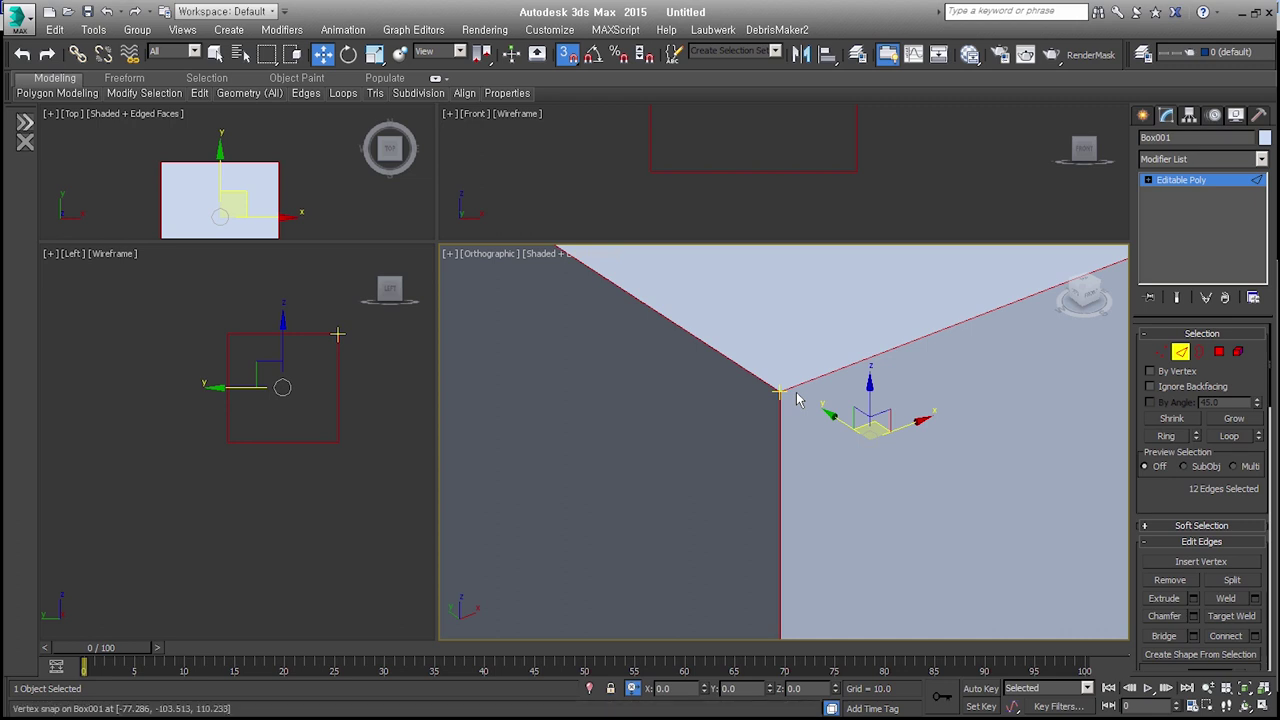
pyautogui.scroll(2, 795, 400)
pyautogui.scroll(1, 780, 400)
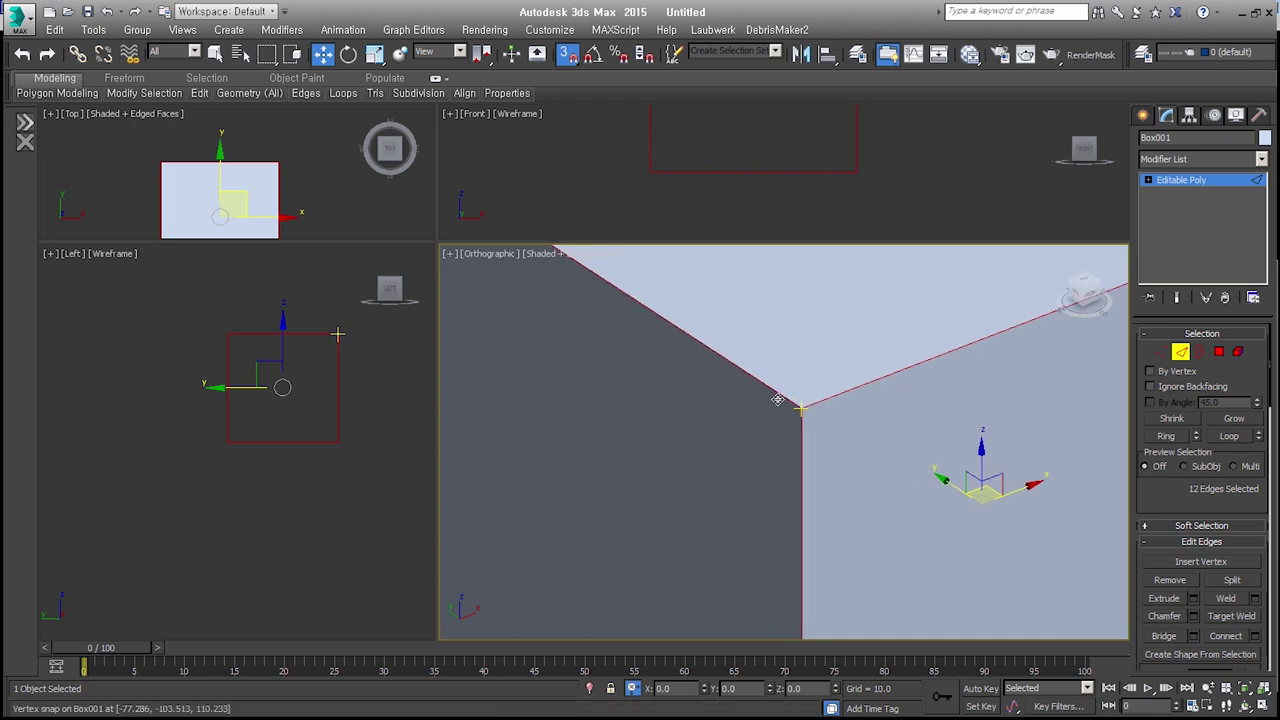
pyautogui.rightClick(829, 409)
# - Chamfer all selected box edges and raise the chamfer segments to 4
pyautogui.click(730, 492)
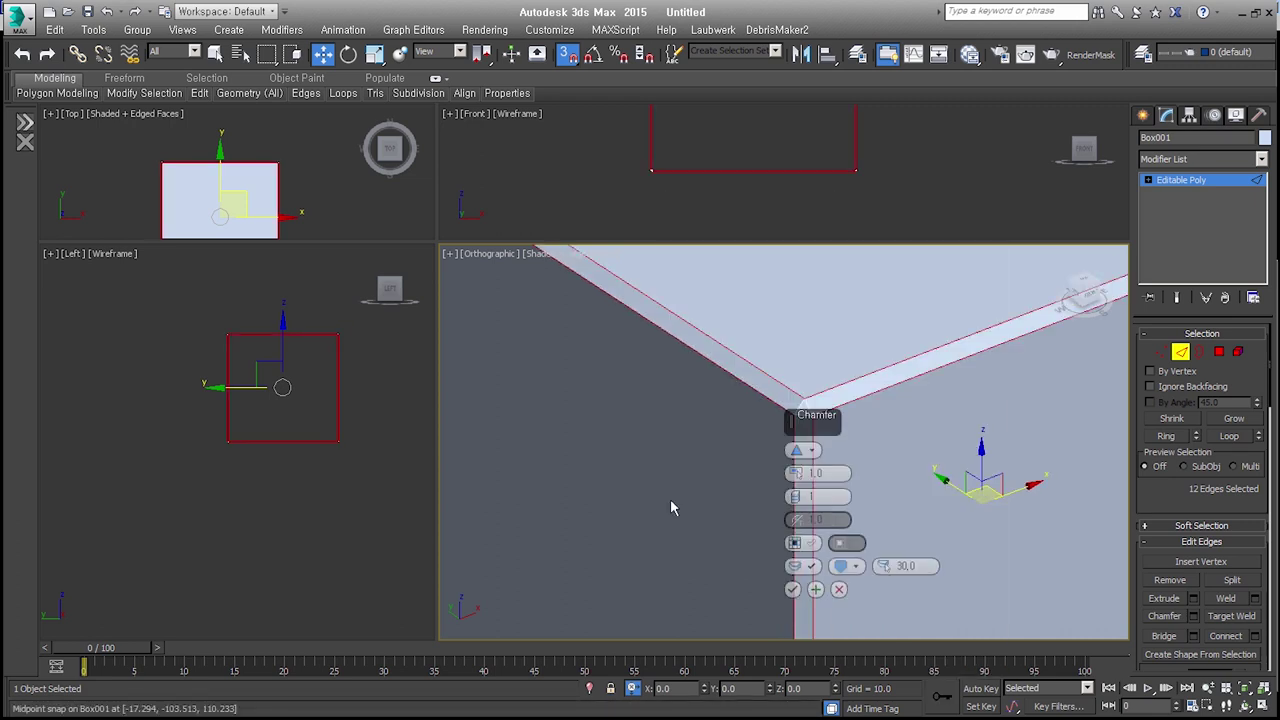
pyautogui.keyDown('alt'); pyautogui.moveTo(700, 448); pyautogui.dragTo(780, 437, button='middle'); pyautogui.keyUp('alt')
pyautogui.moveTo(818, 429); pyautogui.dragTo(887, 377)
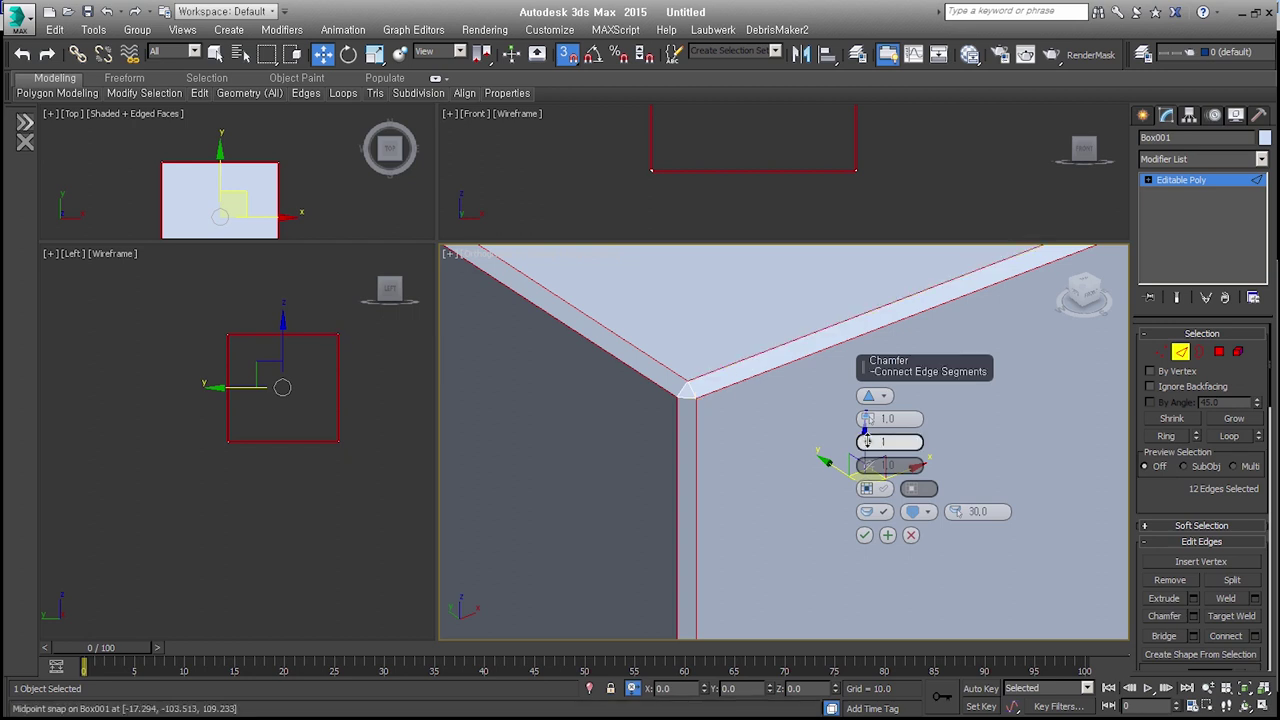
pyautogui.moveTo(866, 441); pyautogui.dragTo(866, 432)
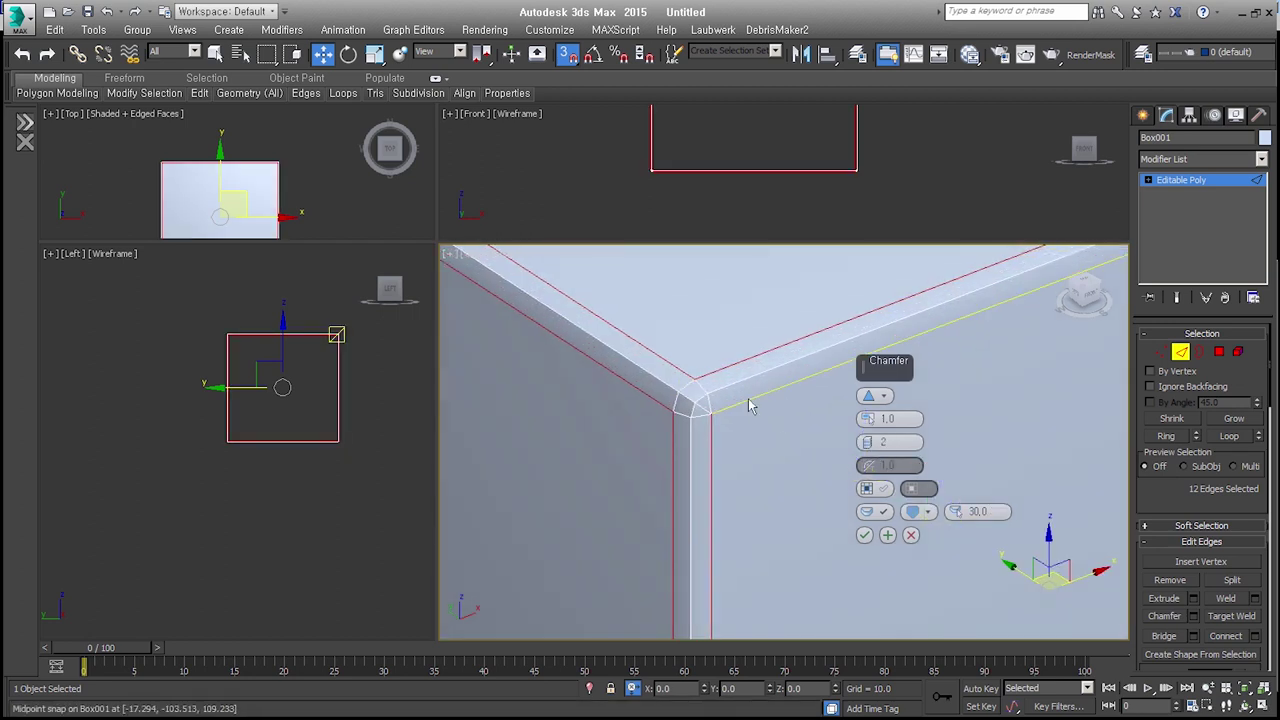
pyautogui.moveTo(866, 441); pyautogui.dragTo(866, 434)
pyautogui.scroll(2, 690, 420)
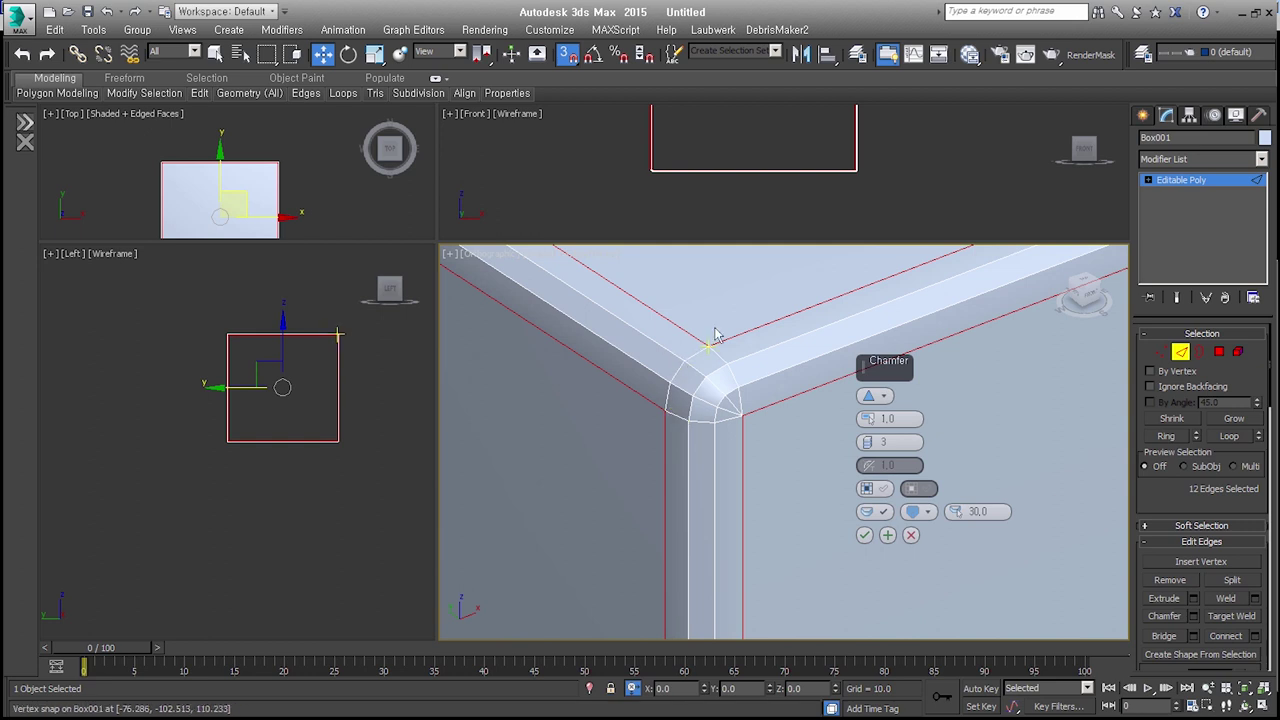
pyautogui.scroll(1, 745, 427)
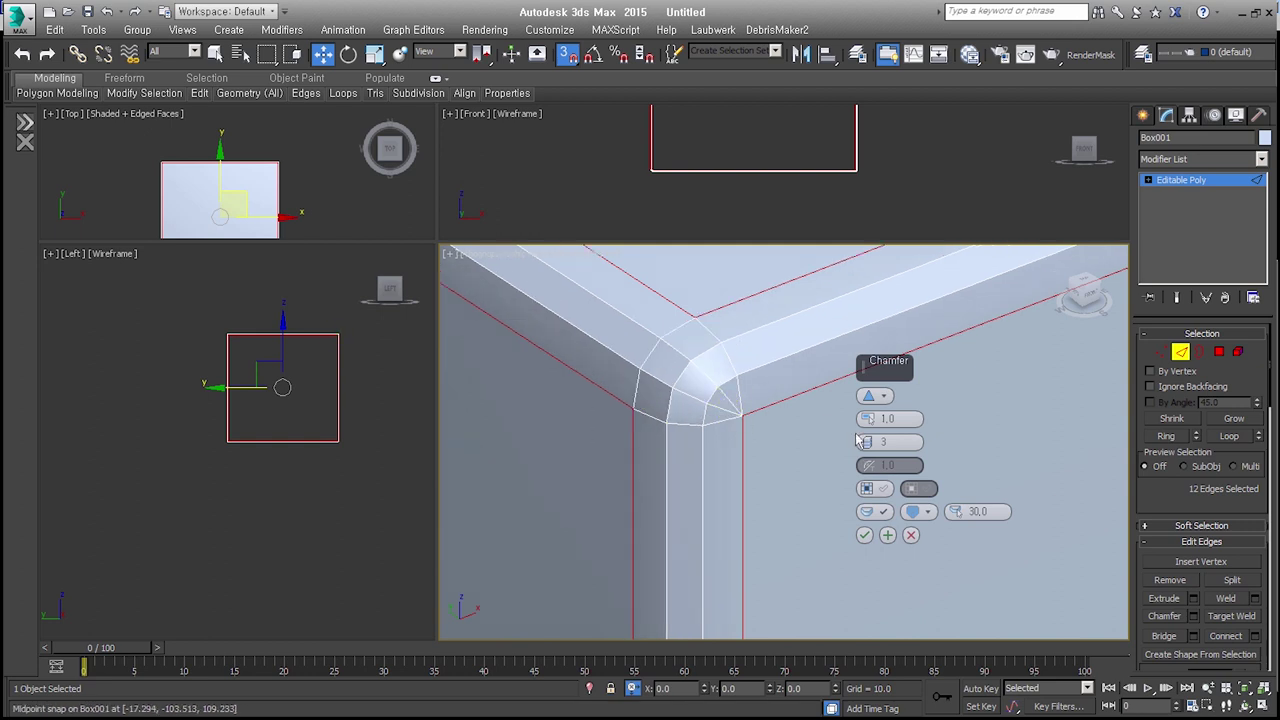
pyautogui.moveTo(868, 441); pyautogui.dragTo(868, 435)
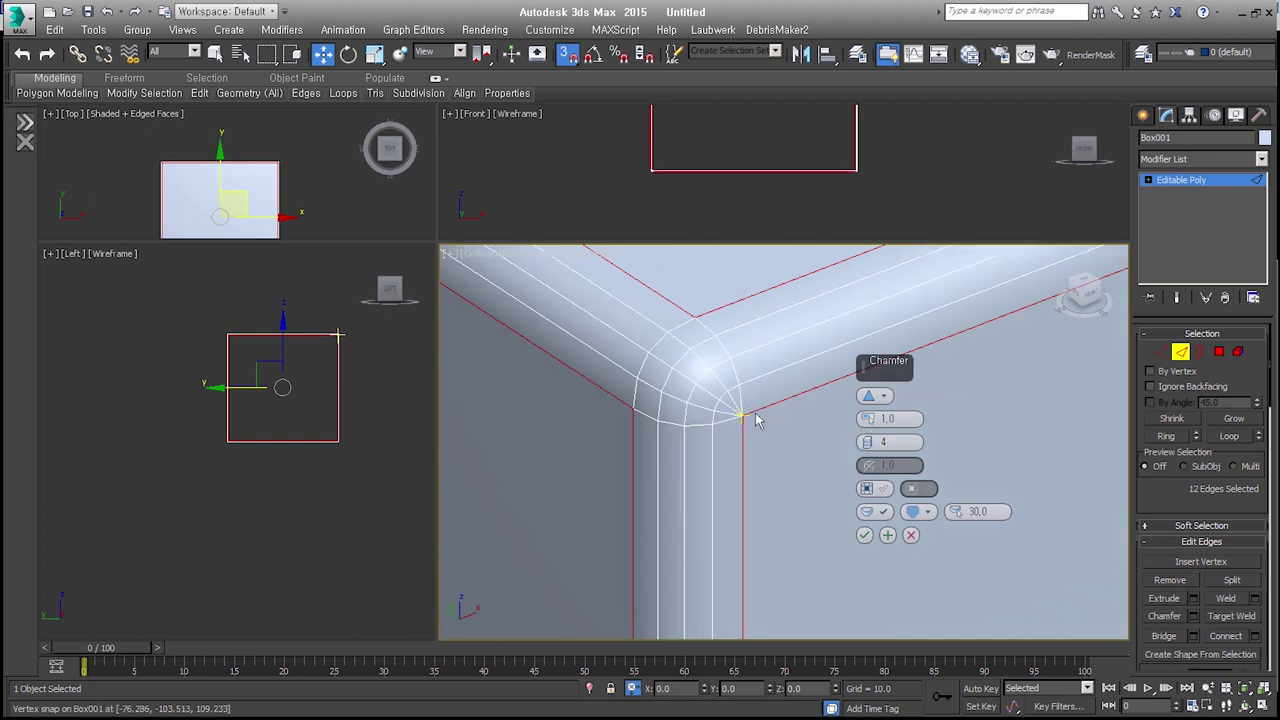
pyautogui.scroll(-3, 757, 420)
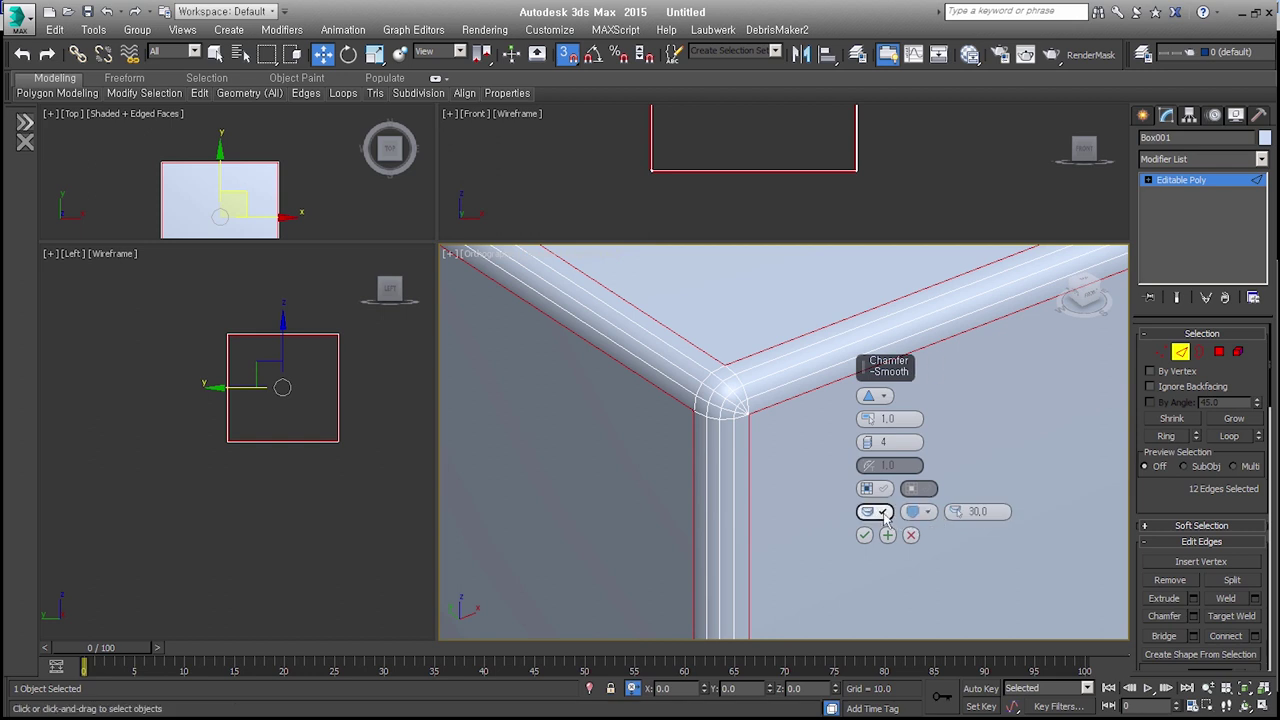
# - Toggle chamfer smoothing off and back on to compare the shading
pyautogui.click(884, 514)
pyautogui.scroll(1, 749, 437)
pyautogui.scroll(2, 749, 470)
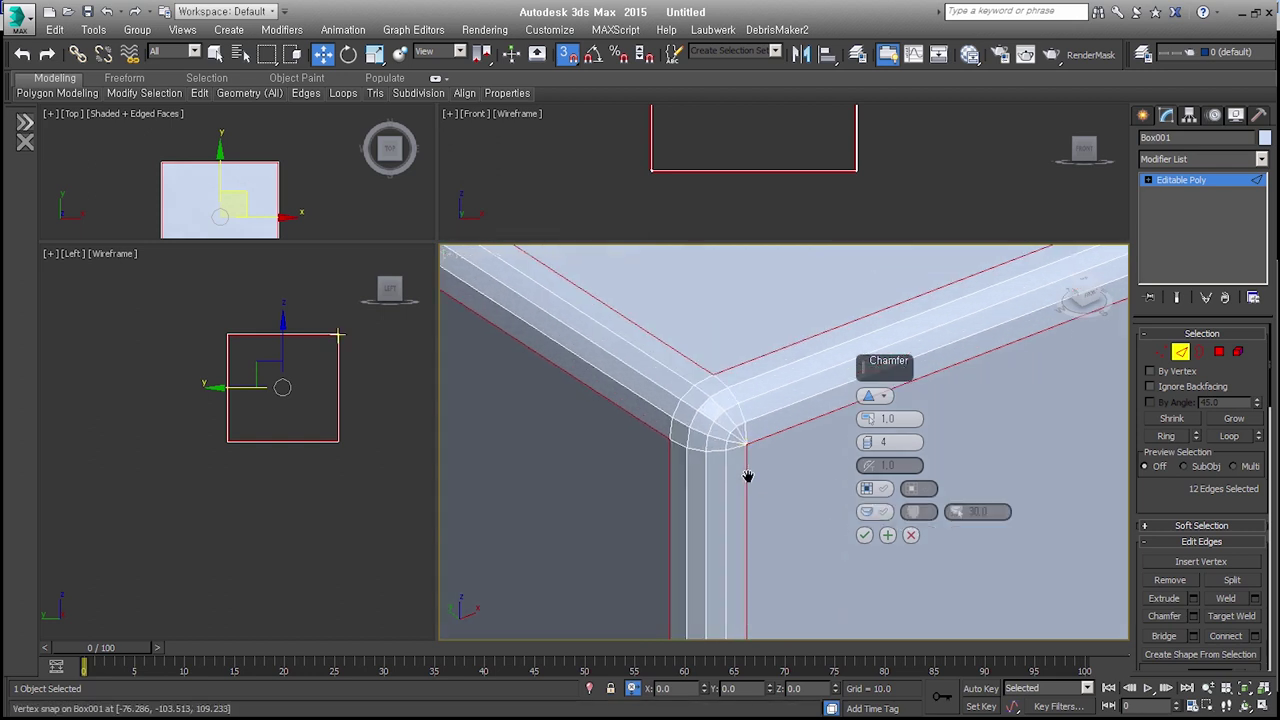
pyautogui.scroll(1, 749, 477)
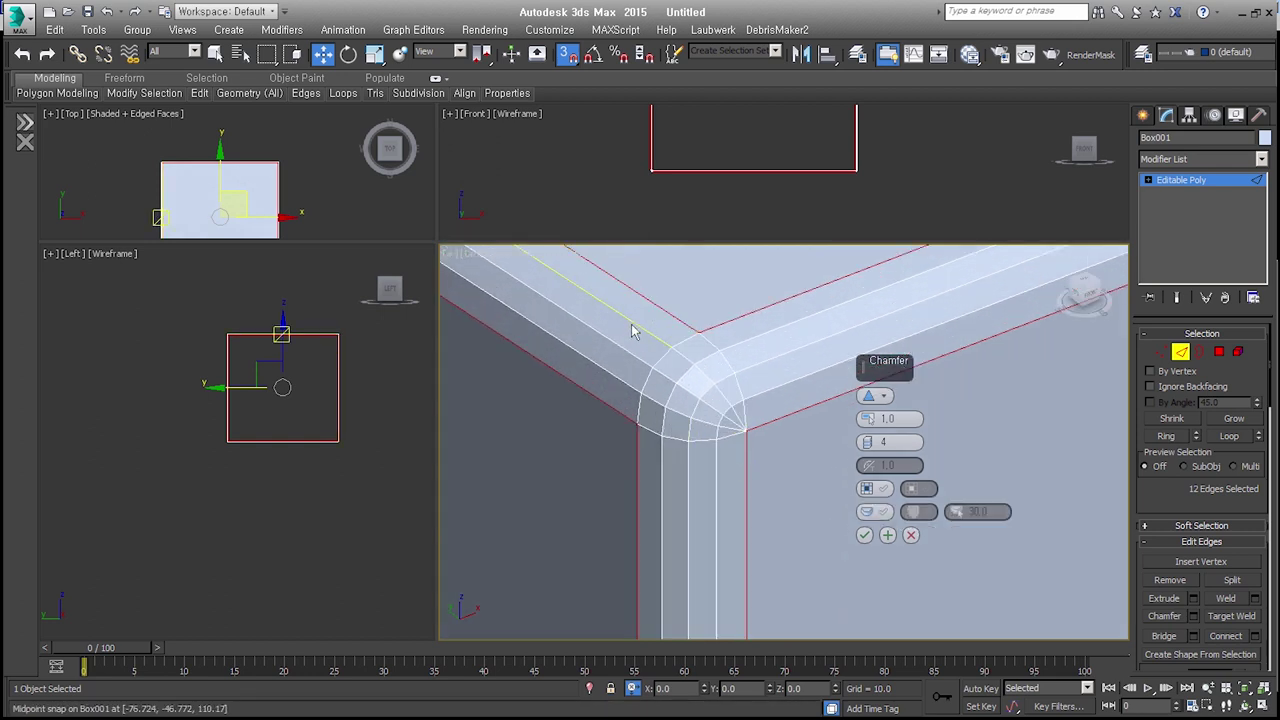
pyautogui.click(869, 513)
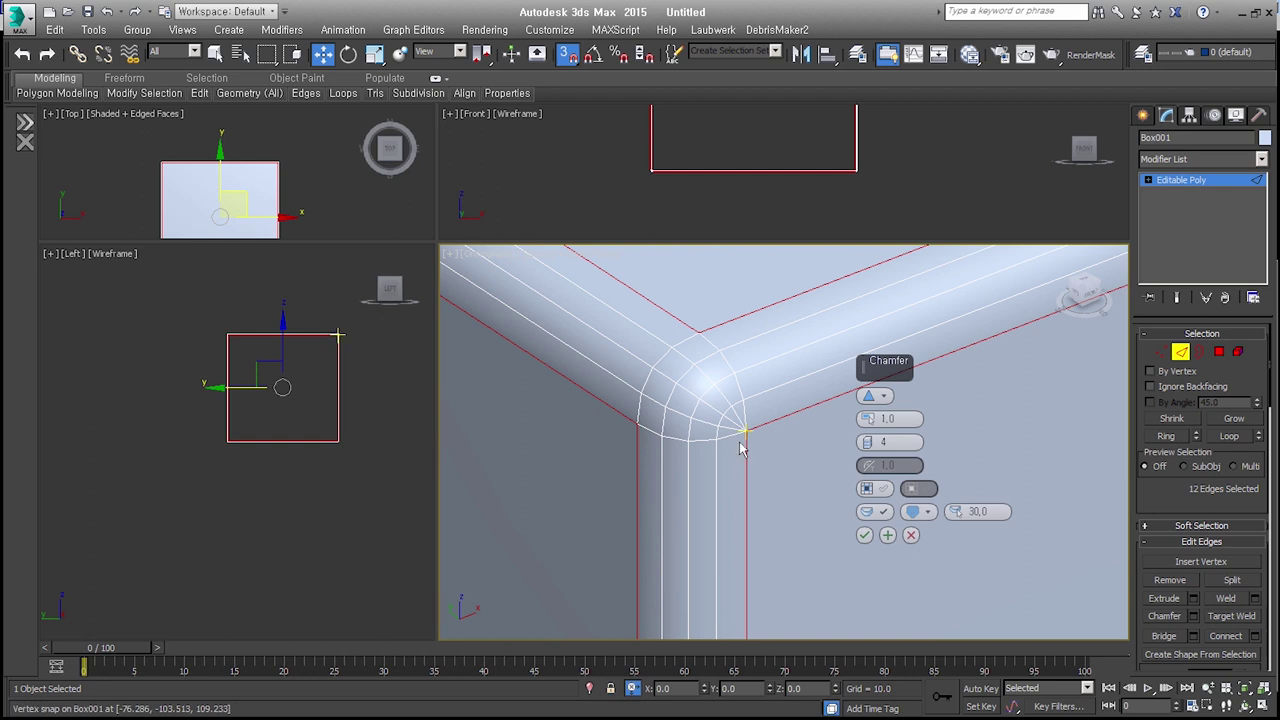
pyautogui.scroll(2, 748, 435)
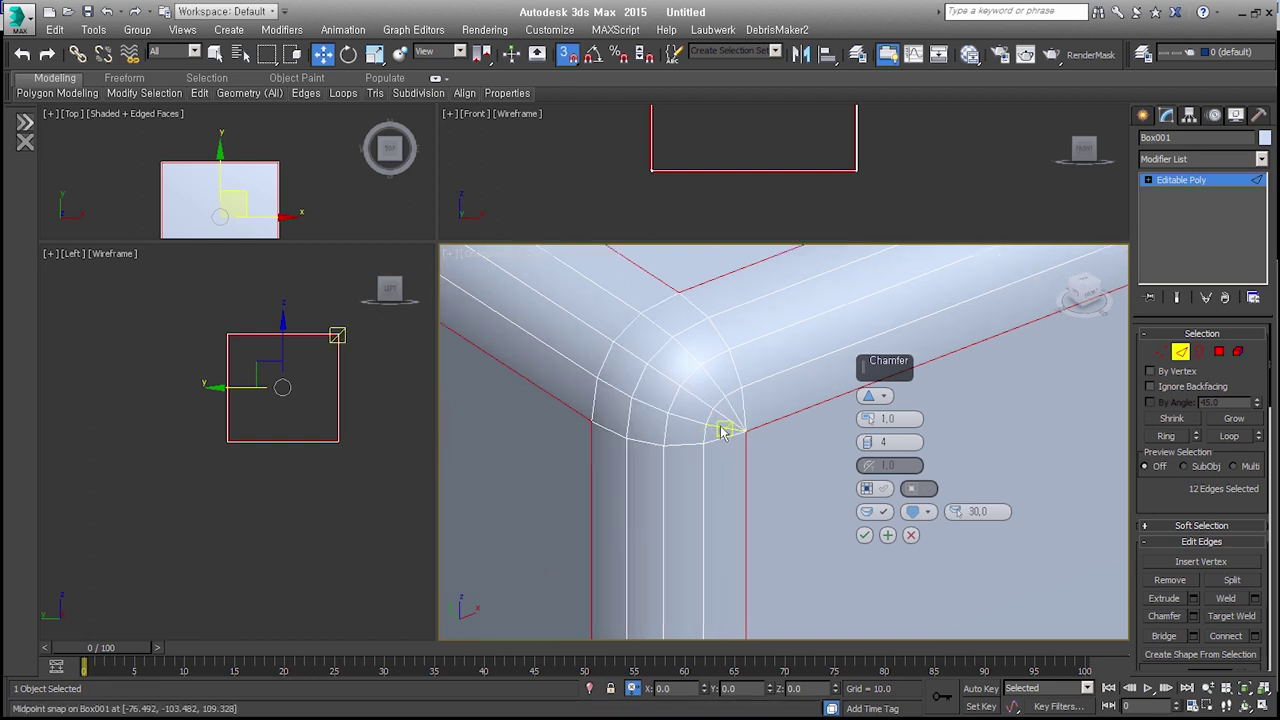
pyautogui.scroll(-1, 755, 465)
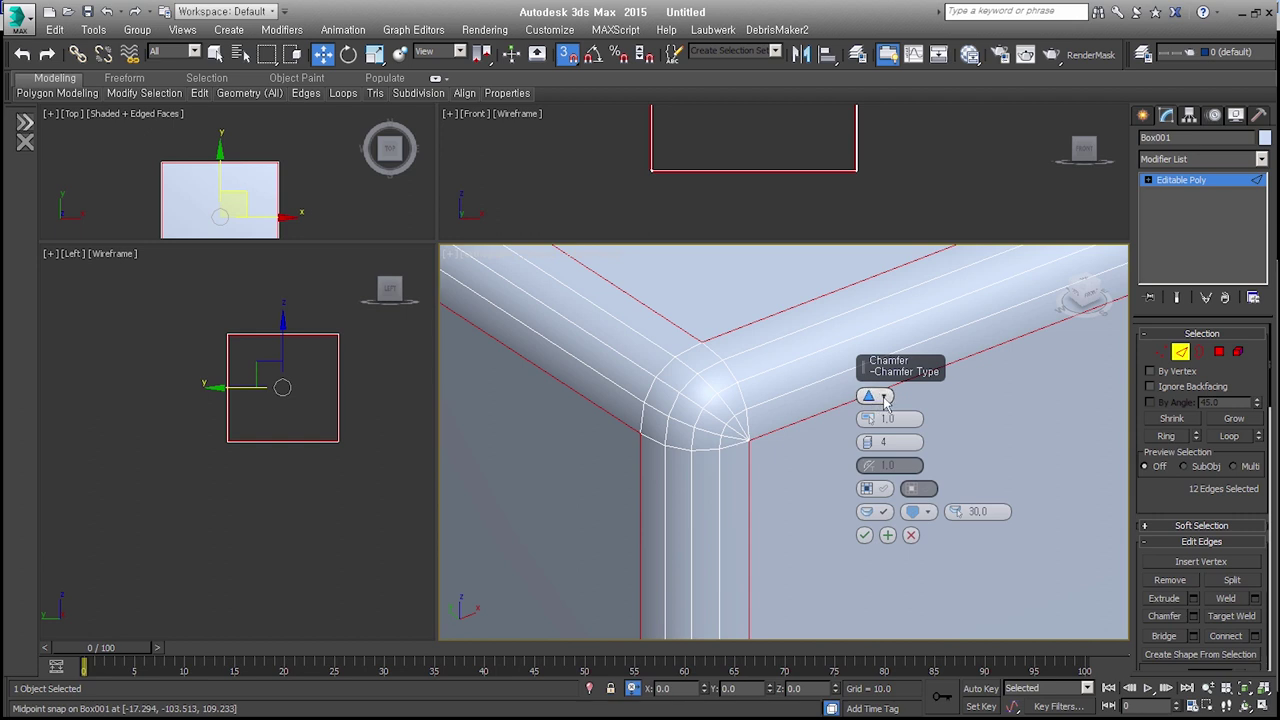
# - Switch the chamfer to Quad Chamfer with 0.5 tension and connecting edges
pyautogui.click(878, 396)
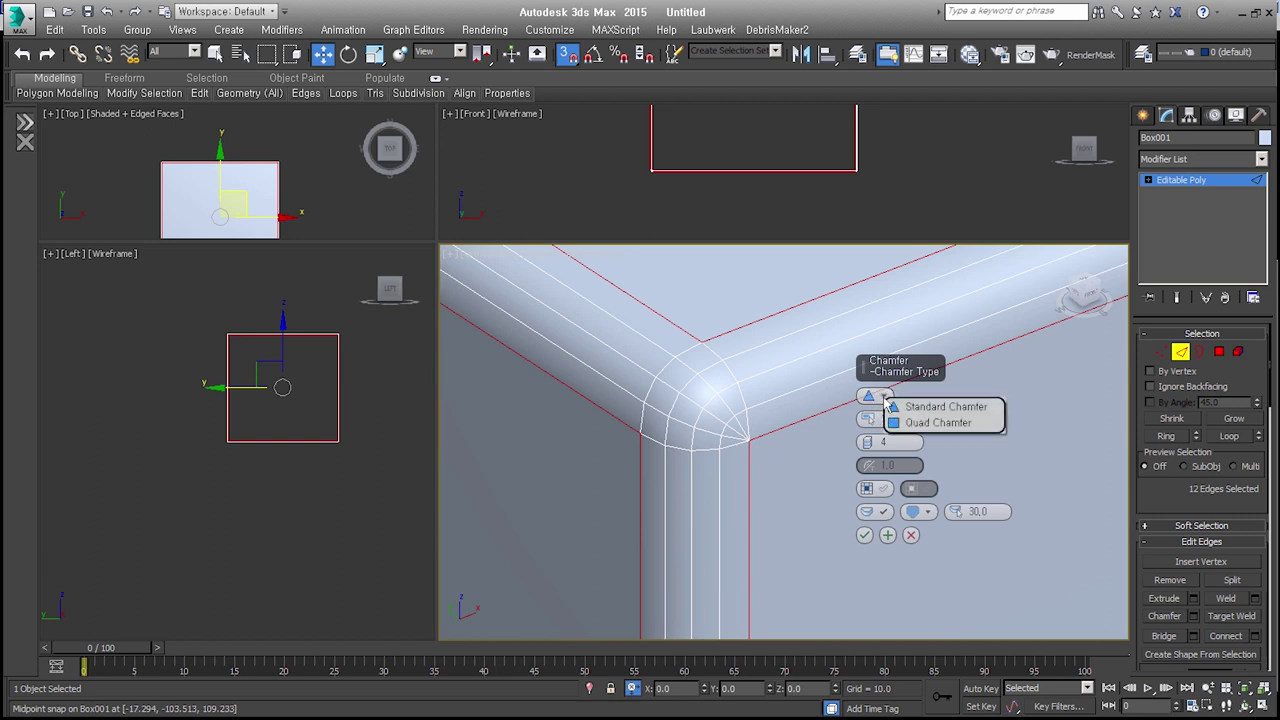
pyautogui.click(943, 424)
pyautogui.moveTo(926, 445); pyautogui.dragTo(926, 470)
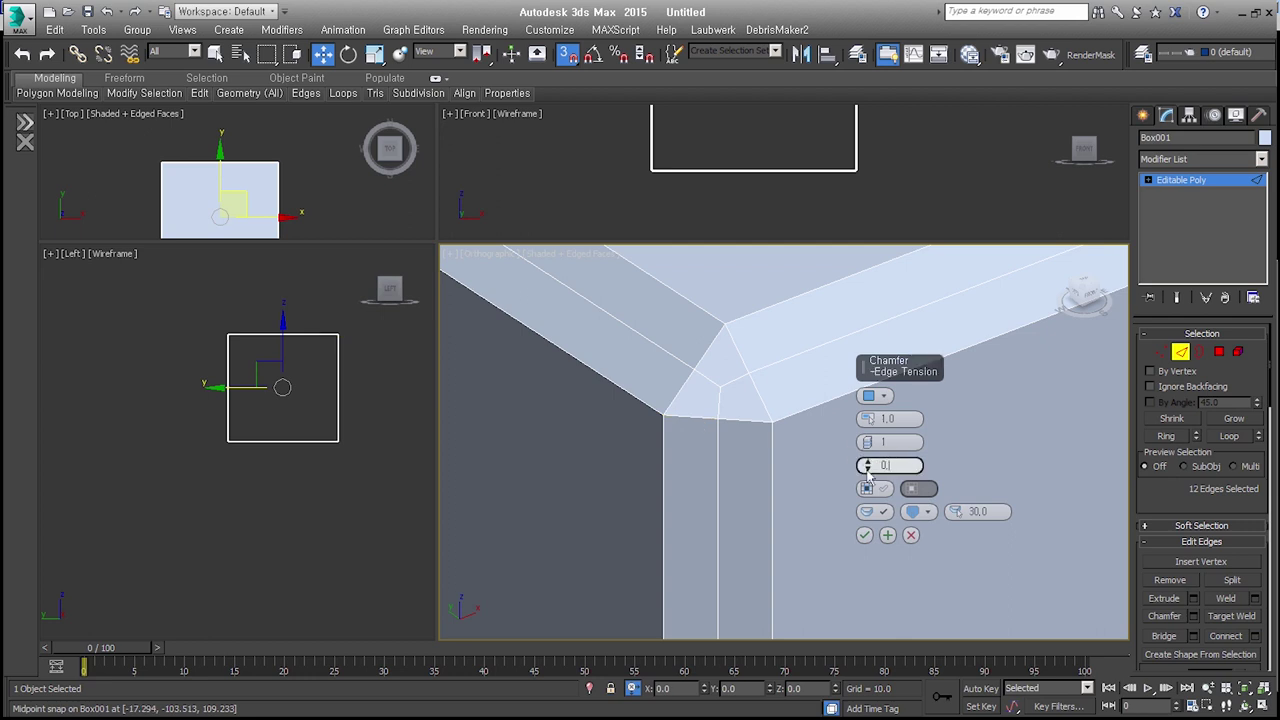
pyautogui.write('5')
pyautogui.press('Return')
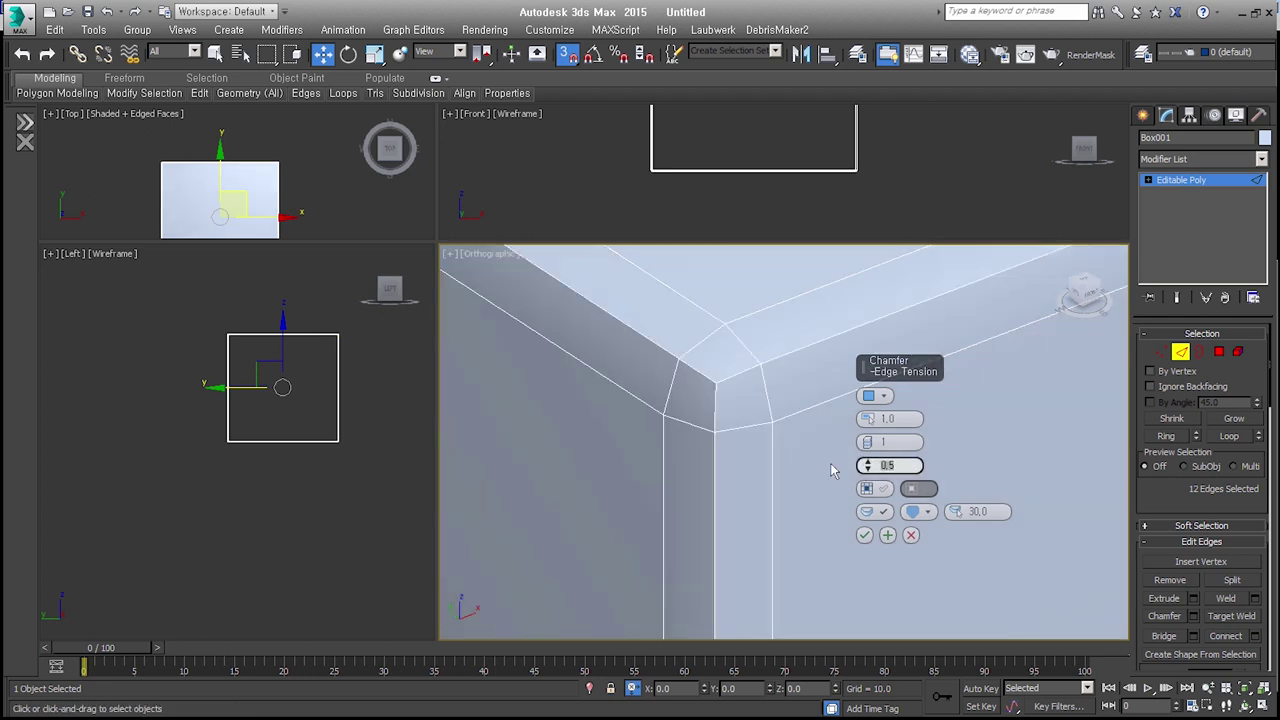
pyautogui.scroll(-4, 830, 470)
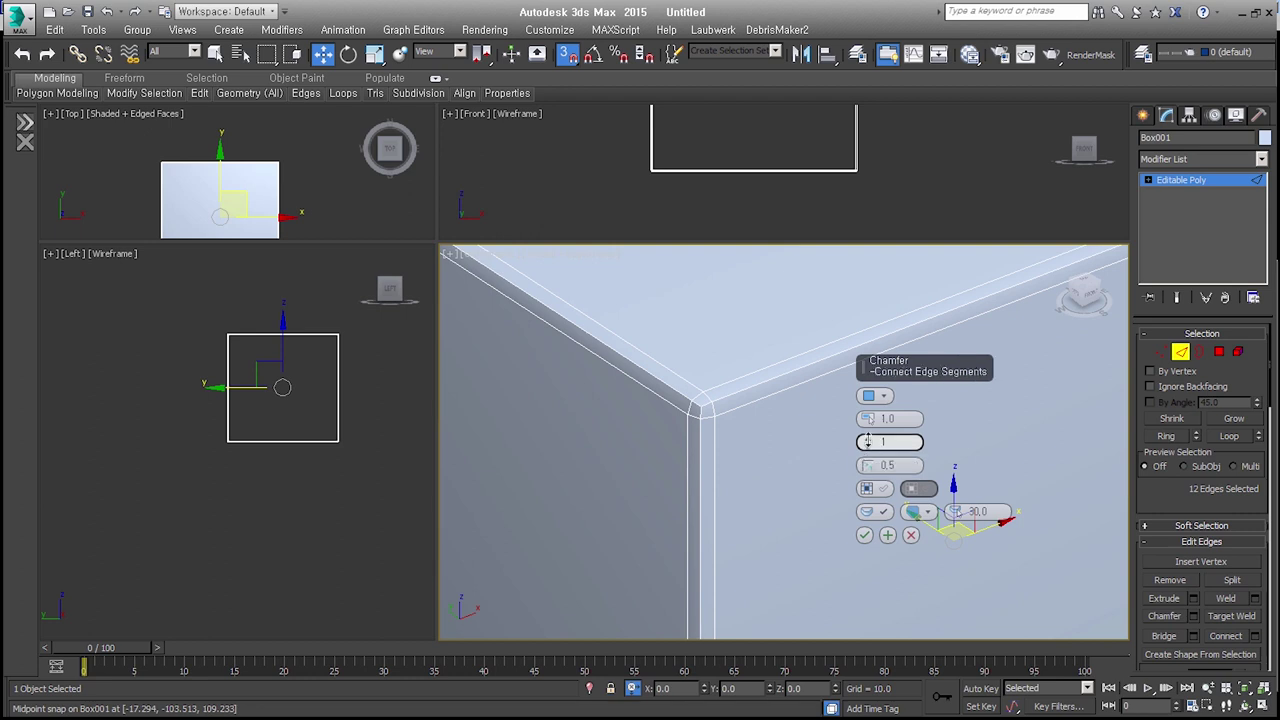
pyautogui.click(867, 440)
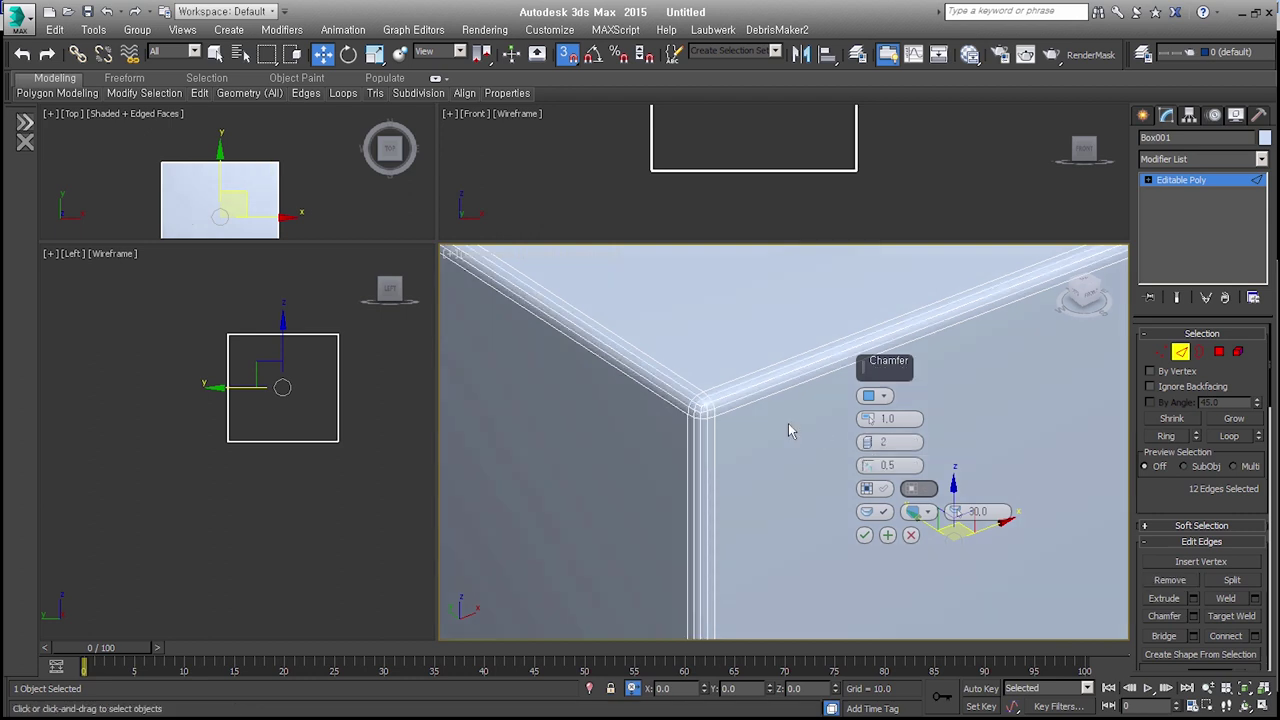
pyautogui.scroll(4, 705, 422)
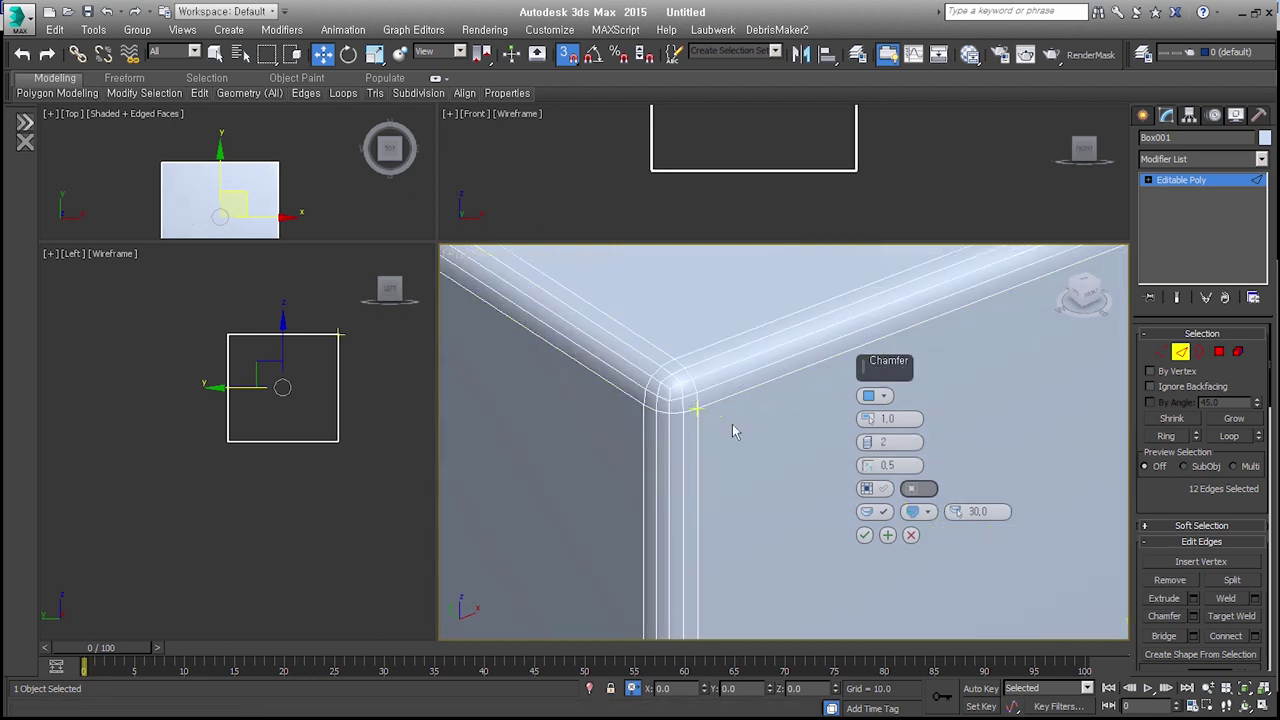
# - Set the chamfer's smoothing type to smooth and zoom to inspect the corner
pyautogui.click(913, 512)
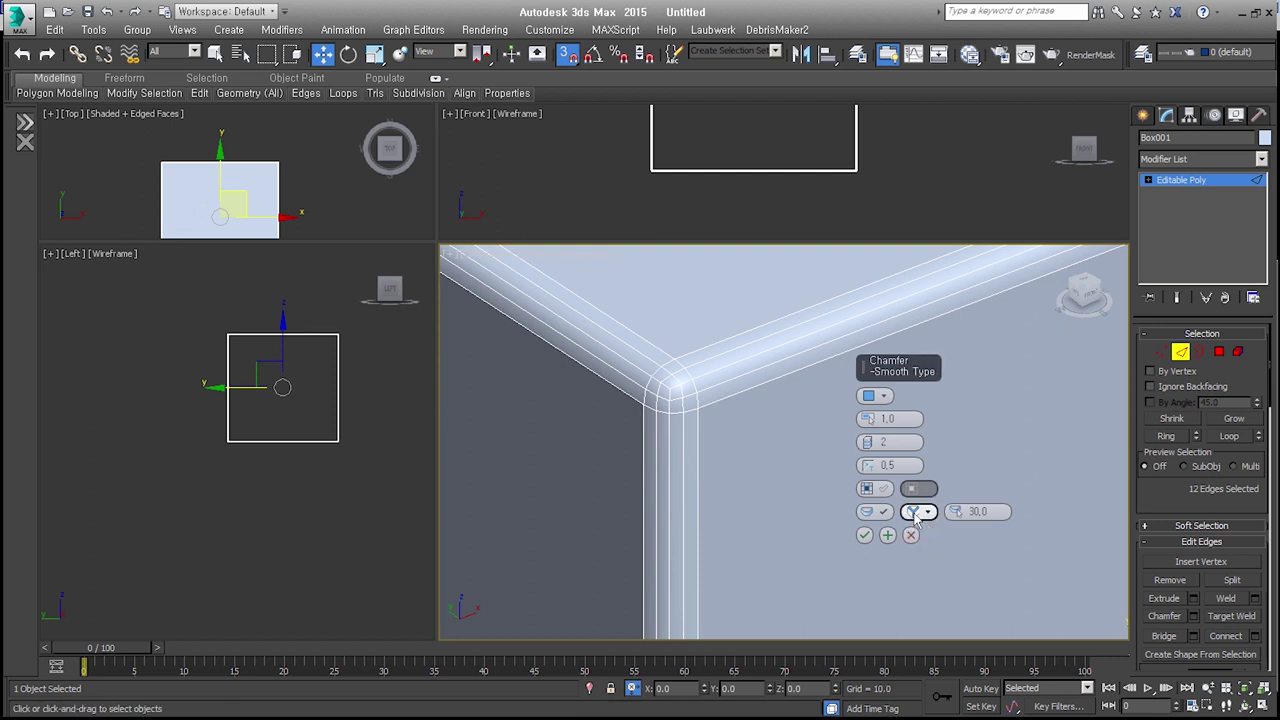
pyautogui.click(916, 514)
pyautogui.scroll(-5, 910, 525)
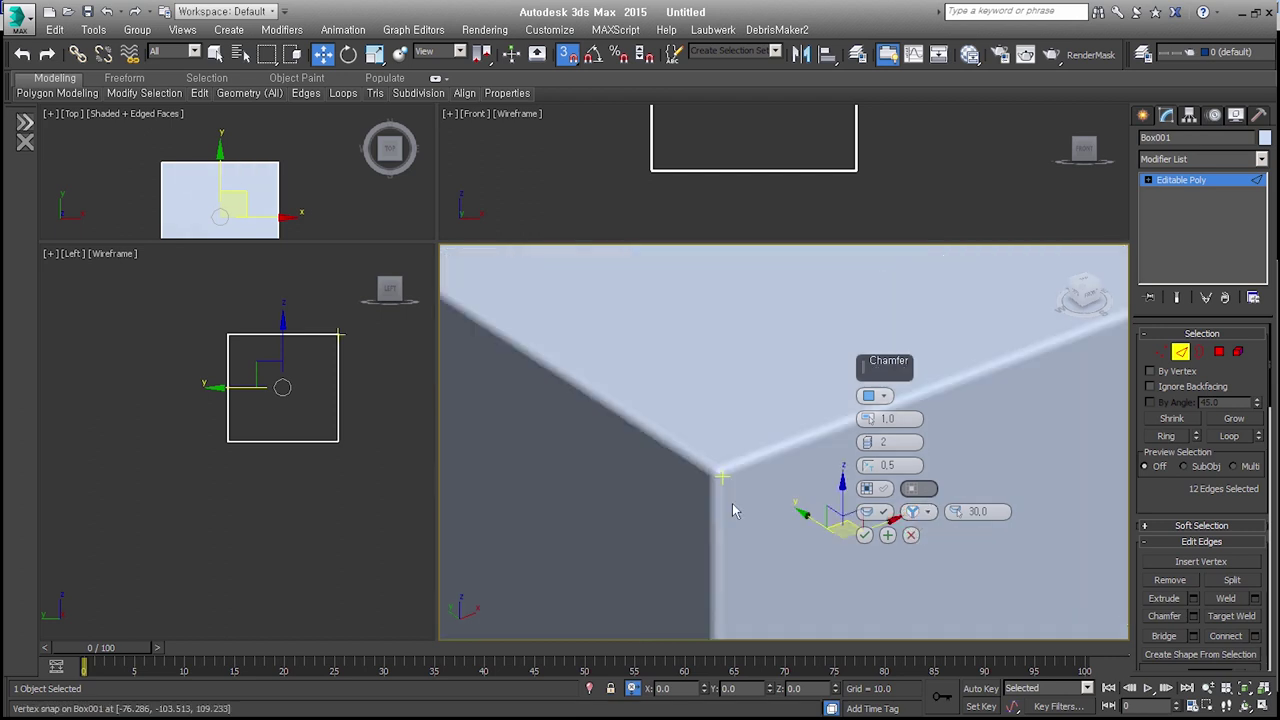
pyautogui.scroll(-5, 712, 446)
pyautogui.scroll(2, 696, 437)
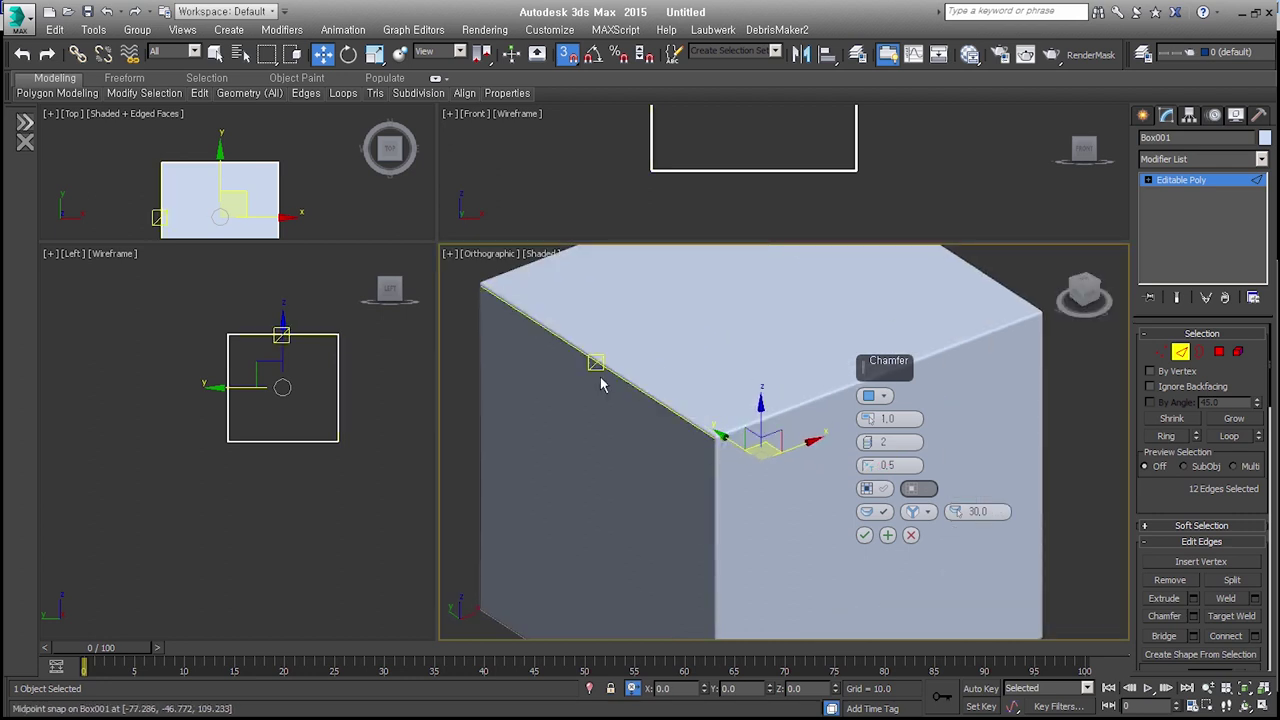
pyautogui.scroll(2, 600, 378)
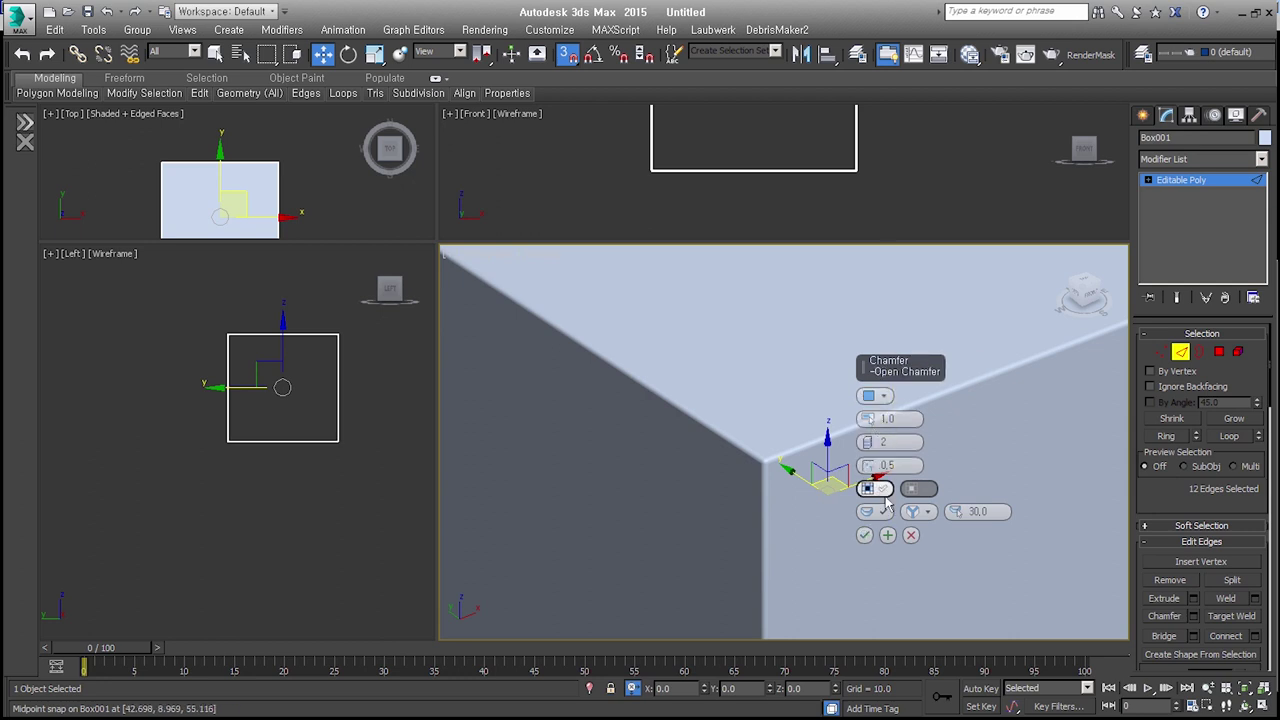
# - Discard the chamfer preview and add a Chamfer modifier to the box from the Modifier List
pyautogui.click(864, 537)
pyautogui.click(1218, 162)
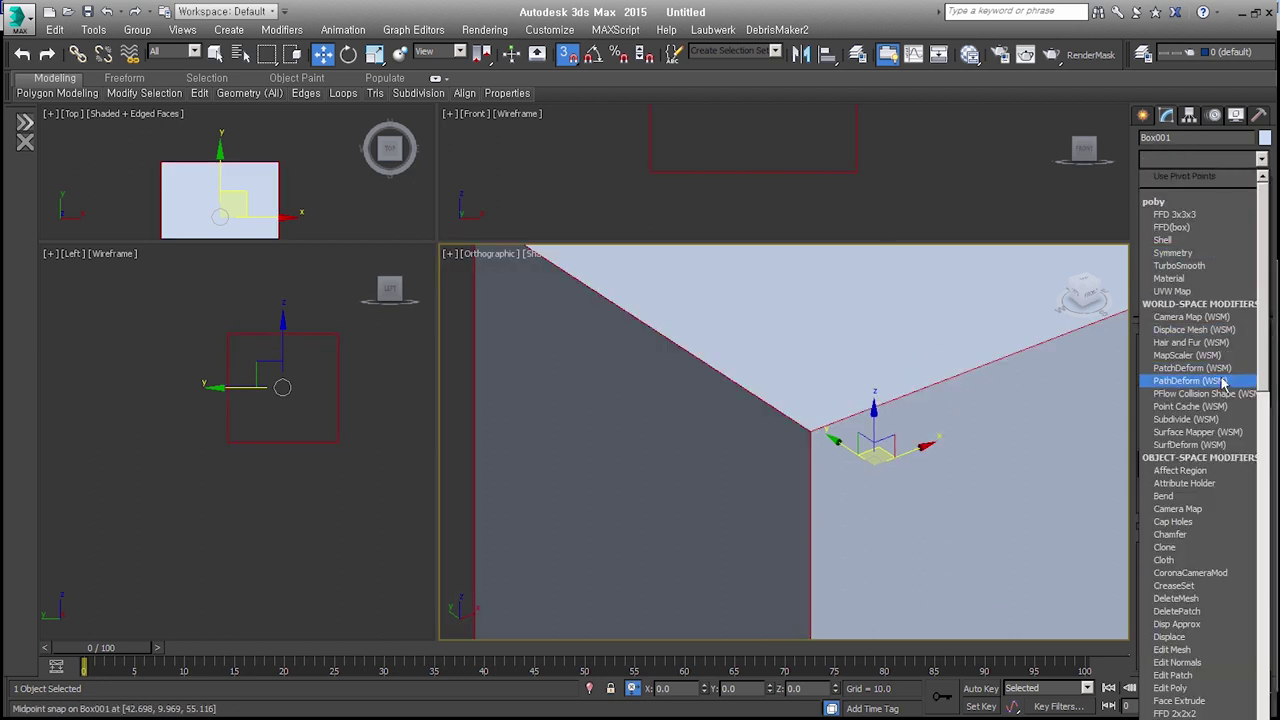
pyautogui.press('q')
pyautogui.press('c')
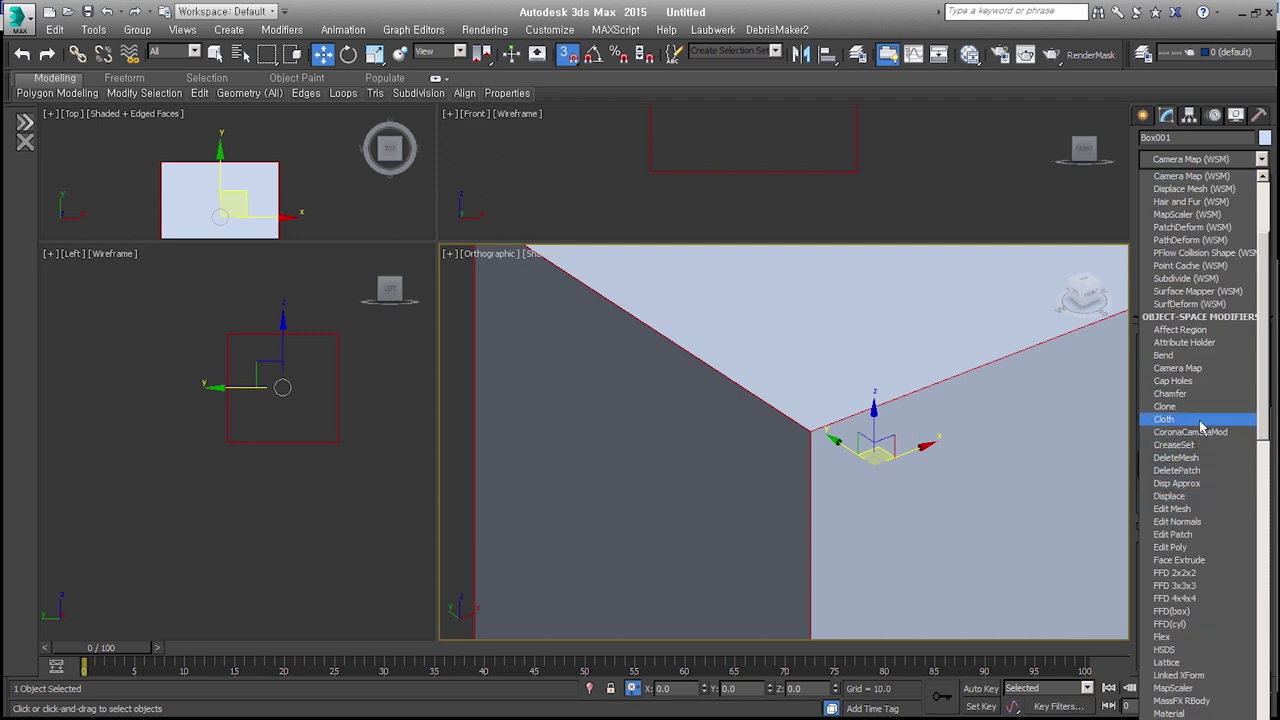
pyautogui.click(1196, 400)
# - Set the chamfer to Quad mode with 2 segments and 0.5 tension, keeping Smooth on
pyautogui.keyDown('alt'); pyautogui.moveTo(857, 434); pyautogui.dragTo(880, 425, button='middle'); pyautogui.keyUp('alt')
pyautogui.click(1212, 376)
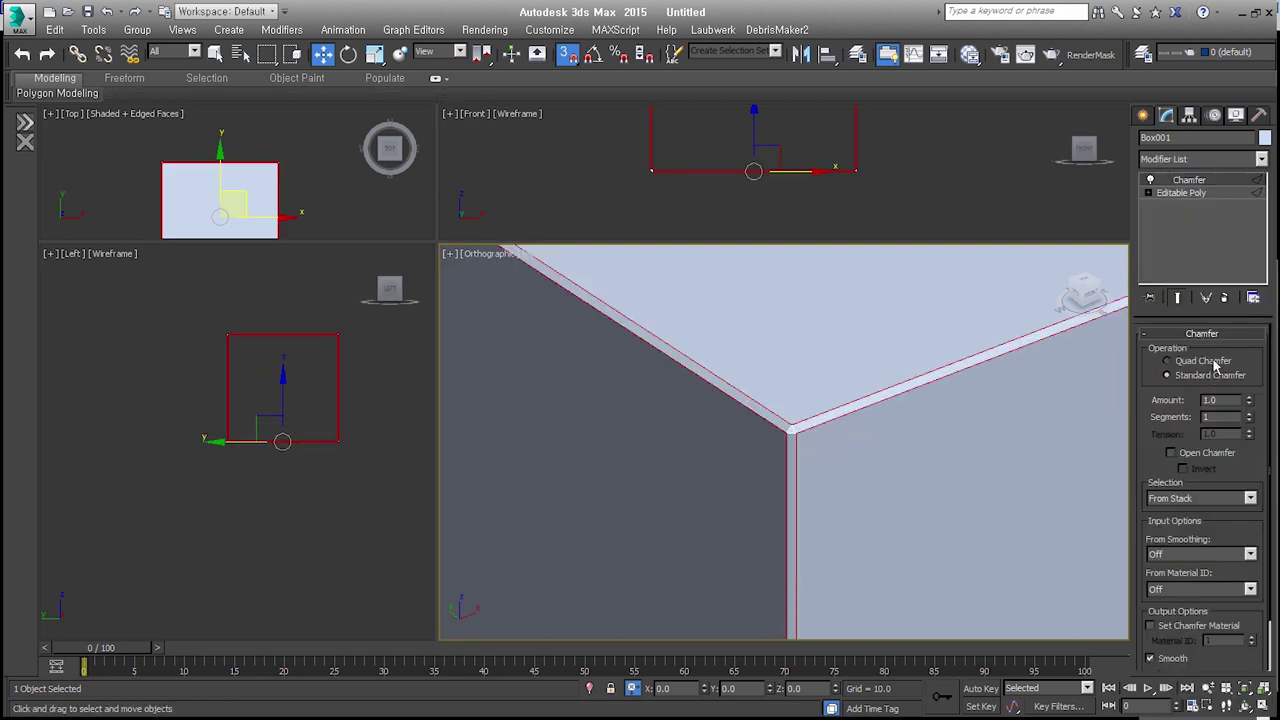
pyautogui.click(1249, 413)
pyautogui.keyDown('alt'); pyautogui.moveTo(720, 400); pyautogui.dragTo(757, 420, button='middle'); pyautogui.keyUp('alt')
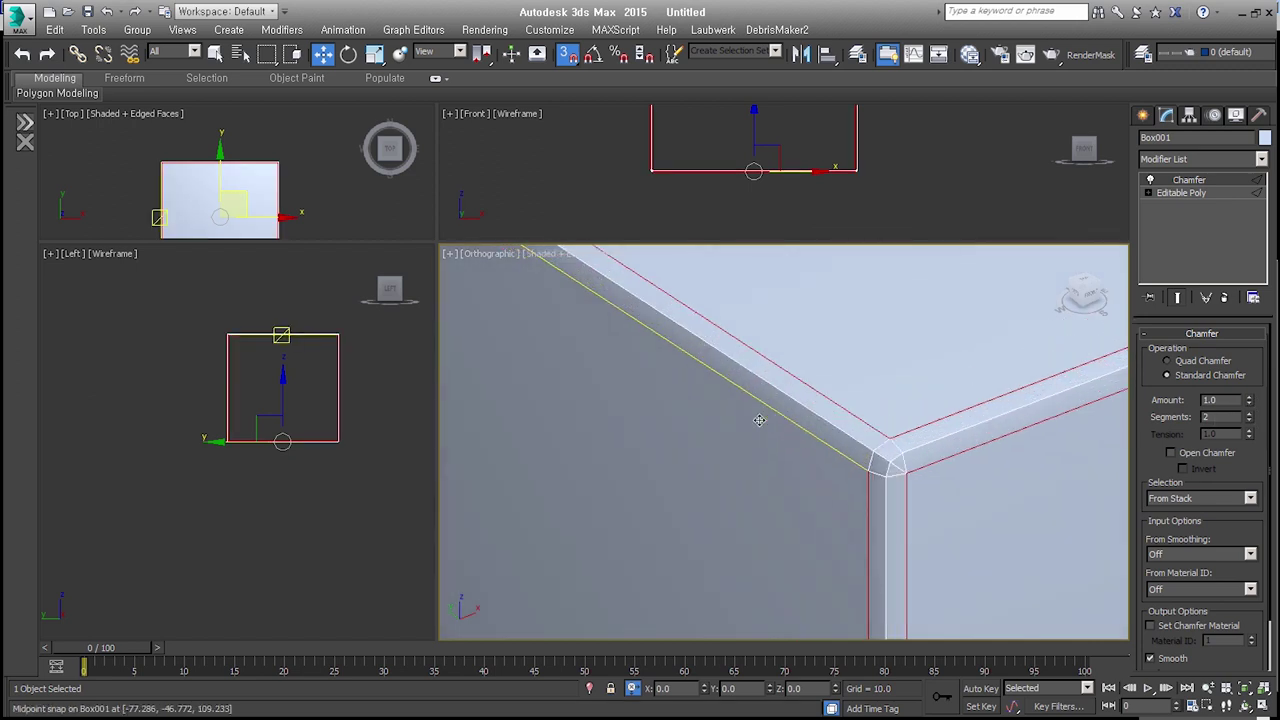
pyautogui.click(1220, 362)
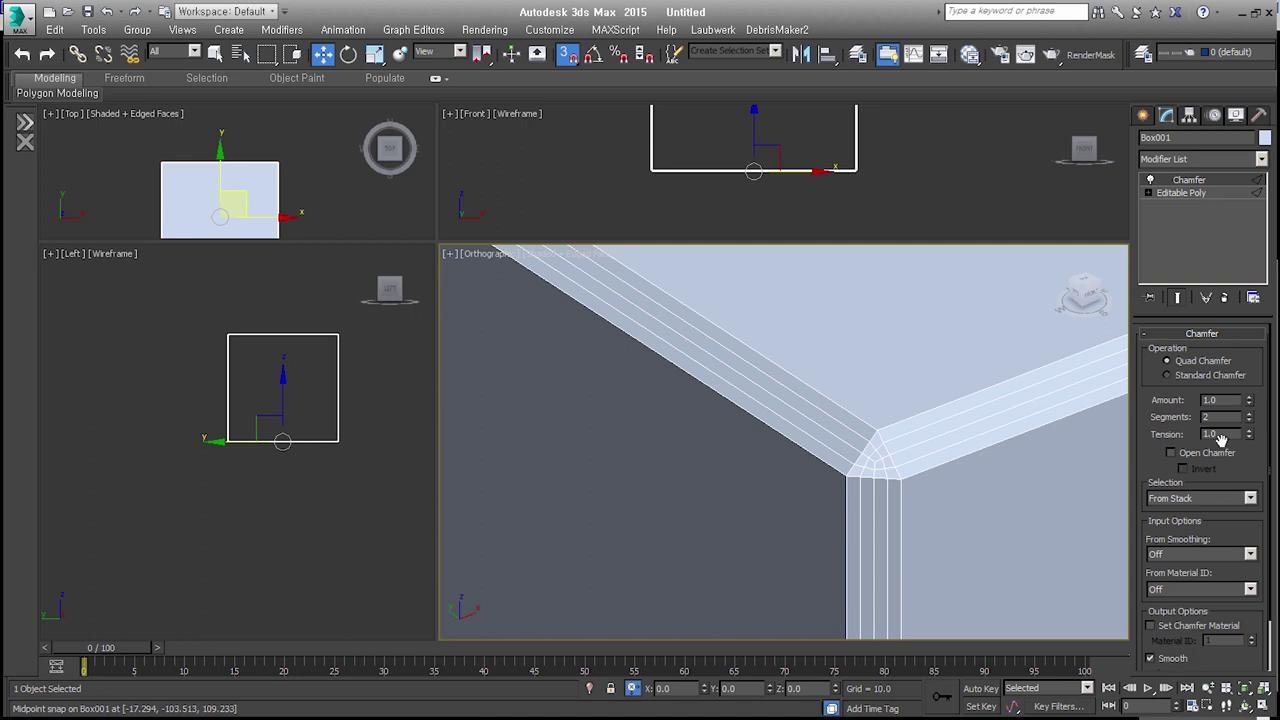
pyautogui.click(1222, 434)
pyautogui.write('0.5')
pyautogui.press('Return')
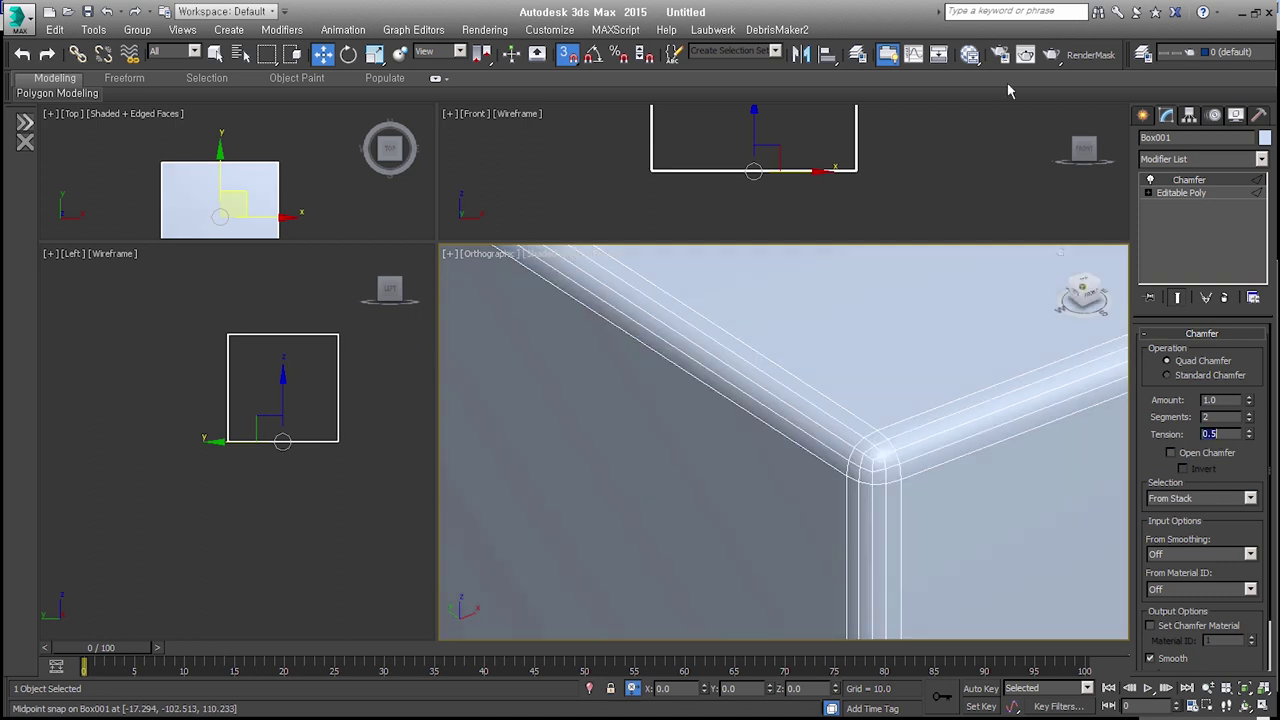
pyautogui.moveTo(1155, 465); pyautogui.dragTo(1185, 342)
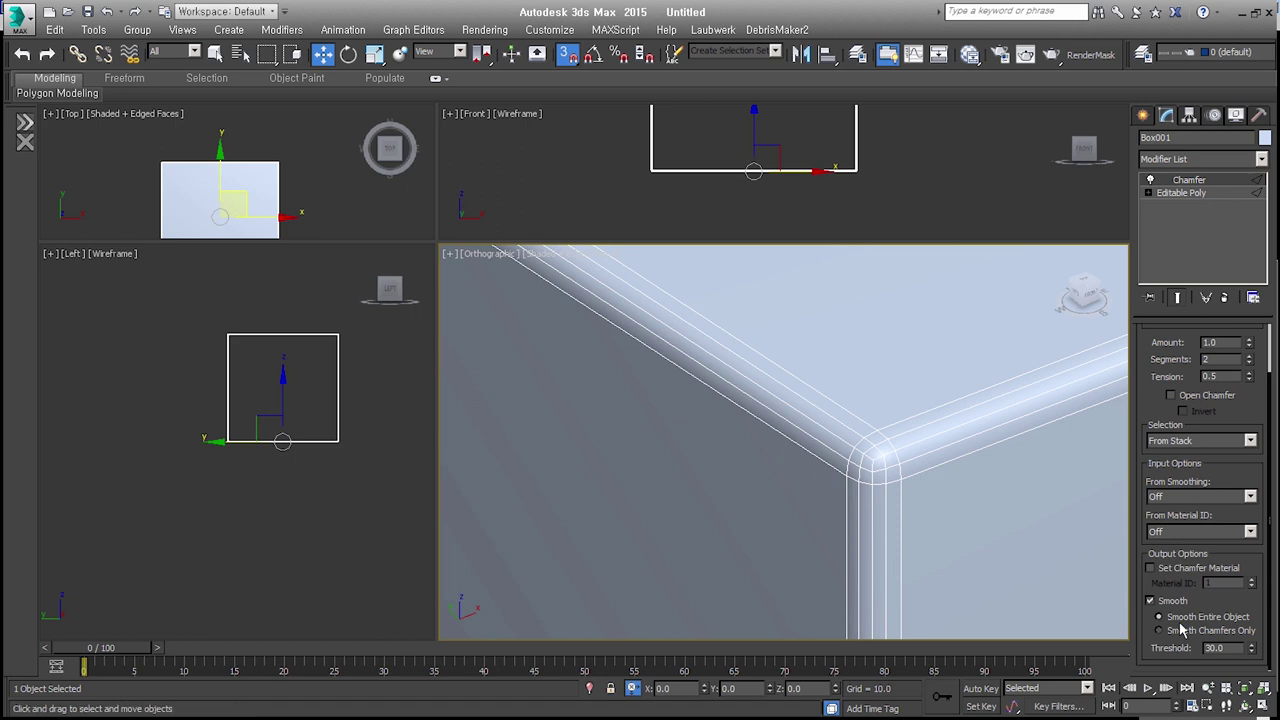
pyautogui.moveTo(898, 472); pyautogui.dragTo(813, 447, button='middle')
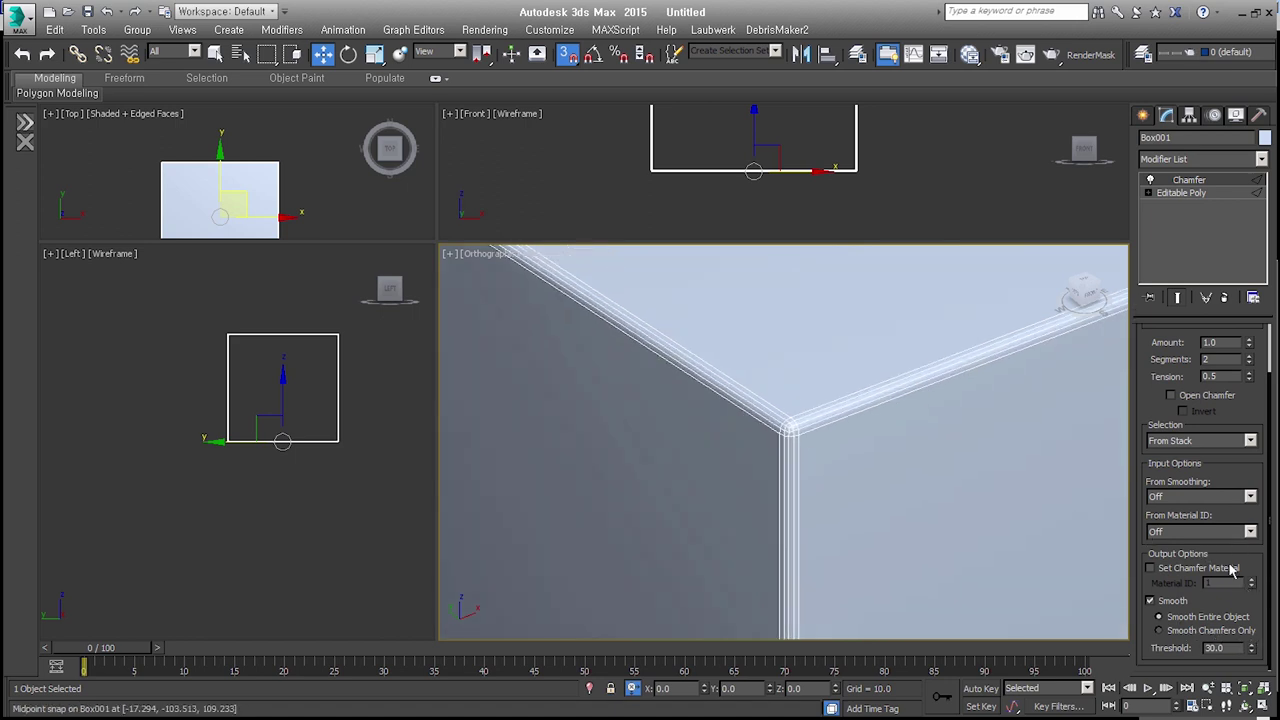
pyautogui.scroll(-2, 834, 449)
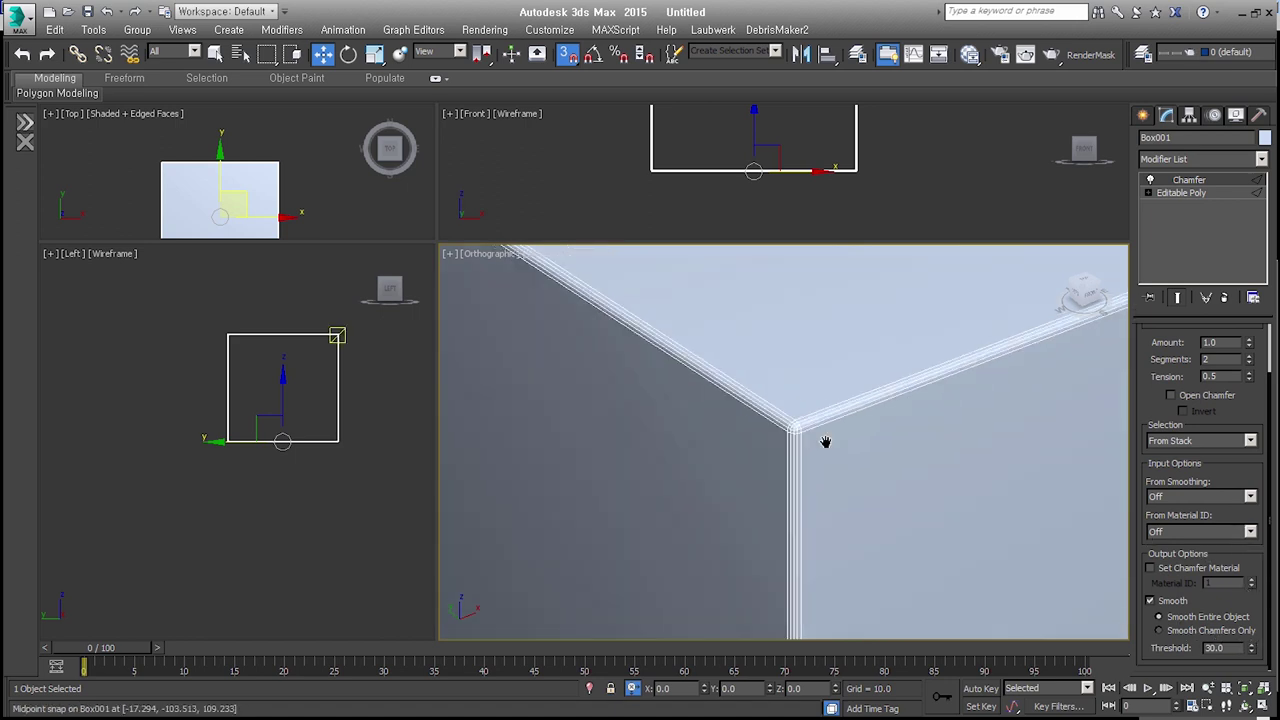
pyautogui.scroll(-3, 811, 423)
pyautogui.scroll(-3, 808, 417)
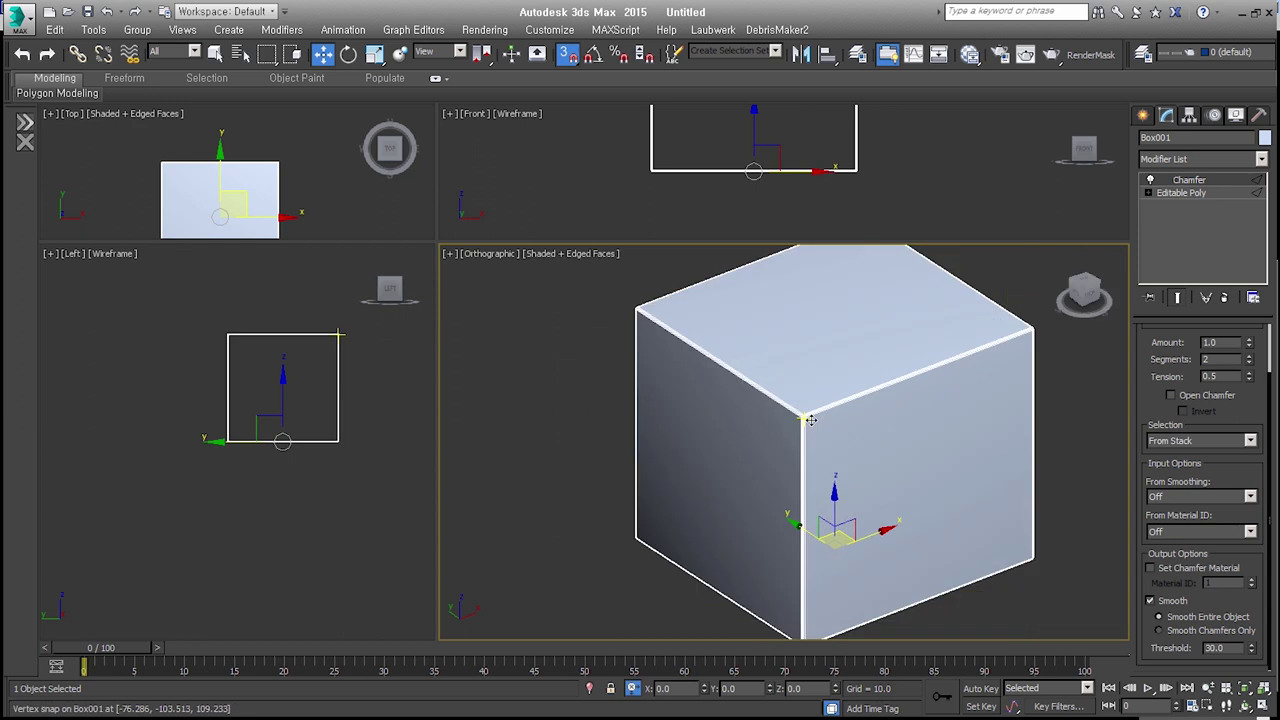
# - Toggle the Chamfer modifier off and on twice to compare sharp and rounded edges
pyautogui.click(1151, 180)
pyautogui.click(1151, 180)
pyautogui.click(1151, 180)
pyautogui.click(1151, 180)
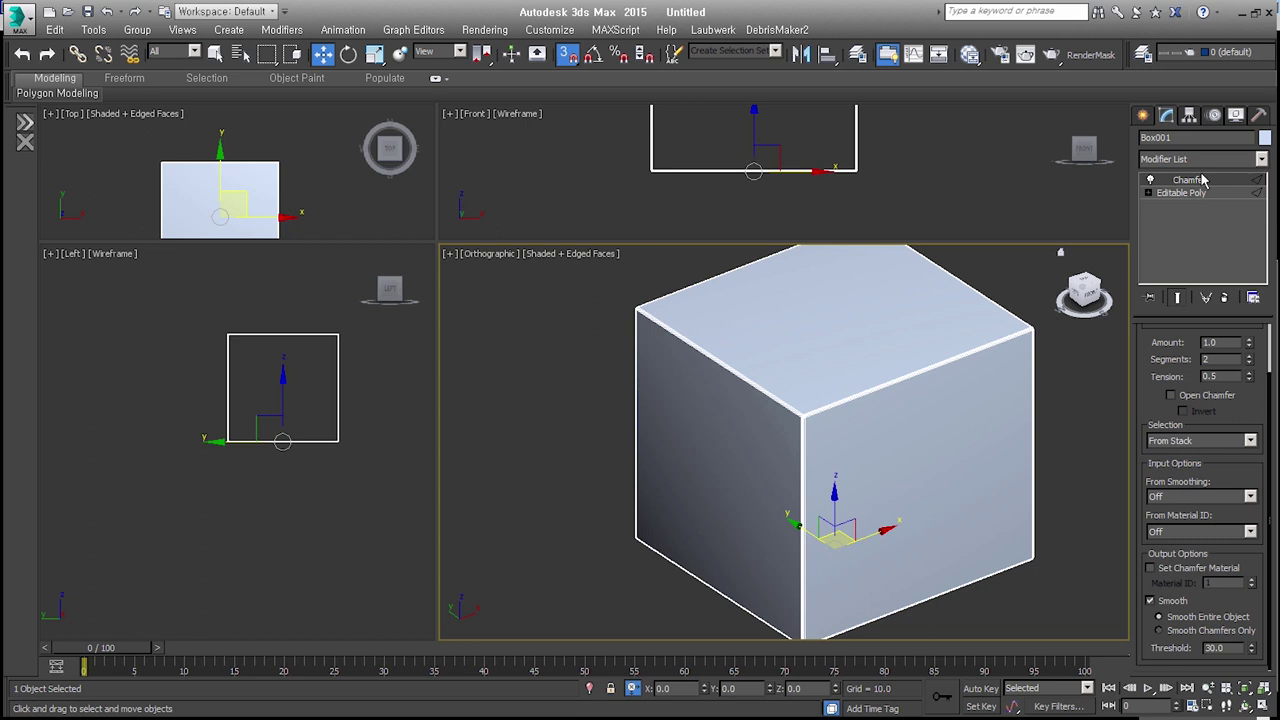
pyautogui.keyDown('alt'); pyautogui.moveTo(814, 457); pyautogui.dragTo(893, 458, button='middle'); pyautogui.keyUp('alt')
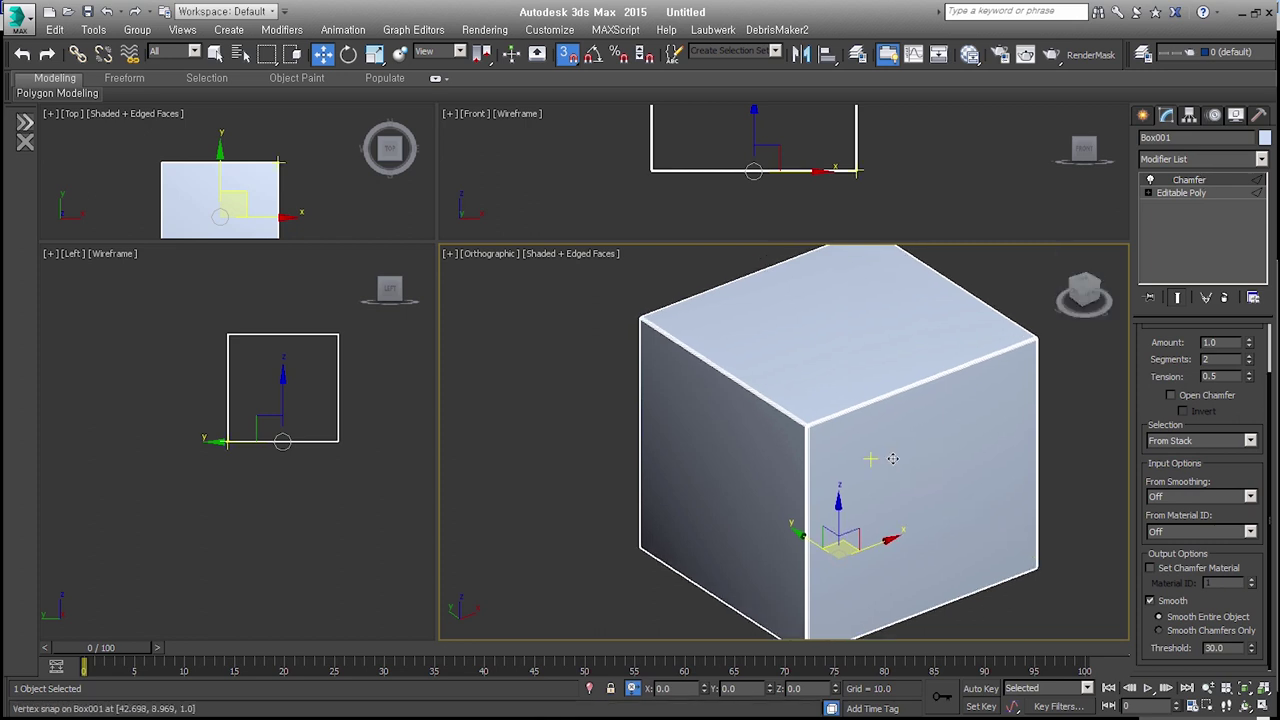
pyautogui.scroll(-3, 880, 457)
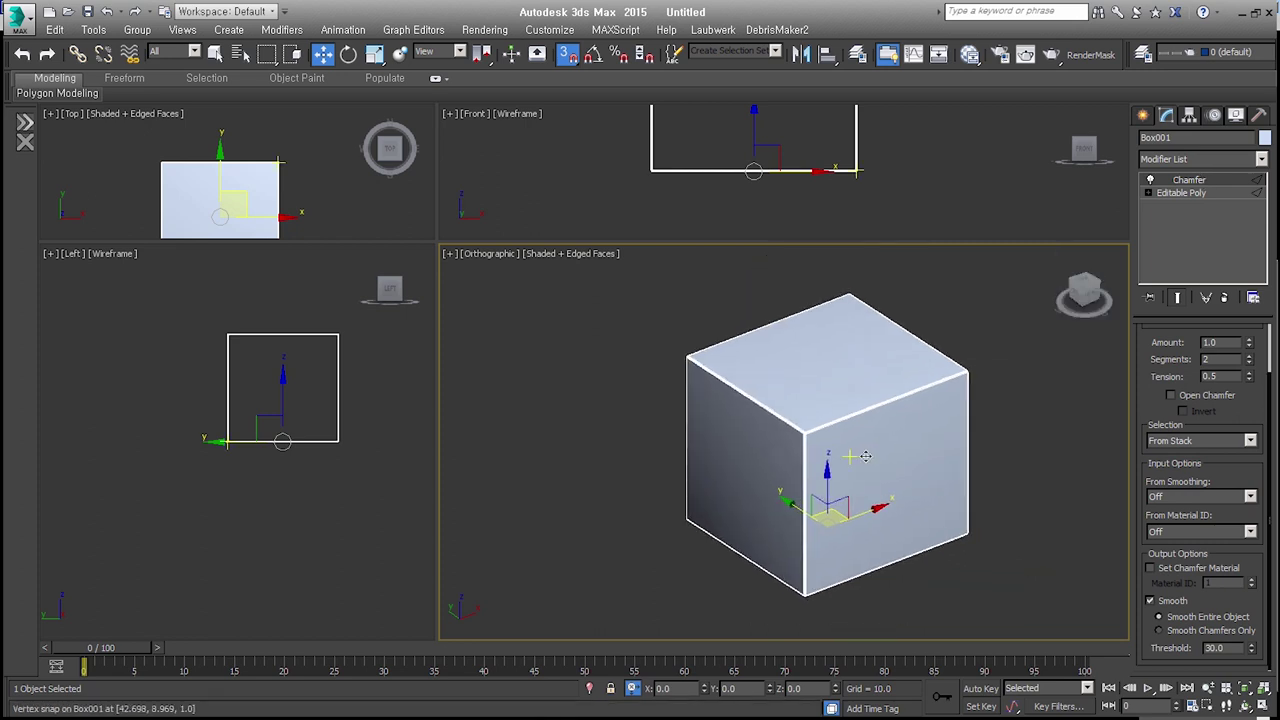
# - Delete the chamfered cube and draw out a new, wider box primitive
pyautogui.press('Delete')
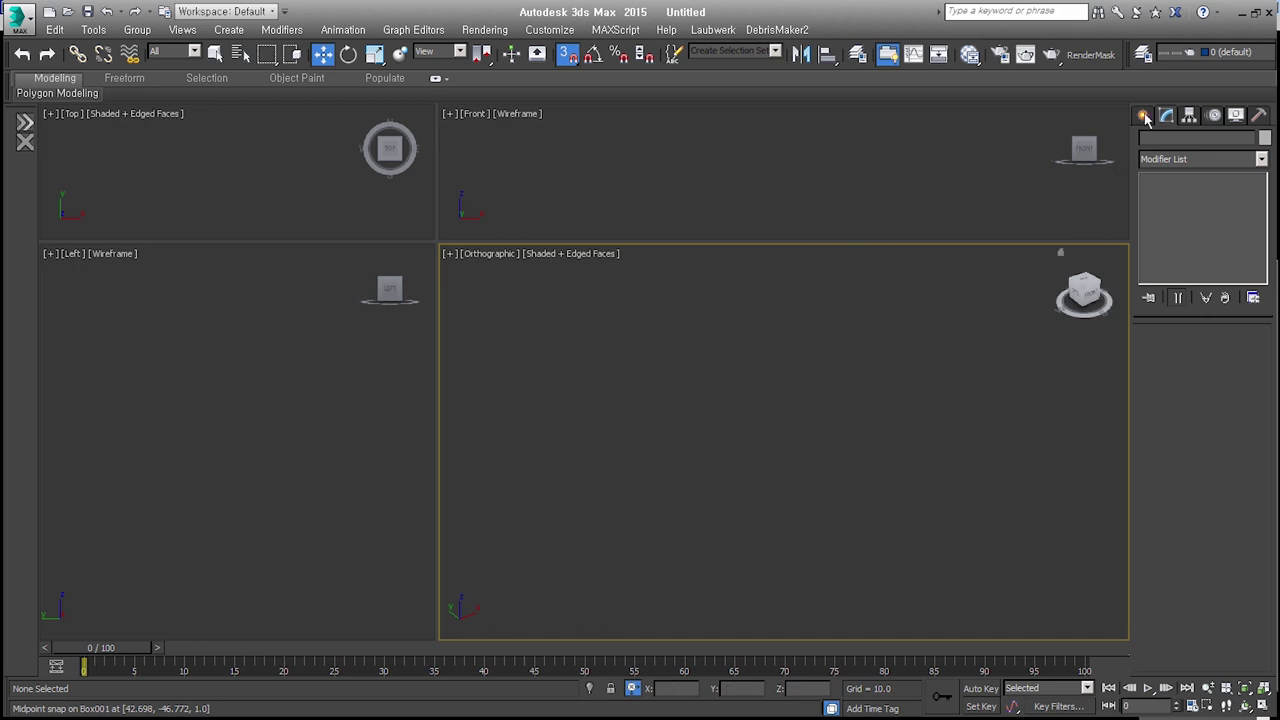
pyautogui.click(1145, 116)
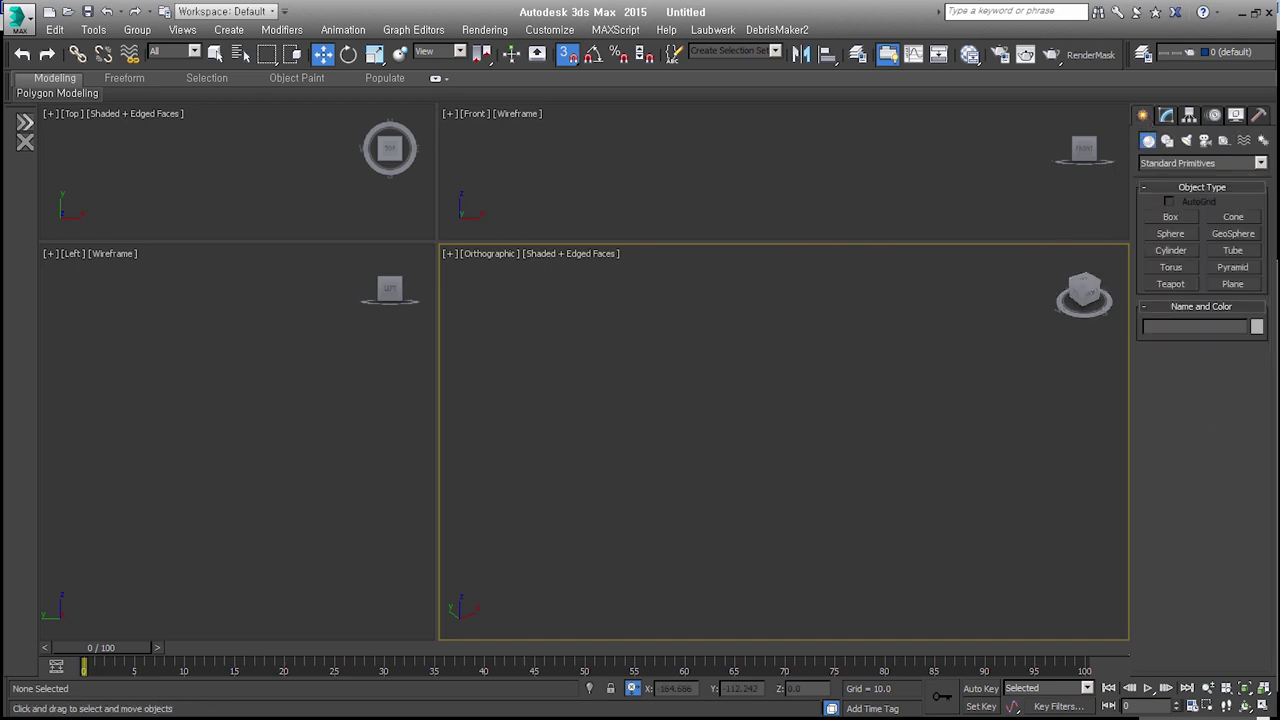
pyautogui.click(1170, 217)
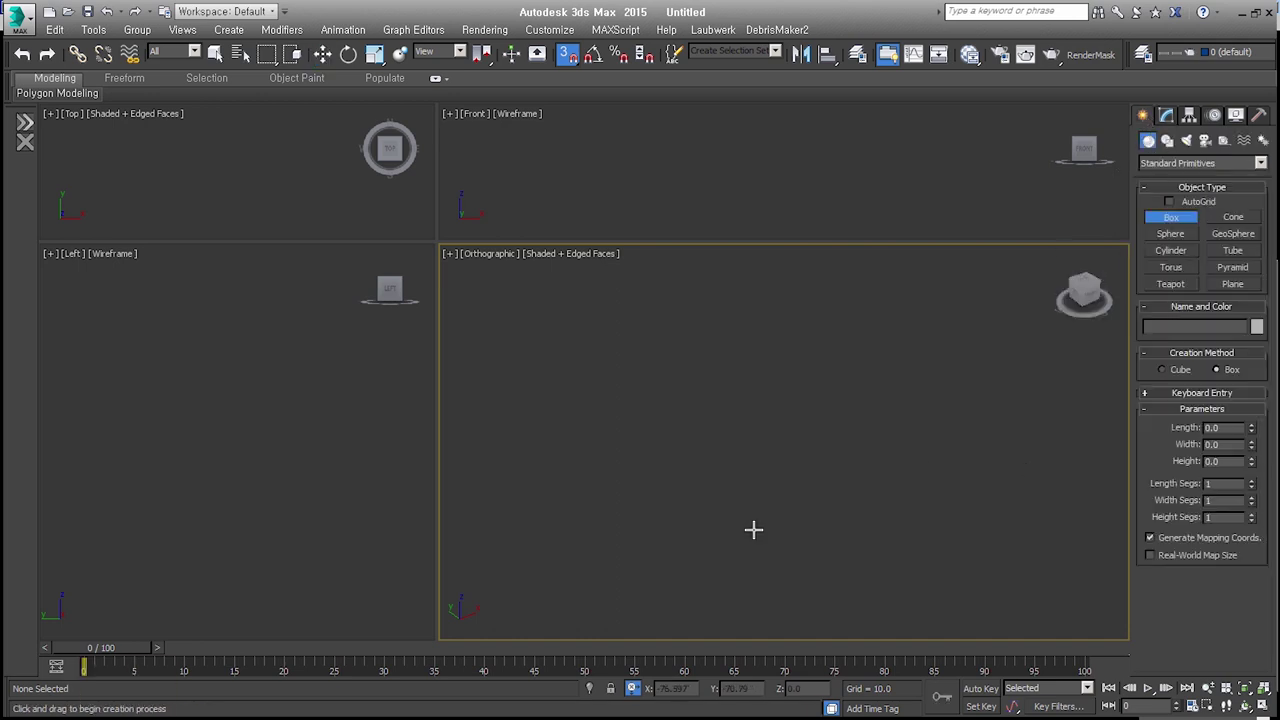
pyautogui.moveTo(778, 386); pyautogui.dragTo(723, 593)
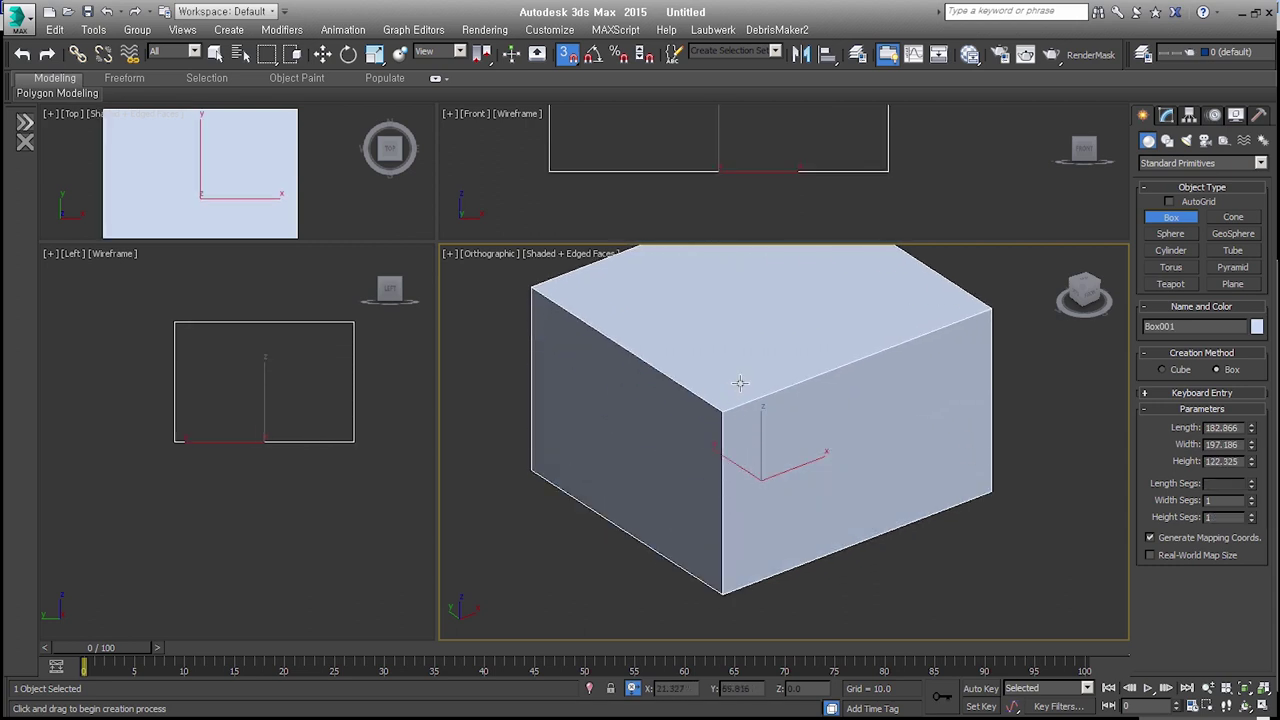
# - Finish the box height, convert it to Editable Poly, and delete its top and bottom faces
pyautogui.click(857, 534)
pyautogui.press('w')
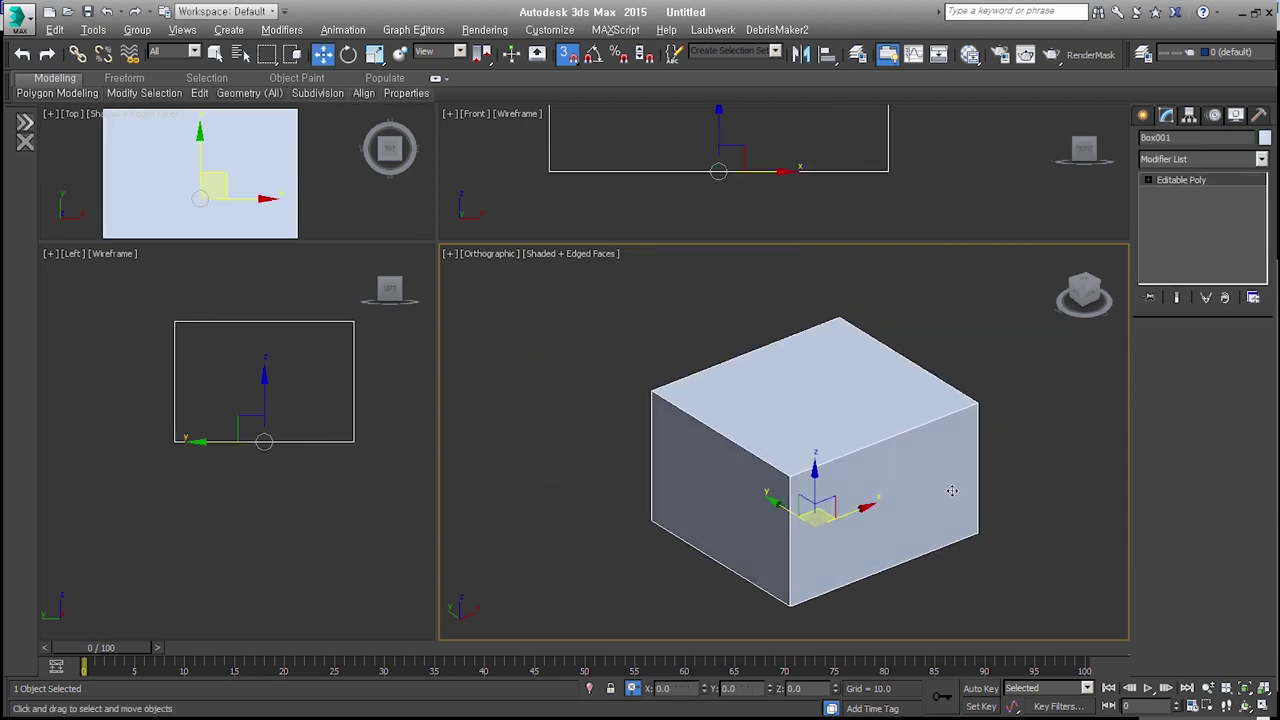
pyautogui.click(1220, 360)
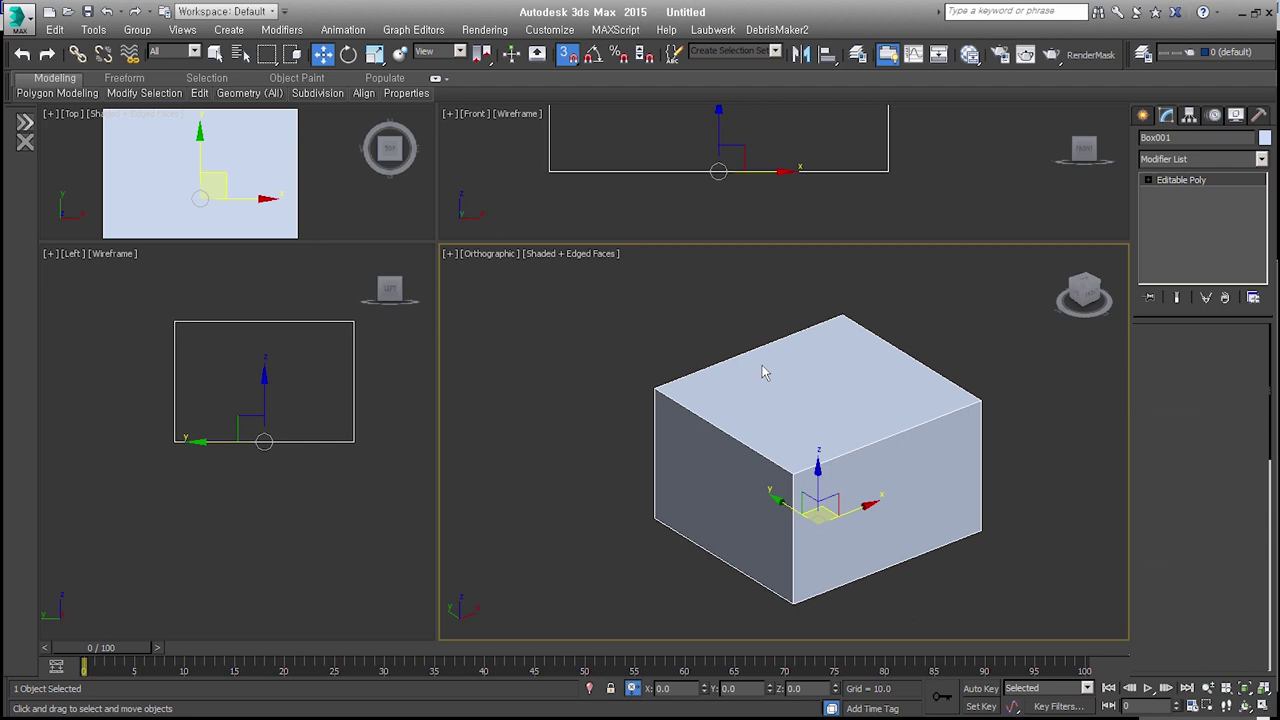
pyautogui.click(763, 371)
pyautogui.keyDown('alt'); pyautogui.moveTo(763, 371); pyautogui.dragTo(848, 434, button='middle'); pyautogui.keyUp('alt')
pyautogui.keyDown('ctrl'); pyautogui.click(818, 518); pyautogui.keyUp('ctrl')
pyautogui.hotkey('shift', 'z')
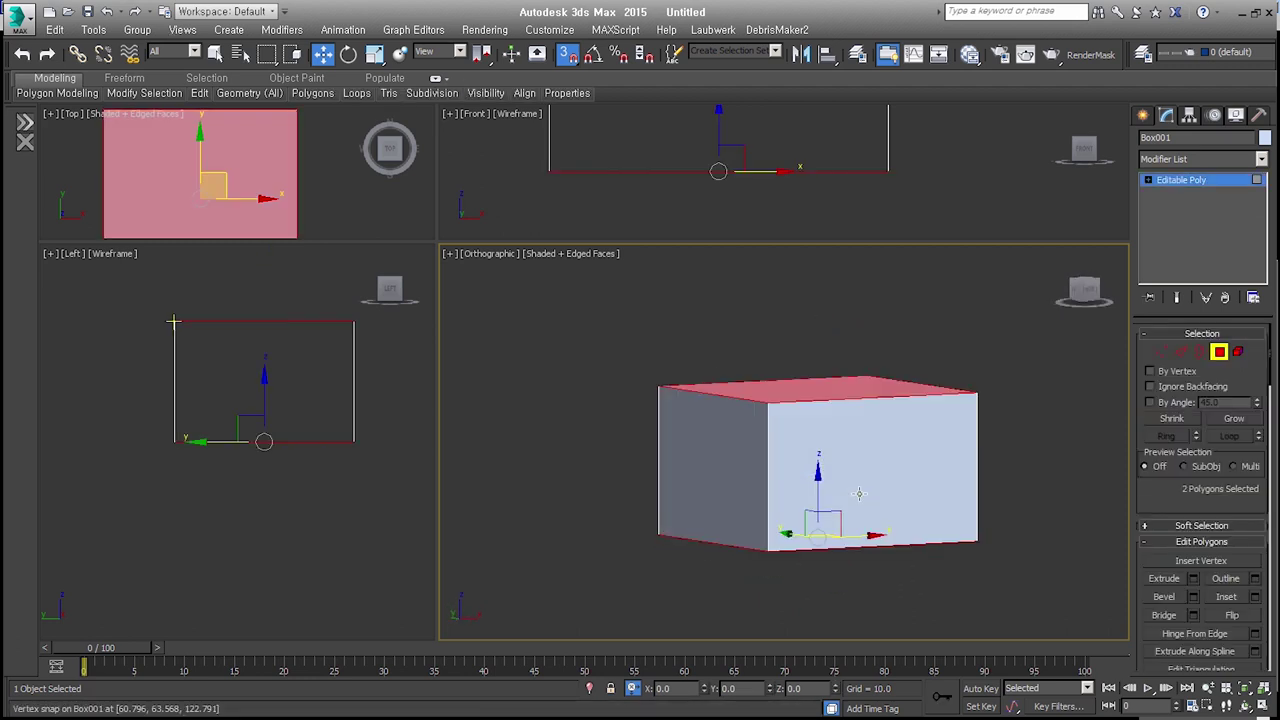
pyautogui.press('Delete')
# - Reframe the open box in the view and switch to Border sub-object mode
pyautogui.moveTo(808, 471)
pyautogui.keyDown('alt'); pyautogui.mouseDown(button='middle')
pyautogui.moveTo(793, 527)
pyautogui.moveTo(806, 491)
pyautogui.mouseUp(button='middle'); pyautogui.keyUp('alt')
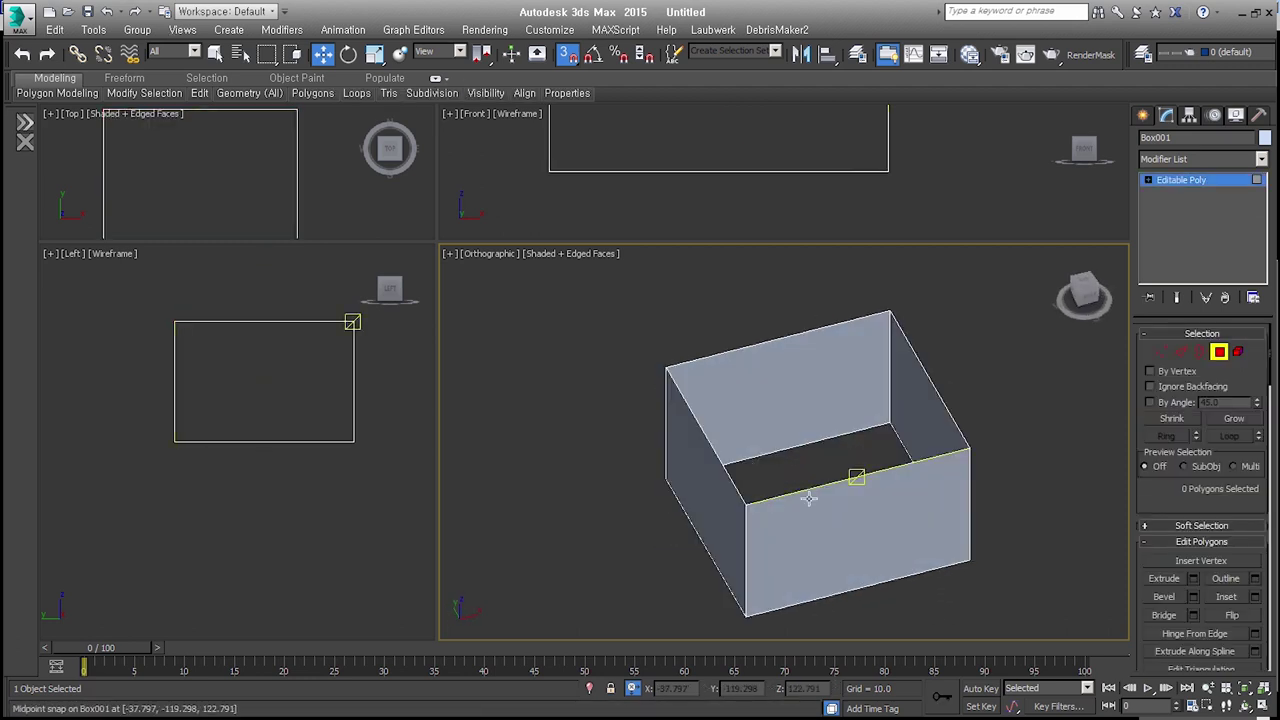
pyautogui.rightClick(812, 458)
pyautogui.click(811, 542)
pyautogui.moveTo(811, 542); pyautogui.dragTo(821, 469, button='middle')
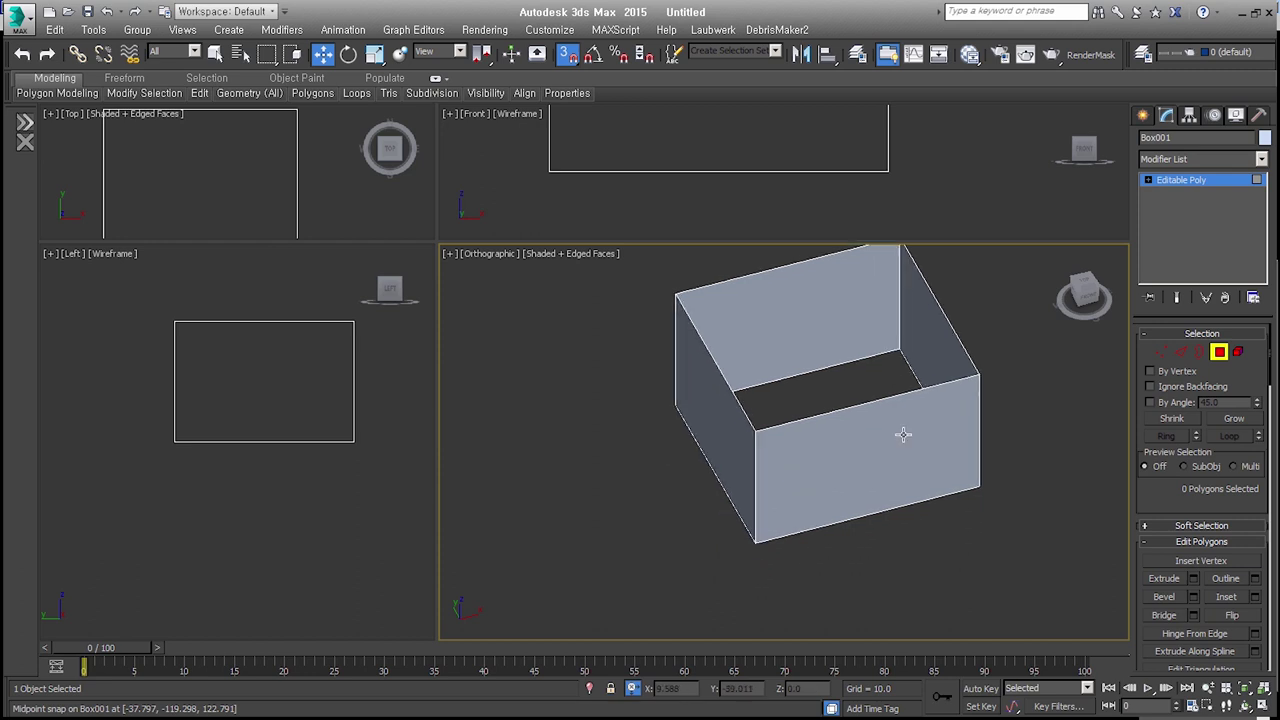
pyautogui.press('2')
pyautogui.click(1199, 351)
# - Select the top border and scale it down so the walls taper inward
pyautogui.click(866, 403)
pyautogui.rightClick(812, 318)
pyautogui.click(833, 359)
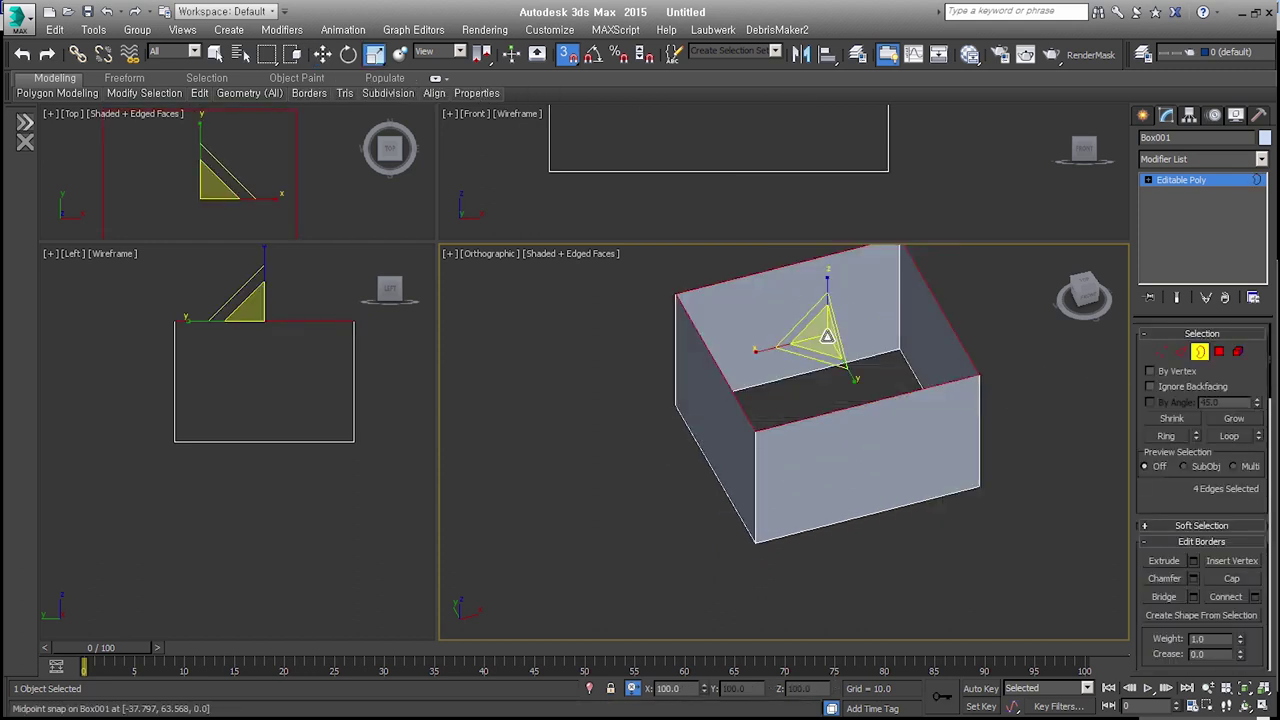
pyautogui.moveTo(827, 337); pyautogui.dragTo(827, 367)
# - Shift-scale a copy of the top border inward to form a flat rim, then deselect
pyautogui.keyDown('alt'); pyautogui.moveTo(829, 363); pyautogui.dragTo(834, 403, button='middle'); pyautogui.keyUp('alt')
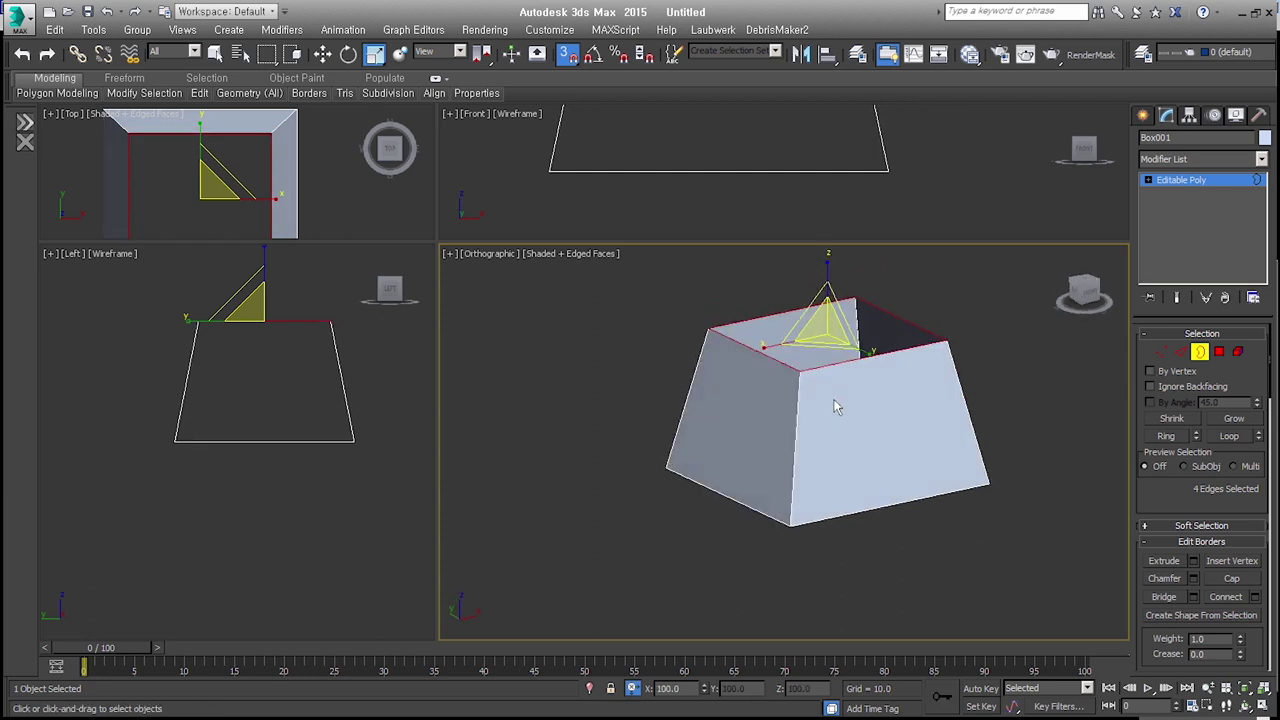
pyautogui.keyDown('alt'); pyautogui.moveTo(870, 352); pyautogui.dragTo(811, 360, button='middle'); pyautogui.keyUp('alt')
pyautogui.keyDown('shift'); pyautogui.moveTo(811, 360); pyautogui.dragTo(820, 366); pyautogui.keyUp('shift')
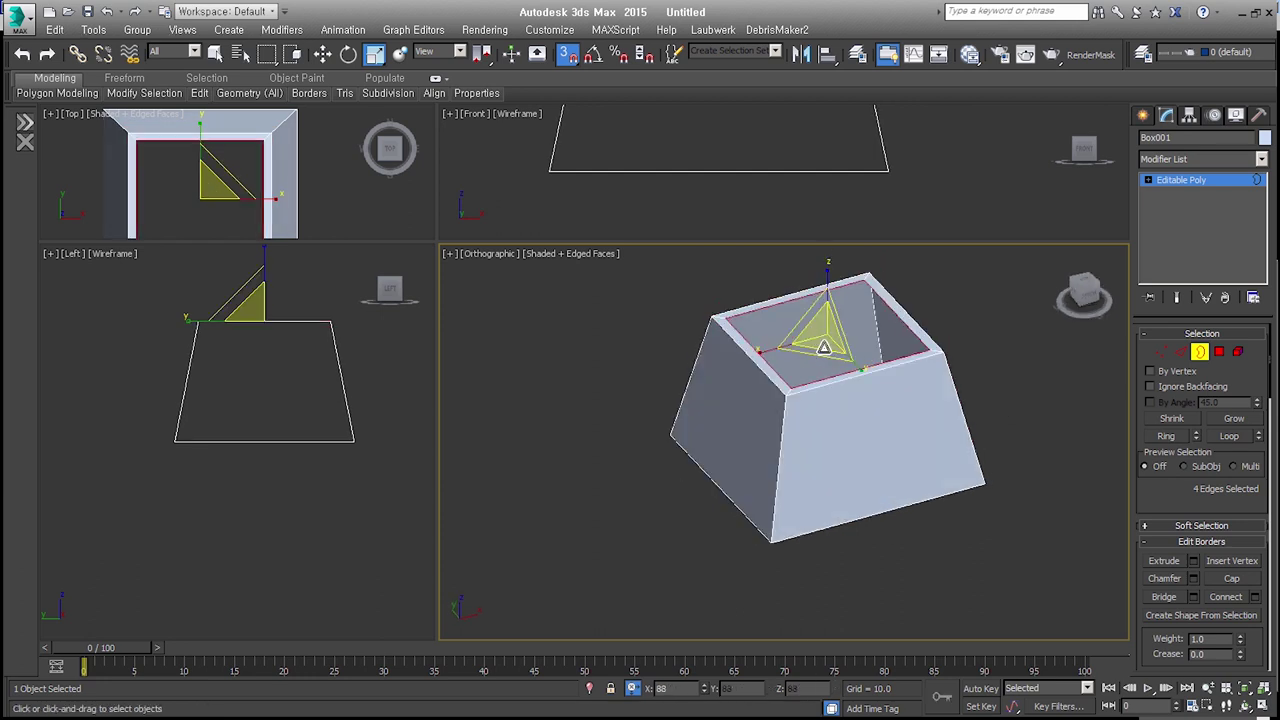
pyautogui.click(850, 417)
pyautogui.scroll(3, 850, 417)
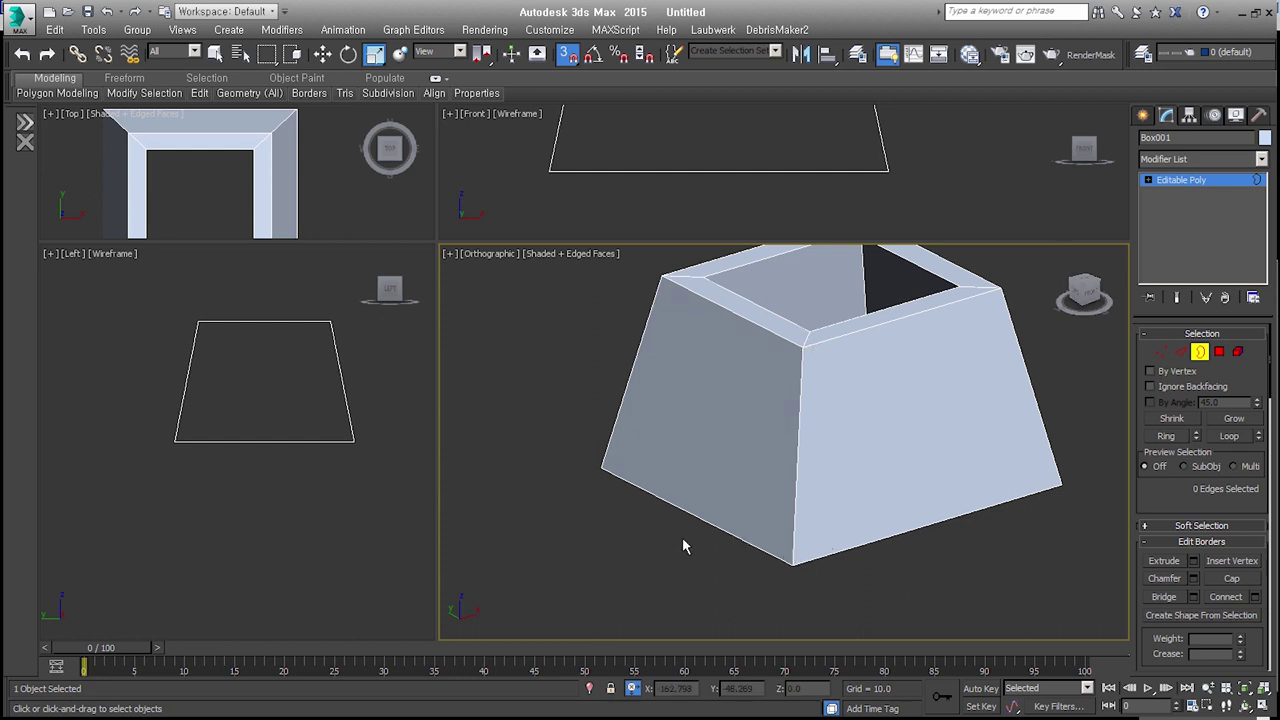
# - Select the shell's bottom border and move it down to the base
pyautogui.press('w')
pyautogui.click(792, 556)
pyautogui.keyDown('alt'); pyautogui.moveTo(792, 556); pyautogui.dragTo(835, 503, button='middle'); pyautogui.keyUp('alt')
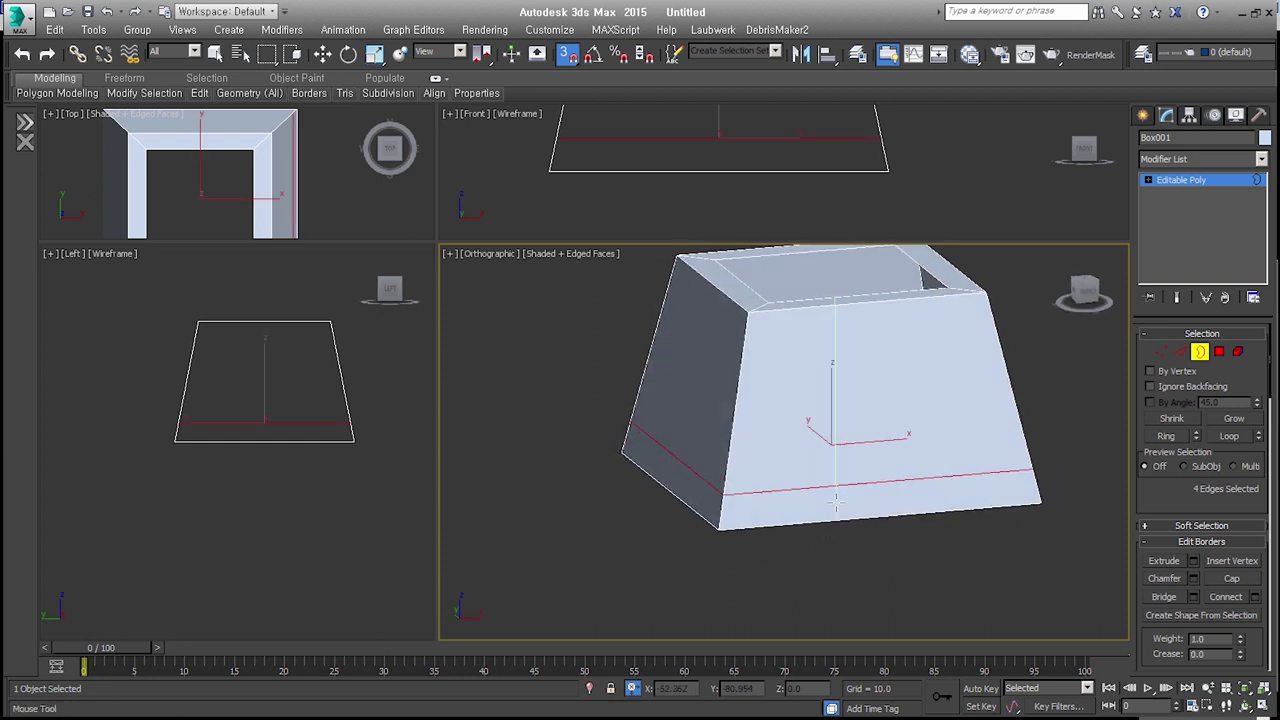
pyautogui.press('w')
pyautogui.moveTo(832, 403); pyautogui.dragTo(790, 527)
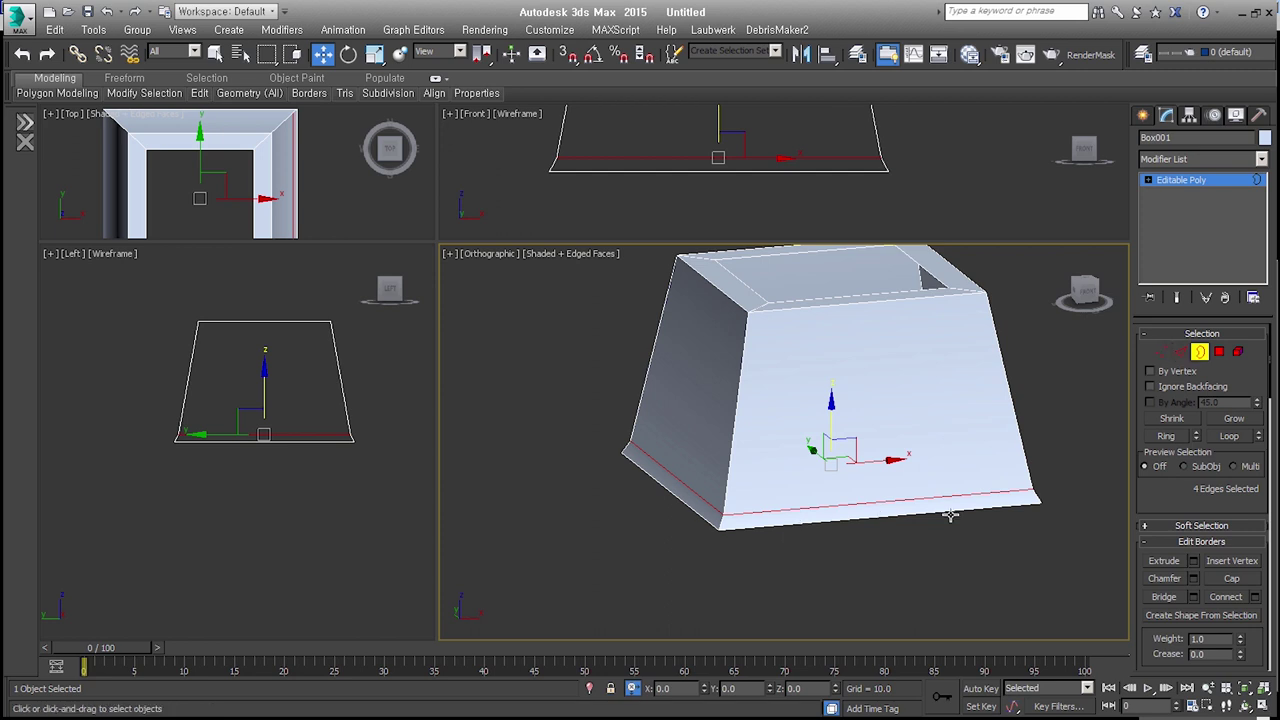
# - Scale the bottom border outward into a flared skirt, then frame the shell in Top view
pyautogui.rightClick(862, 445)
pyautogui.click(875, 481)
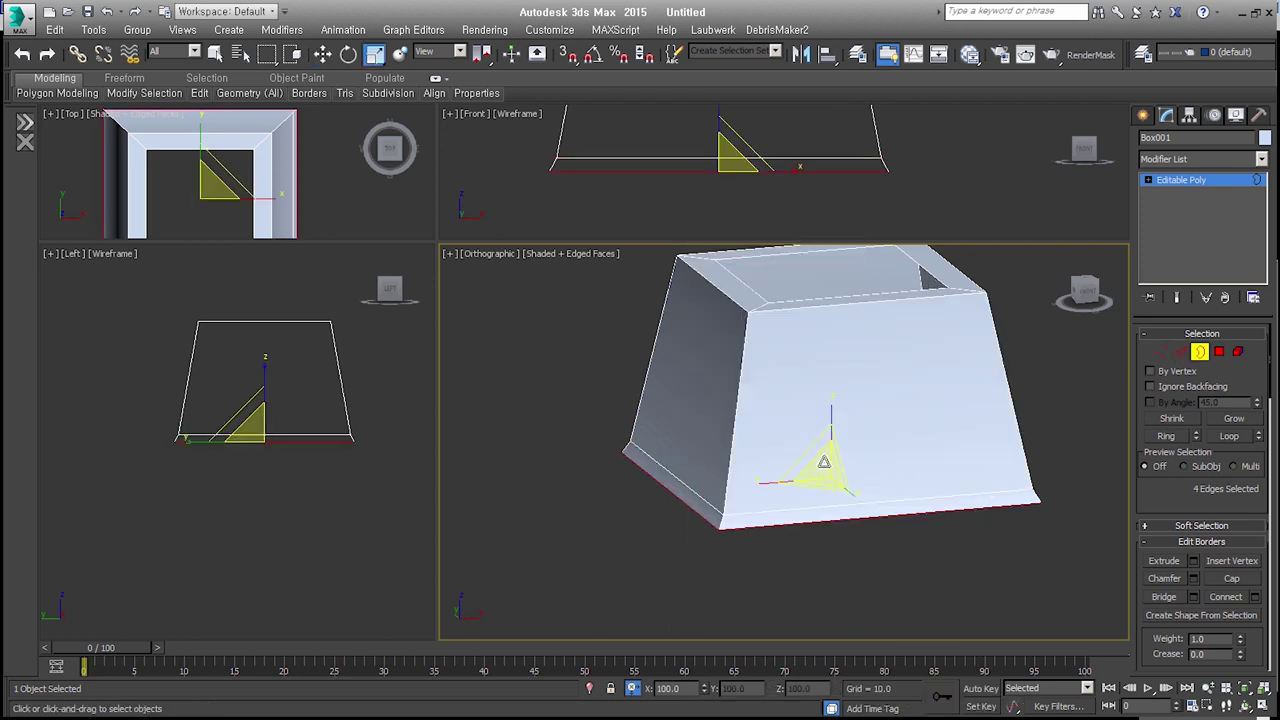
pyautogui.moveTo(824, 462); pyautogui.dragTo(826, 445)
pyautogui.moveTo(826, 445)
pyautogui.keyDown('alt'); pyautogui.mouseDown(button='middle')
pyautogui.moveTo(801, 517)
pyautogui.moveTo(814, 515)
pyautogui.mouseUp(button='middle'); pyautogui.keyUp('alt')
pyautogui.click(820, 583)
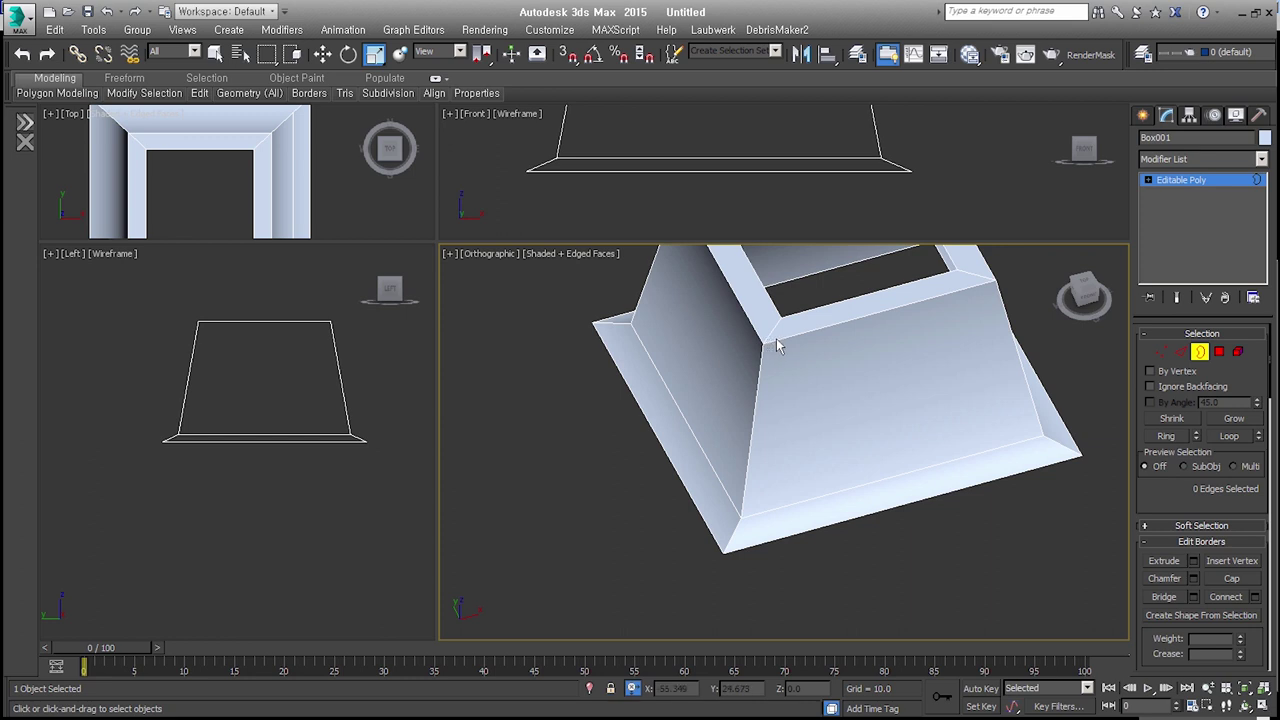
pyautogui.moveTo(779, 527); pyautogui.dragTo(738, 521, button='middle')
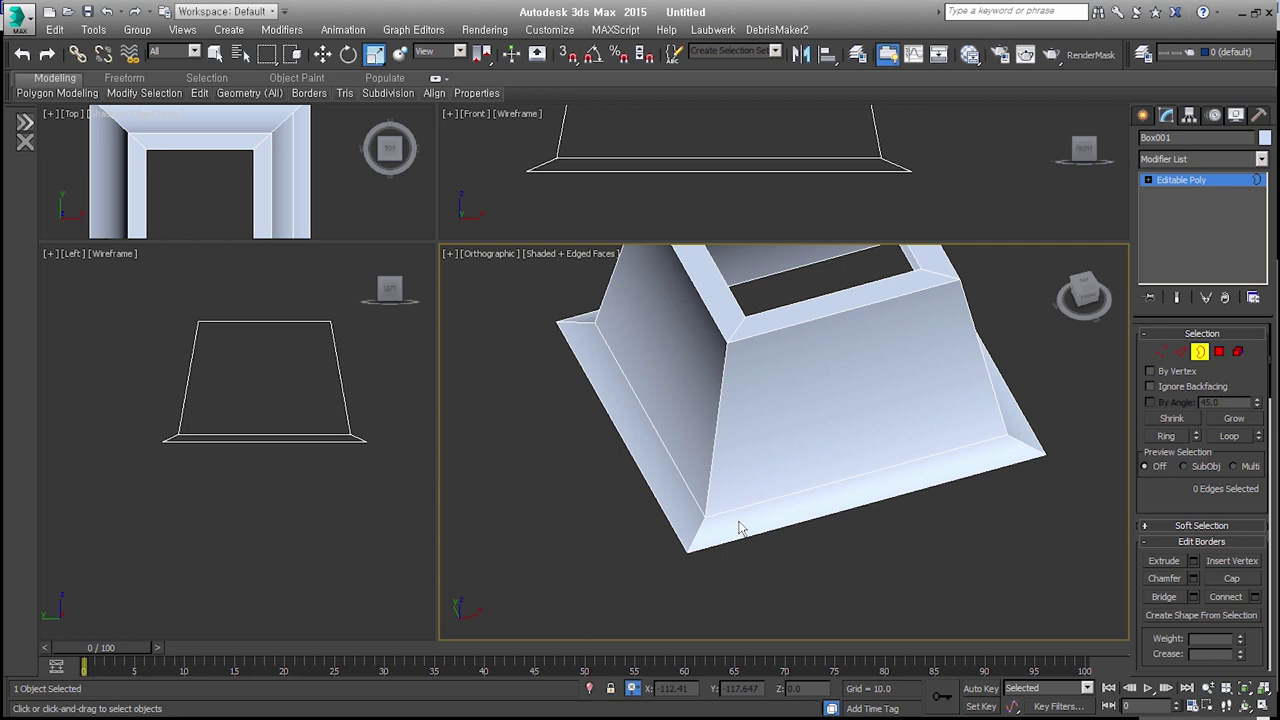
pyautogui.press('t')
pyautogui.press('z')
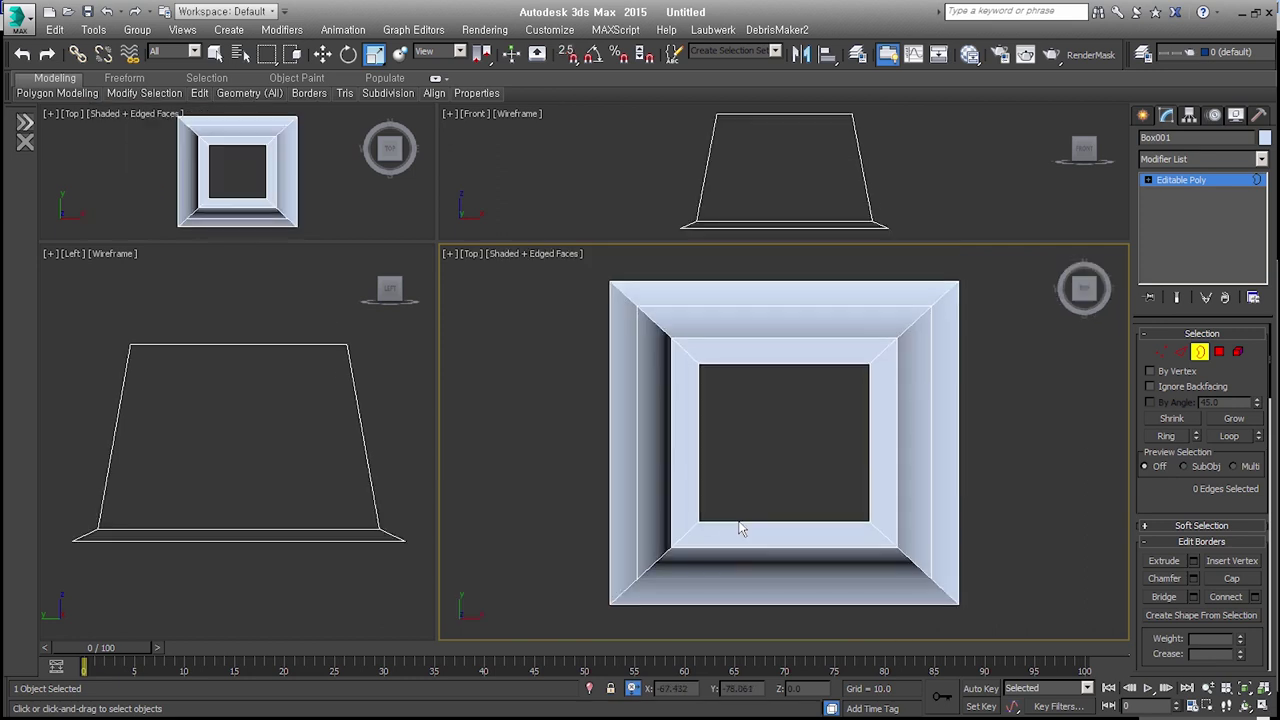
# - In wireframe with vertex snaps on, draw a rectangle snapped to the shell's lower-left corner
pyautogui.click(1145, 115)
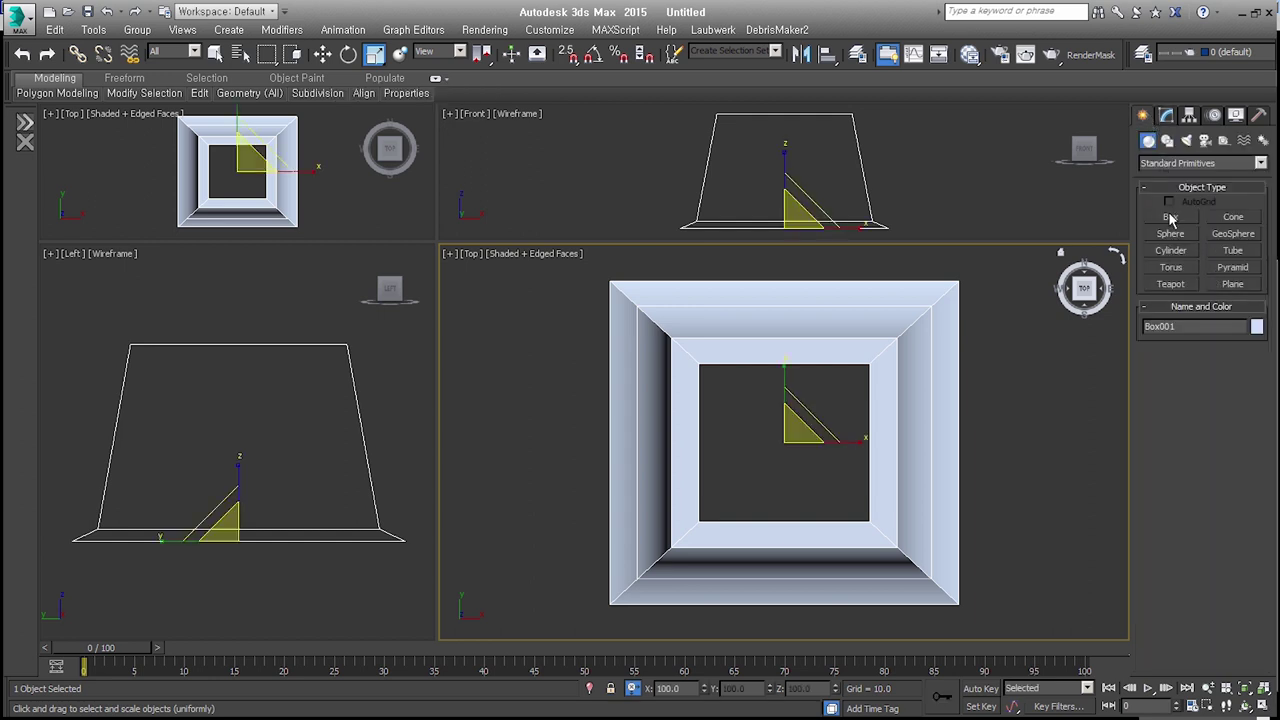
pyautogui.click(1170, 141)
pyautogui.click(1234, 230)
pyautogui.moveTo(834, 463); pyautogui.dragTo(685, 517, button='middle')
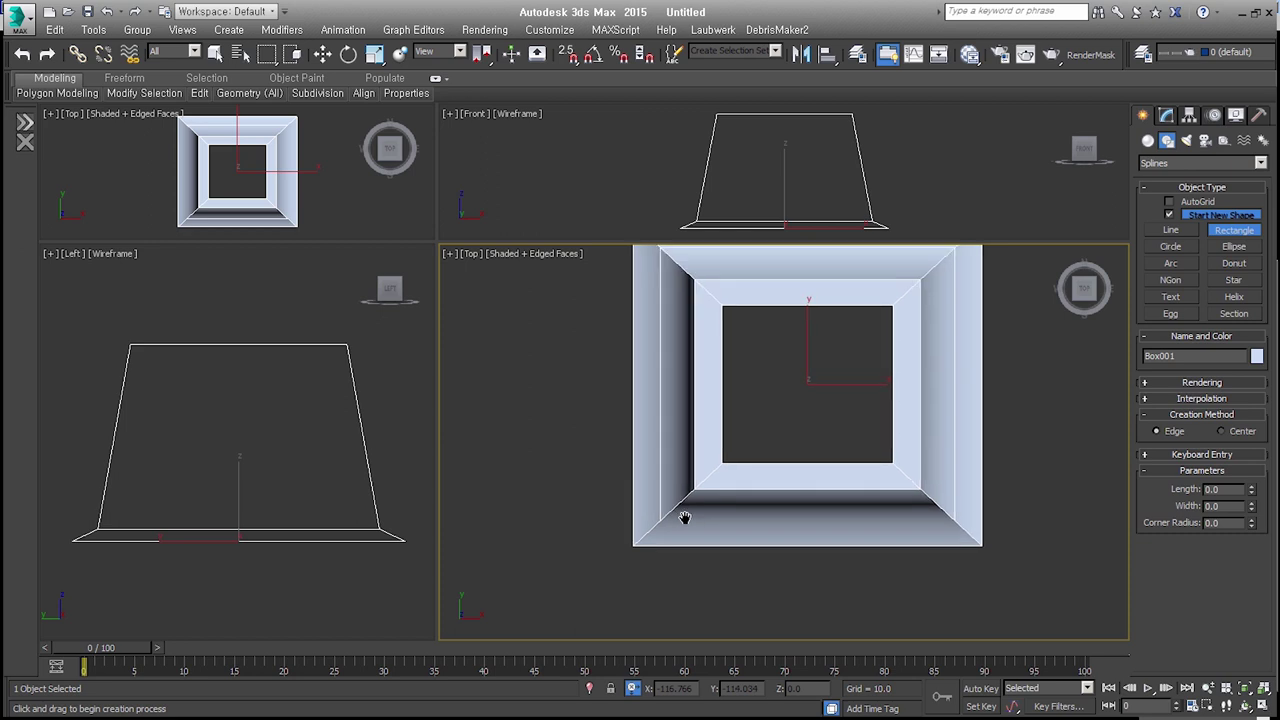
pyautogui.press('F3')
pyautogui.press('s')
pyautogui.click(635, 545)
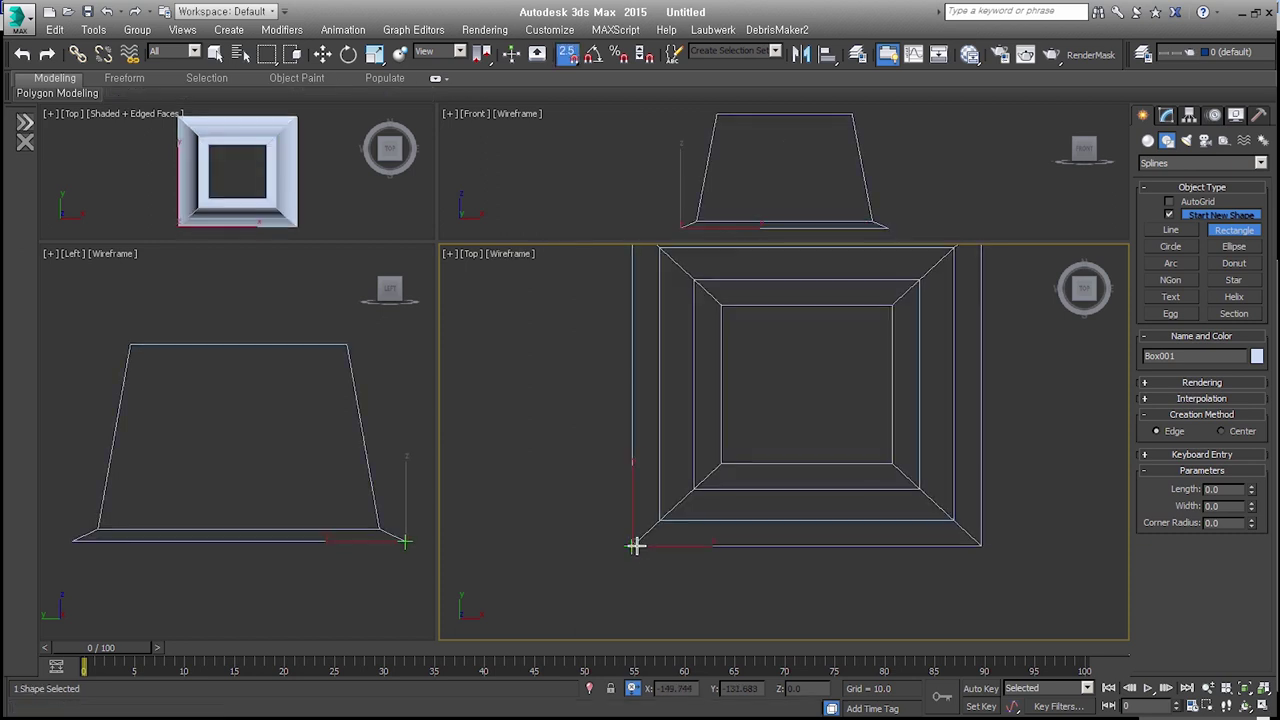
pyautogui.moveTo(635, 545); pyautogui.dragTo(659, 521)
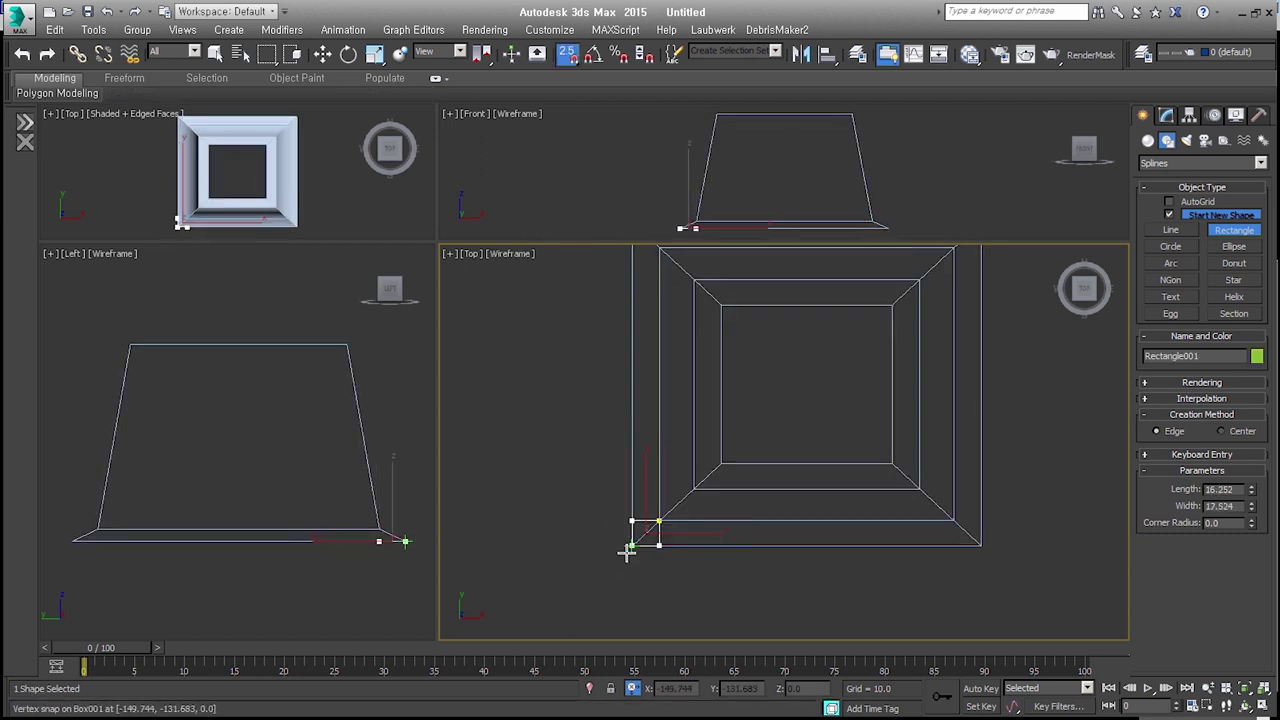
pyautogui.hotkey('ctrl', 'z')
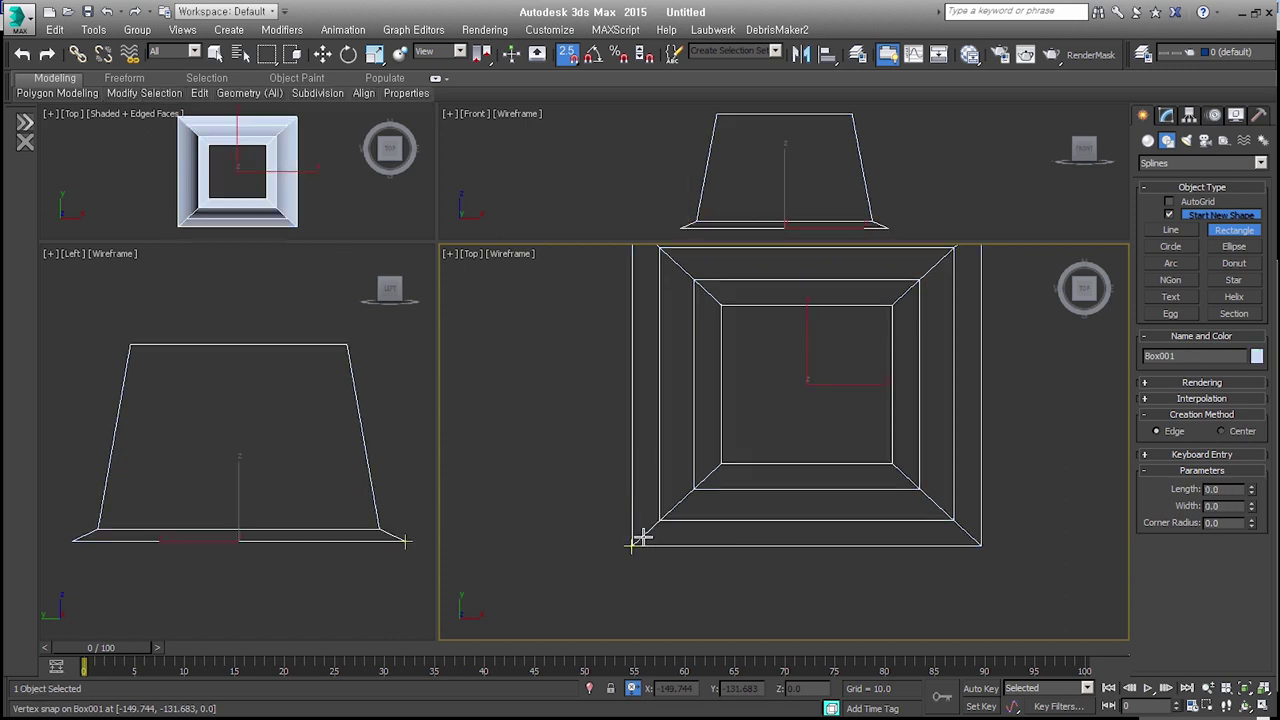
pyautogui.moveTo(674, 506); pyautogui.dragTo(632, 545)
# - Set the rectangle's Length and Width to 40, then switch to Move and deselect it
pyautogui.doubleClick(1222, 489)
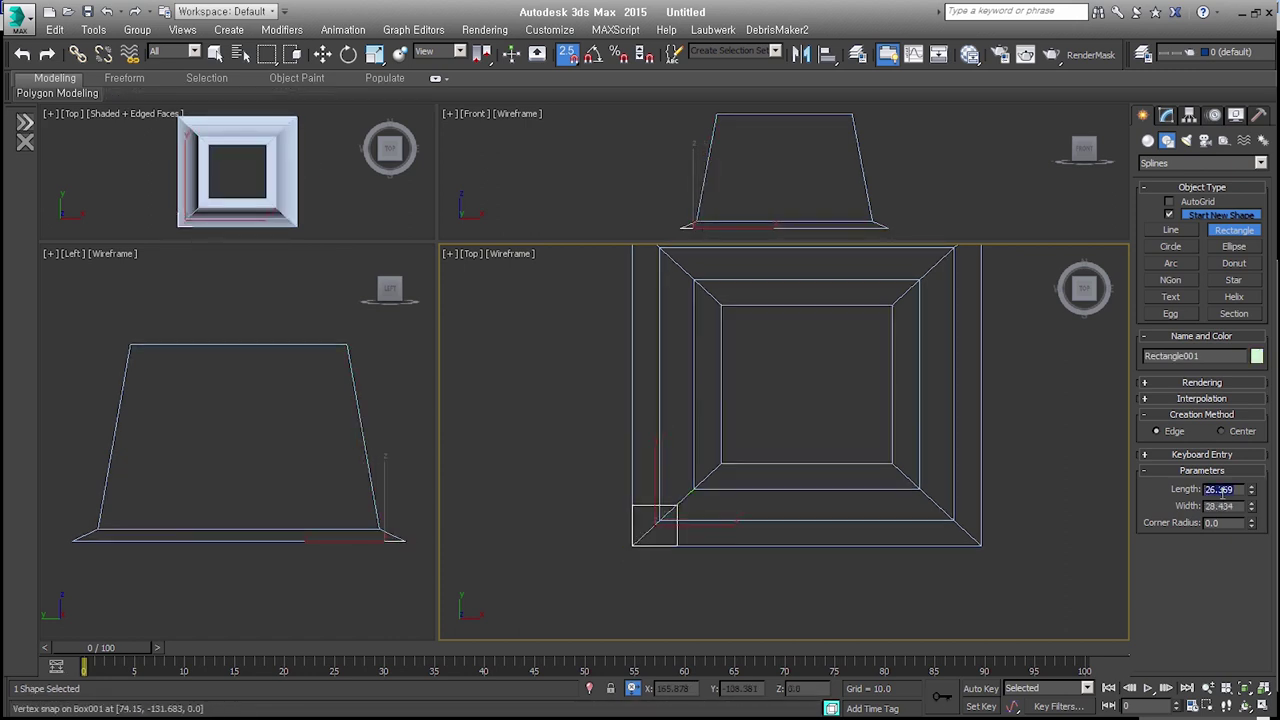
pyautogui.write('40')
pyautogui.press('Tab')
pyautogui.write('40')
pyautogui.press('Return')
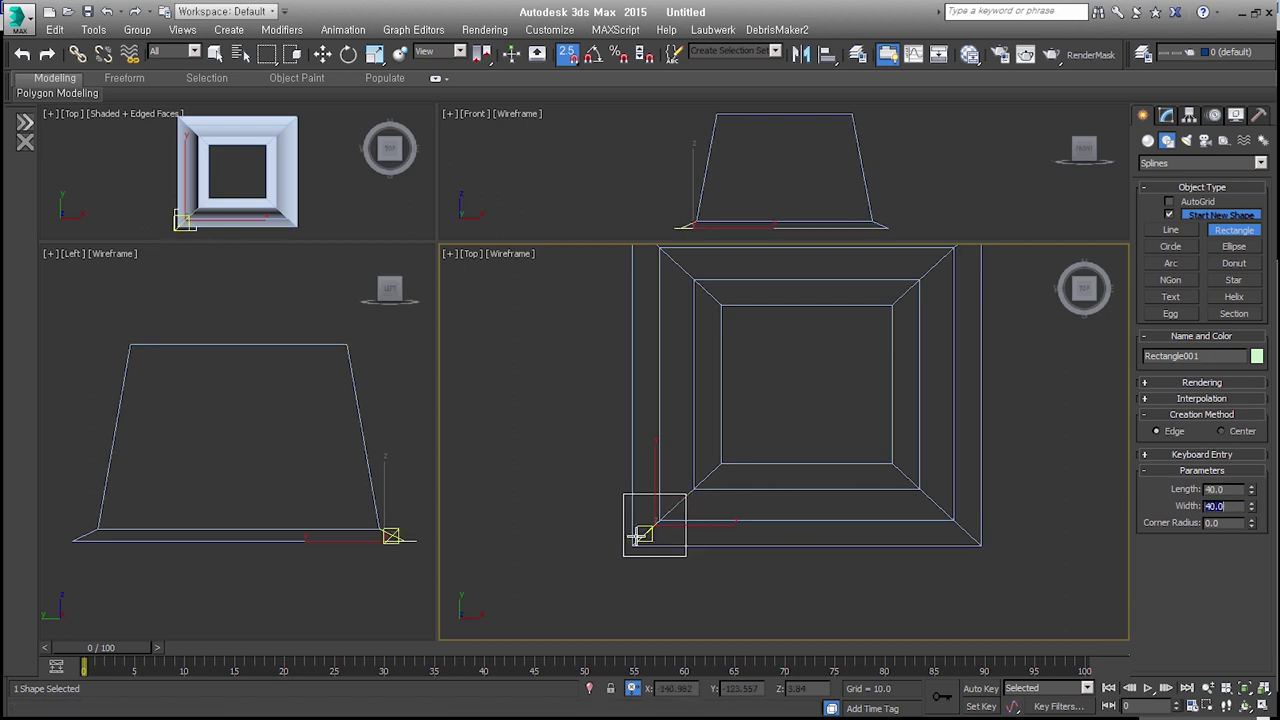
pyautogui.rightClick(629, 567)
pyautogui.rightClick(627, 553)
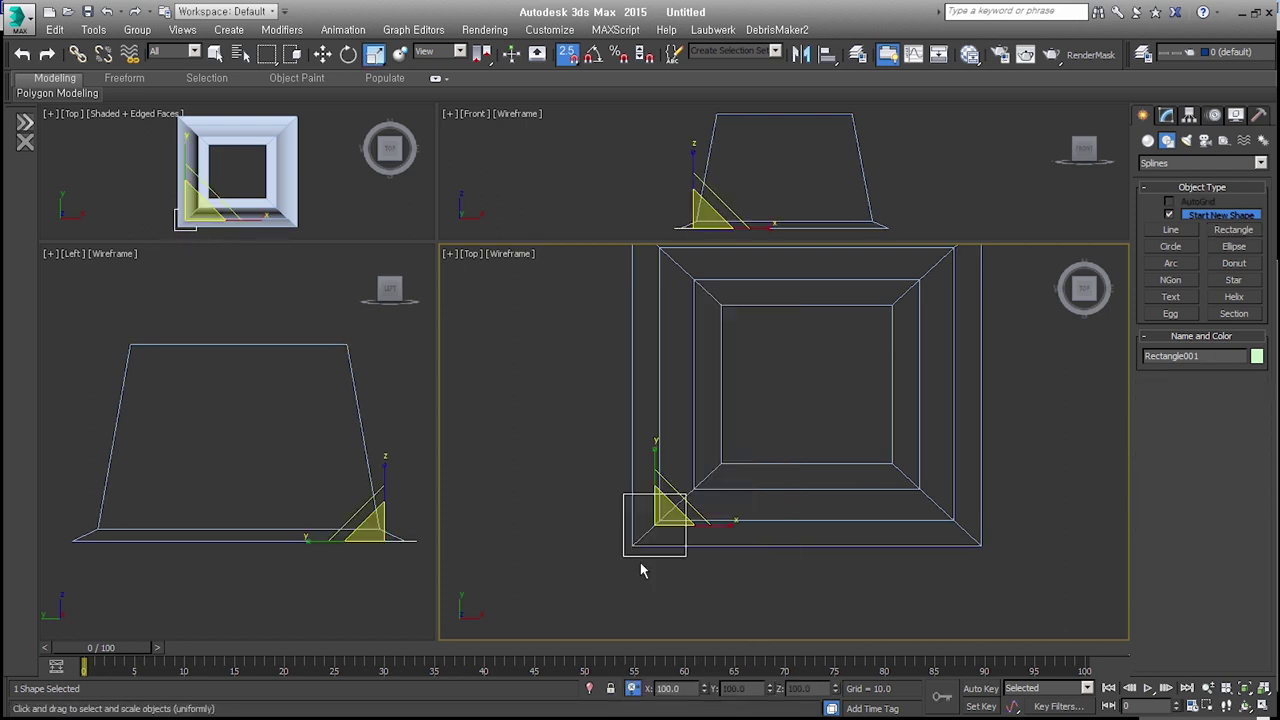
pyautogui.rightClick(632, 541)
pyautogui.click(650, 465)
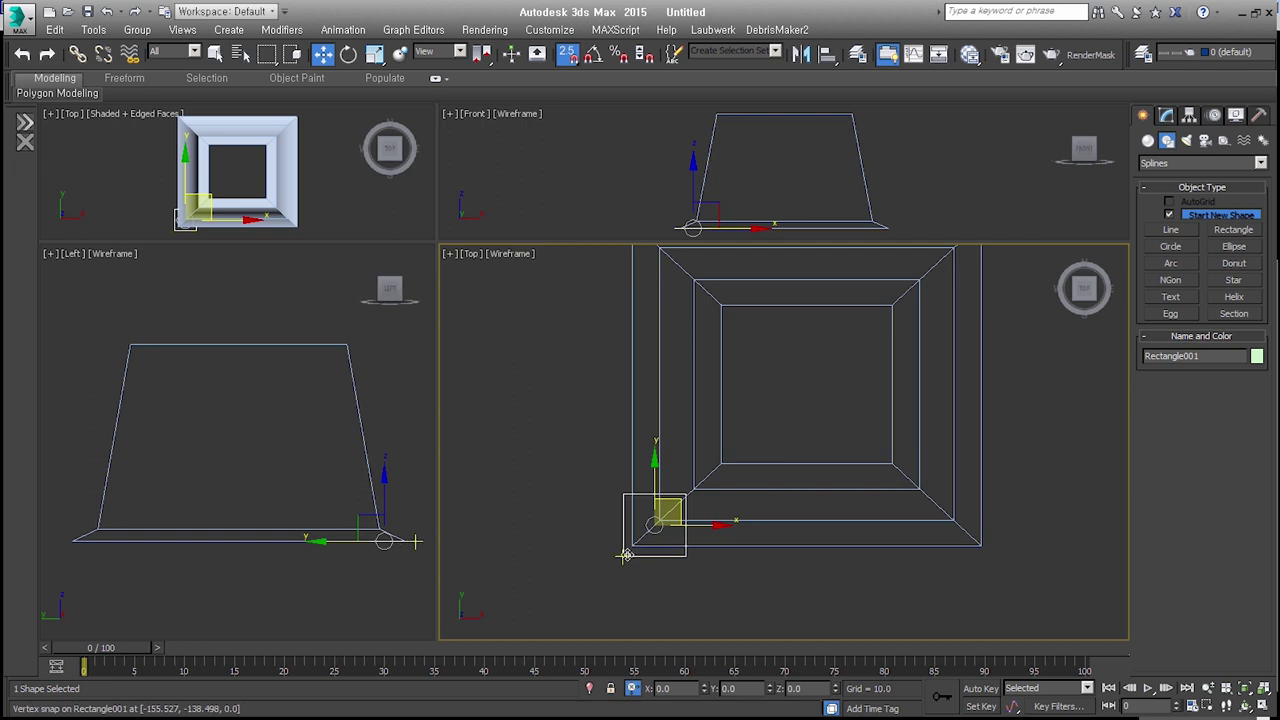
pyautogui.click(648, 578)
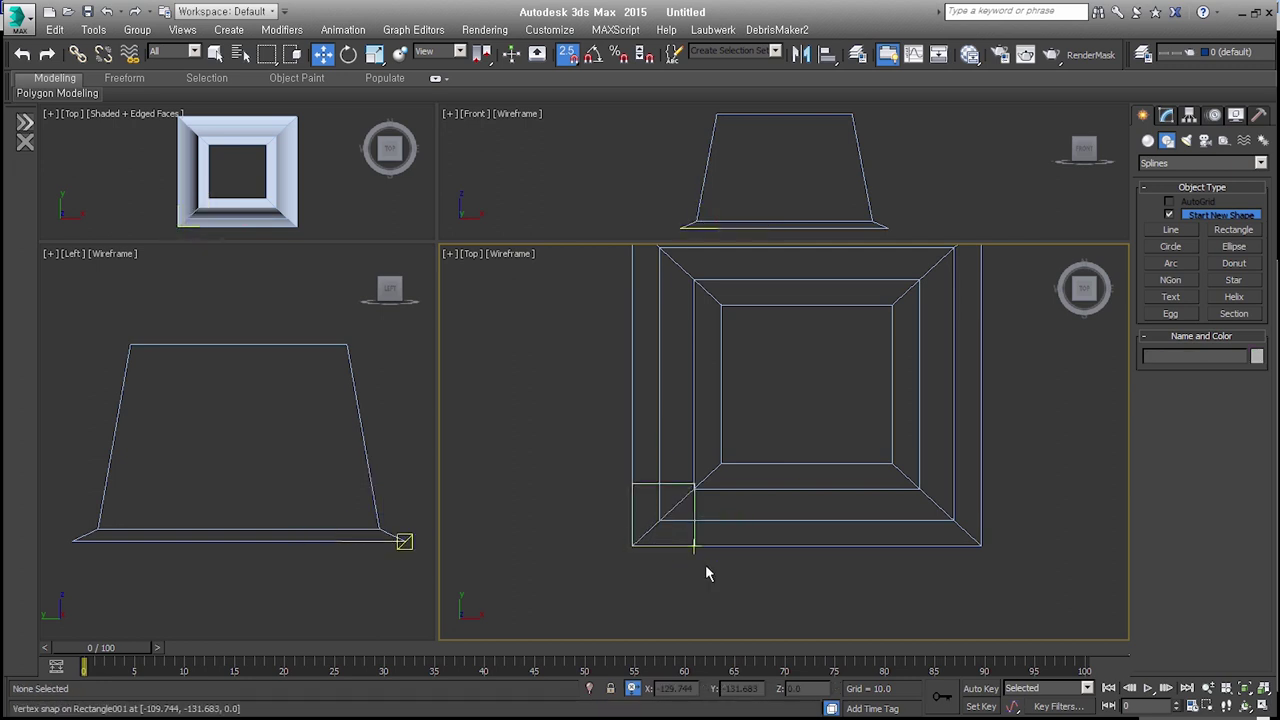
pyautogui.click(1233, 230)
# - Draw three snapped nested rectangles, rounding the first two to corner radii 35.8 and 24.5
pyautogui.moveTo(766, 435); pyautogui.dragTo(694, 486, button='middle')
pyautogui.press('s')
pyautogui.press('s')
pyautogui.moveTo(561, 275); pyautogui.dragTo(909, 597)
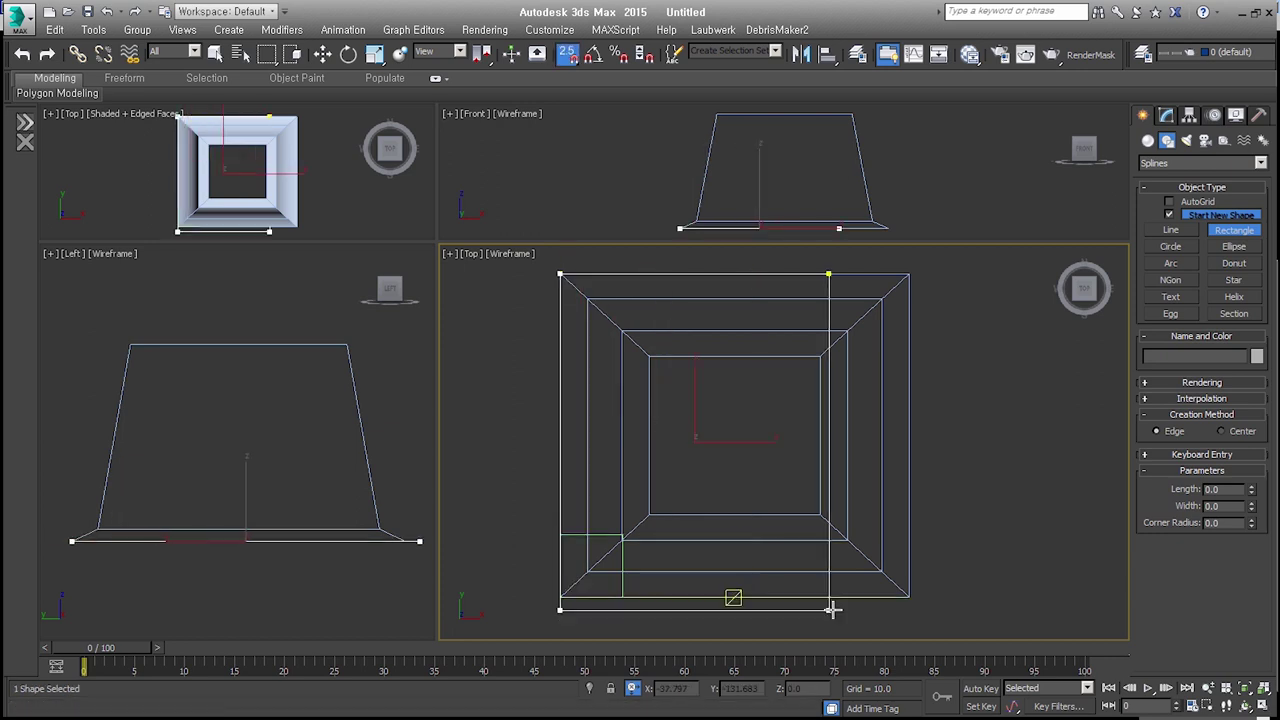
pyautogui.moveTo(755, 606); pyautogui.dragTo(803, 570, button='middle')
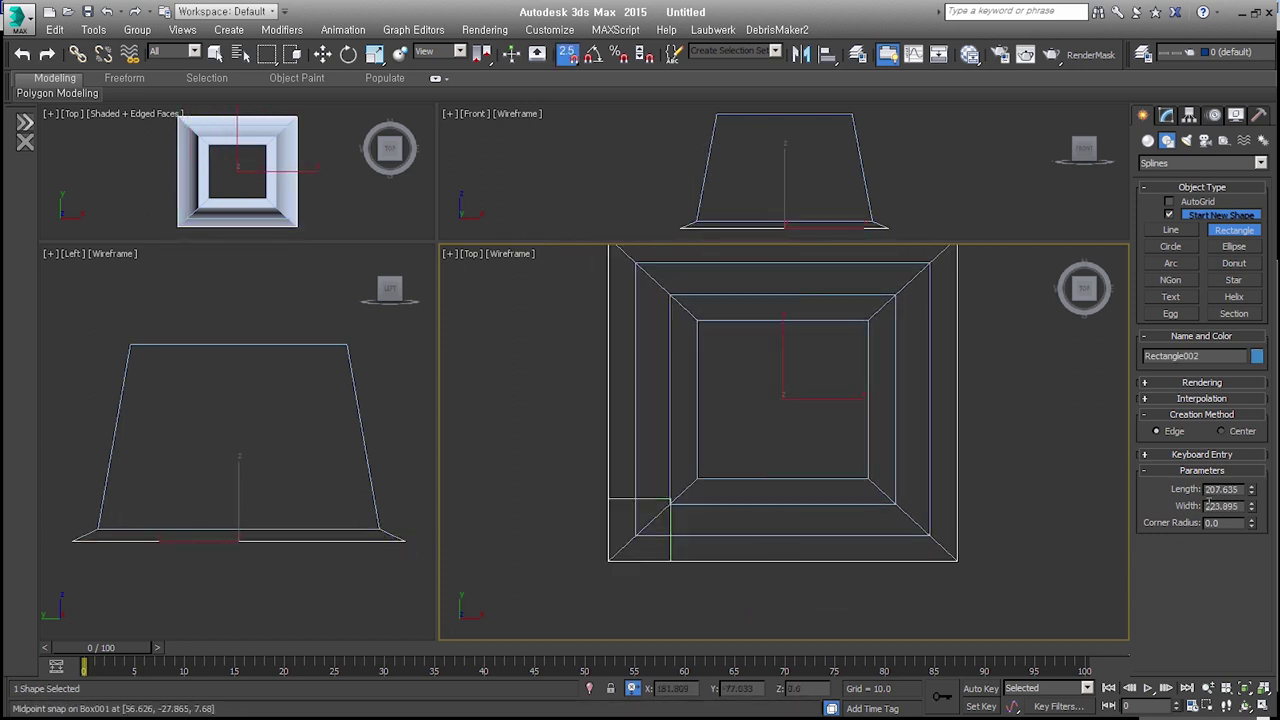
pyautogui.moveTo(1254, 538); pyautogui.dragTo(1277, 490)
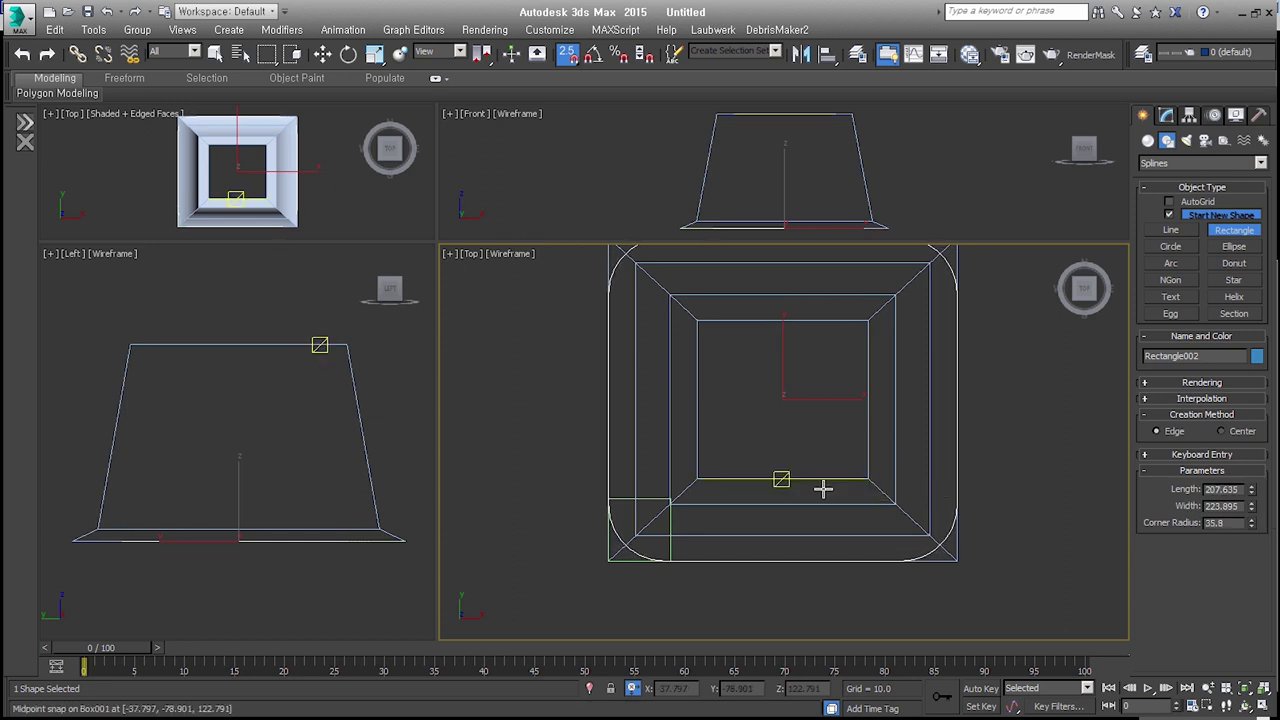
pyautogui.moveTo(636, 262); pyautogui.dragTo(930, 536)
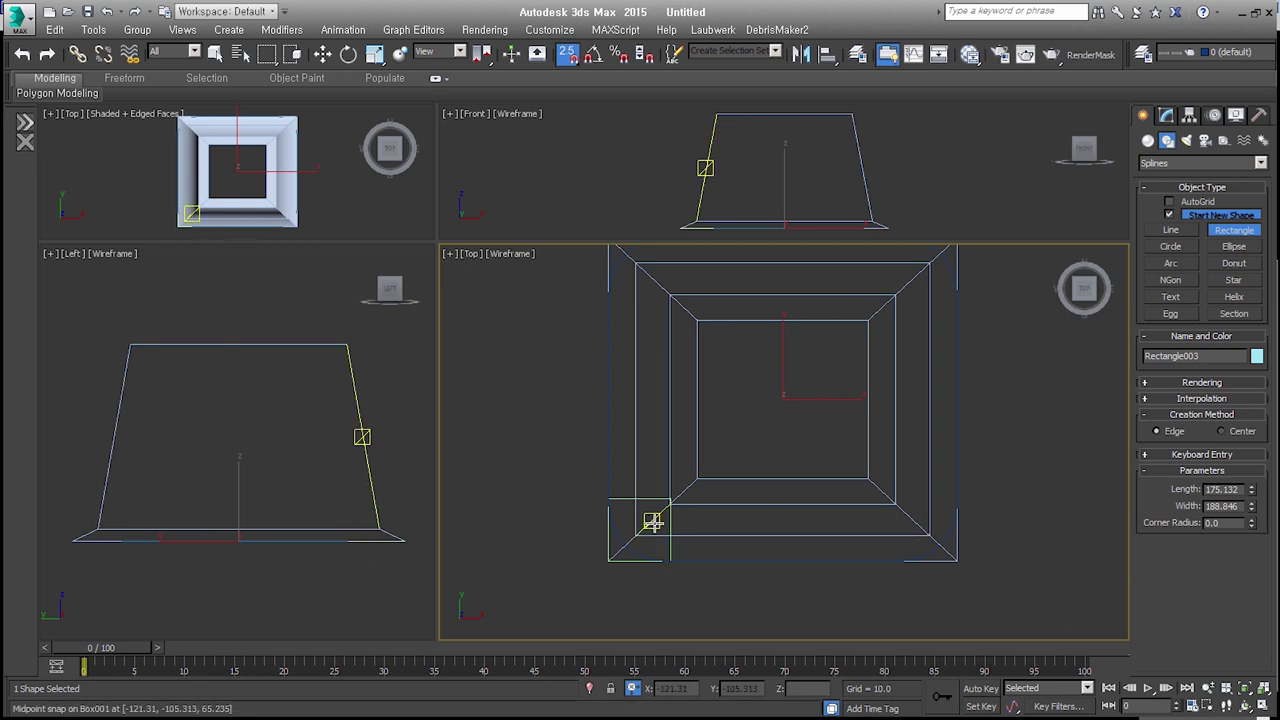
pyautogui.moveTo(1252, 490); pyautogui.dragTo(1261, 506)
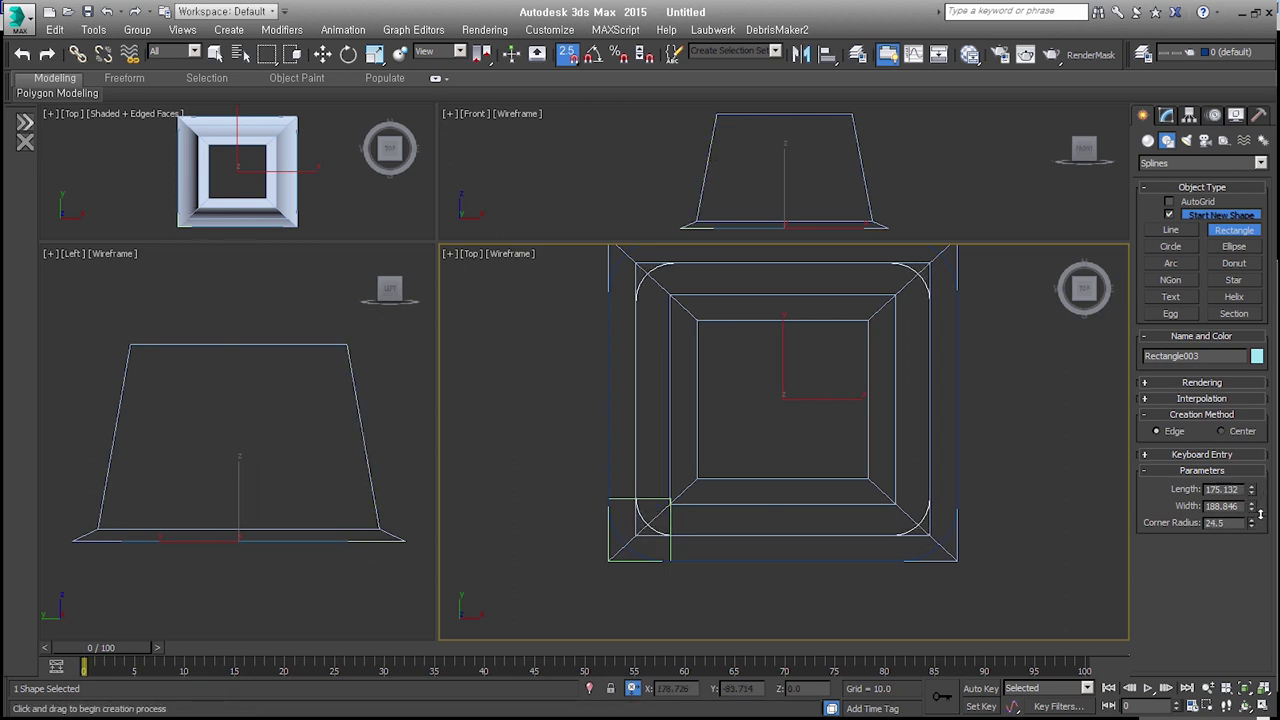
pyautogui.moveTo(669, 295); pyautogui.dragTo(893, 505)
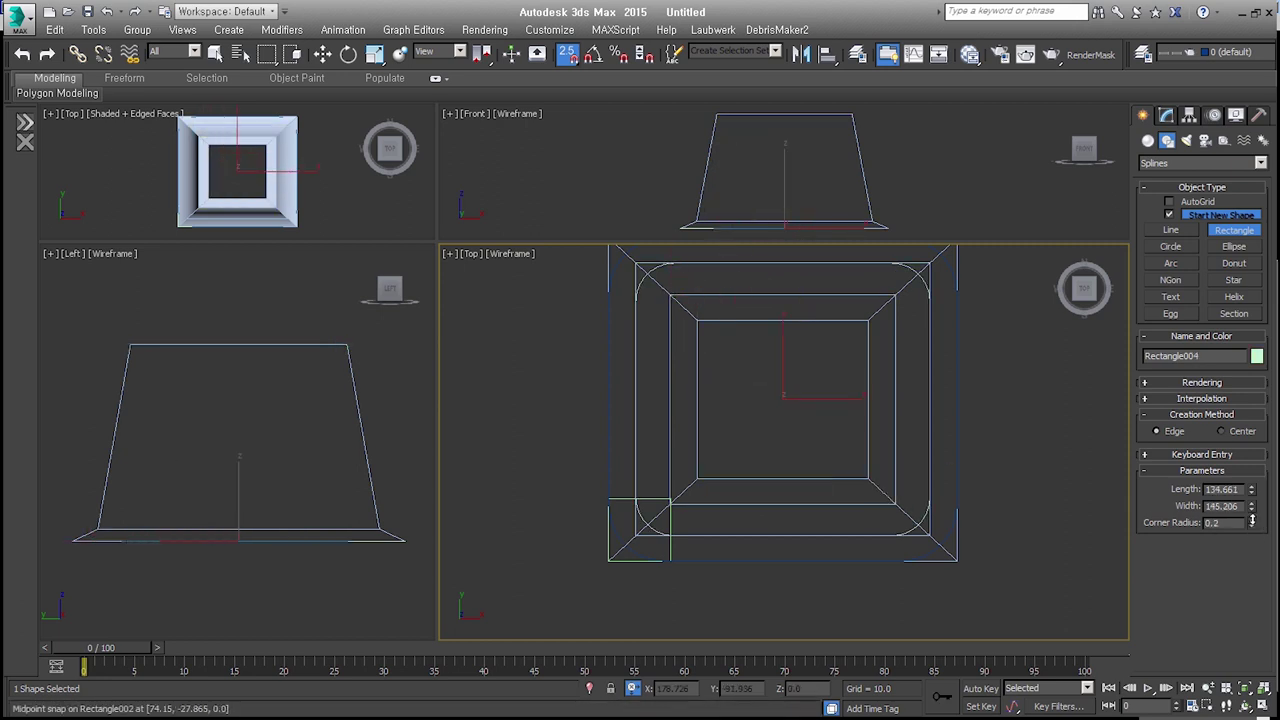
# - Raise the smallest rectangle to the shell's top and lift the middle rectangle slightly
pyautogui.press('w')
pyautogui.moveTo(814, 571)
pyautogui.keyDown('alt'); pyautogui.mouseDown(button='middle')
pyautogui.moveTo(700, 503)
pyautogui.moveTo(771, 480)
pyautogui.mouseUp(button='middle'); pyautogui.keyUp('alt')
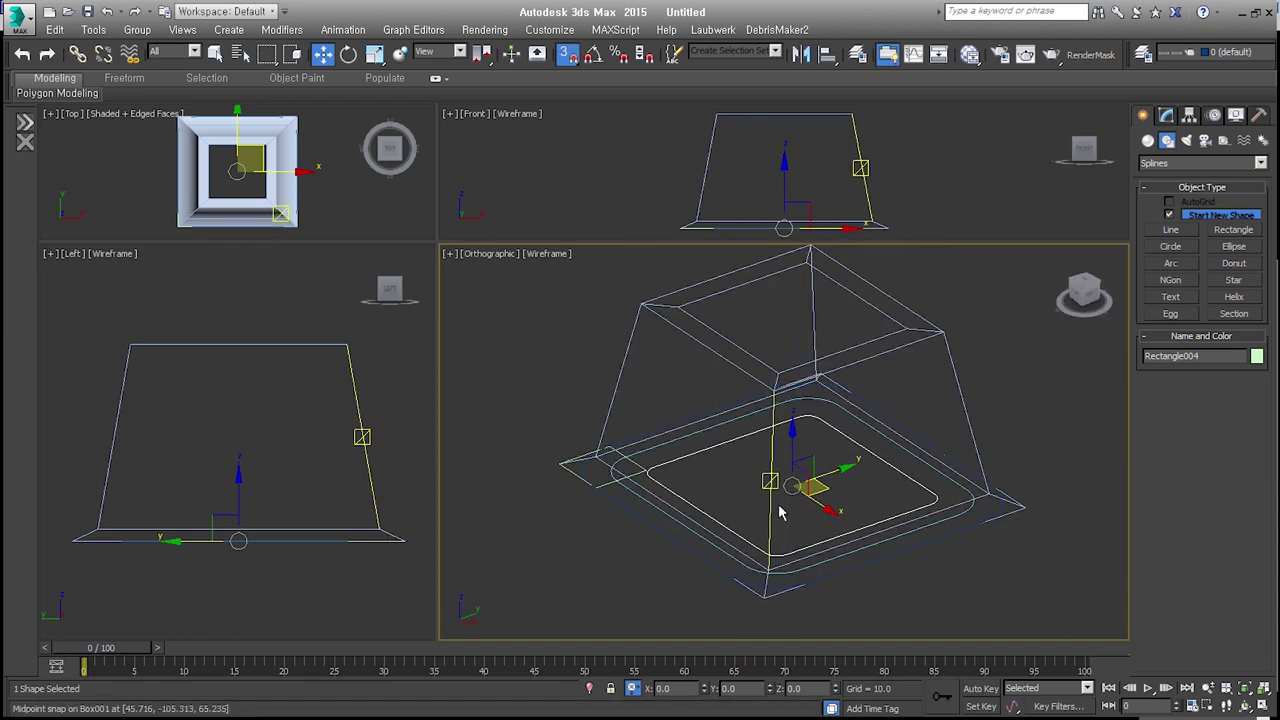
pyautogui.moveTo(788, 487); pyautogui.dragTo(760, 389)
pyautogui.click(730, 557)
pyautogui.moveTo(776, 480); pyautogui.dragTo(704, 555)
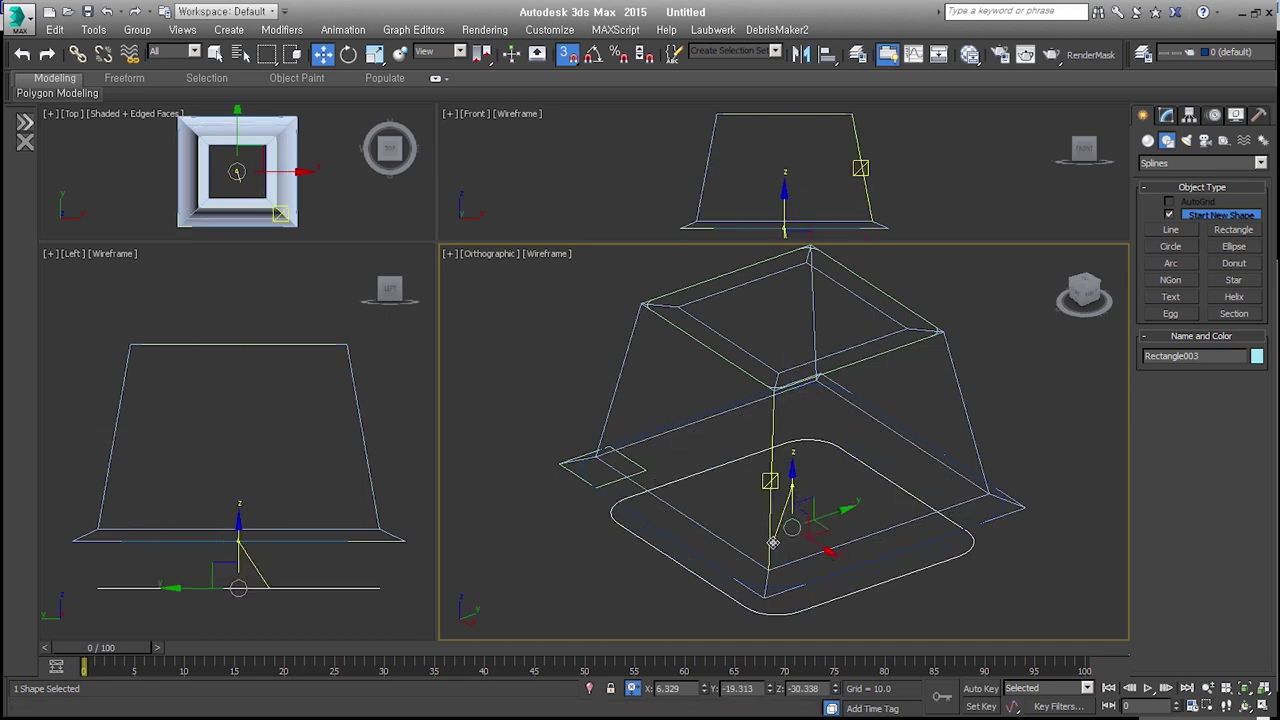
pyautogui.moveTo(704, 555)
pyautogui.keyDown('alt'); pyautogui.mouseDown(button='middle')
pyautogui.moveTo(709, 514)
pyautogui.moveTo(777, 554)
pyautogui.mouseUp(button='middle'); pyautogui.keyUp('alt')
pyautogui.click(706, 574)
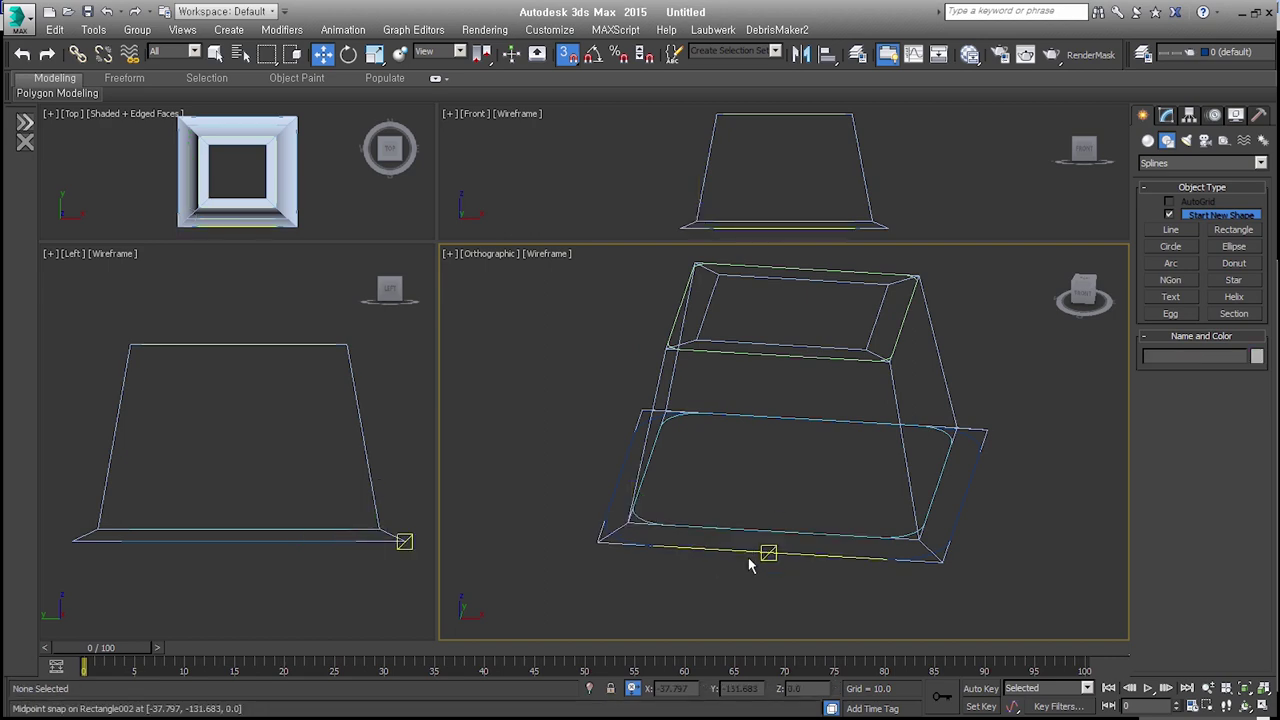
# - Select the large rounded base rectangle, Rectangle002, for modification
pyautogui.click(621, 524)
pyautogui.moveTo(621, 524)
pyautogui.keyDown('alt'); pyautogui.mouseDown(button='middle')
pyautogui.moveTo(643, 558)
pyautogui.moveTo(565, 562)
pyautogui.mouseUp(button='middle'); pyautogui.keyUp('alt')
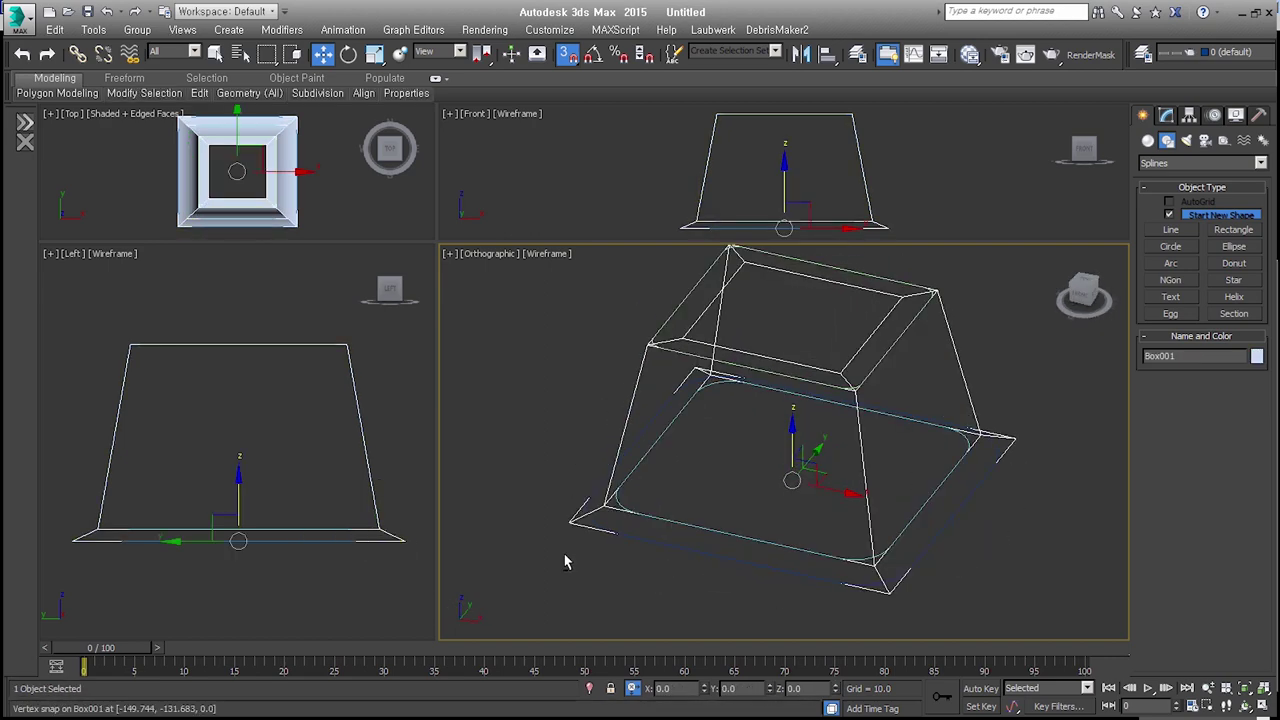
pyautogui.click(727, 558)
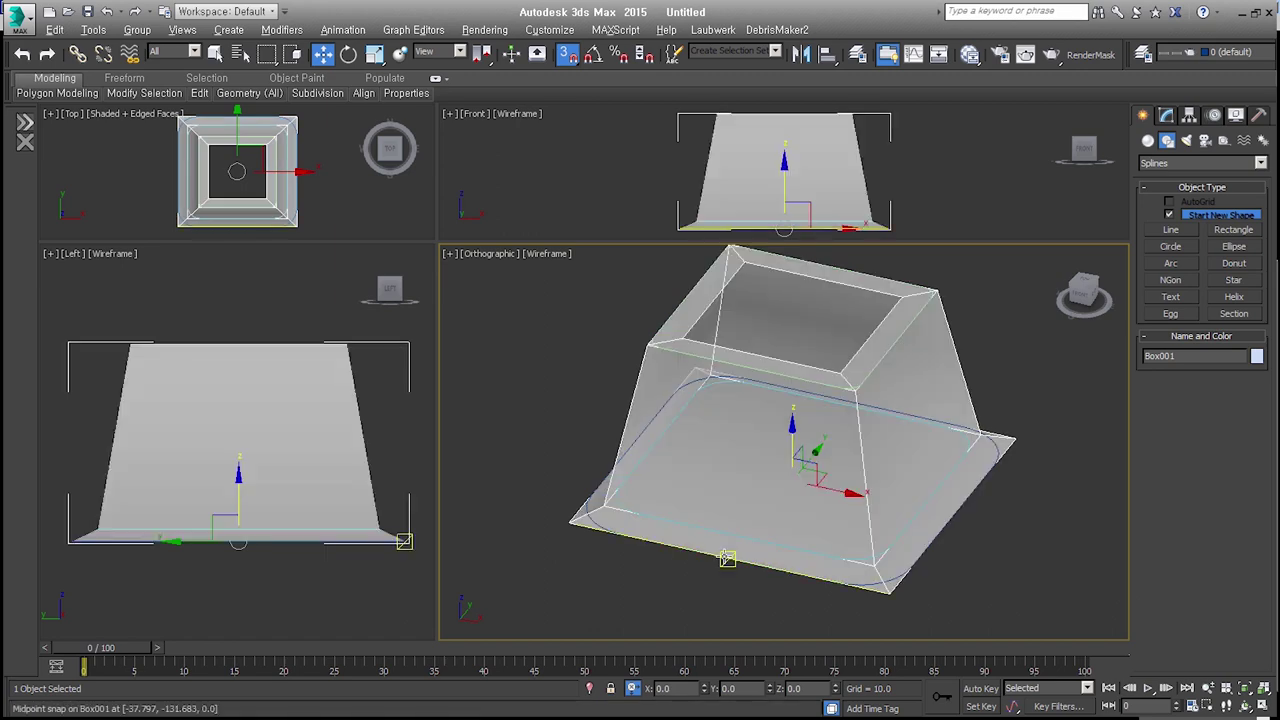
pyautogui.keyDown('alt'); pyautogui.moveTo(727, 558); pyautogui.dragTo(777, 563, button='middle'); pyautogui.keyUp('alt')
pyautogui.click(777, 563)
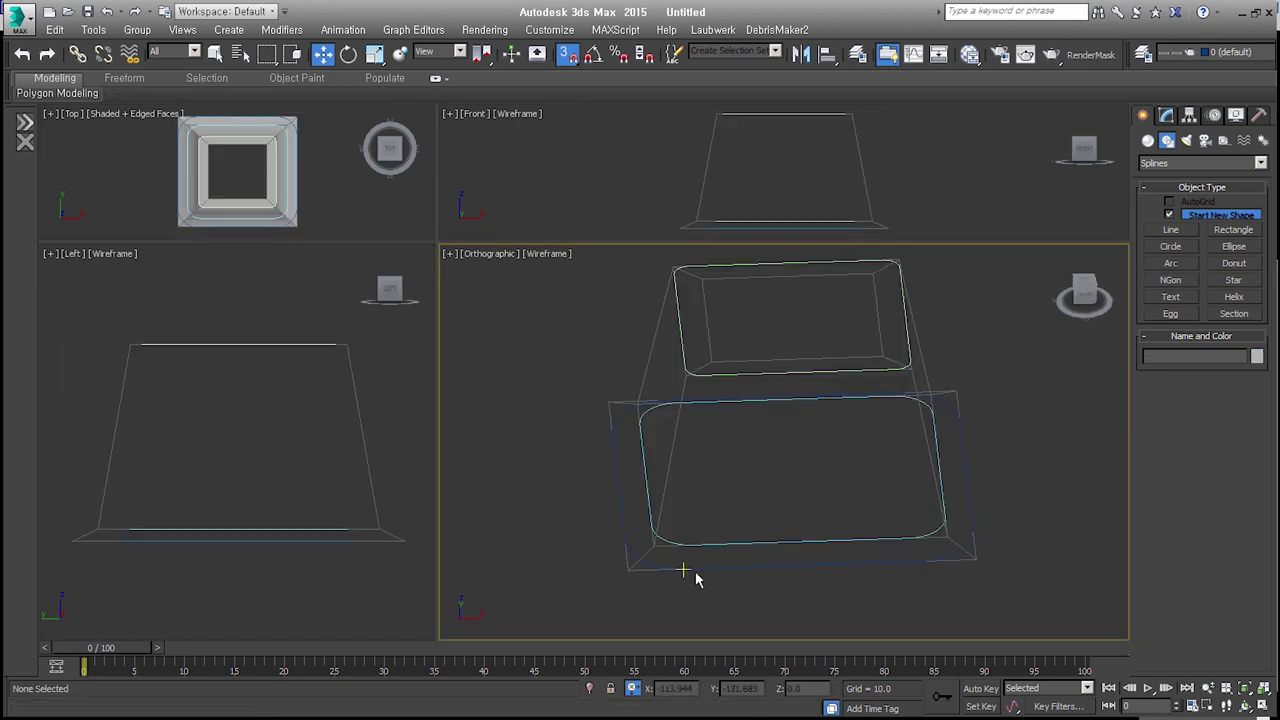
pyautogui.click(658, 564)
pyautogui.keyDown('alt'); pyautogui.moveTo(658, 564); pyautogui.dragTo(760, 572, button='middle'); pyautogui.keyUp('alt')
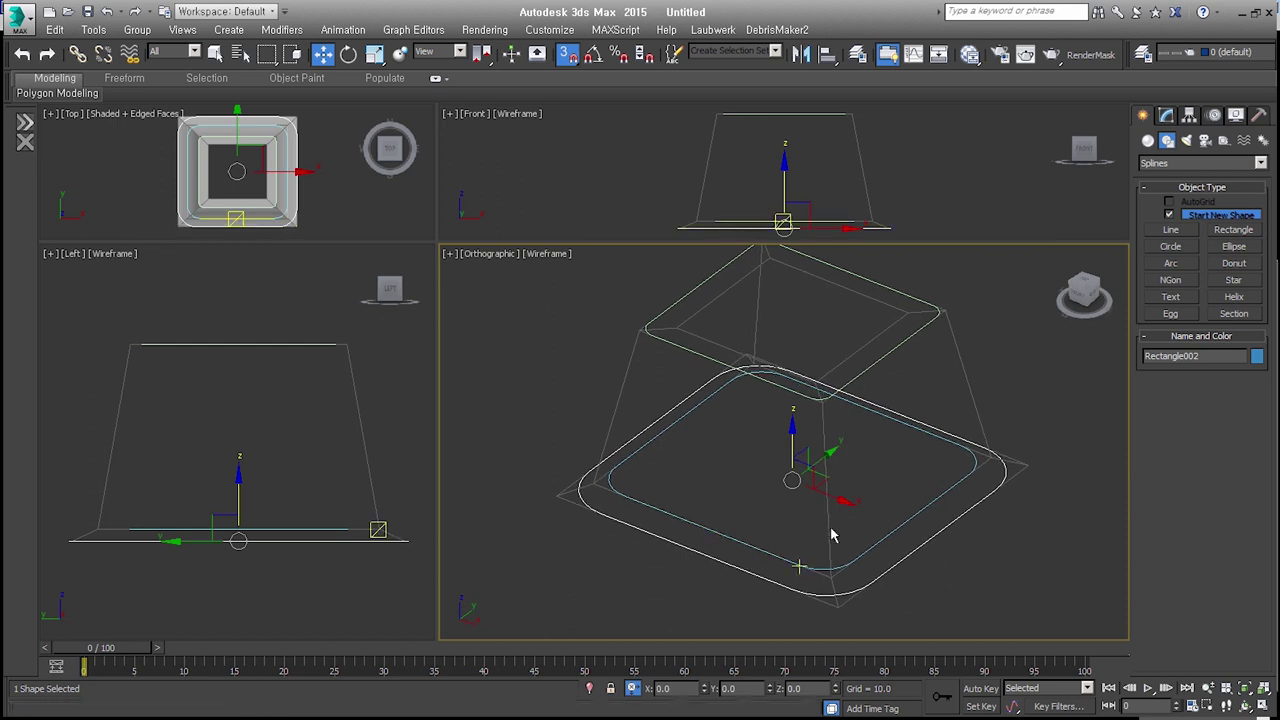
pyautogui.click(1166, 115)
# - Convert Rectangle002 to an Editable Spline and attach the other two rounded rectangles
pyautogui.rightClick(1186, 179)
pyautogui.click(1140, 329)
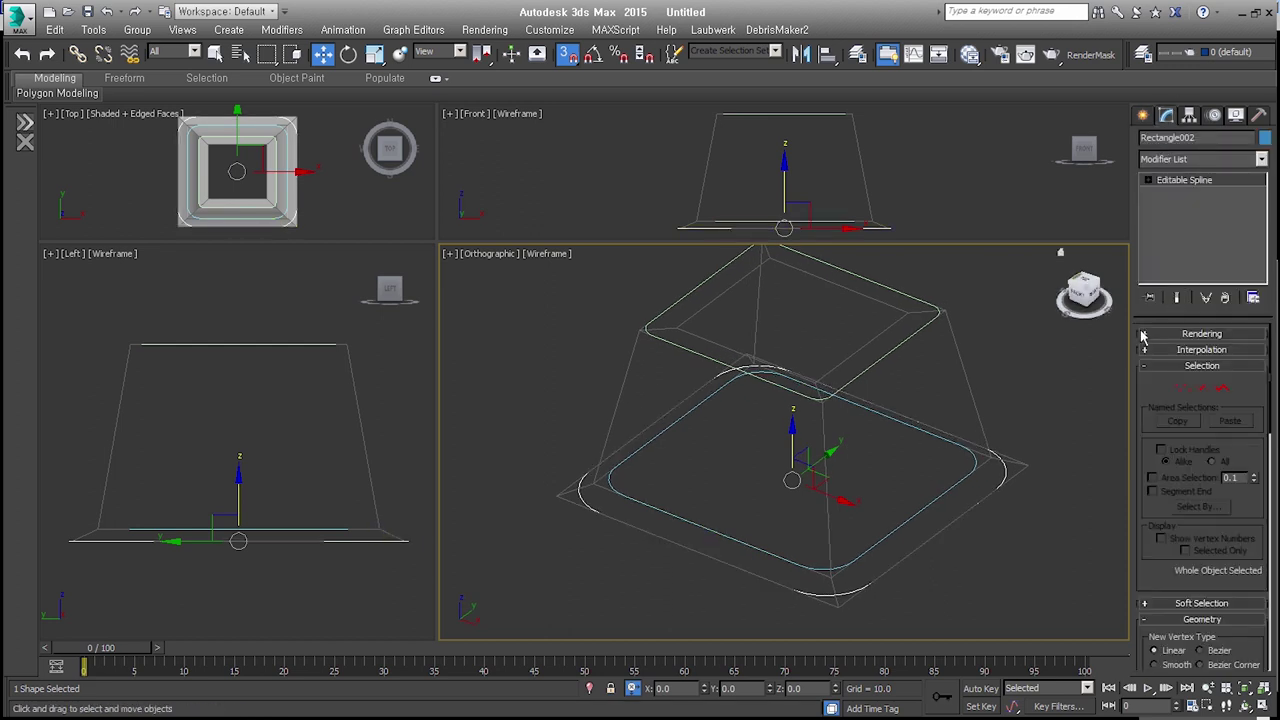
pyautogui.moveTo(1183, 610); pyautogui.dragTo(1191, 372)
pyautogui.click(1178, 503)
pyautogui.click(880, 537)
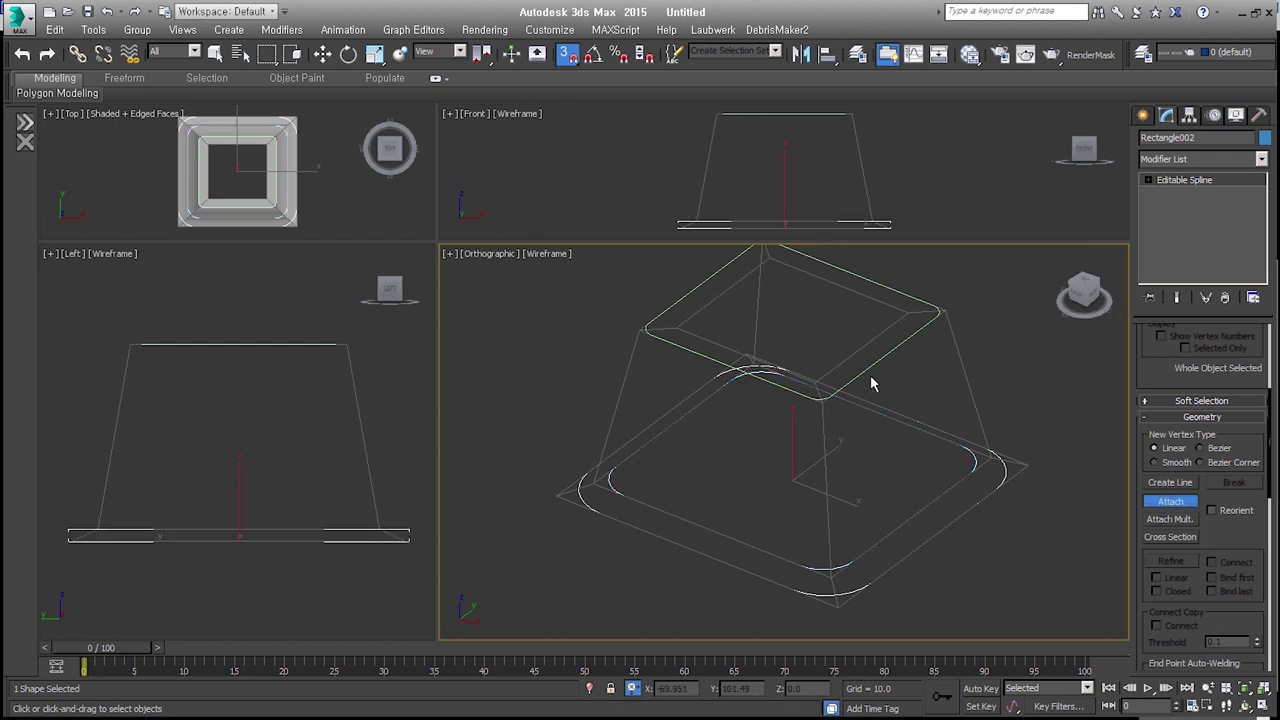
pyautogui.click(868, 365)
pyautogui.rightClick(868, 365)
# - In Segment mode, select the rounded corner arc segments at all four corners
pyautogui.click(1150, 180)
pyautogui.click(1181, 206)
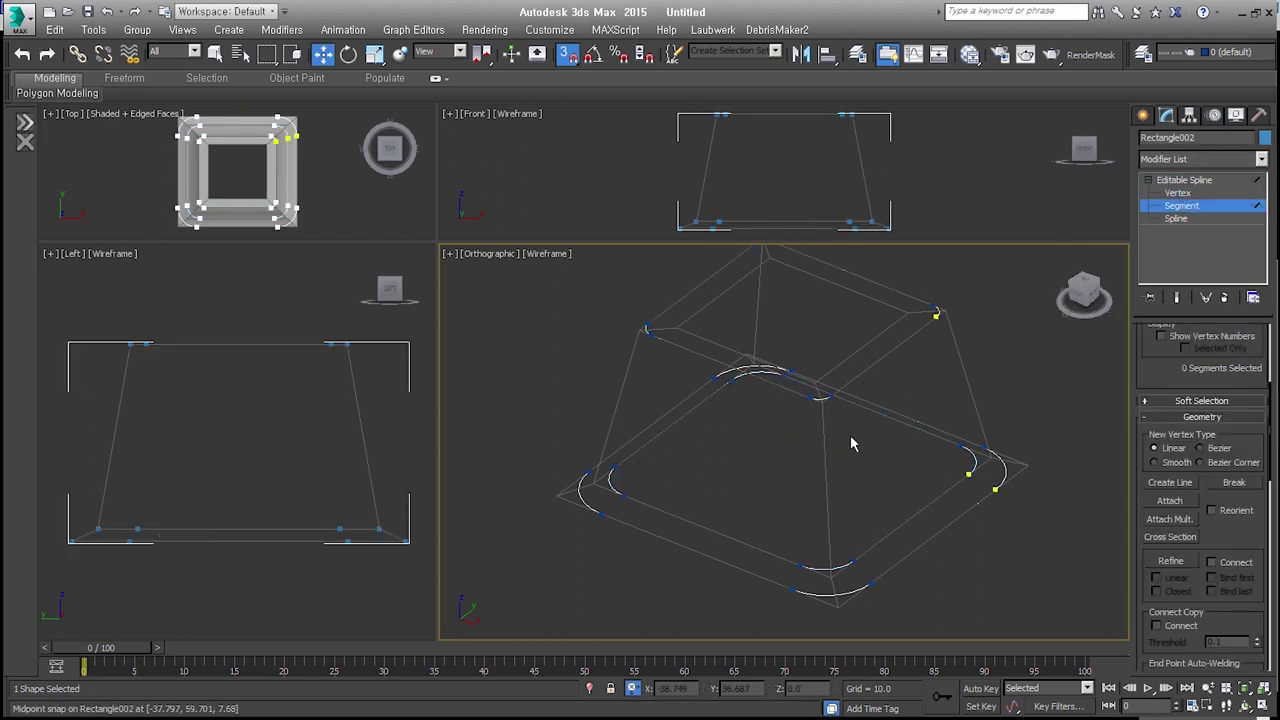
pyautogui.moveTo(798, 449)
pyautogui.keyDown('alt'); pyautogui.mouseDown(button='middle')
pyautogui.moveTo(837, 486)
pyautogui.moveTo(842, 543)
pyautogui.moveTo(803, 590)
pyautogui.mouseUp(button='middle'); pyautogui.keyUp('alt')
pyautogui.moveTo(798, 604); pyautogui.dragTo(894, 448)
pyautogui.moveTo(845, 306); pyautogui.dragTo(948, 395)
pyautogui.keyDown('ctrl'); pyautogui.moveTo(651, 363); pyautogui.dragTo(790, 280); pyautogui.keyUp('ctrl')
pyautogui.keyDown('ctrl'); pyautogui.moveTo(577, 381); pyautogui.dragTo(725, 570); pyautogui.keyUp('ctrl')
pyautogui.moveTo(725, 570)
pyautogui.keyDown('alt'); pyautogui.mouseDown(button='middle')
pyautogui.moveTo(837, 486)
pyautogui.moveTo(677, 520)
pyautogui.mouseUp(button='middle'); pyautogui.keyUp('alt')
# - Divide the selected corner arcs with 19 vertices each, undoing an earlier 2-vertex trial
pyautogui.moveTo(1214, 528); pyautogui.dragTo(1237, 30)
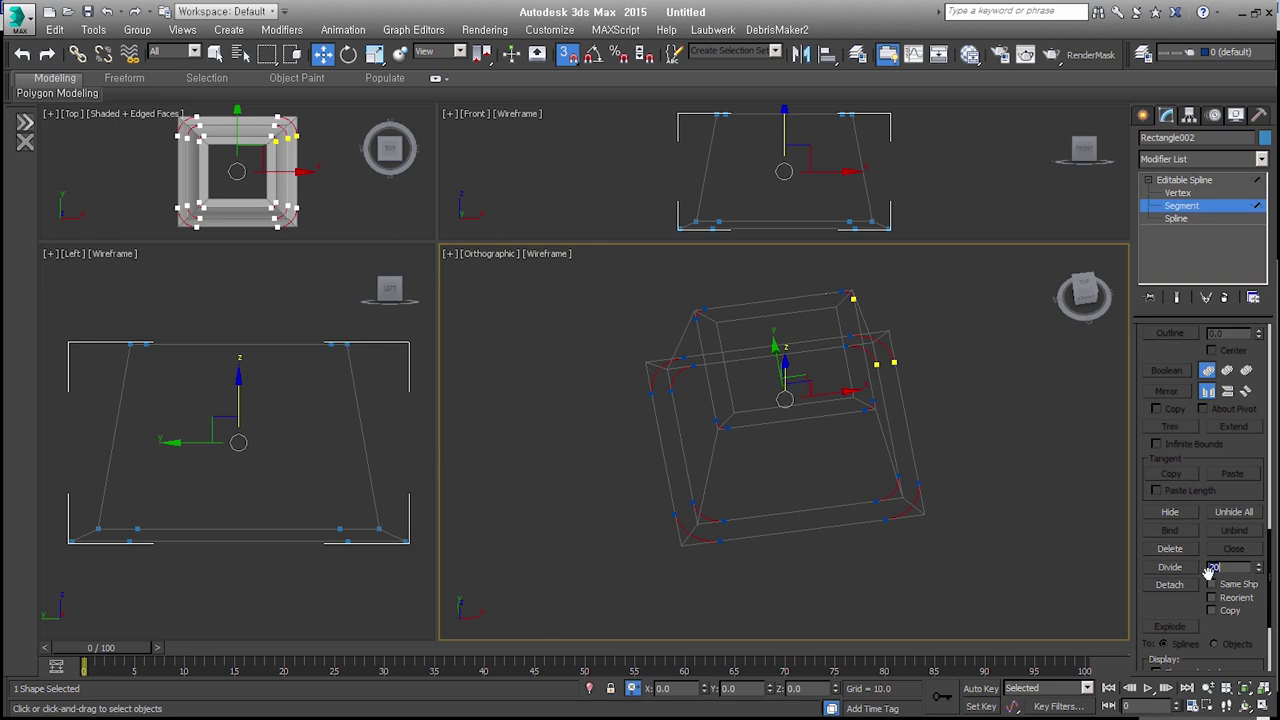
pyautogui.scroll(6, 711, 534)
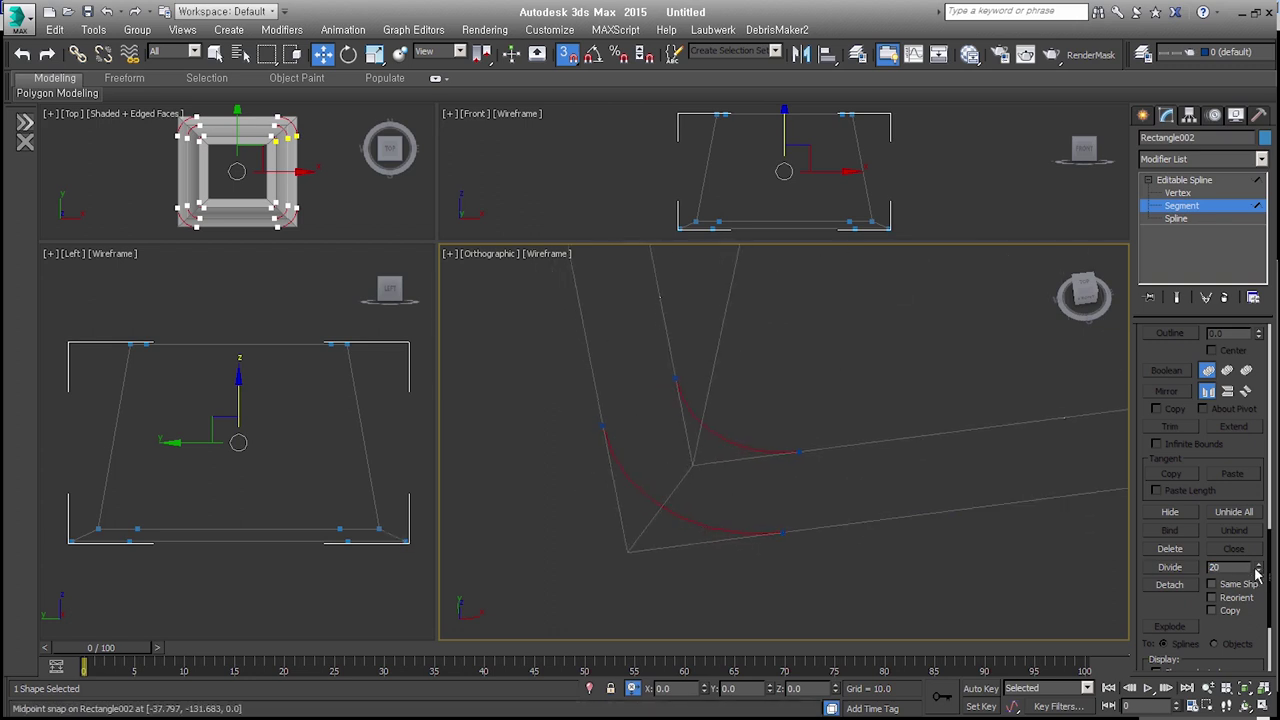
pyautogui.click(1190, 572)
pyautogui.write('2')
pyautogui.click(1186, 570)
pyautogui.hotkey('ctrl', 'z')
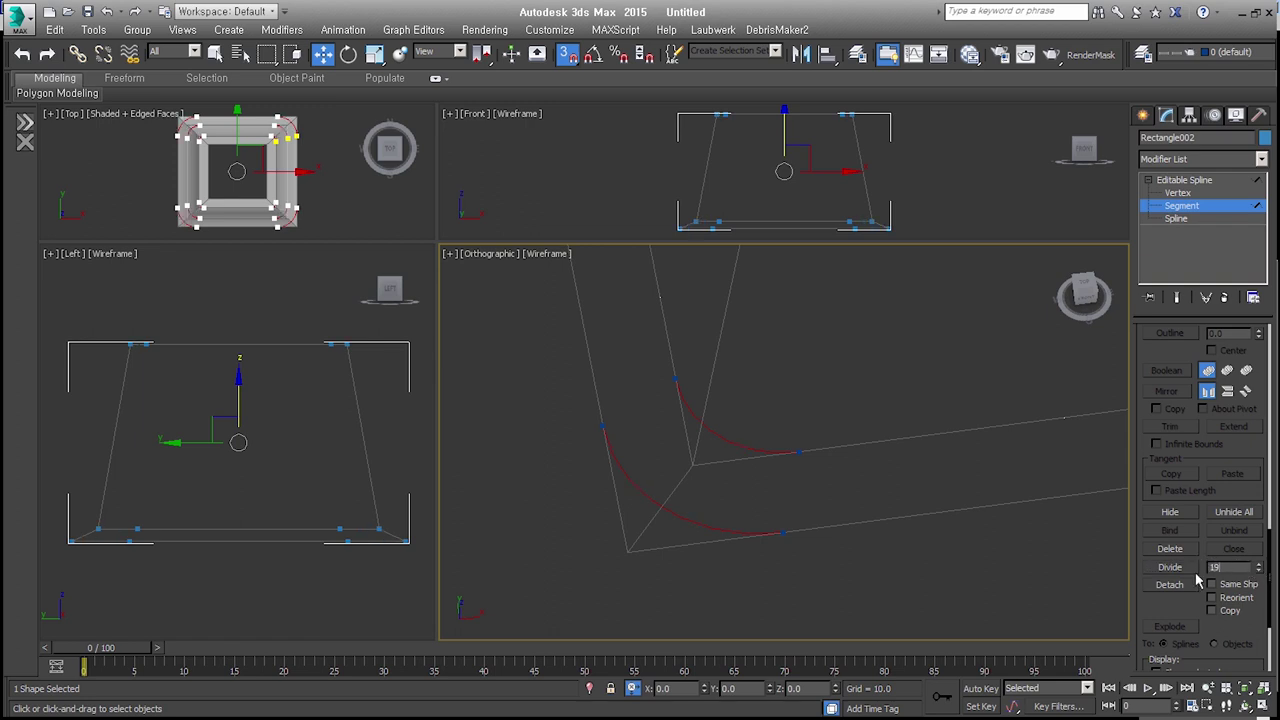
pyautogui.click(1182, 574)
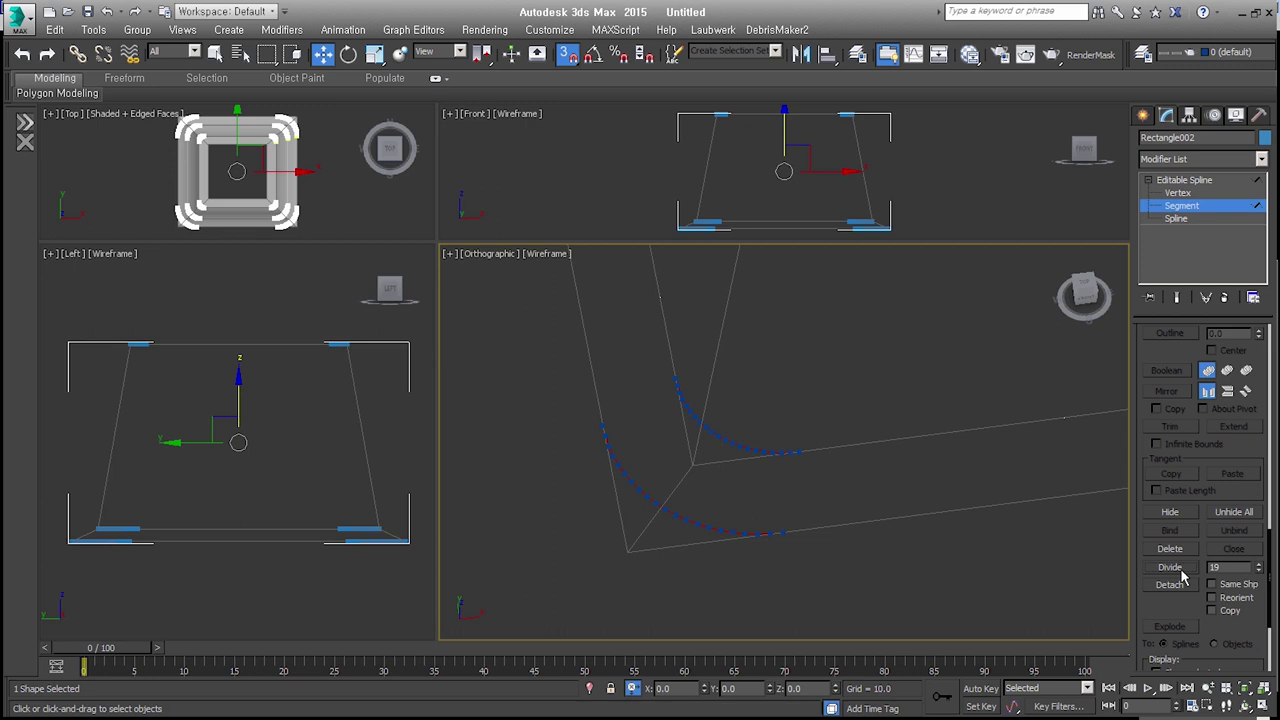
pyautogui.scroll(-3, 834, 557)
pyautogui.scroll(-3, 829, 560)
pyautogui.moveTo(829, 560)
pyautogui.keyDown('alt'); pyautogui.mouseDown(button='middle')
pyautogui.moveTo(955, 587)
pyautogui.moveTo(903, 531)
pyautogui.mouseUp(button='middle'); pyautogui.keyUp('alt')
pyautogui.scroll(3, 1014, 549)
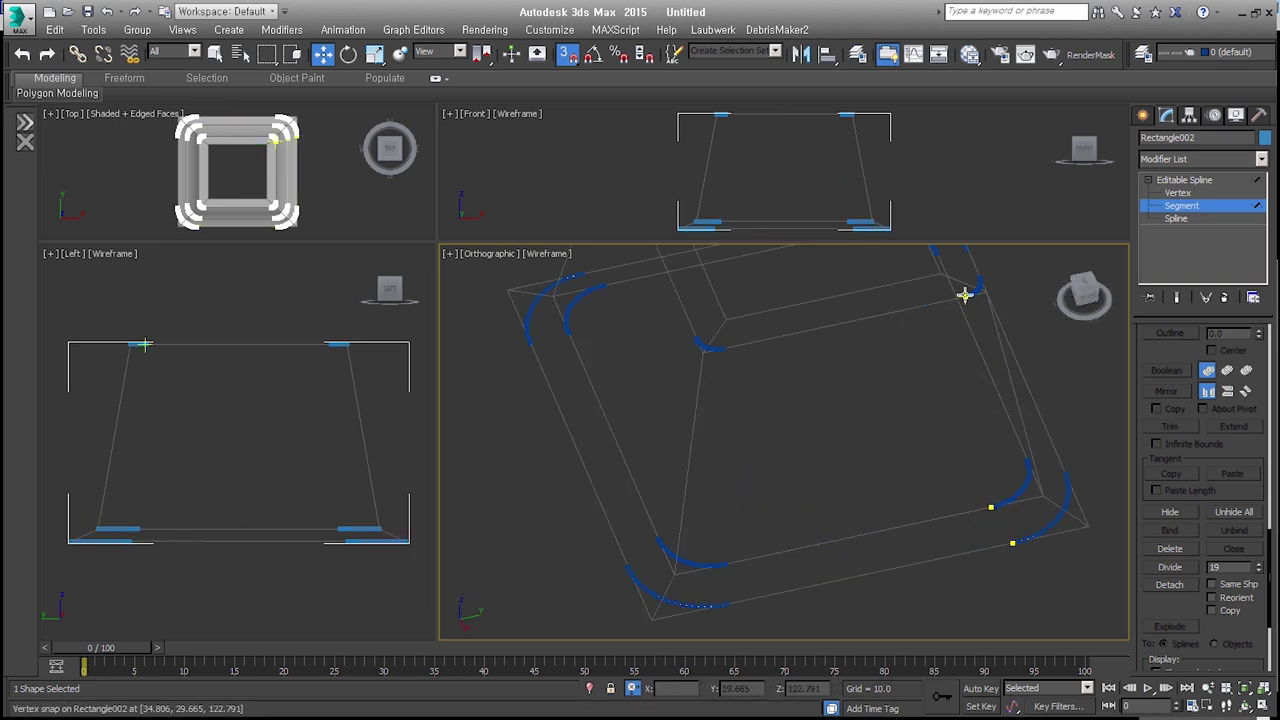
pyautogui.scroll(5, 1215, 492)
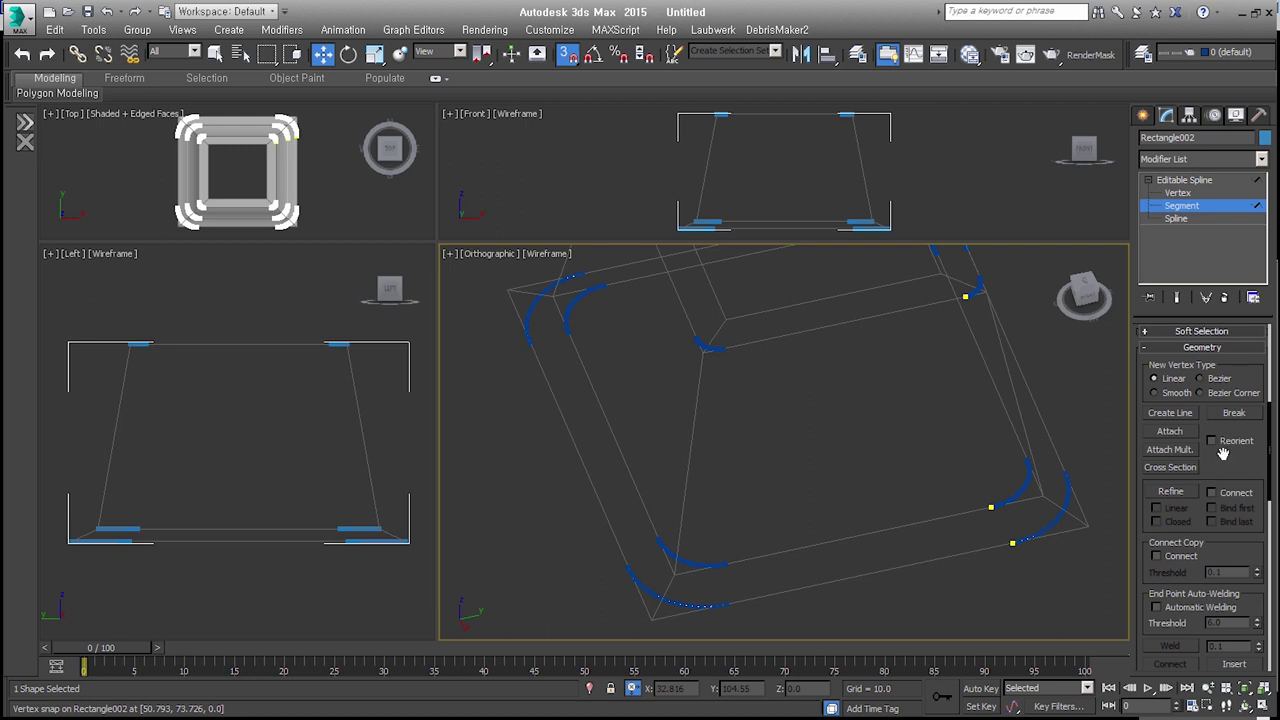
# - Link the top and bottom corner arcs with Cross Section ribs into four flared legs
pyautogui.click(1170, 467)
pyautogui.keyDown('alt'); pyautogui.moveTo(964, 541); pyautogui.dragTo(1012, 498, button='middle'); pyautogui.keyUp('alt')
pyautogui.click(980, 469)
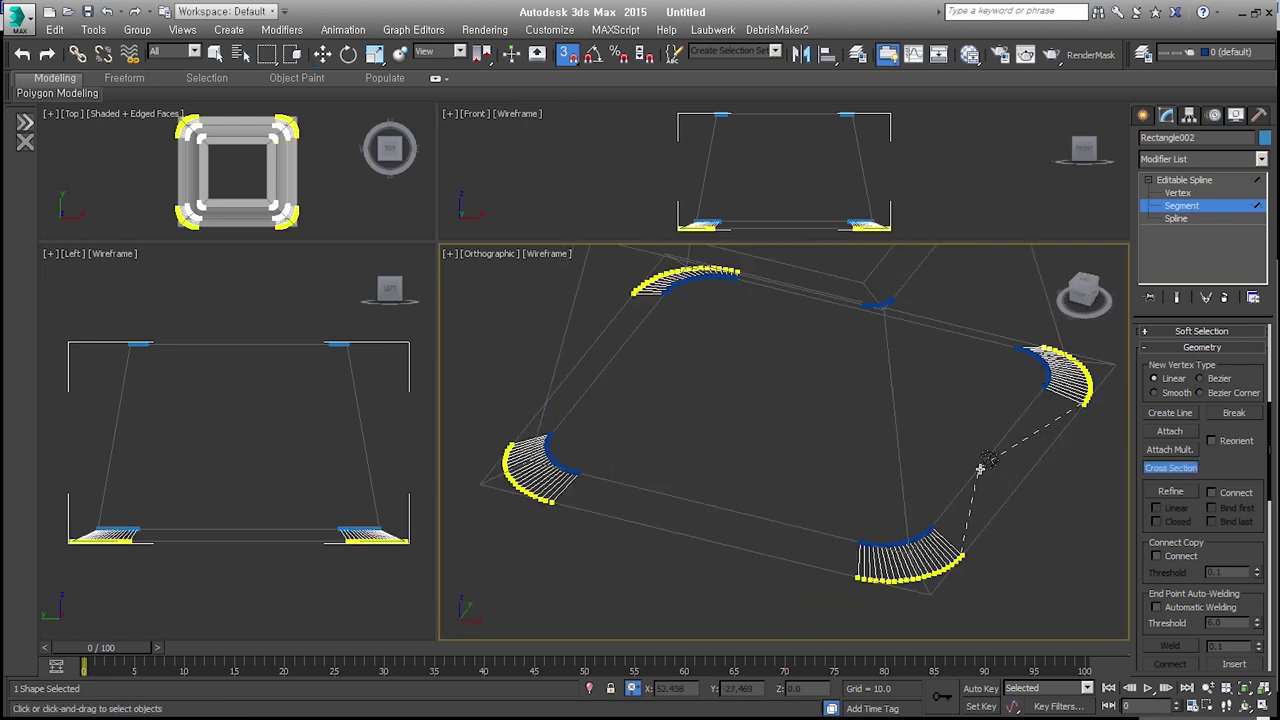
pyautogui.keyDown('alt'); pyautogui.moveTo(960, 452); pyautogui.dragTo(934, 415, button='middle'); pyautogui.keyUp('alt')
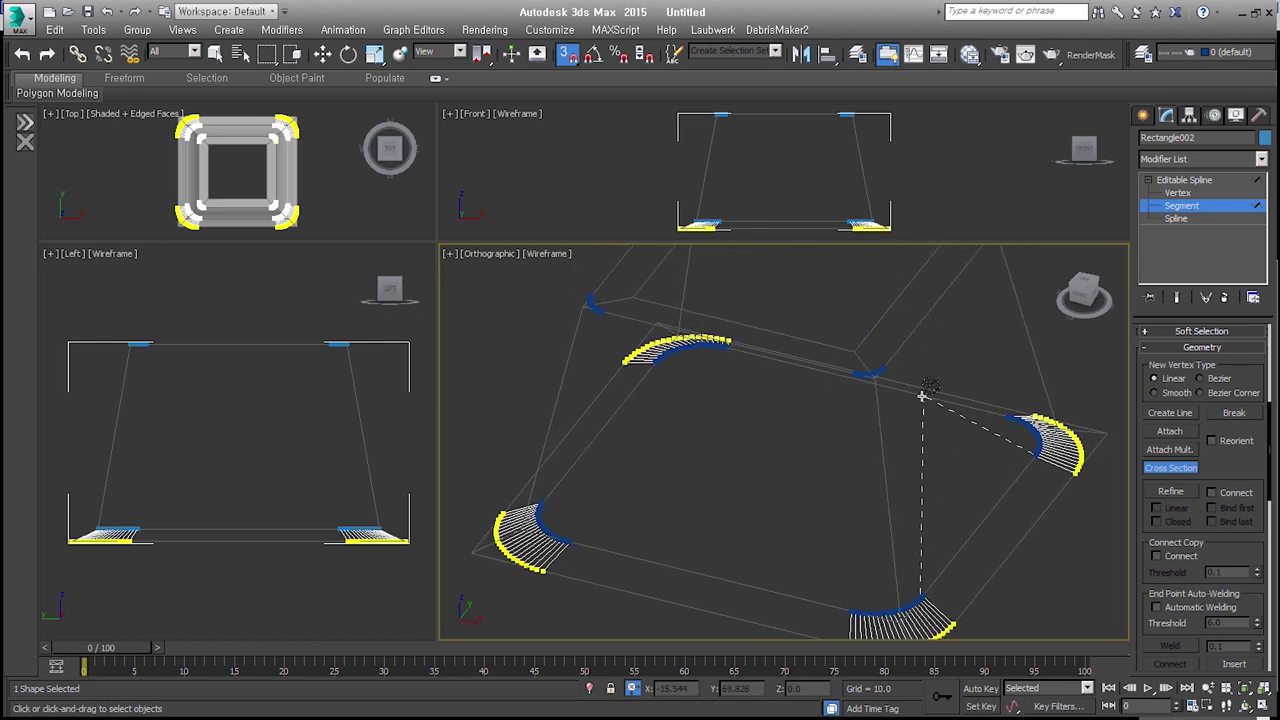
pyautogui.click(899, 352)
pyautogui.moveTo(900, 352)
pyautogui.keyDown('alt'); pyautogui.mouseDown(button='middle')
pyautogui.moveTo(943, 520)
pyautogui.moveTo(887, 533)
pyautogui.moveTo(945, 533)
pyautogui.mouseUp(button='middle'); pyautogui.keyUp('alt')
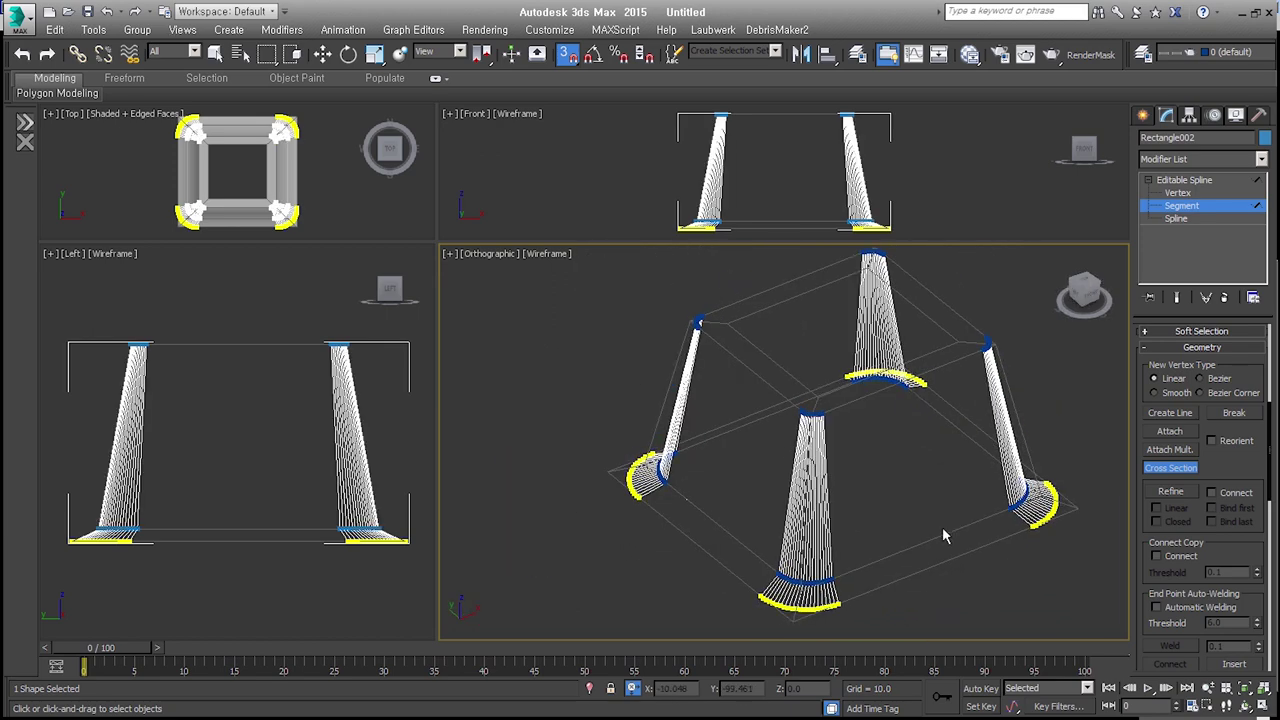
# - Exit Segment level, move the spline cage along X beside the grey box, and shade the view
pyautogui.press('w')
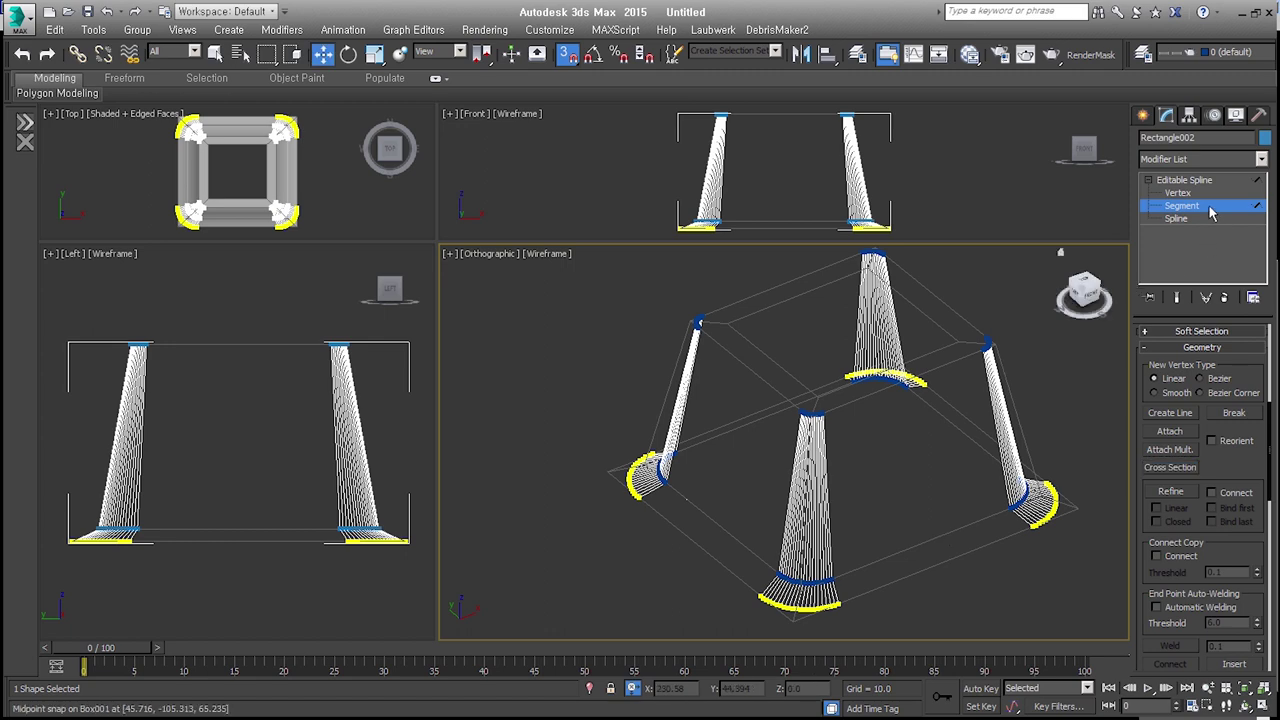
pyautogui.click(1210, 213)
pyautogui.moveTo(908, 526)
pyautogui.keyDown('alt'); pyautogui.mouseDown(button='middle')
pyautogui.moveTo(874, 563)
pyautogui.moveTo(945, 487)
pyautogui.mouseUp(button='middle'); pyautogui.keyUp('alt')
pyautogui.moveTo(945, 487); pyautogui.dragTo(1045, 477)
pyautogui.press('F3')
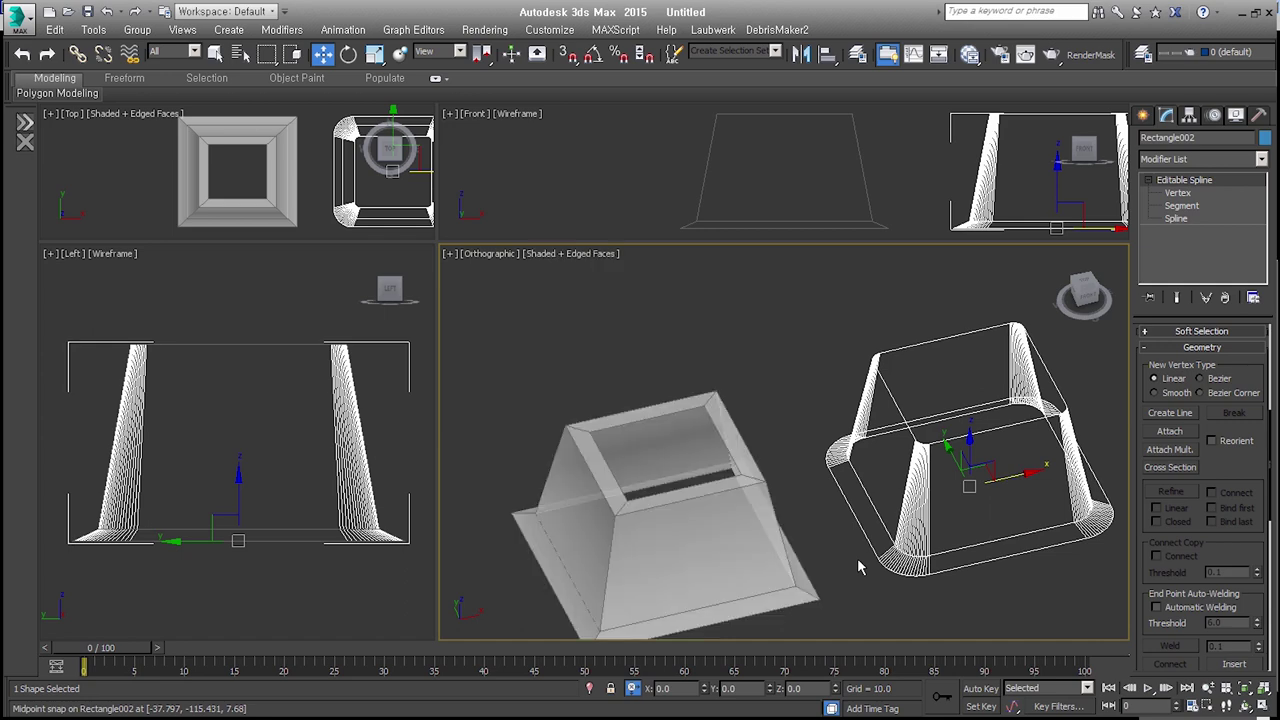
# - Apply the Surface modifier to the spline cage
pyautogui.moveTo(1015, 463); pyautogui.dragTo(931, 469, button='middle')
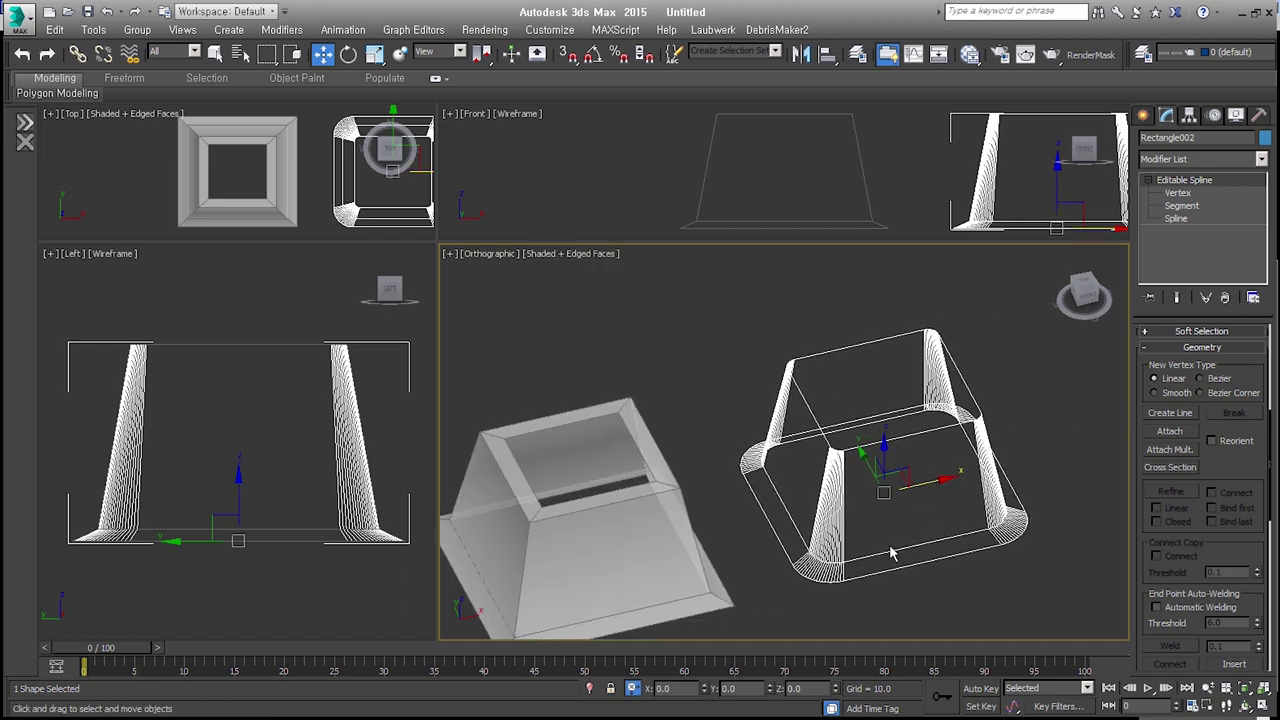
pyautogui.scroll(3, 893, 553)
pyautogui.keyDown('alt'); pyautogui.moveTo(790, 556); pyautogui.dragTo(737, 594, button='middle'); pyautogui.keyUp('alt')
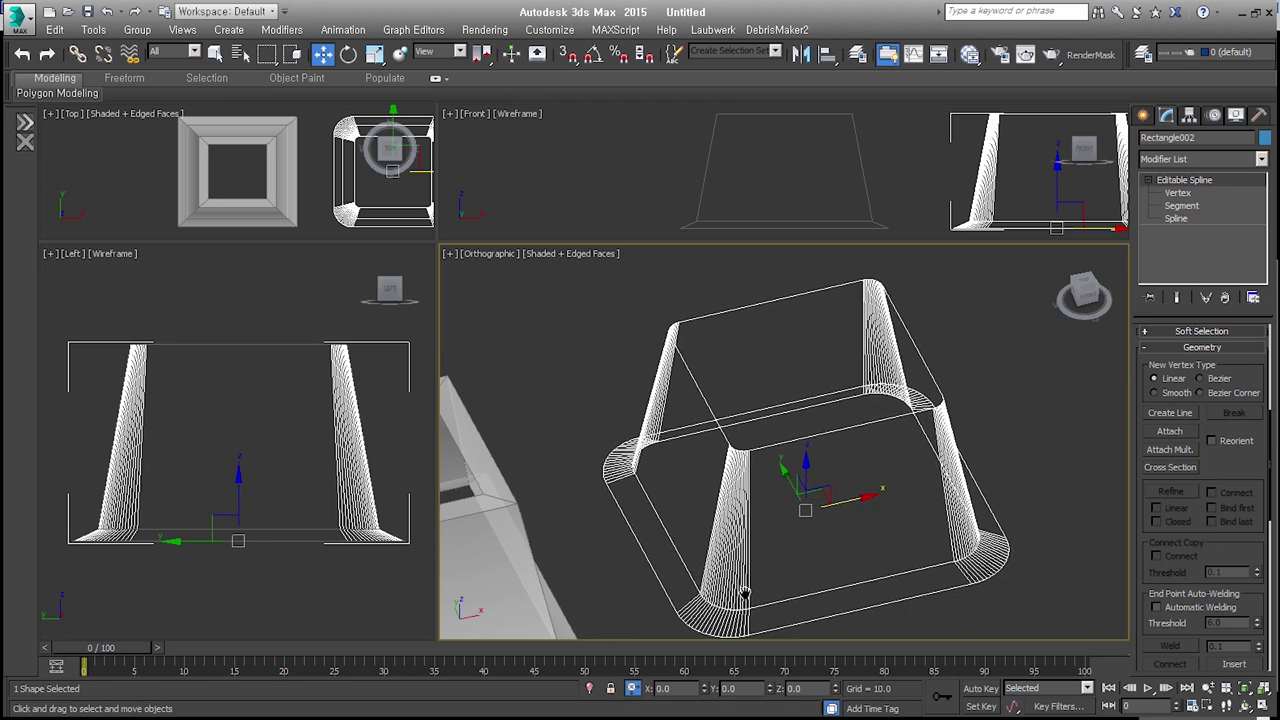
pyautogui.click(1219, 161)
pyautogui.scroll(-7, 1213, 331)
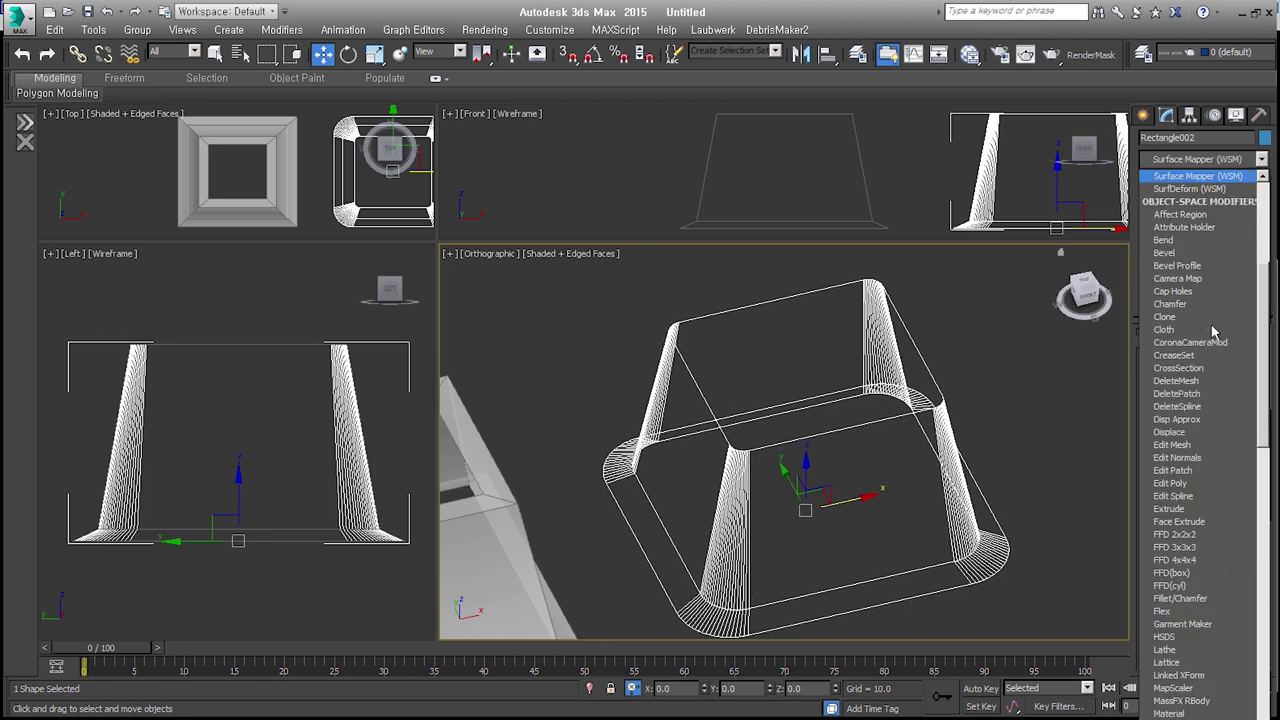
pyautogui.press('Down')
pyautogui.press('Down')
pyautogui.press('Down')
pyautogui.press('s')
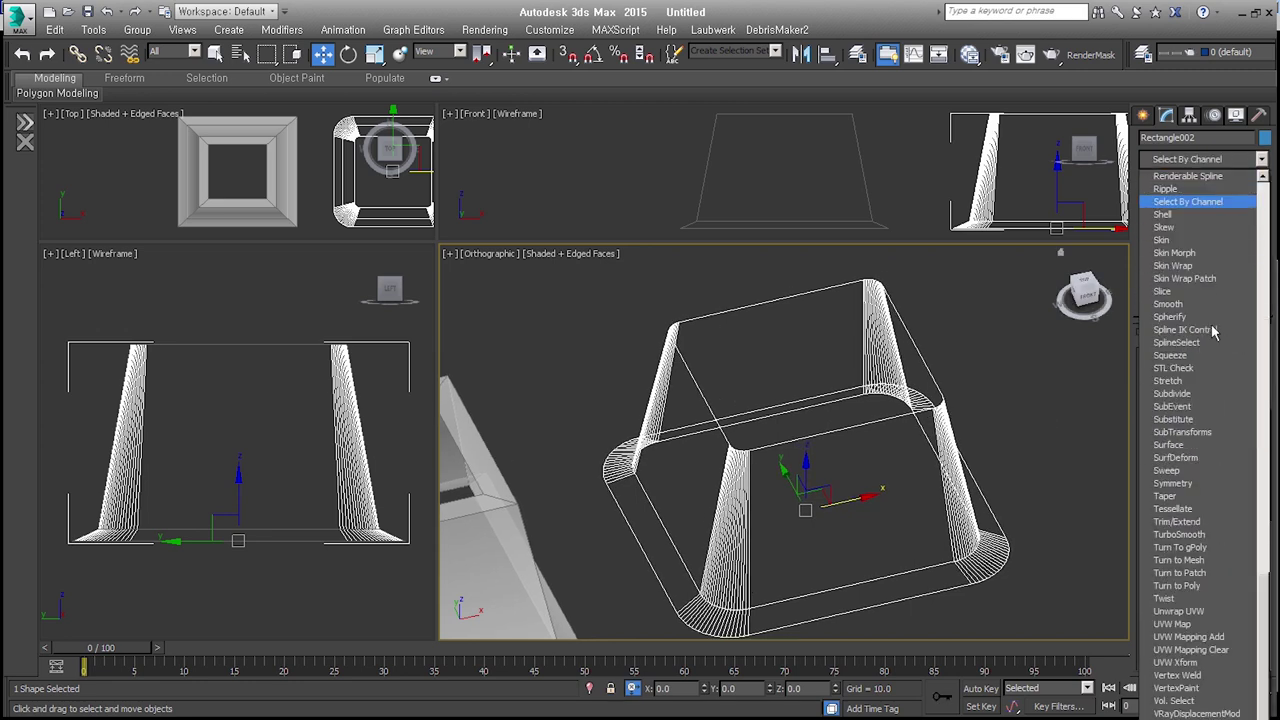
pyautogui.press('u')
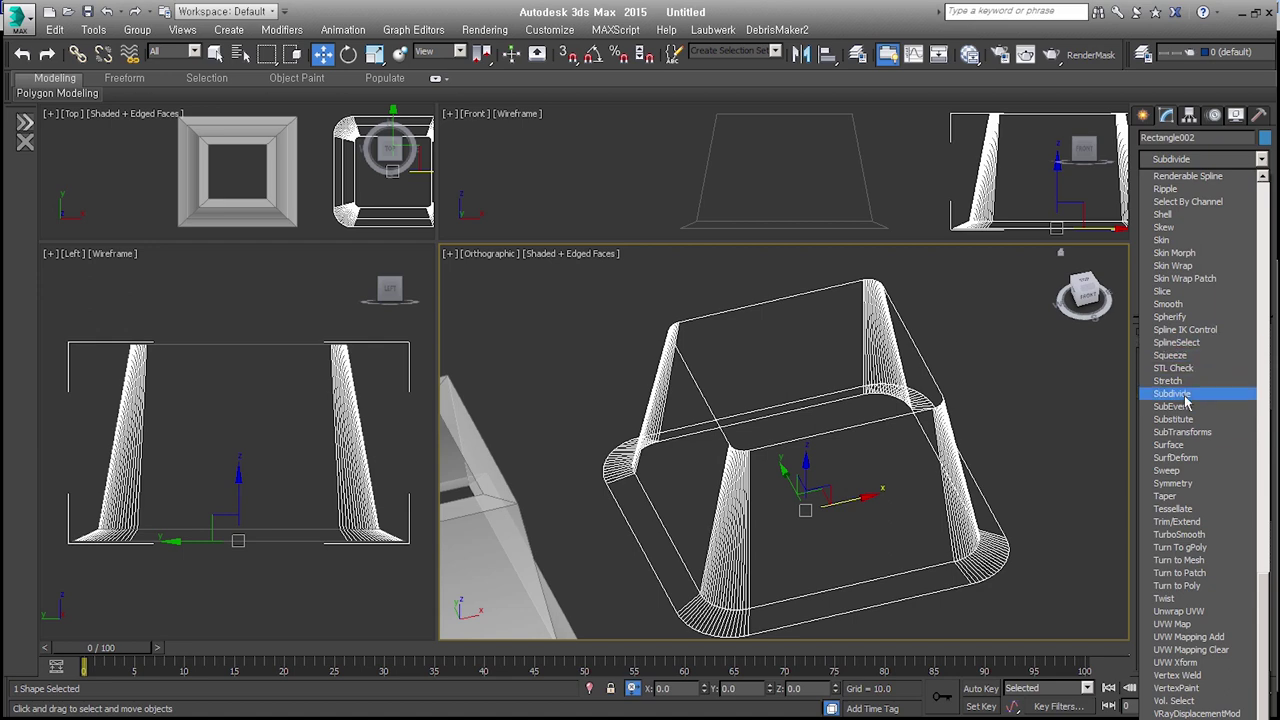
pyautogui.click(1200, 446)
# - Reset the Surface patch Steps to 0 and view the blue shell from a lower angle
pyautogui.keyDown('alt'); pyautogui.moveTo(959, 540); pyautogui.dragTo(908, 527, button='middle'); pyautogui.keyUp('alt')
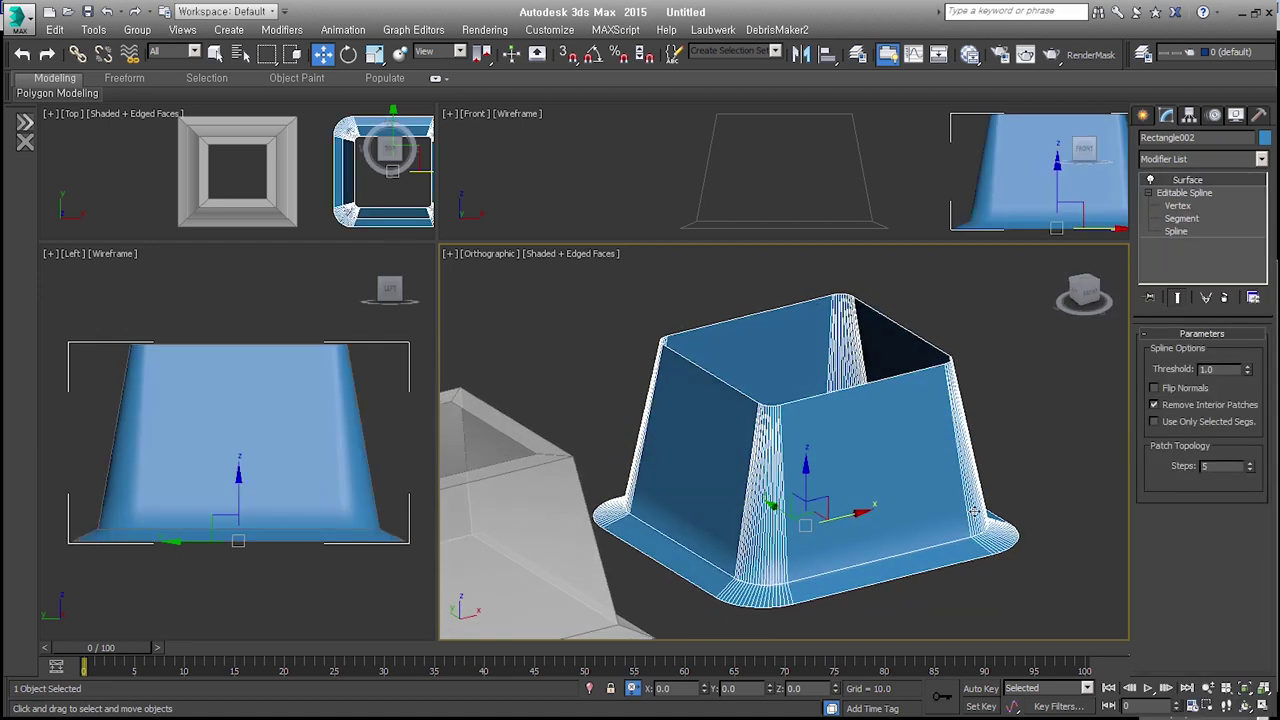
pyautogui.keyDown('alt'); pyautogui.moveTo(908, 527); pyautogui.dragTo(972, 511, button='middle'); pyautogui.keyUp('alt')
pyautogui.rightClick(1250, 467)
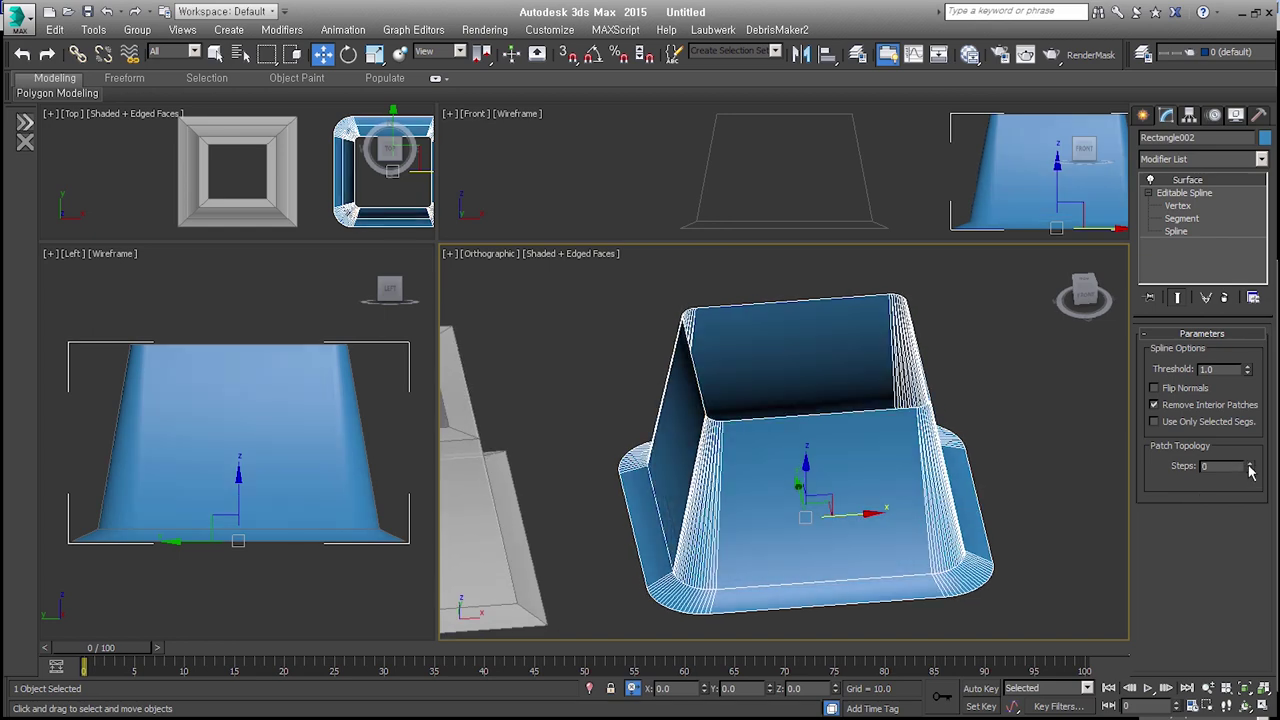
pyautogui.keyDown('alt'); pyautogui.moveTo(898, 521); pyautogui.dragTo(787, 538, button='middle'); pyautogui.keyUp('alt')
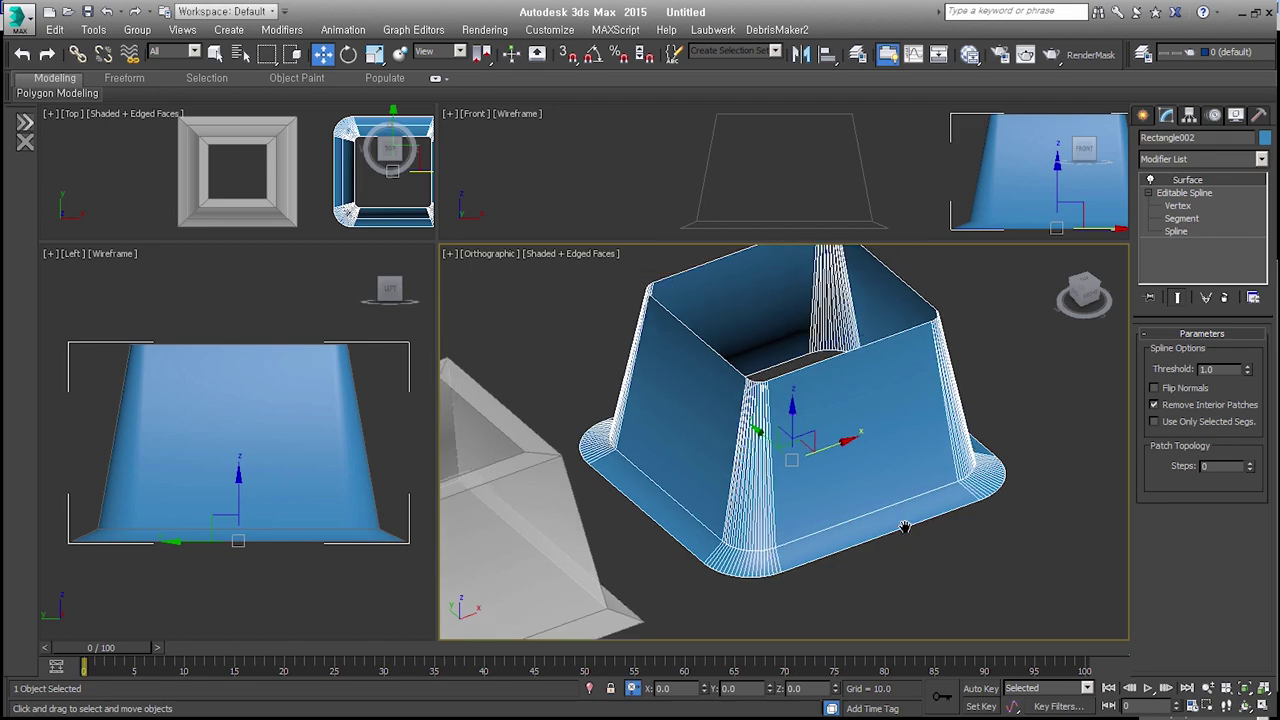
pyautogui.moveTo(882, 529)
pyautogui.keyDown('alt'); pyautogui.mouseDown(button='middle')
pyautogui.moveTo(858, 511)
pyautogui.moveTo(872, 514)
pyautogui.moveTo(870, 455)
pyautogui.mouseUp(button='middle'); pyautogui.keyUp('alt')
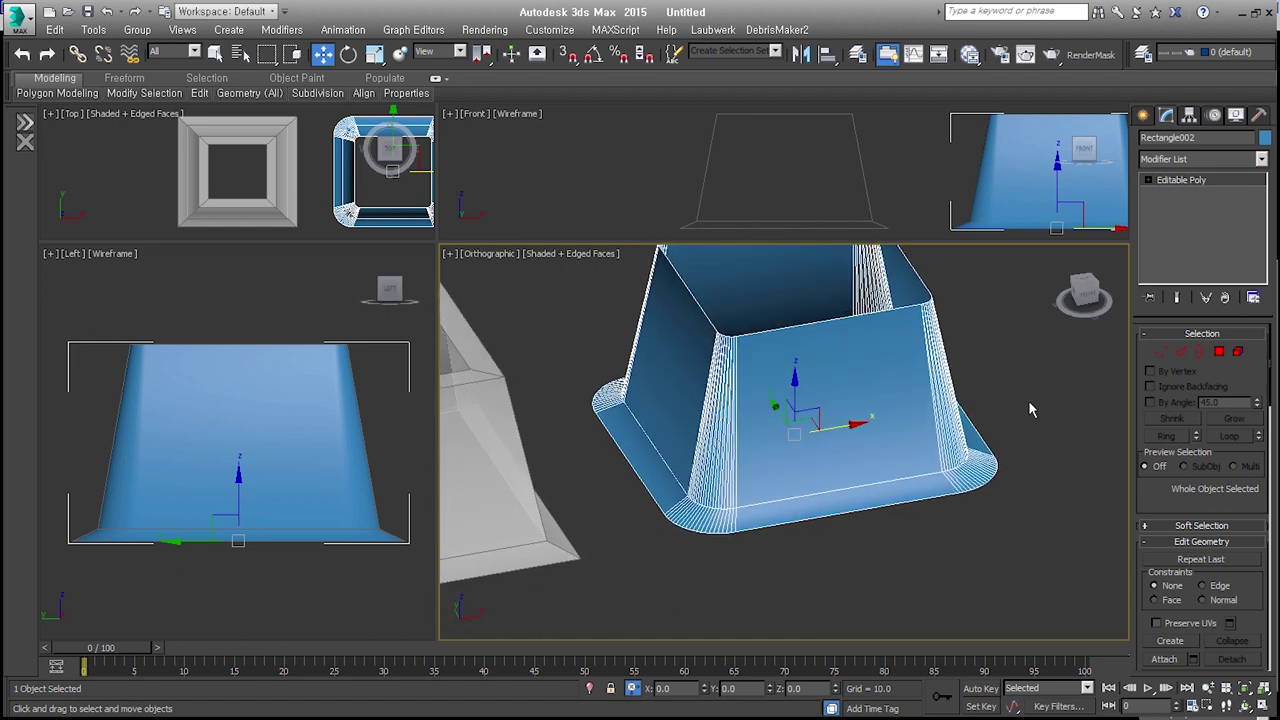
# - Select the shell's bottom edge loop in Edge mode and start a Chamfer
pyautogui.click(1181, 351)
pyautogui.click(780, 458)
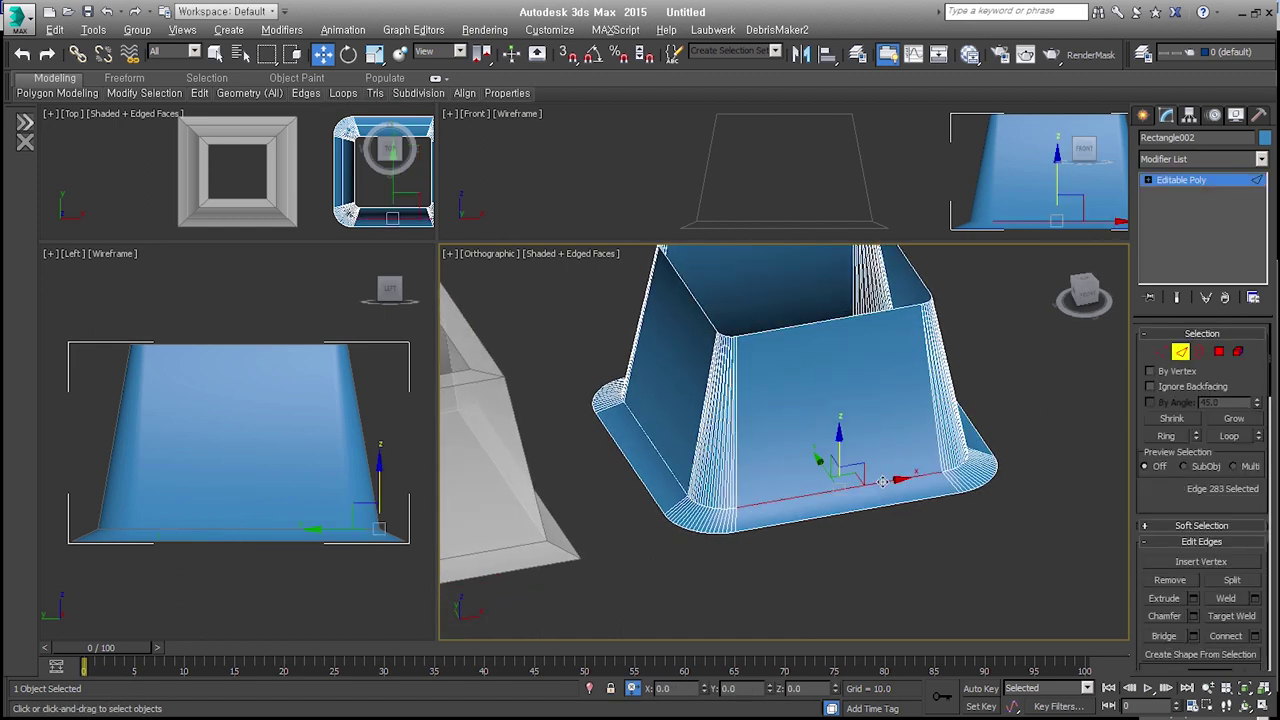
pyautogui.rightClick(780, 457)
pyautogui.click(621, 550)
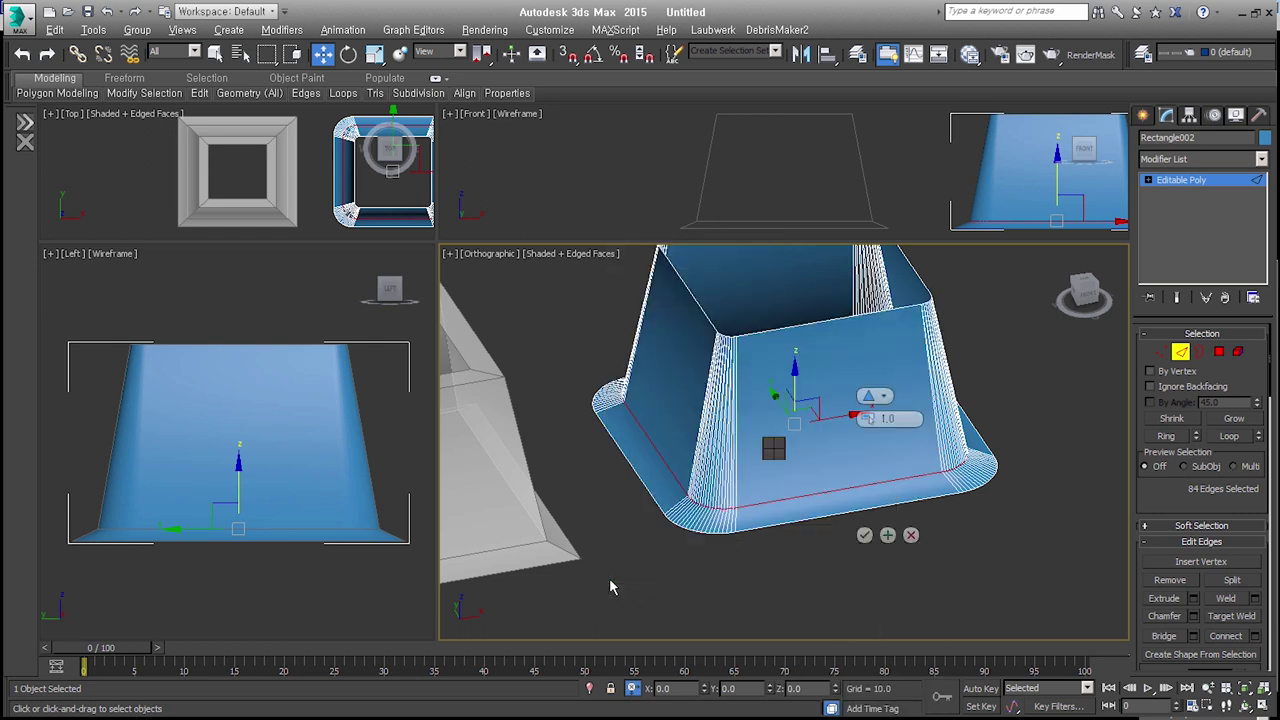
# - Set the chamfer to Quad, amount 15.903, 3 segments, tension 0.5, and apply it
pyautogui.click(872, 397)
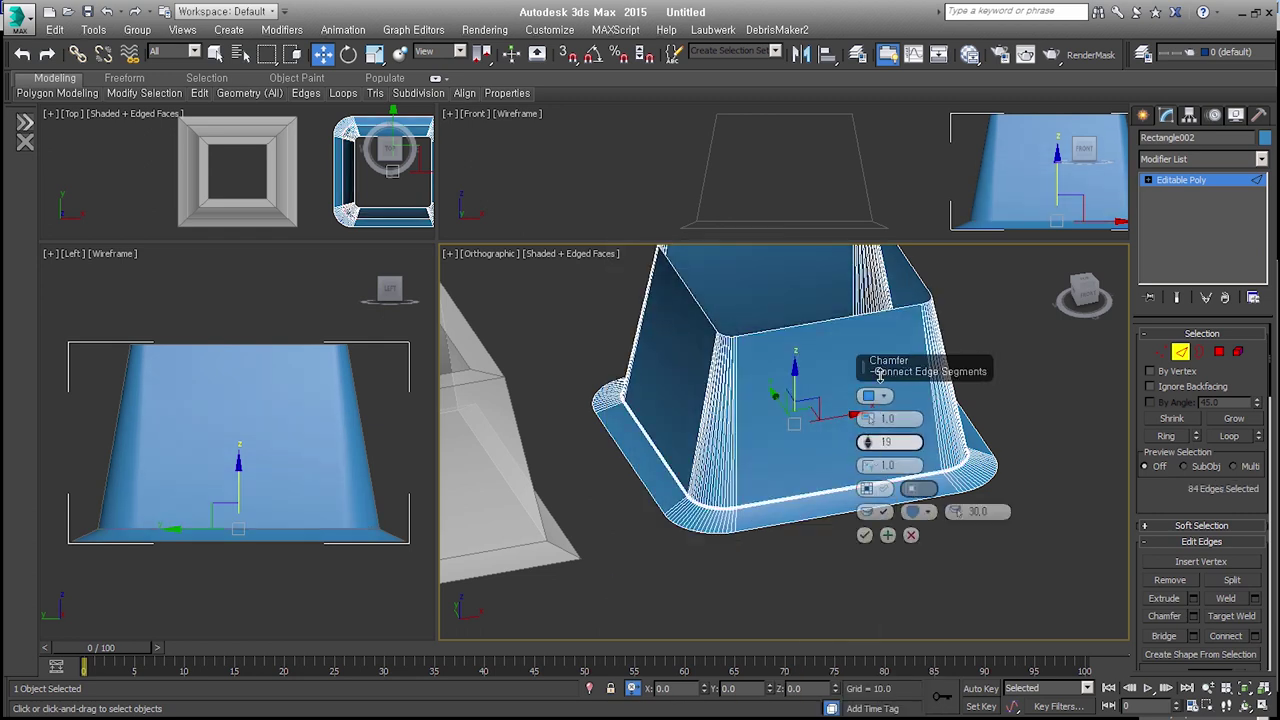
pyautogui.moveTo(866, 419); pyautogui.dragTo(872, 385)
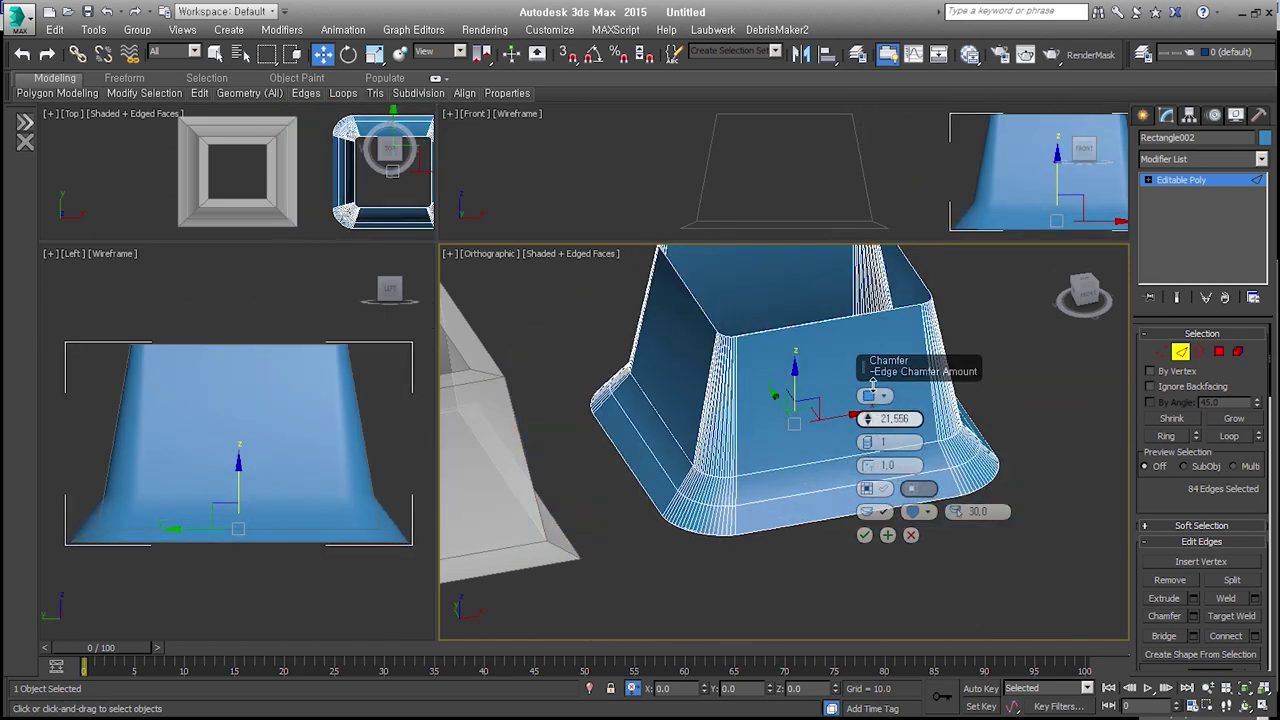
pyautogui.moveTo(872, 385); pyautogui.dragTo(868, 440)
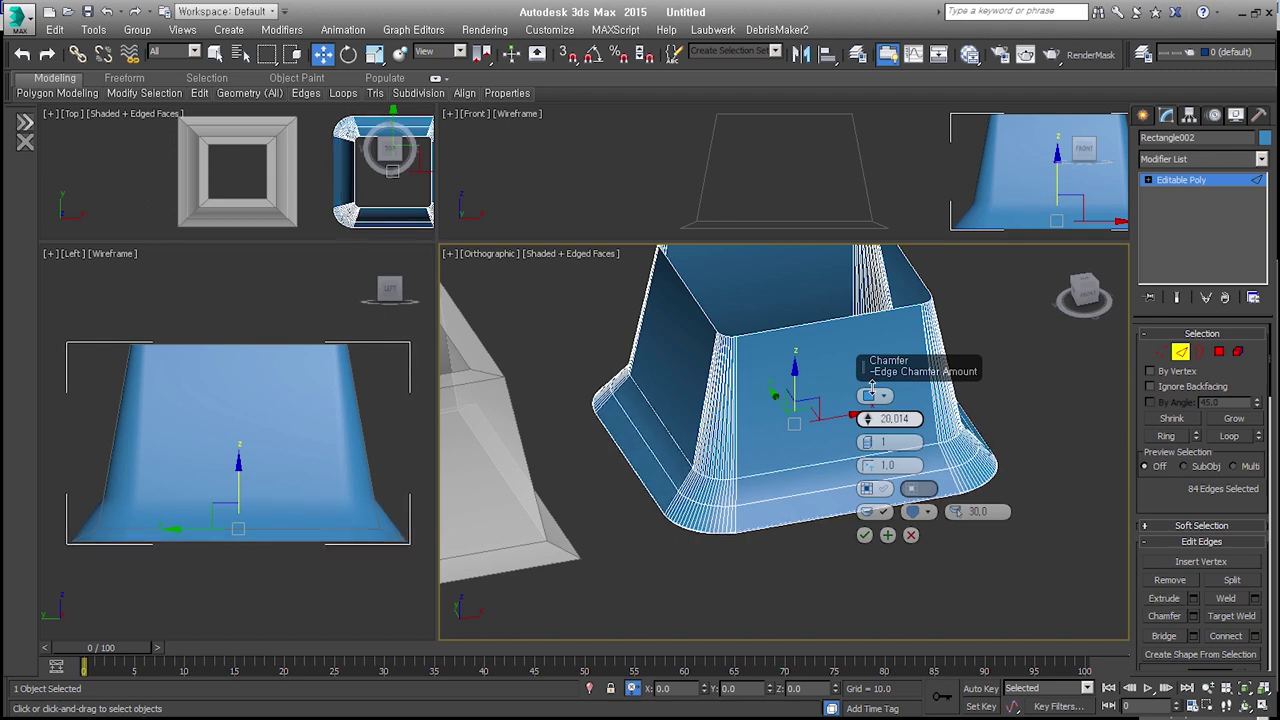
pyautogui.click(868, 441)
pyautogui.click(868, 441)
pyautogui.keyDown('alt'); pyautogui.moveTo(766, 504); pyautogui.dragTo(754, 470, button='middle'); pyautogui.keyUp('alt')
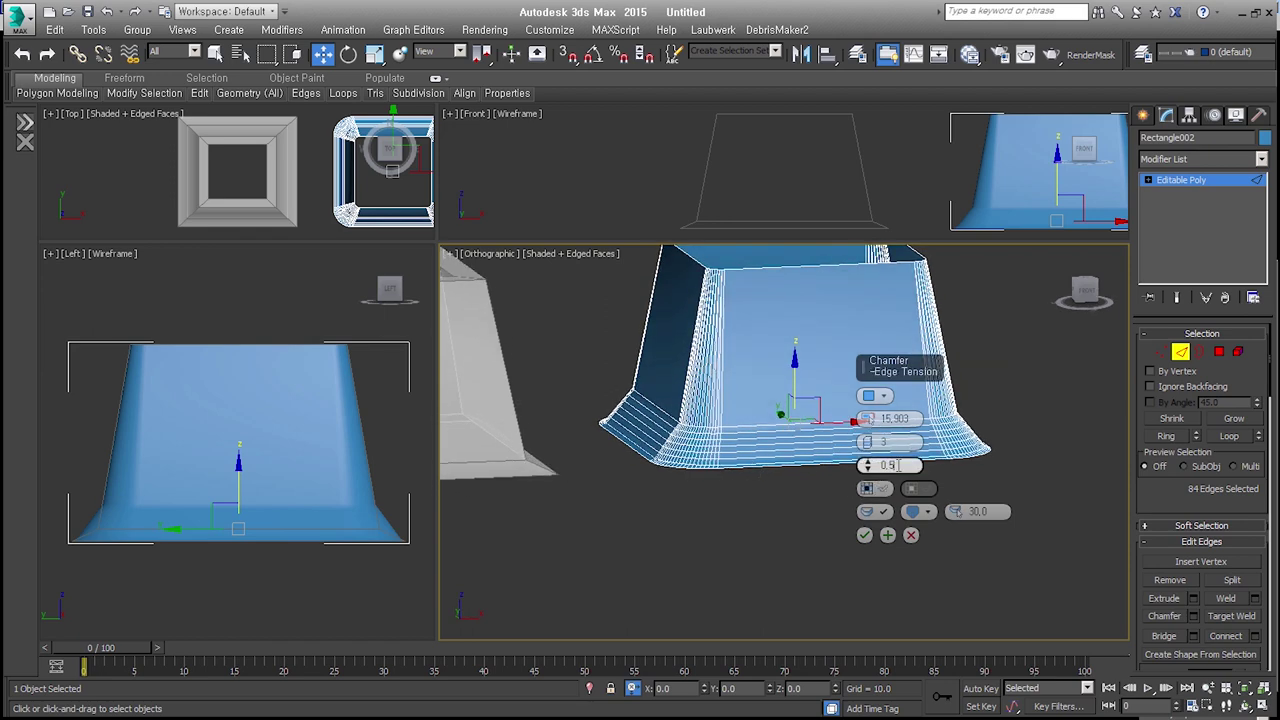
pyautogui.press('Return')
pyautogui.keyDown('alt'); pyautogui.moveTo(712, 434); pyautogui.dragTo(706, 440, button='middle'); pyautogui.keyUp('alt')
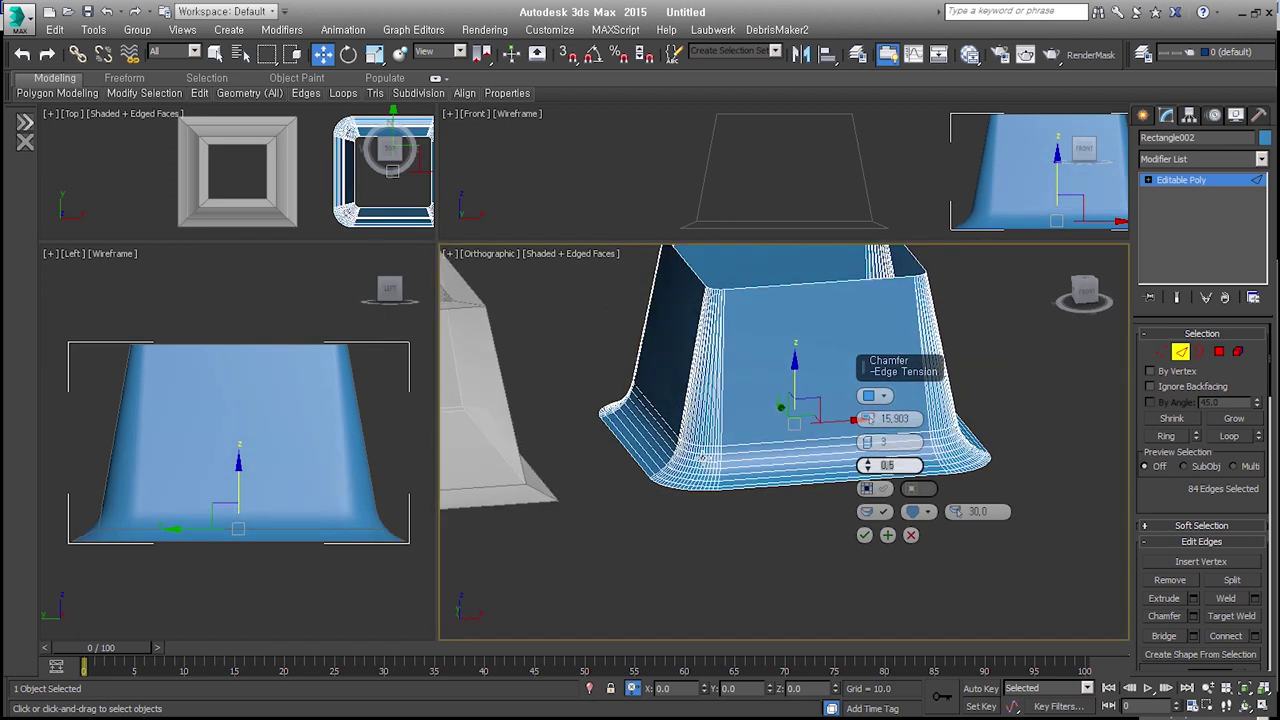
pyautogui.moveTo(731, 308)
pyautogui.keyDown('alt'); pyautogui.mouseDown(button='middle')
pyautogui.moveTo(717, 449)
pyautogui.moveTo(768, 524)
pyautogui.moveTo(843, 562)
pyautogui.moveTo(786, 571)
pyautogui.moveTo(780, 543)
pyautogui.moveTo(763, 578)
pyautogui.moveTo(757, 548)
pyautogui.mouseUp(button='middle'); pyautogui.keyUp('alt')
pyautogui.click(865, 535)
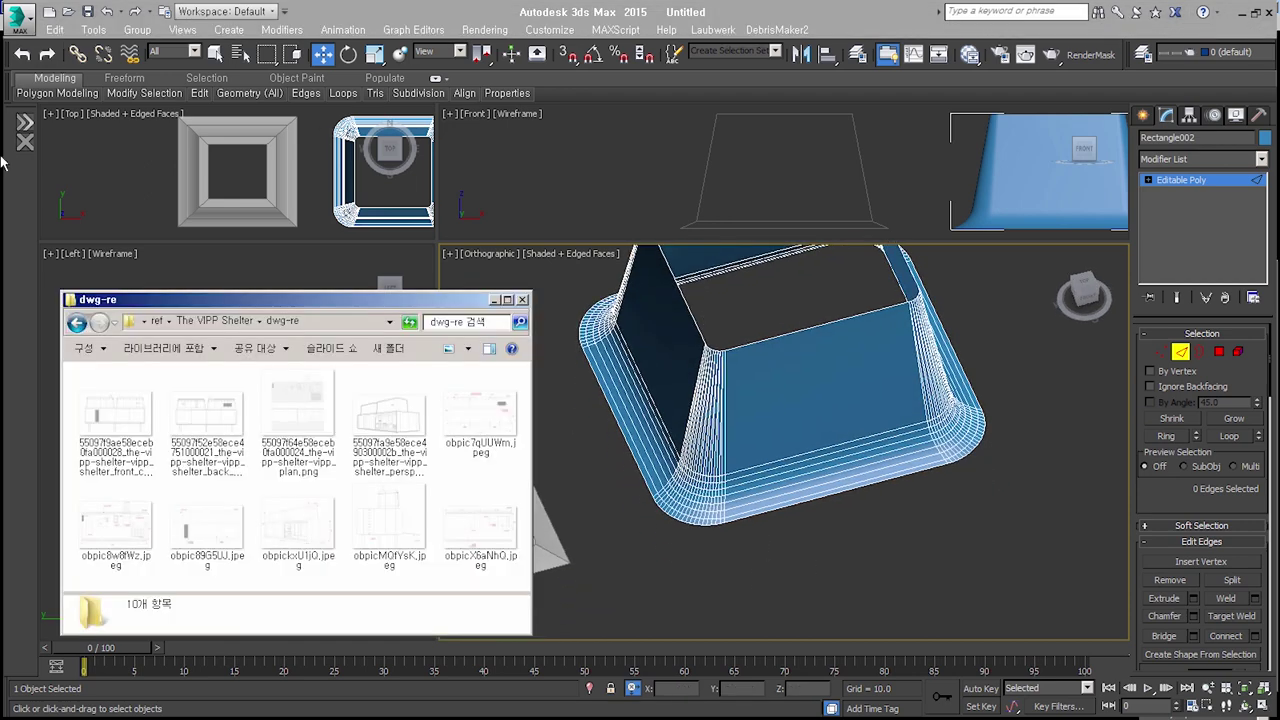
# - Scroll to the end of the VIPP Shelter thumbnails and open a JPG in Picasa Photo Viewer
pyautogui.click(128, 327)
pyautogui.scroll(-3, 310, 478)
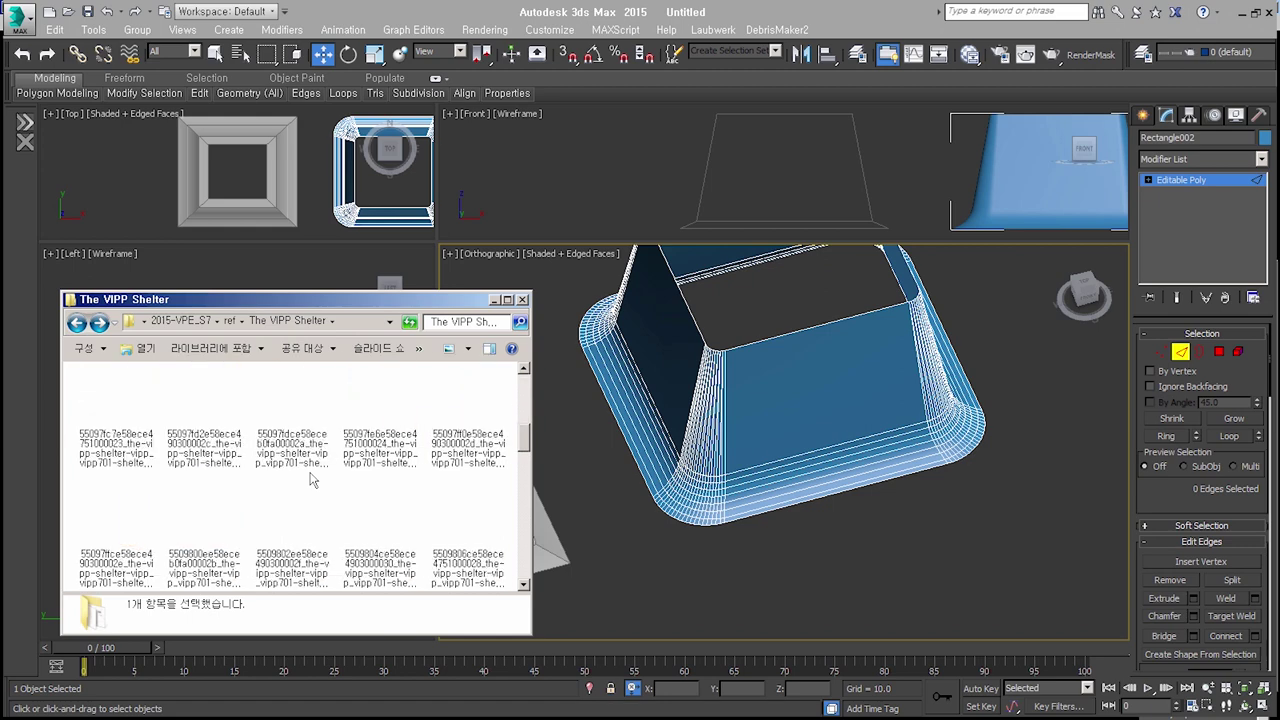
pyautogui.scroll(-1, 310, 480)
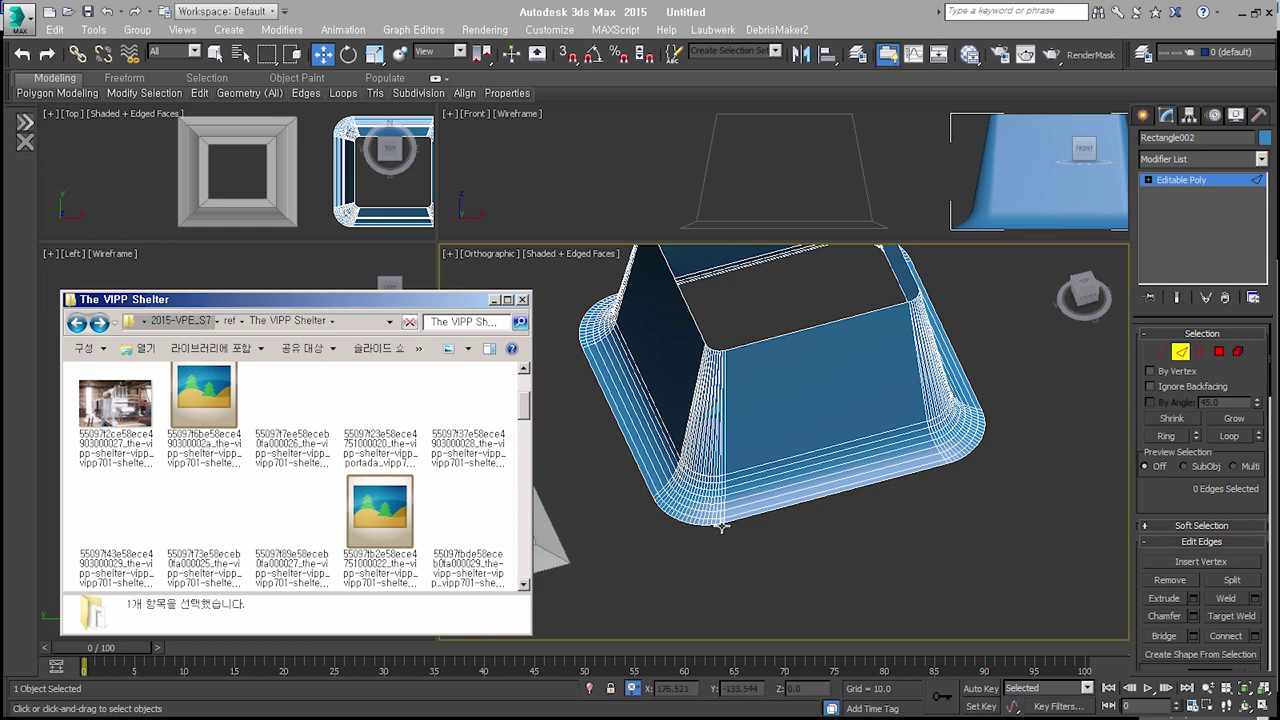
pyautogui.scroll(2, 348, 454)
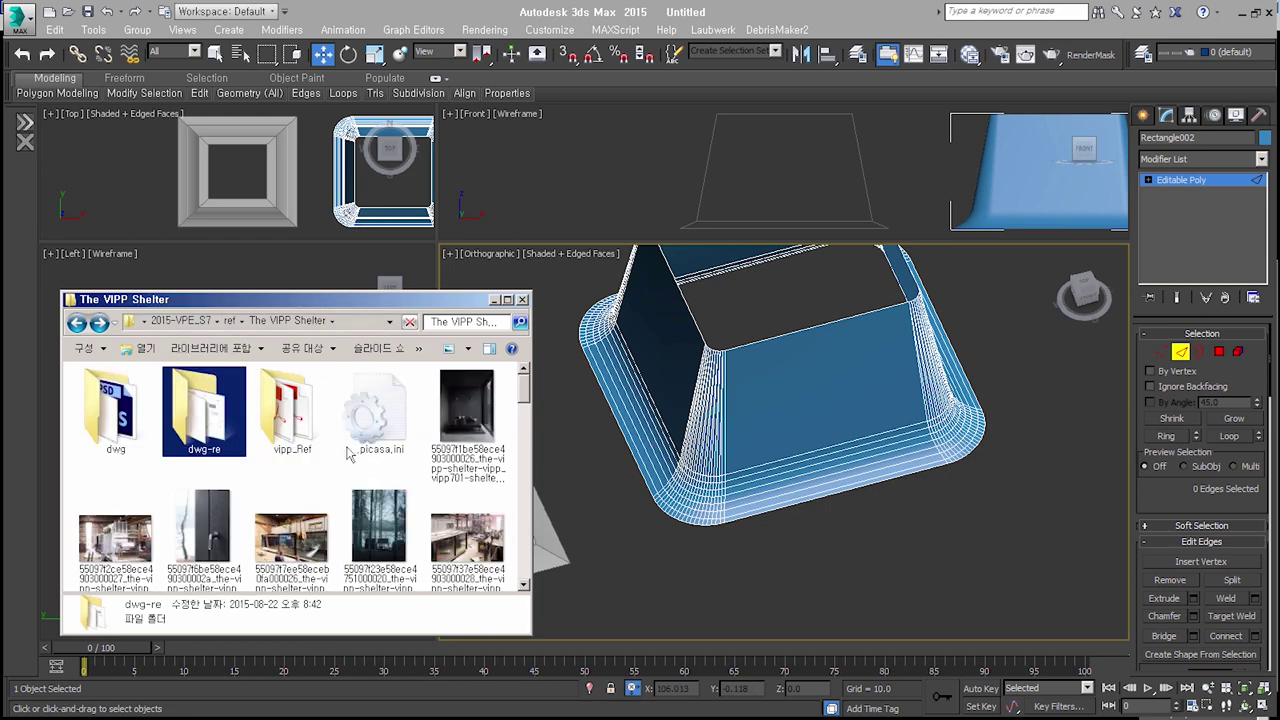
pyautogui.scroll(-1, 348, 454)
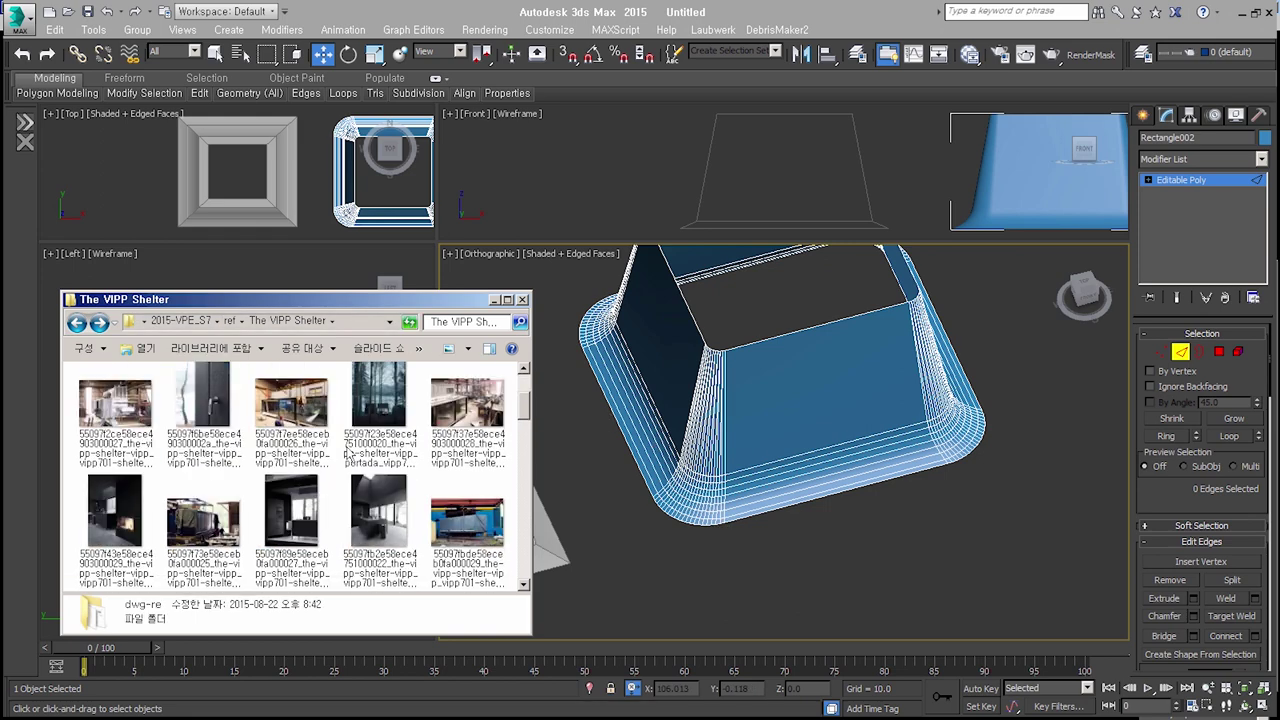
pyautogui.scroll(-1, 348, 454)
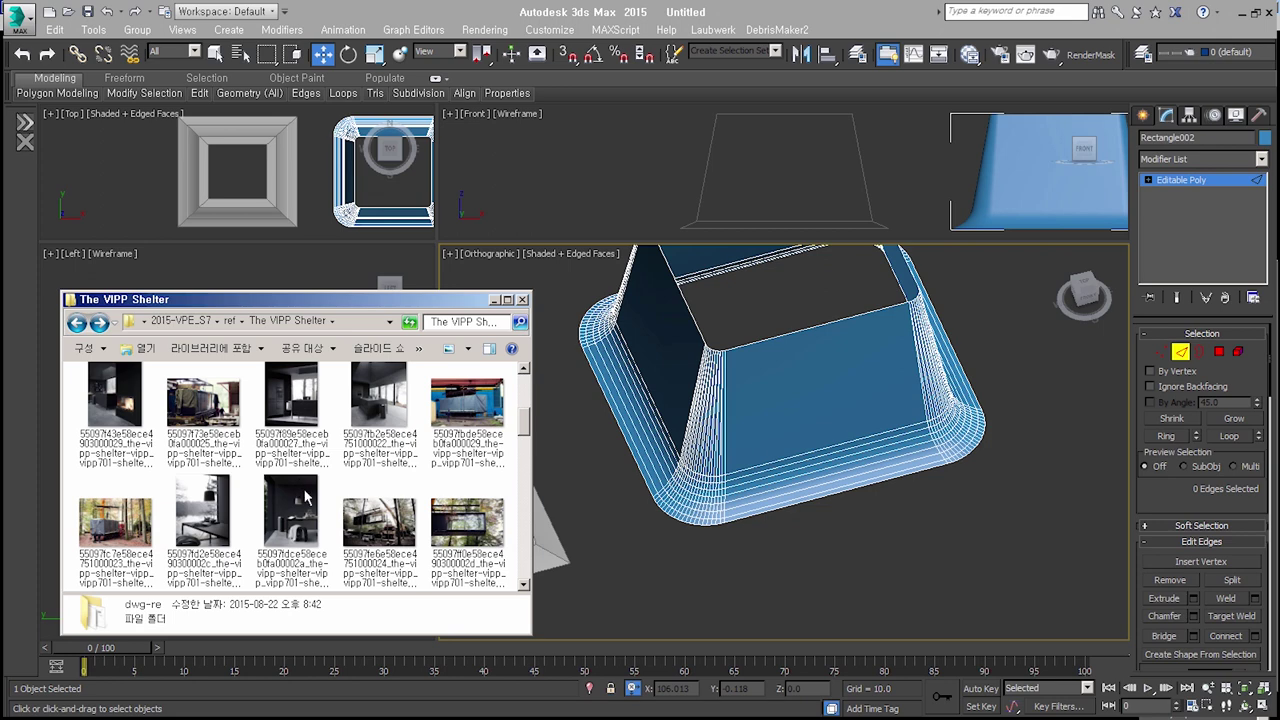
pyautogui.scroll(-1, 306, 497)
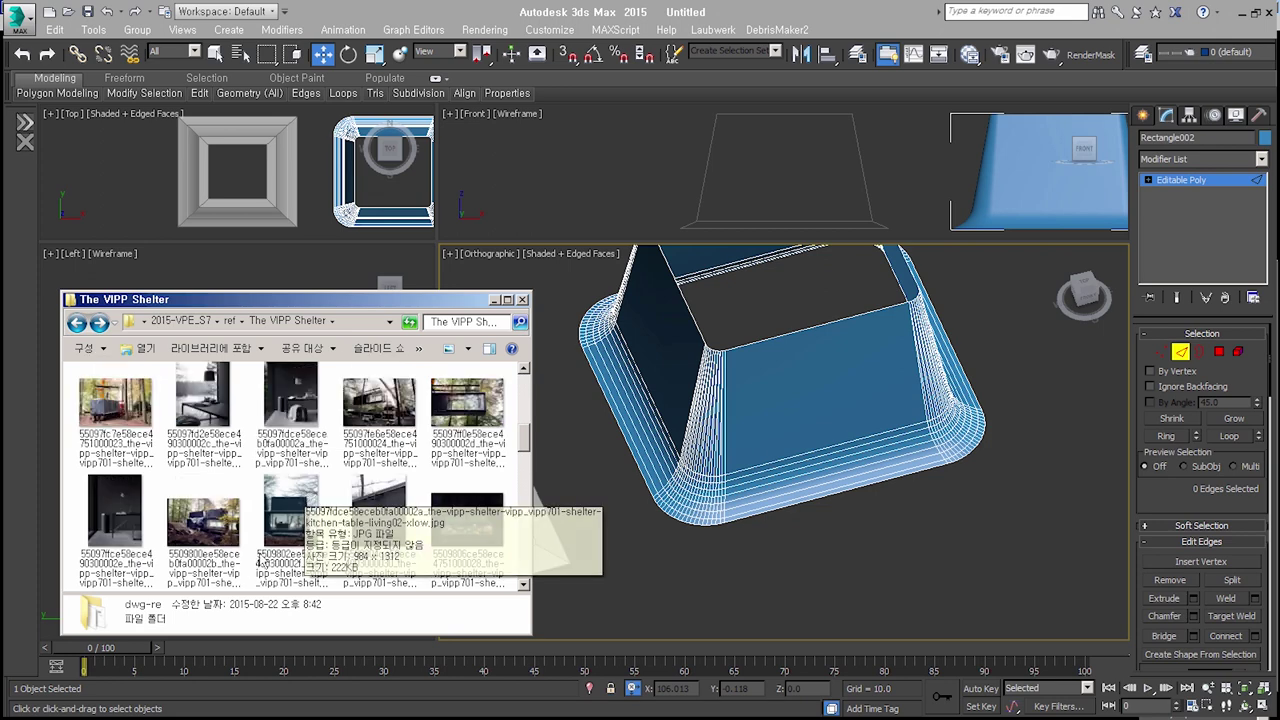
pyautogui.scroll(-1, 256, 545)
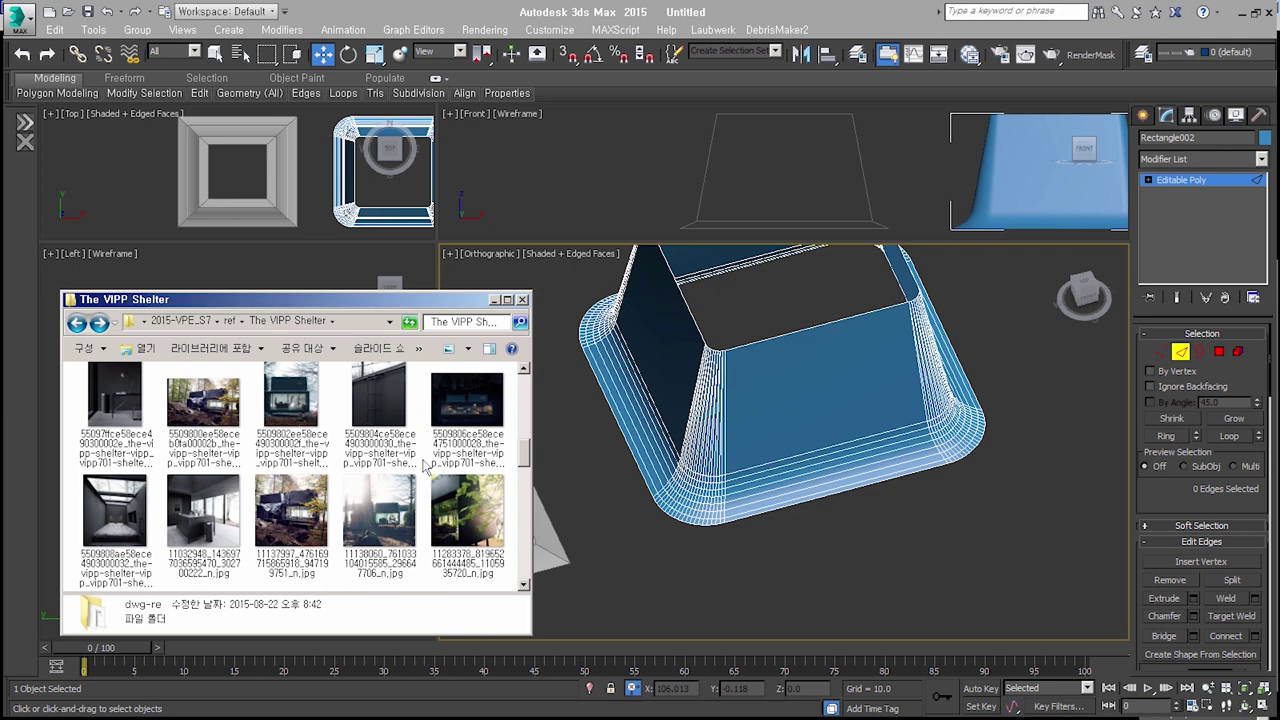
pyautogui.scroll(-2, 379, 483)
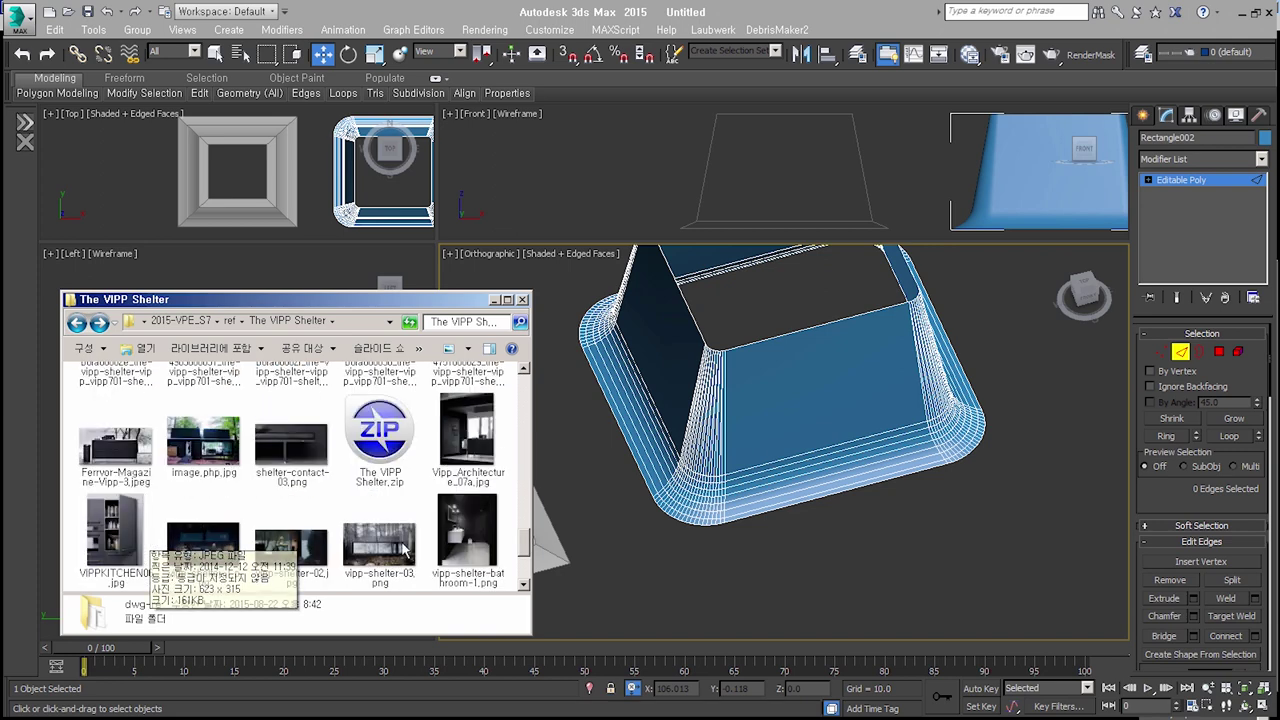
pyautogui.doubleClick(115, 410)
pyautogui.scroll(1, 572, 466)
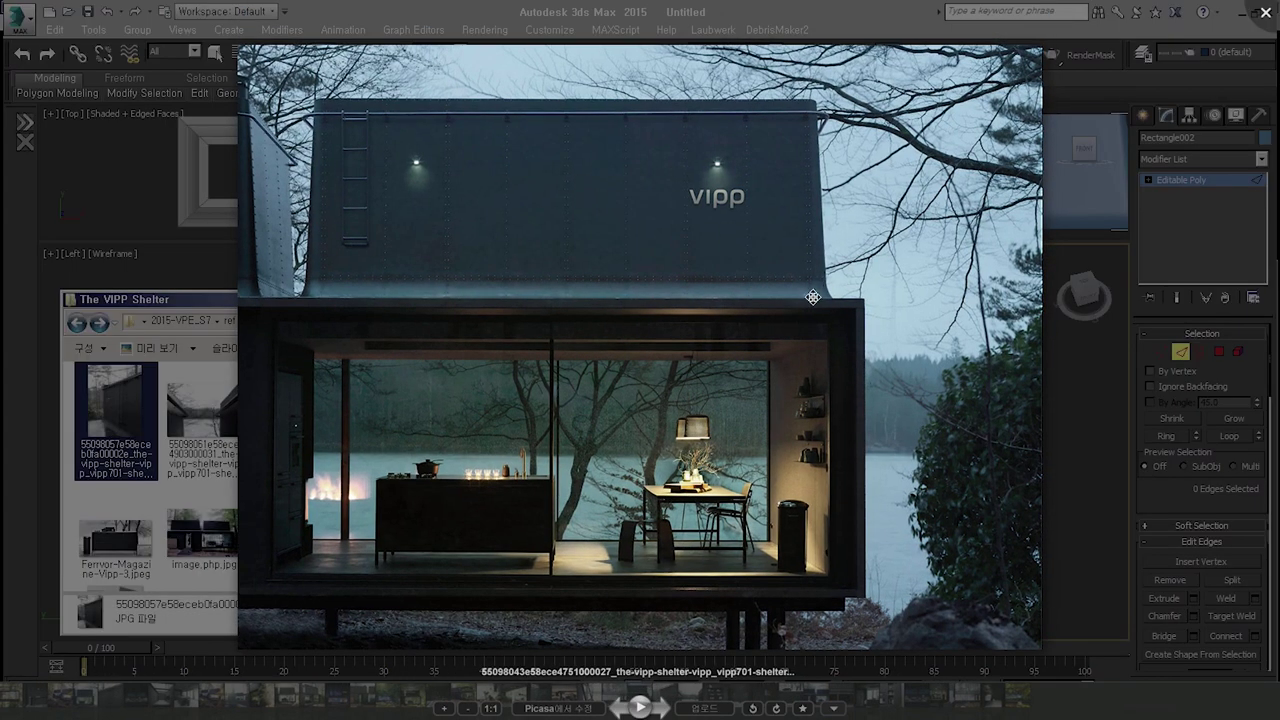
# - Flip to the shelter wall close-up, study it at about 198% zoom, then close Picasa
pyautogui.scroll(-1, 828, 288)
pyautogui.scroll(-1, 803, 305)
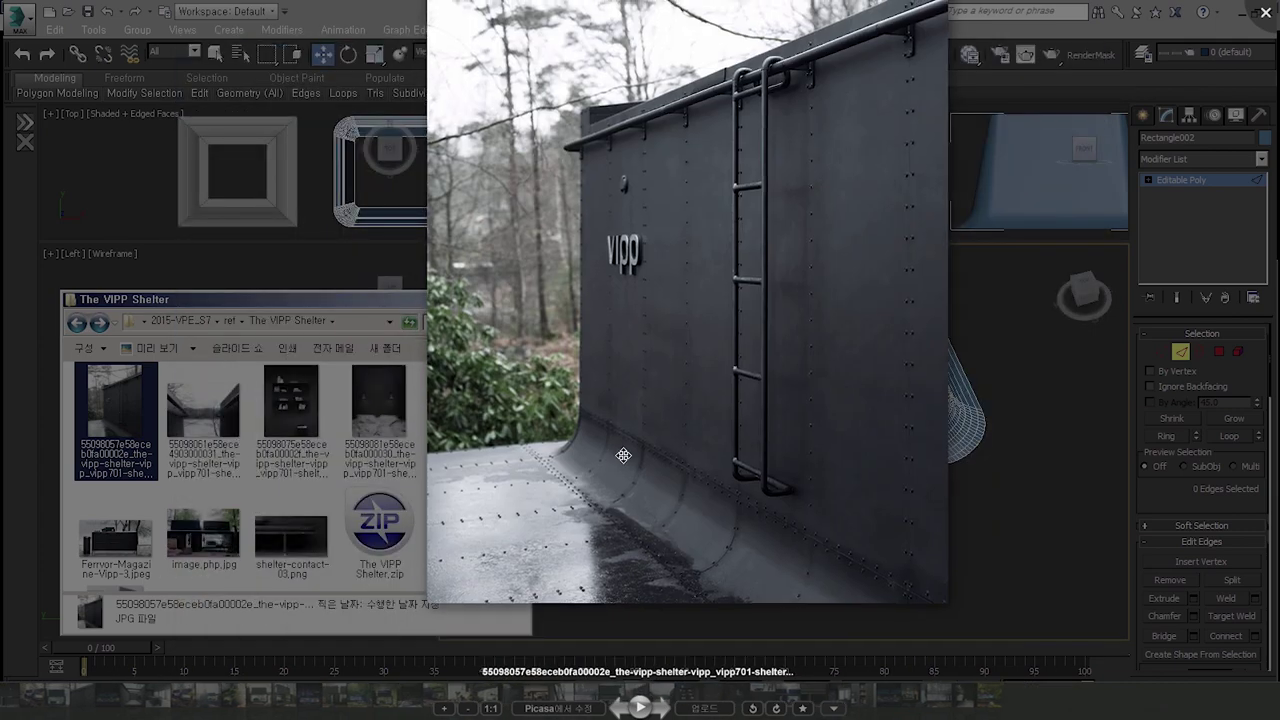
pyautogui.keyDown('ctrl'); pyautogui.scroll(1, 606, 467); pyautogui.keyUp('ctrl')
pyautogui.keyDown('ctrl'); pyautogui.scroll(1, 606, 466); pyautogui.keyUp('ctrl')
pyautogui.keyDown('ctrl'); pyautogui.scroll(1, 595, 464); pyautogui.keyUp('ctrl')
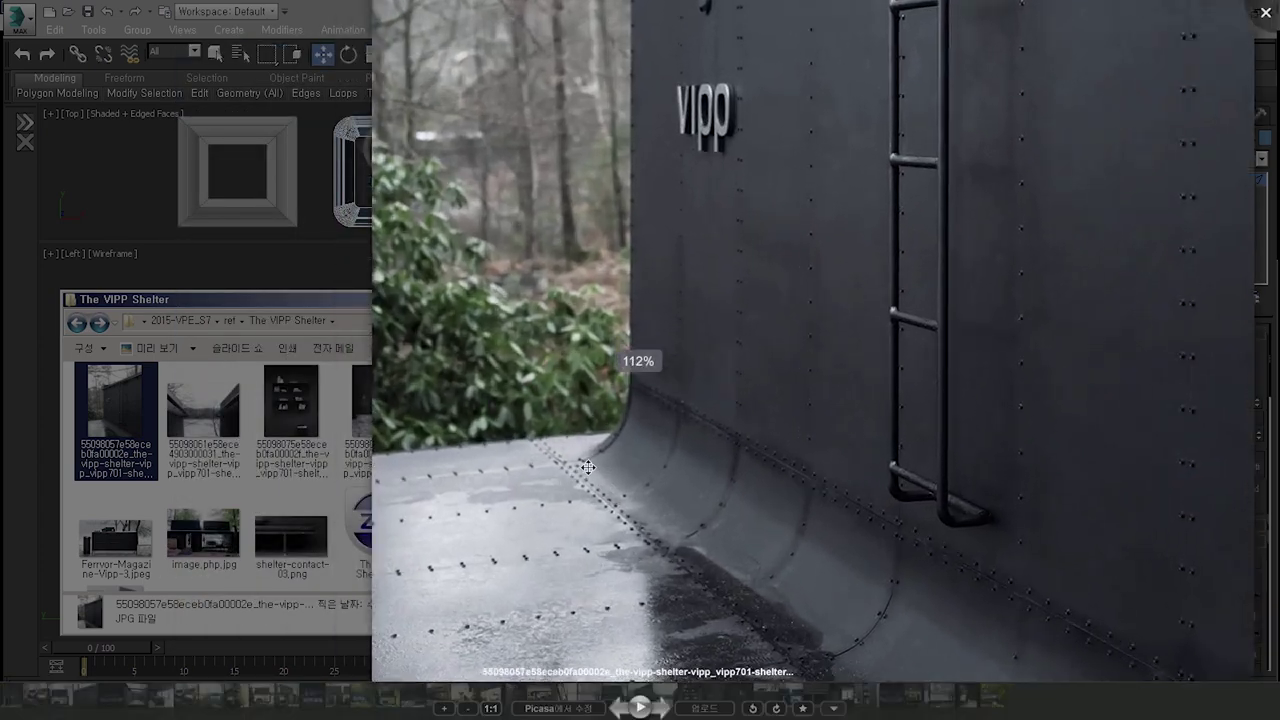
pyautogui.keyDown('ctrl'); pyautogui.scroll(3, 588, 460); pyautogui.keyUp('ctrl')
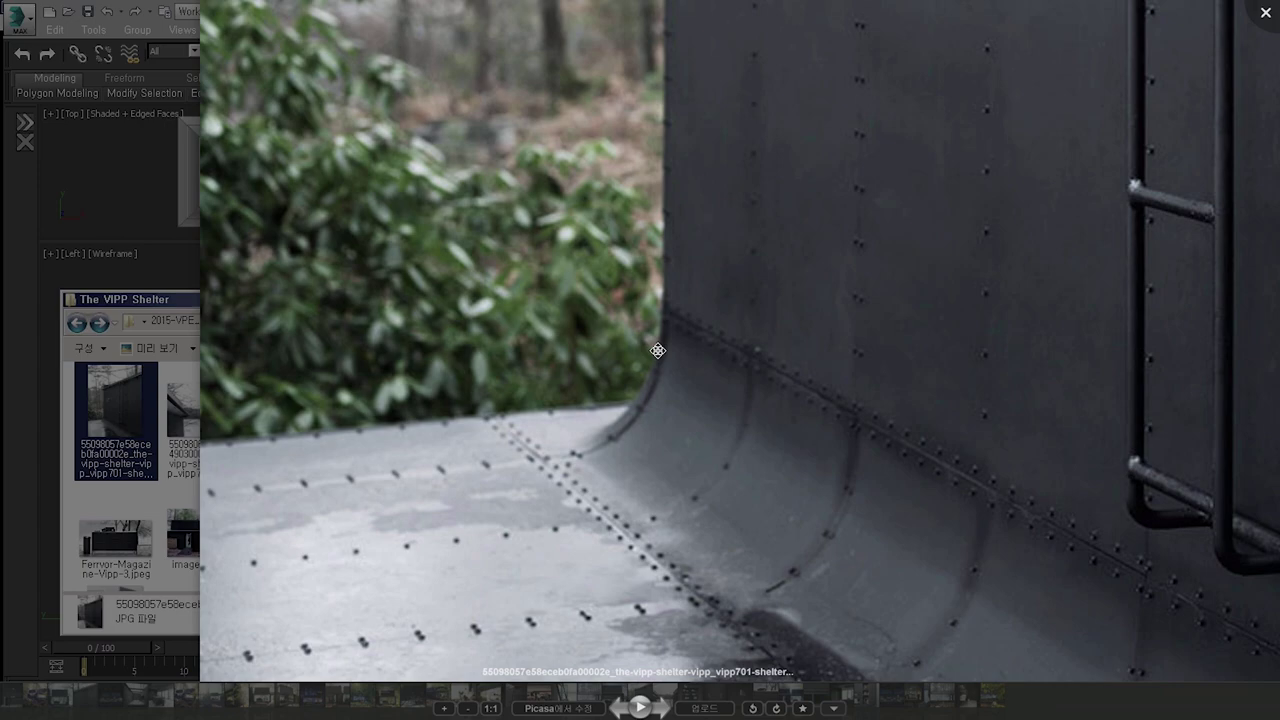
pyautogui.click(1266, 22)
pyautogui.scroll(3, 780, 475)
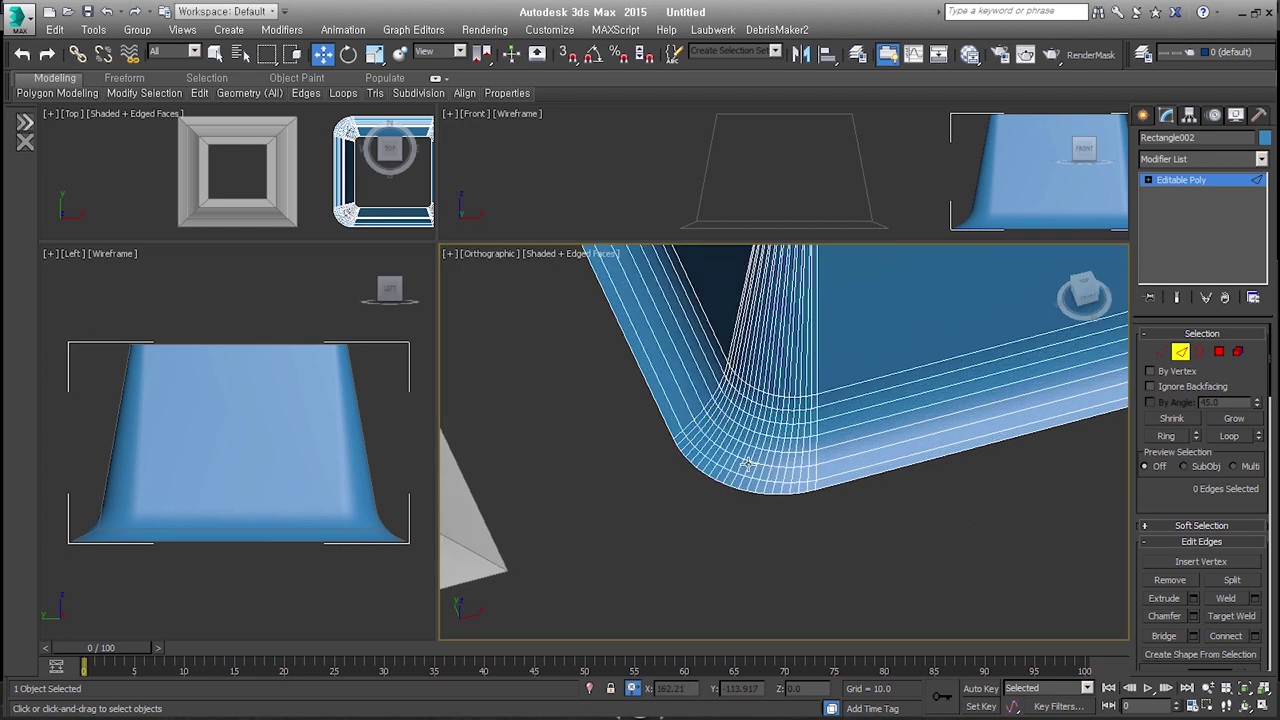
# - Re-enter Edge mode and window-select the edges along the corner curve's bottom rim
pyautogui.keyDown('alt'); pyautogui.moveTo(747, 464); pyautogui.dragTo(823, 481, button='middle'); pyautogui.keyUp('alt')
pyautogui.click(1181, 352)
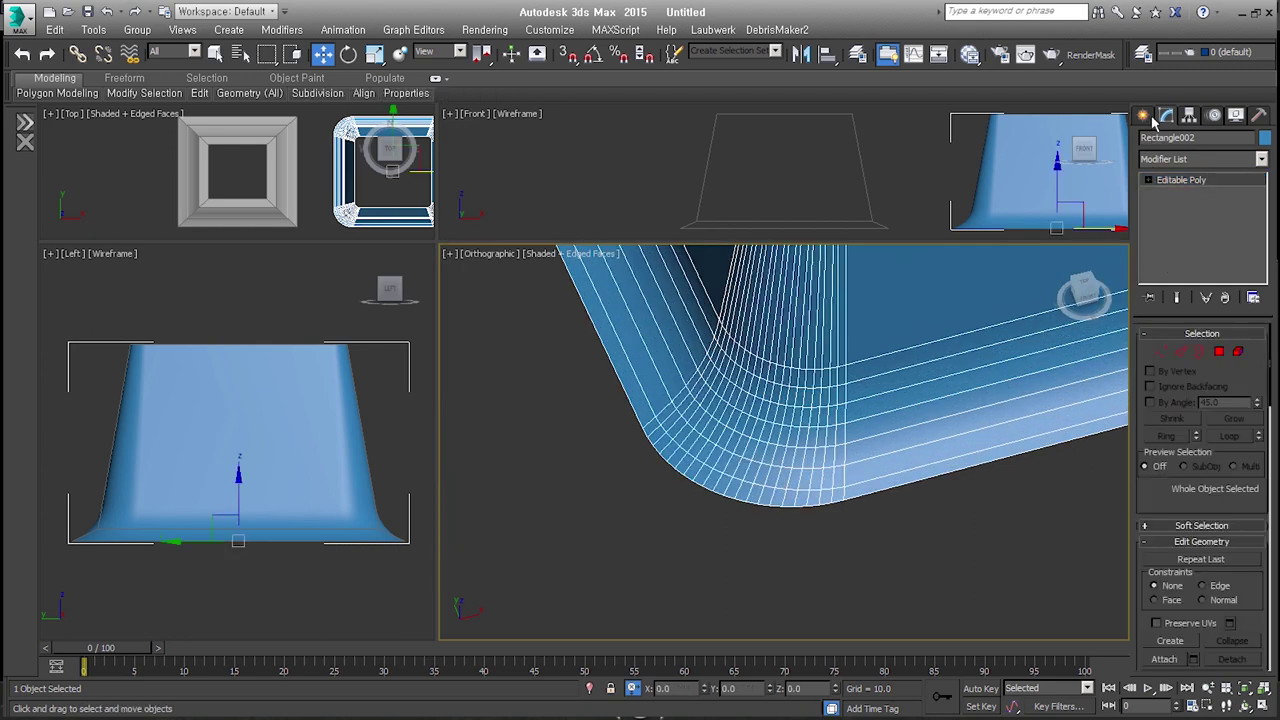
pyautogui.press('2')
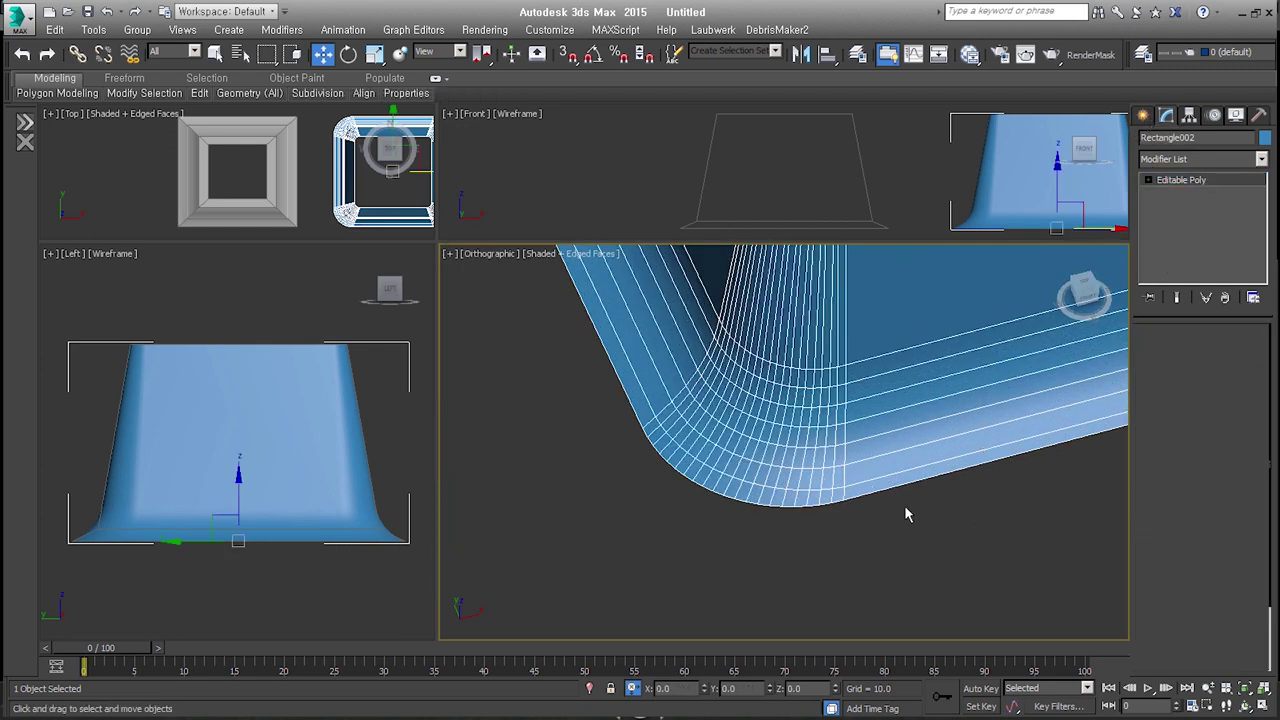
pyautogui.moveTo(667, 461)
pyautogui.keyDown('alt'); pyautogui.mouseDown(button='middle')
pyautogui.moveTo(609, 569)
pyautogui.moveTo(574, 571)
pyautogui.moveTo(543, 506)
pyautogui.mouseUp(button='middle'); pyautogui.keyUp('alt')
pyautogui.click(539, 487)
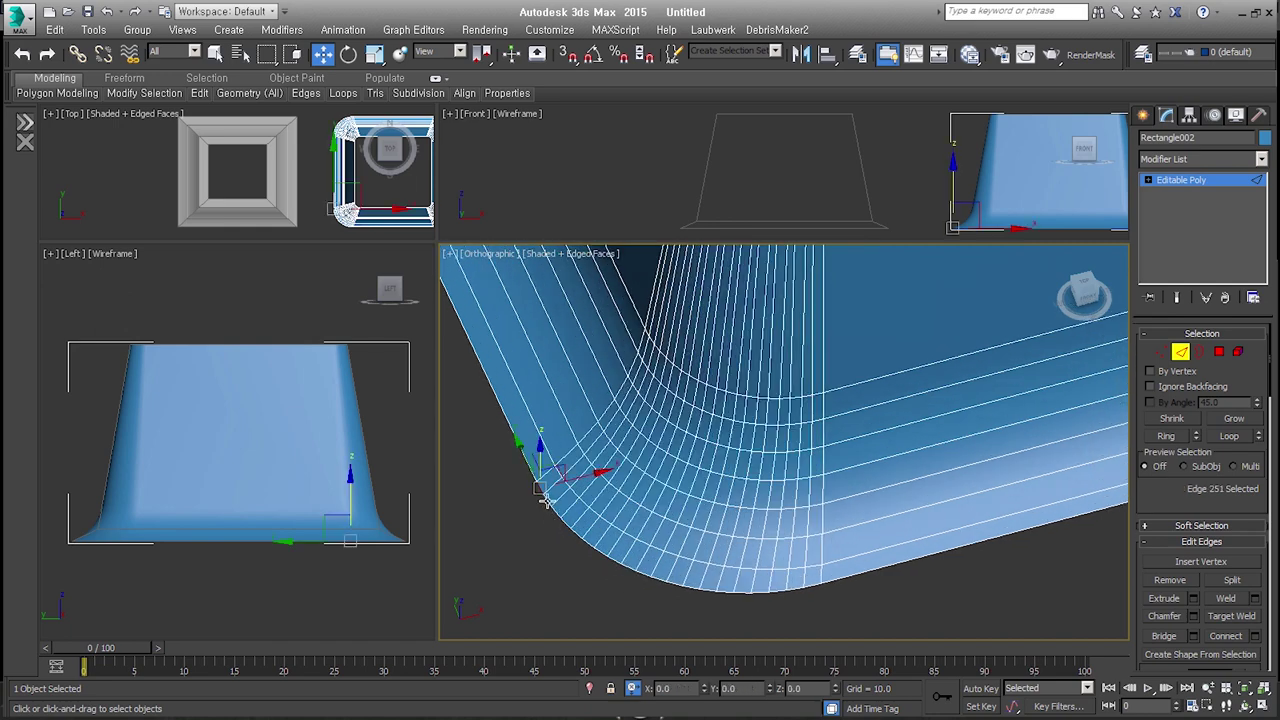
pyautogui.click(806, 590)
pyautogui.moveTo(856, 622); pyautogui.dragTo(677, 591)
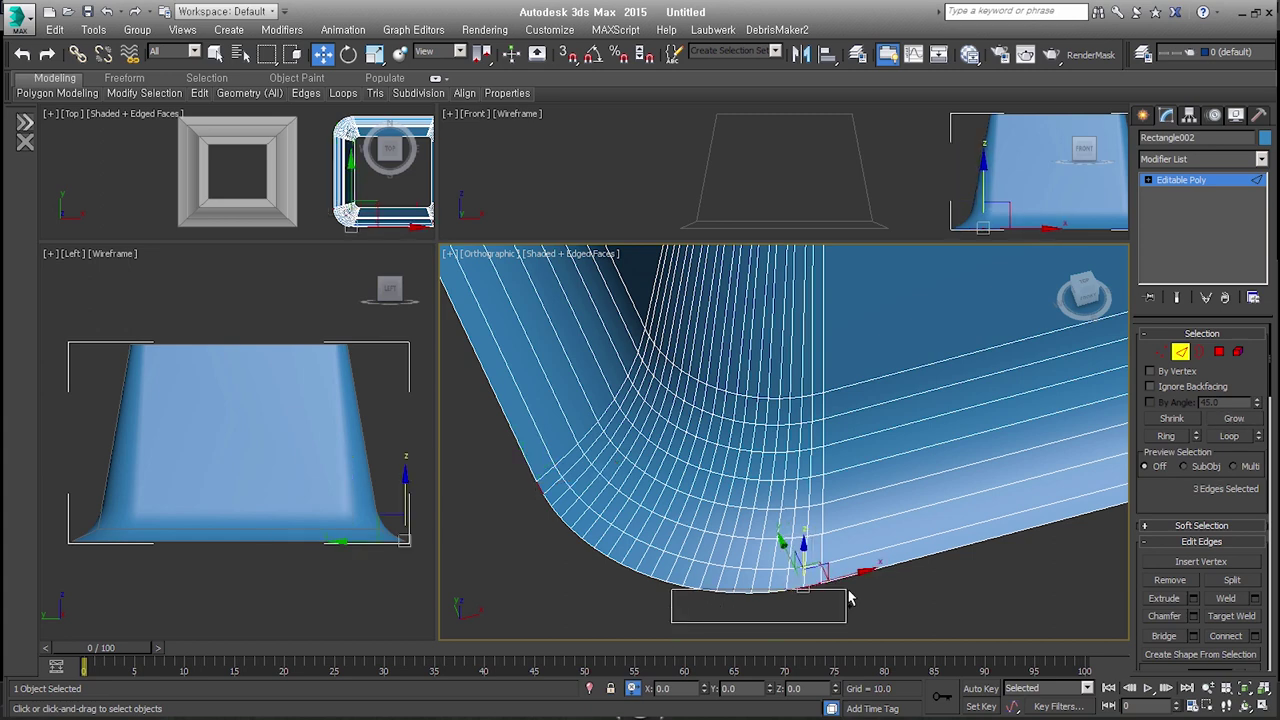
# - Add the remaining corner-curve edges, Shift-extrude them outward and collapse them to one point
pyautogui.moveTo(502, 472)
pyautogui.mouseDown()
pyautogui.moveTo(534, 548)
pyautogui.moveTo(558, 562)
pyautogui.mouseUp()
pyautogui.keyDown('alt'); pyautogui.moveTo(560, 560); pyautogui.dragTo(600, 560, button='middle'); pyautogui.keyUp('alt')
pyautogui.keyDown('ctrl'); pyautogui.moveTo(548, 444); pyautogui.dragTo(616, 594); pyautogui.keyUp('ctrl')
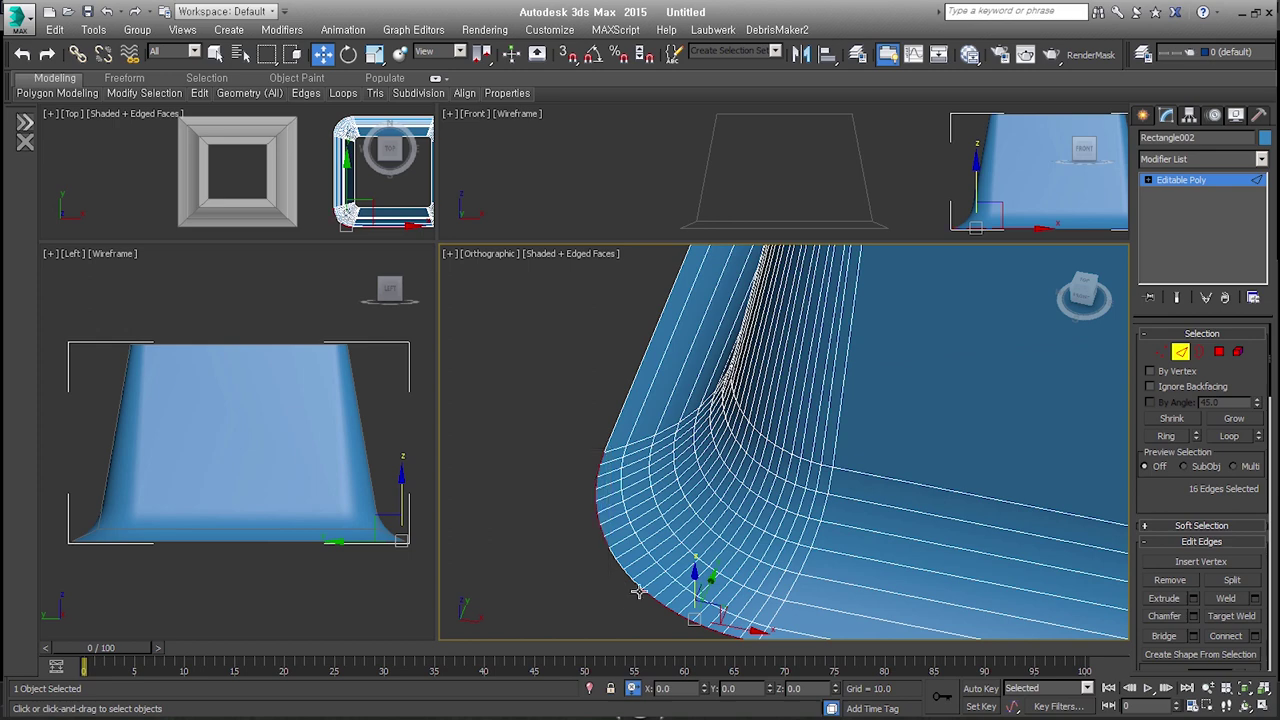
pyautogui.keyDown('alt'); pyautogui.moveTo(638, 592); pyautogui.dragTo(585, 578, button='middle'); pyautogui.keyUp('alt')
pyautogui.keyDown('ctrl'); pyautogui.moveTo(586, 517); pyautogui.dragTo(626, 609); pyautogui.keyUp('ctrl')
pyautogui.moveTo(626, 609)
pyautogui.keyDown('alt'); pyautogui.mouseDown(button='middle')
pyautogui.moveTo(698, 632)
pyautogui.moveTo(740, 500)
pyautogui.mouseUp(button='middle'); pyautogui.keyUp('alt')
pyautogui.keyDown('shift'); pyautogui.moveTo(711, 476); pyautogui.dragTo(591, 551); pyautogui.keyUp('shift')
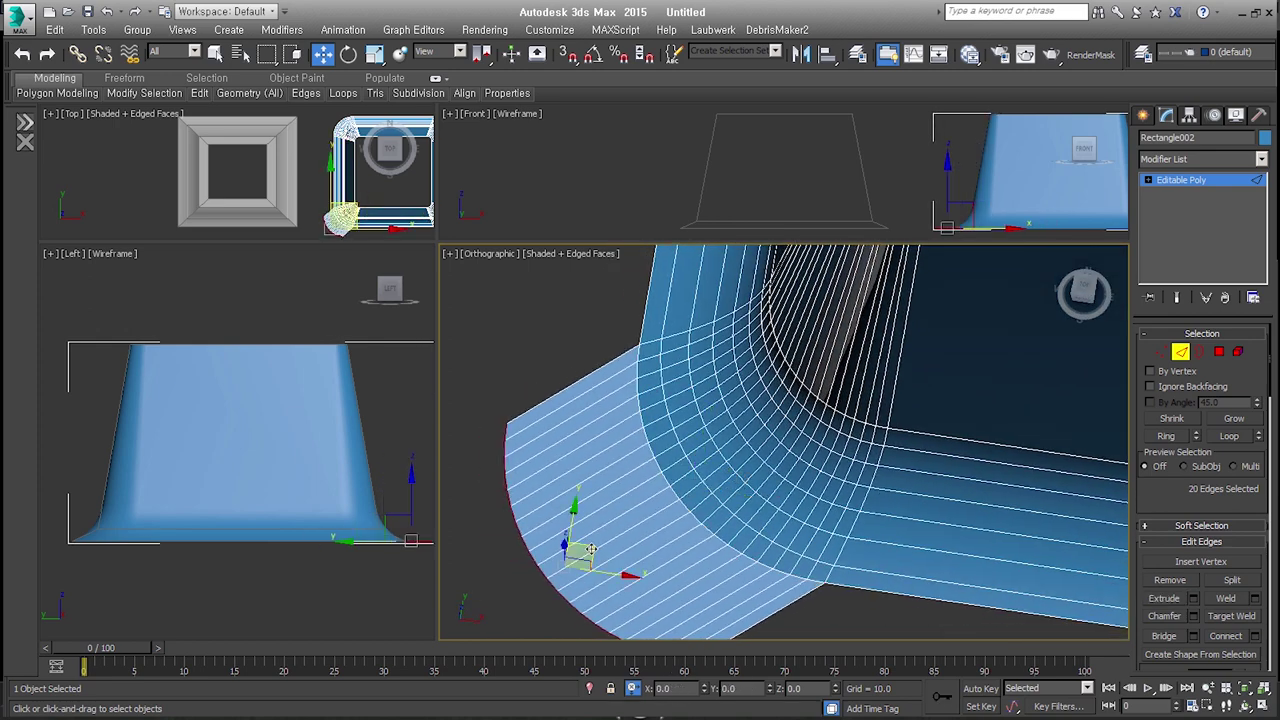
pyautogui.hotkey('ctrl', 'alt', 'c')
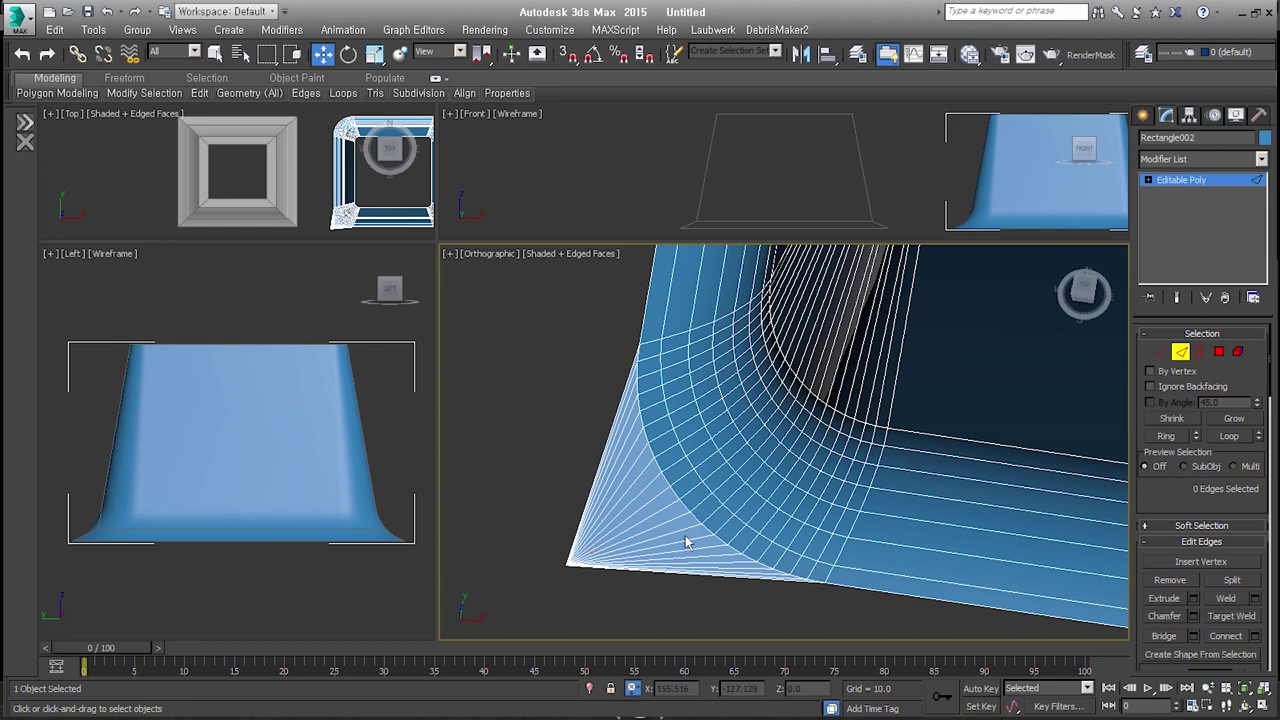
# - Select the collapsed vertex and snap-move it back near the lower corner
pyautogui.press('1')
pyautogui.click(568, 563)
pyautogui.moveTo(633, 588)
pyautogui.mouseDown(button='middle')
pyautogui.moveTo(665, 530)
pyautogui.moveTo(701, 541)
pyautogui.moveTo(660, 560)
pyautogui.moveTo(617, 530)
pyautogui.mouseUp(button='middle')
pyautogui.press('s')
pyautogui.moveTo(617, 530); pyautogui.dragTo(620, 368)
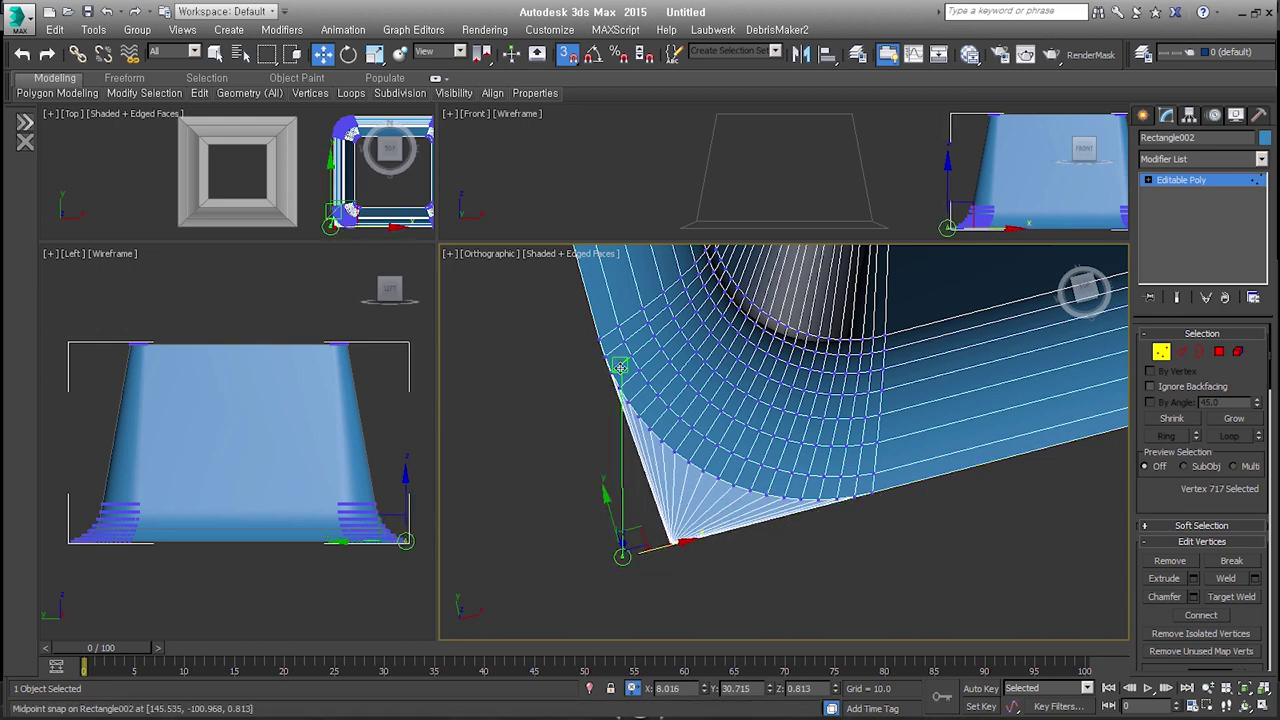
pyautogui.moveTo(620, 368); pyautogui.dragTo(651, 535)
# - Inspect the smoothed skirt corner from inside and below, then deselect the vertex
pyautogui.scroll(3, 630, 415)
pyautogui.scroll(2, 630, 415)
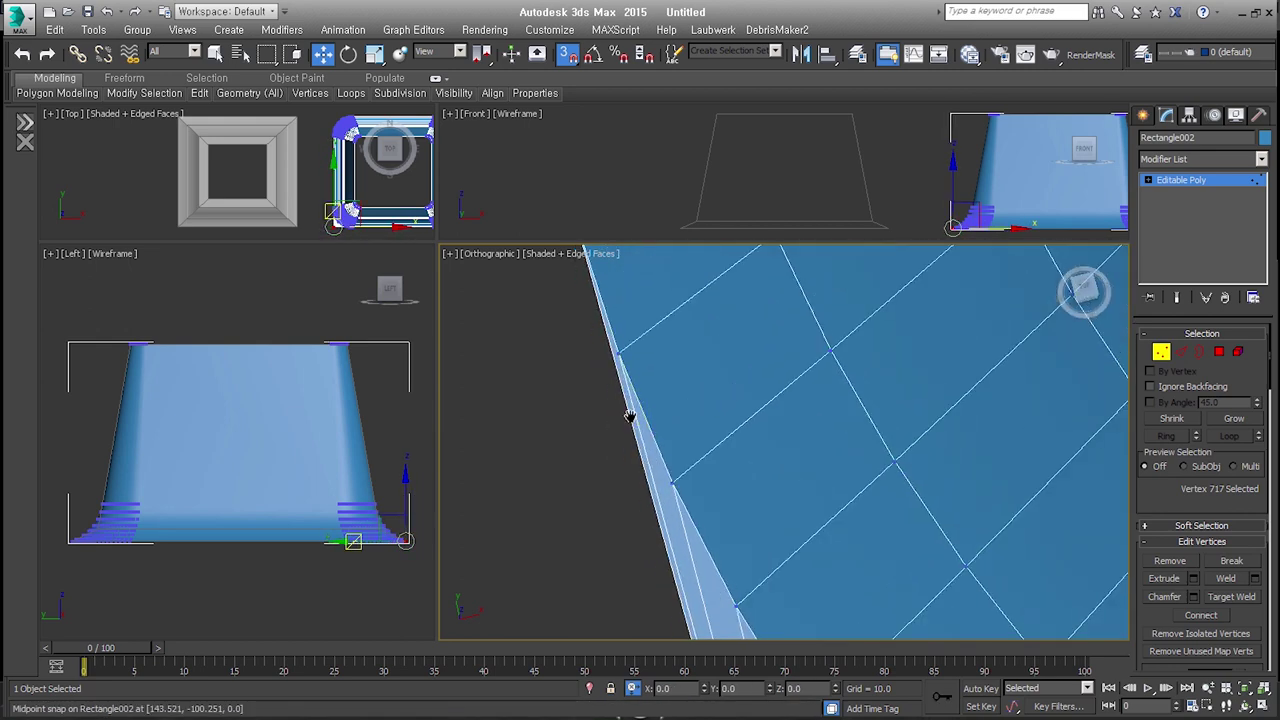
pyautogui.moveTo(630, 415); pyautogui.dragTo(648, 441, button='middle')
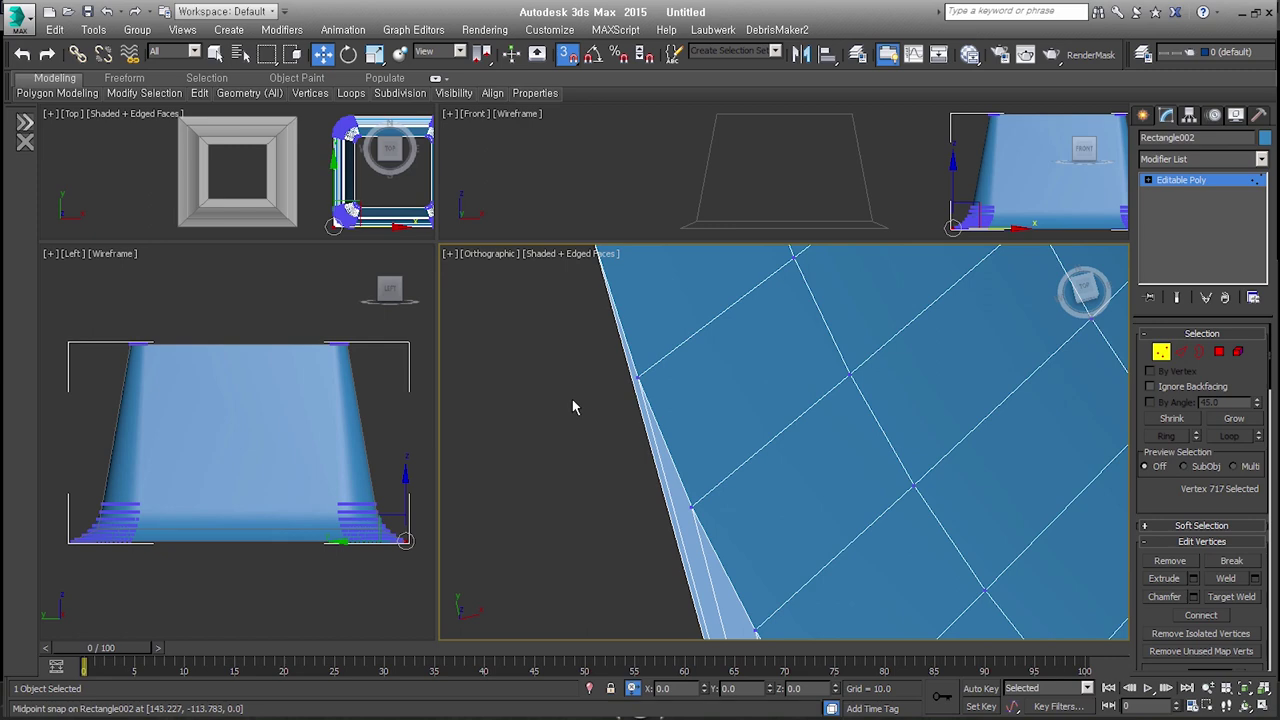
pyautogui.scroll(-3, 573, 404)
pyautogui.scroll(-2, 900, 280)
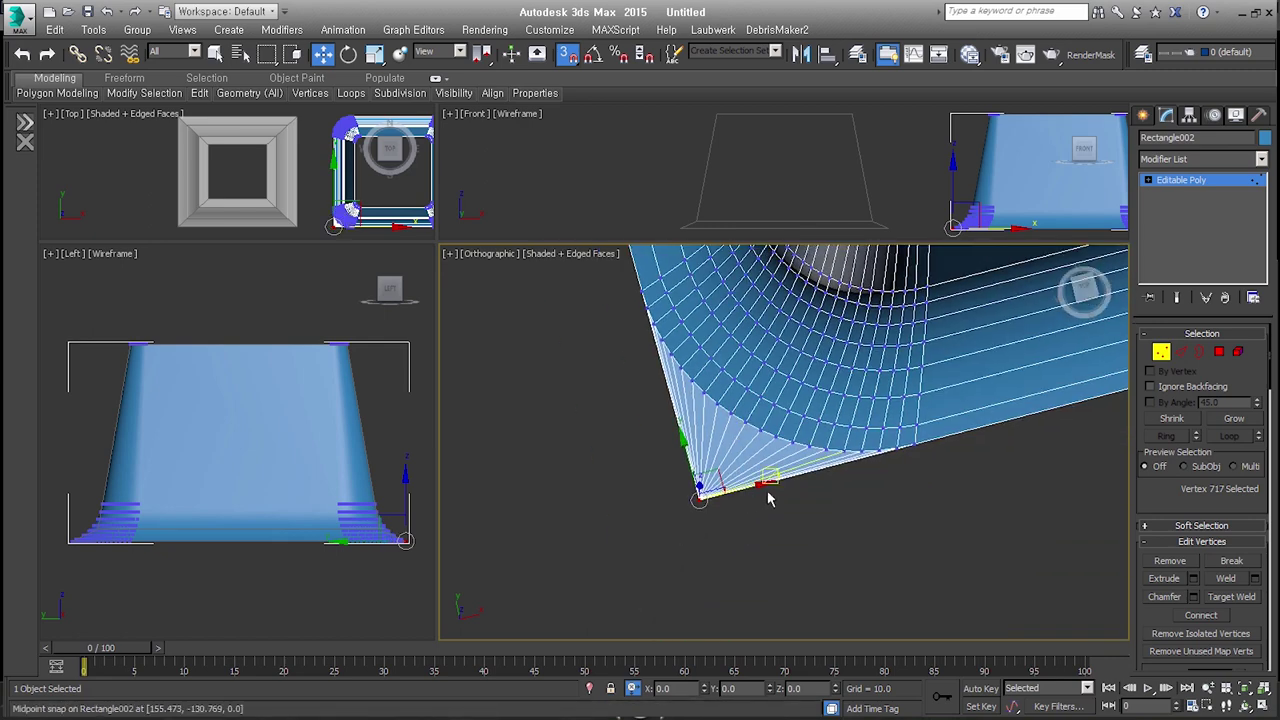
pyautogui.keyDown('alt'); pyautogui.moveTo(754, 500); pyautogui.dragTo(790, 357, button='middle'); pyautogui.keyUp('alt')
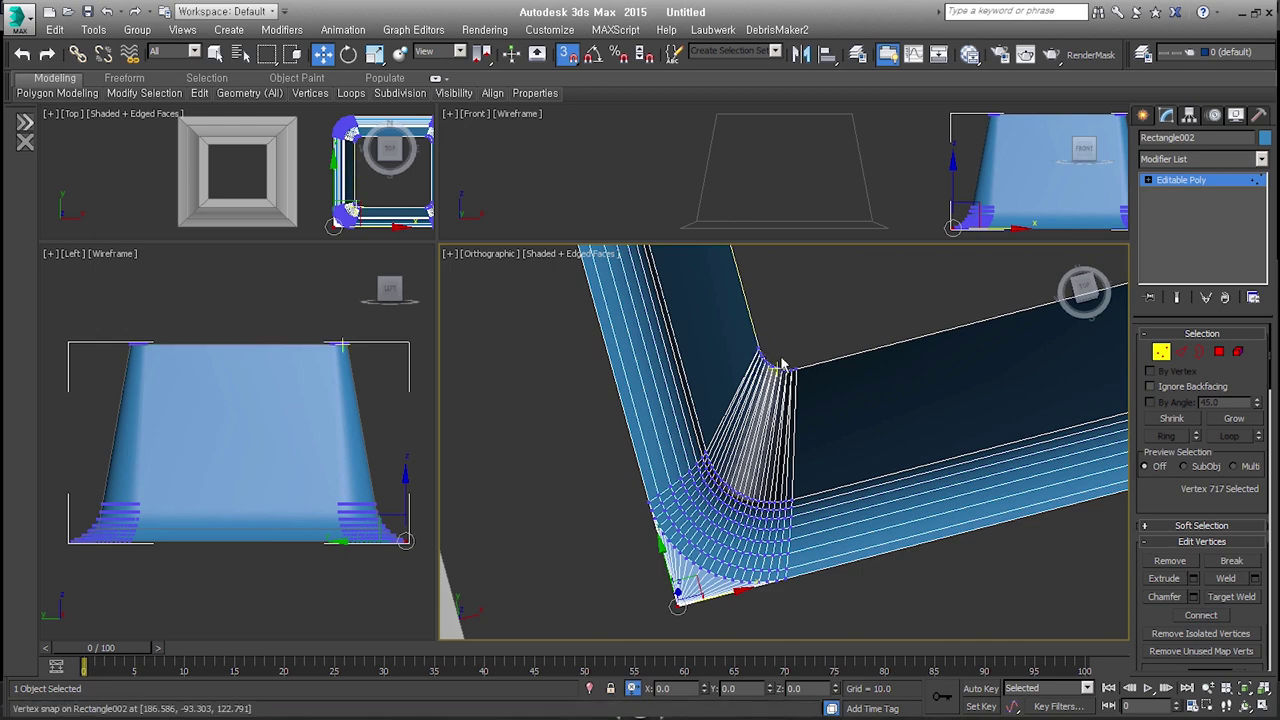
pyautogui.keyDown('alt'); pyautogui.moveTo(783, 365); pyautogui.dragTo(740, 527, button='middle'); pyautogui.keyUp('alt')
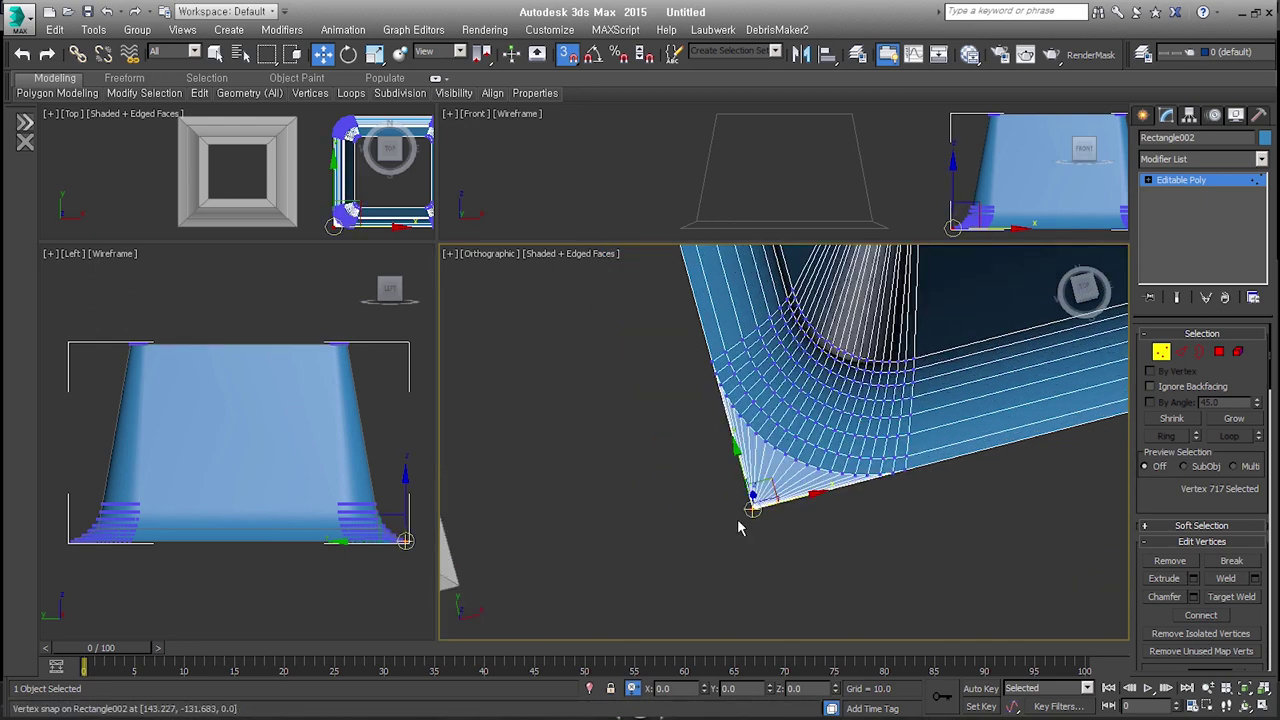
pyautogui.click(800, 520)
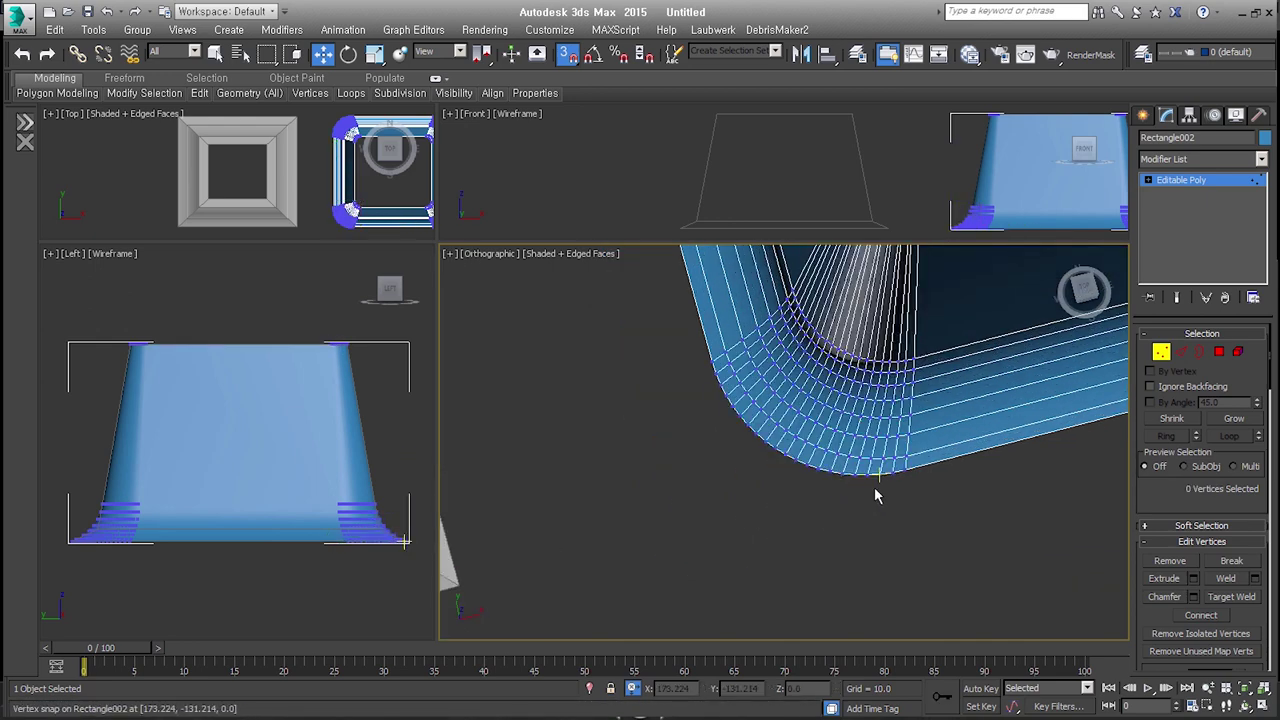
pyautogui.scroll(-3, 725, 595)
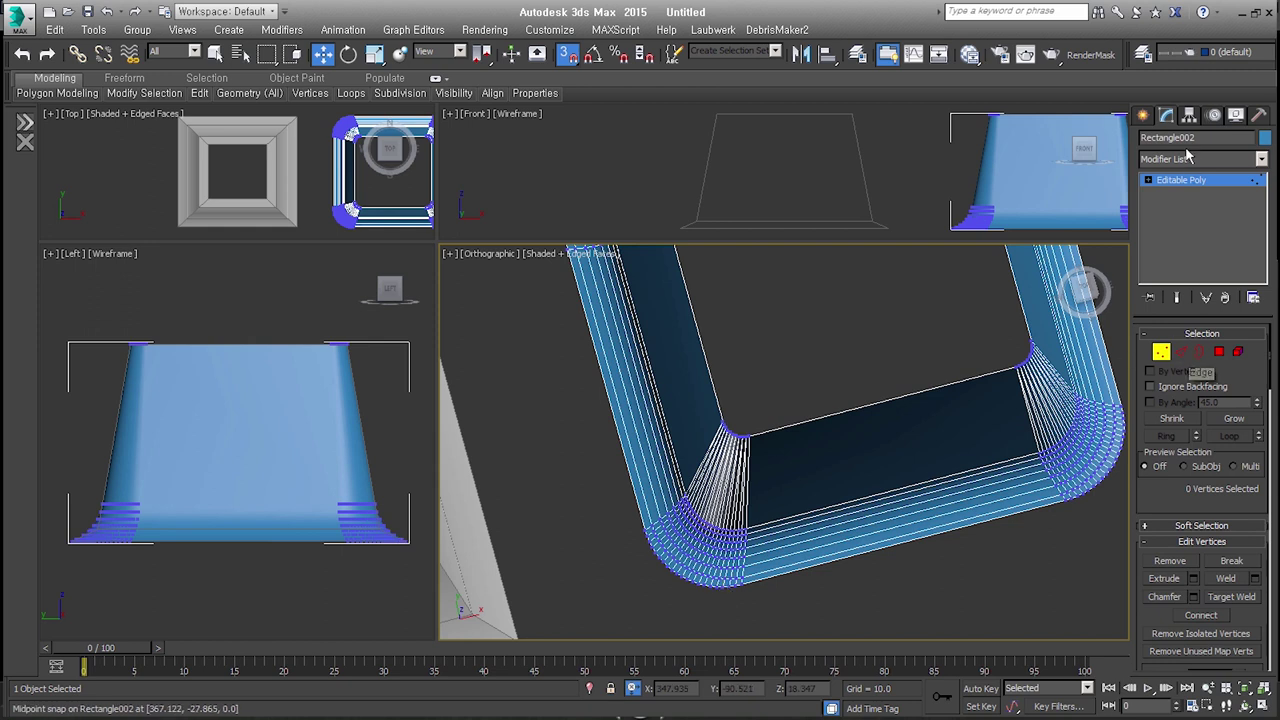
pyautogui.click(1142, 115)
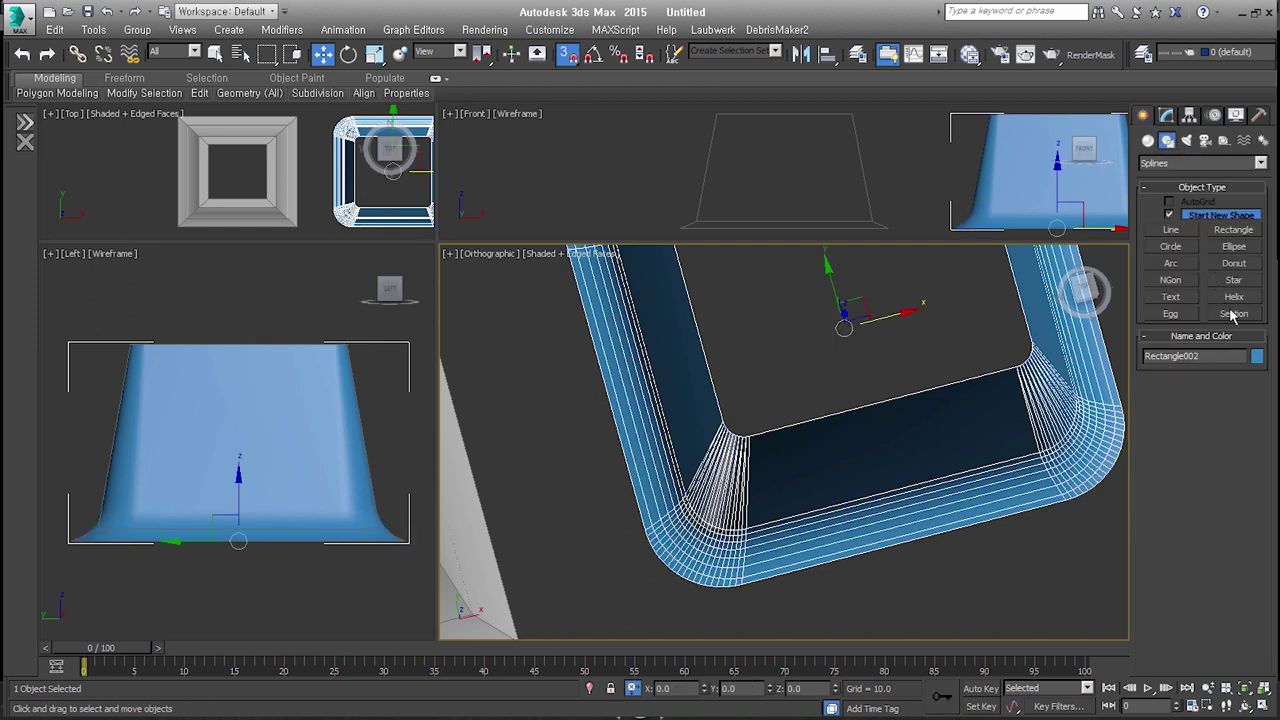
# - Draw a 35.8 × 35.8 Plane in the Top view at the ring's top-left corner
pyautogui.click(1148, 140)
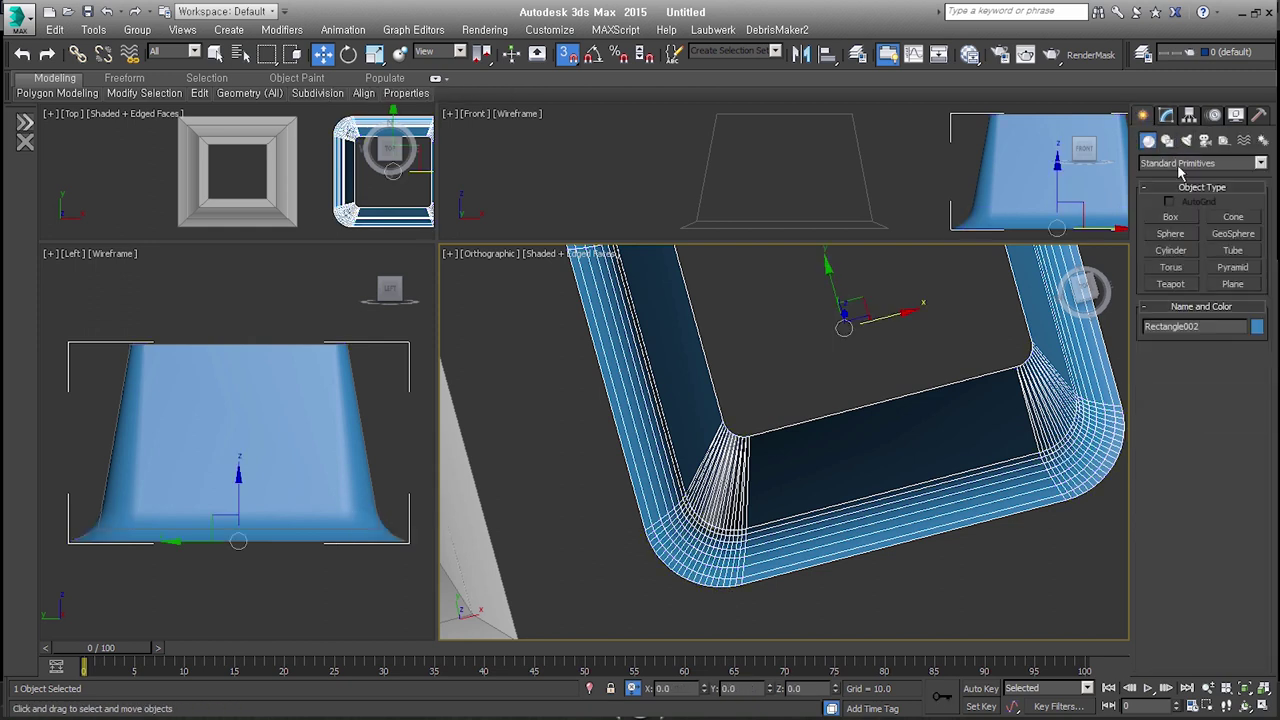
pyautogui.click(1233, 284)
pyautogui.press('t')
pyautogui.press('z')
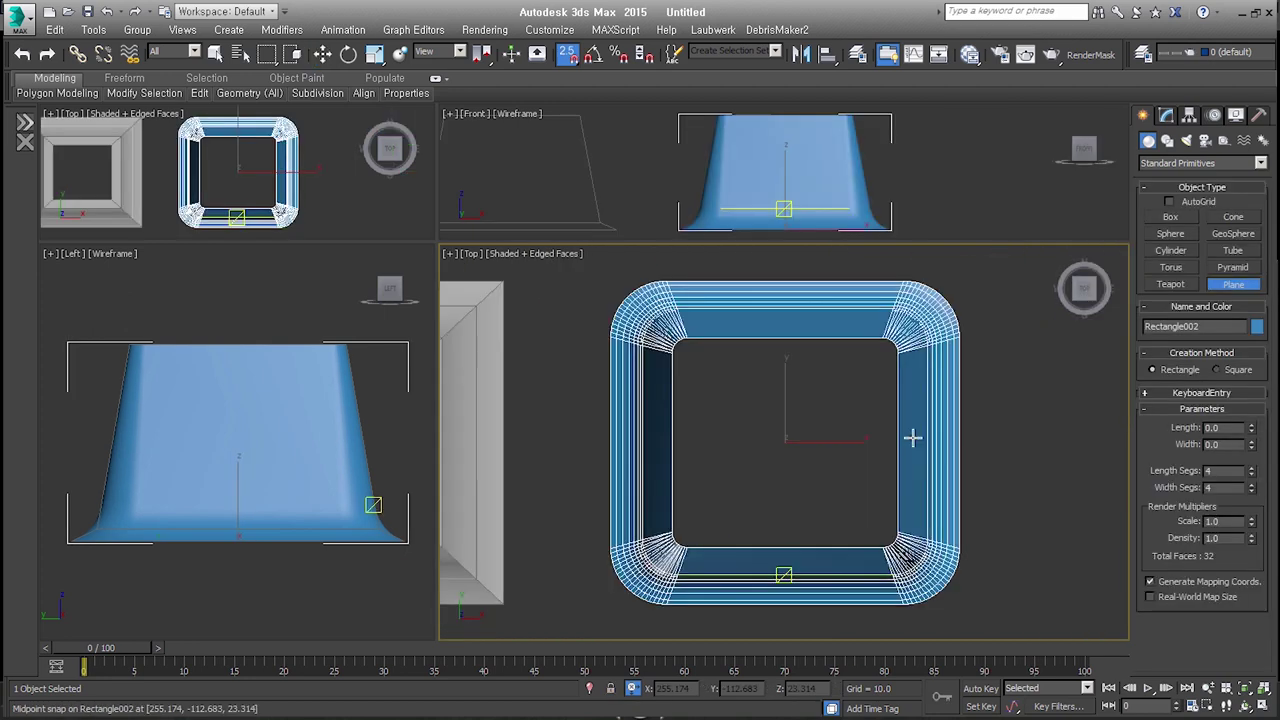
pyautogui.scroll(5, 786, 443)
pyautogui.moveTo(786, 443); pyautogui.dragTo(794, 486, button='middle')
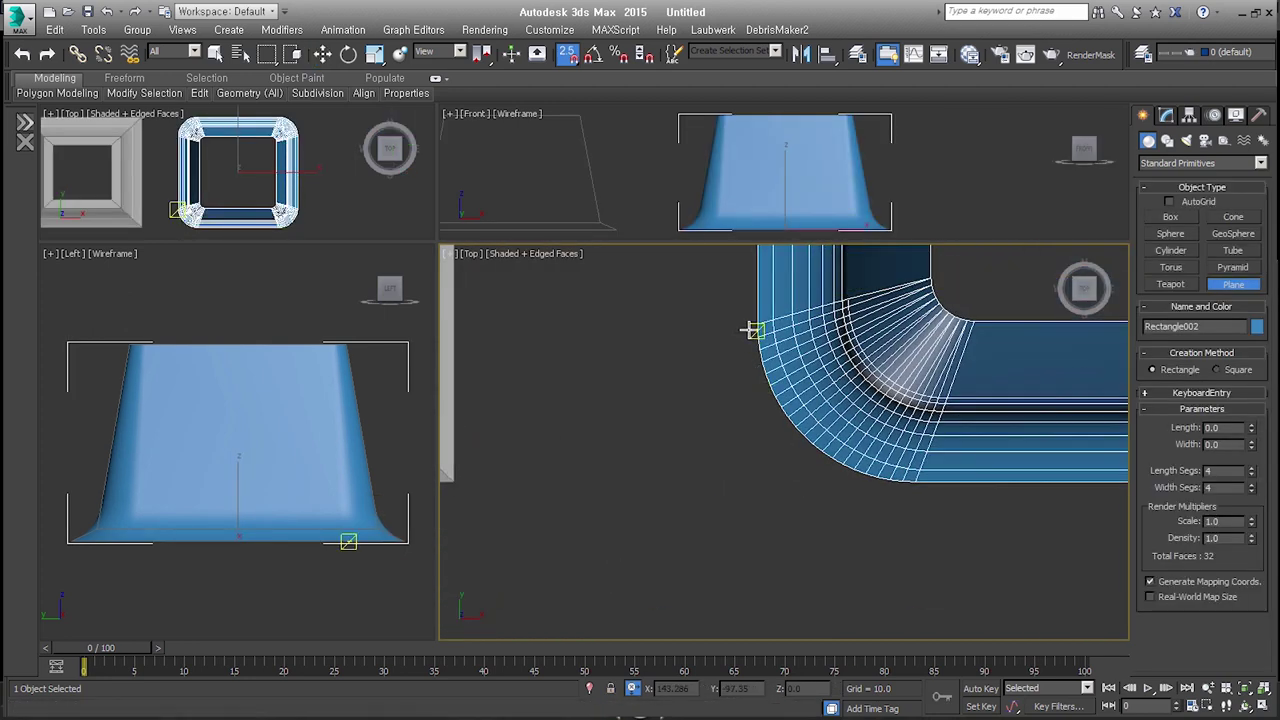
pyautogui.moveTo(914, 484); pyautogui.dragTo(758, 323)
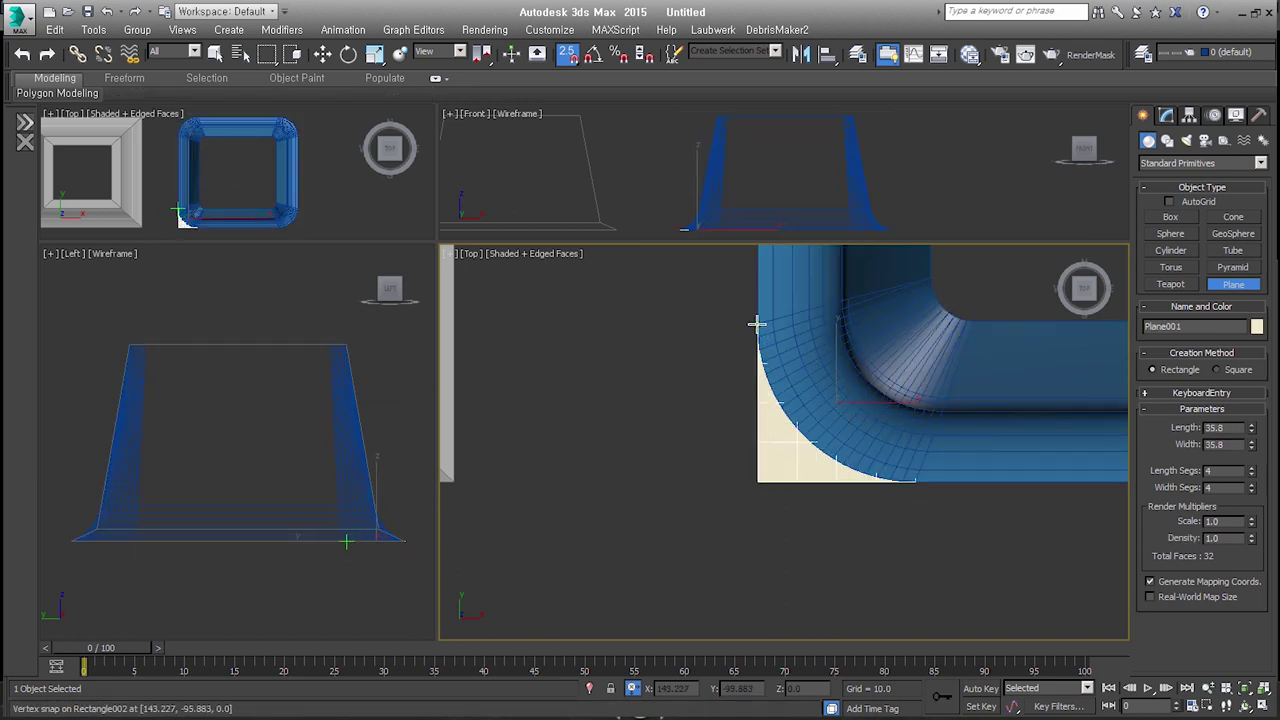
# - Move the plane down so its top edge snaps to the ring
pyautogui.press('w')
pyautogui.moveTo(835, 400); pyautogui.dragTo(835, 583)
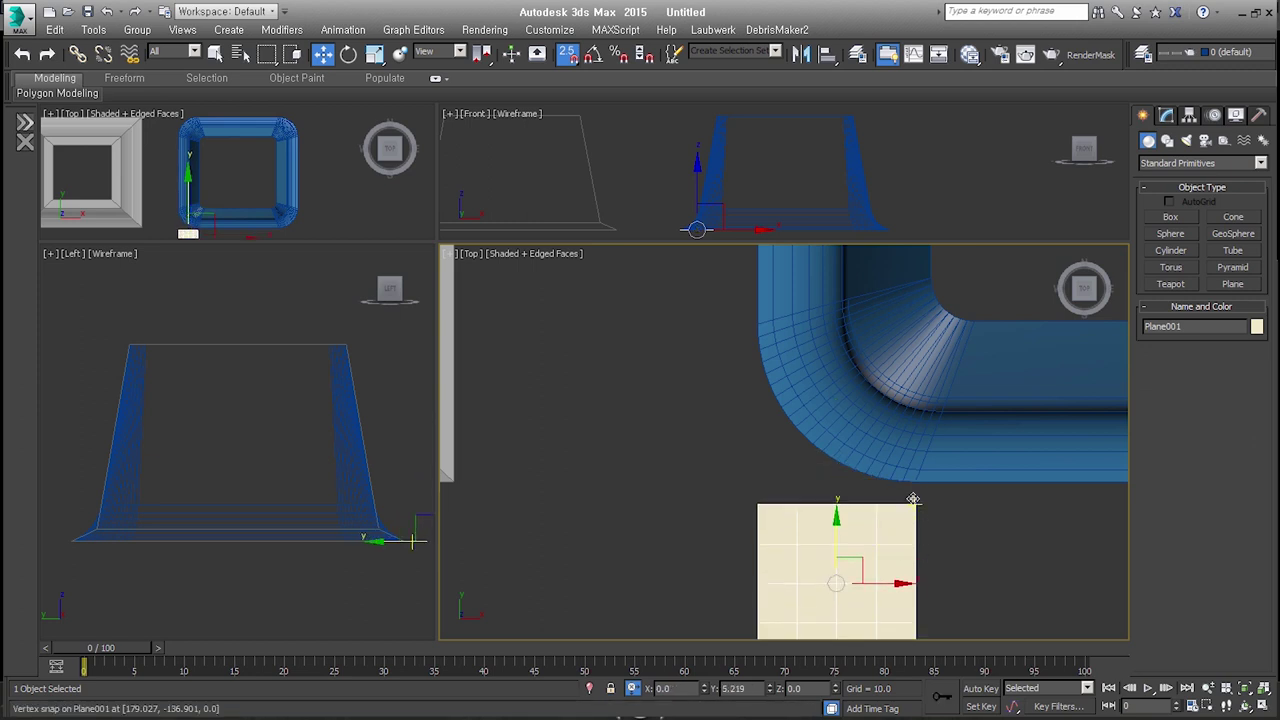
pyautogui.moveTo(913, 498); pyautogui.dragTo(913, 477)
pyautogui.moveTo(913, 477); pyautogui.dragTo(910, 456, button='middle')
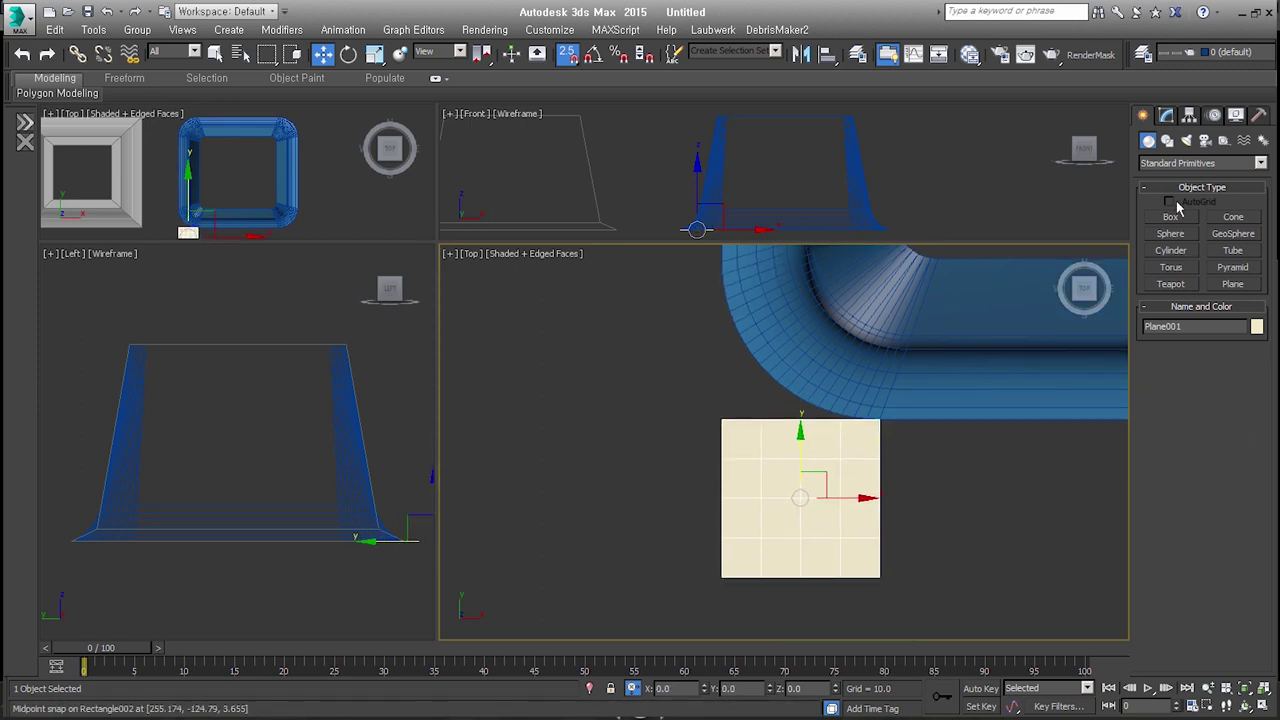
pyautogui.click(1166, 115)
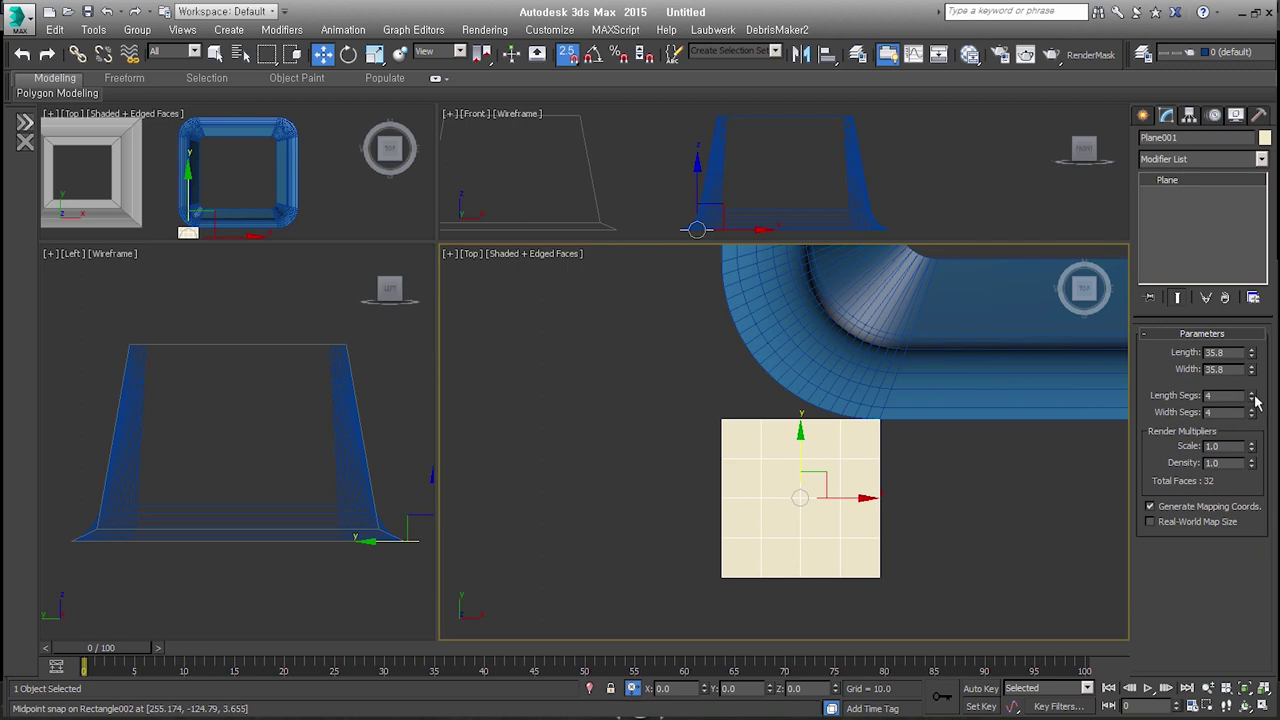
# - Convert the plane to Editable Poly and Shift-extrude its edge to add faces leftward
pyautogui.rightClick(751, 461)
pyautogui.click(1050, 385)
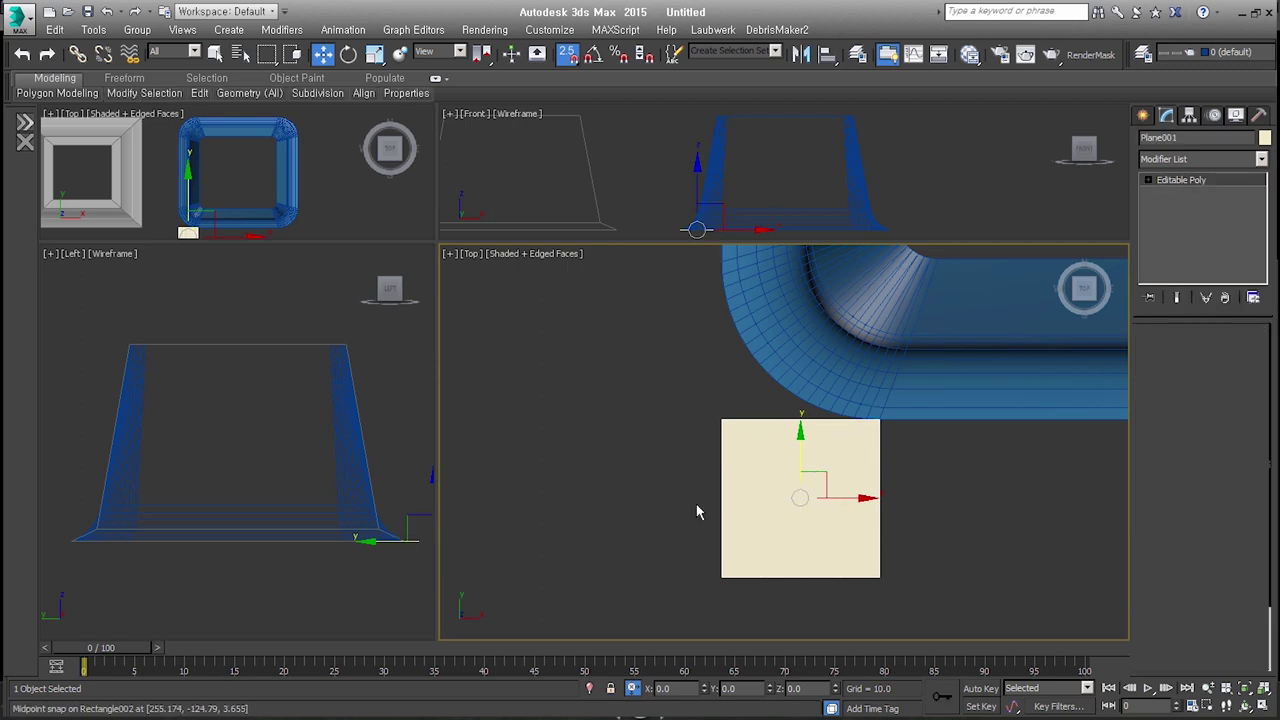
pyautogui.press('2')
pyautogui.click(721, 498)
pyautogui.moveTo(721, 497); pyautogui.dragTo(719, 268)
pyautogui.rightClick(741, 343)
pyautogui.moveTo(765, 518); pyautogui.dragTo(829, 514, button='middle')
pyautogui.scroll(-2, 828, 520)
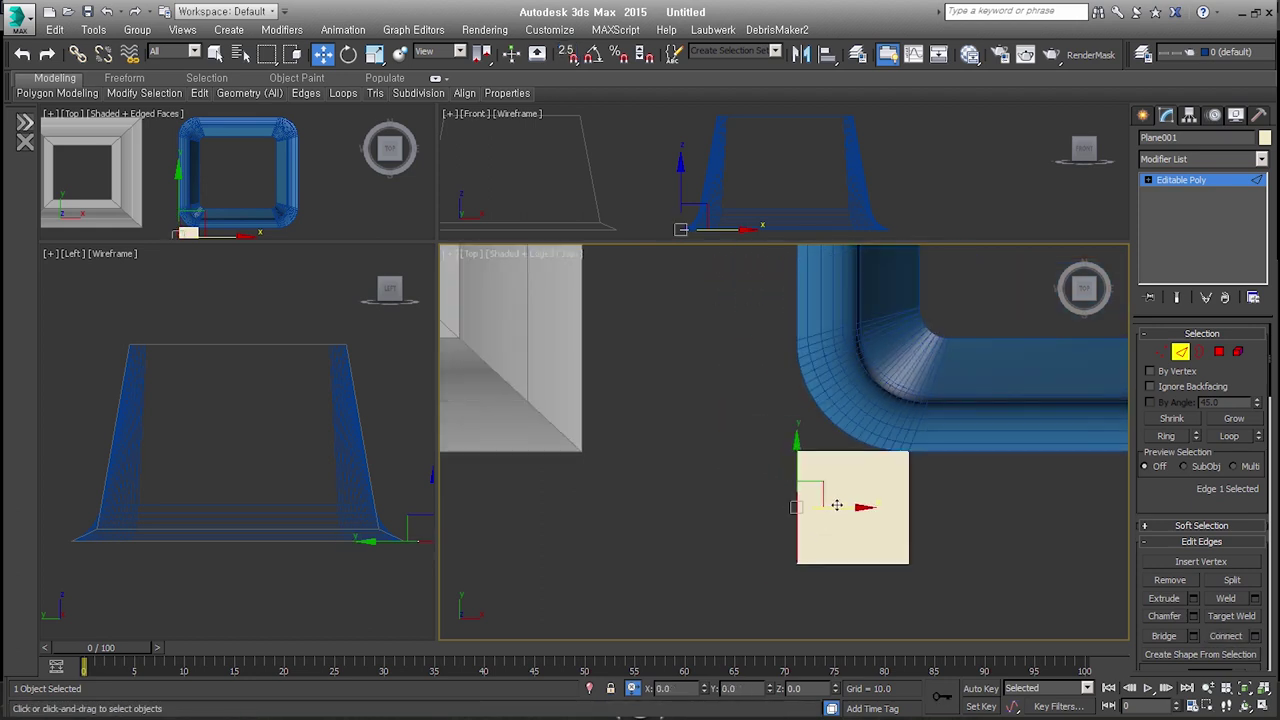
pyautogui.keyDown('shift'); pyautogui.moveTo(836, 505); pyautogui.dragTo(680, 512); pyautogui.keyUp('shift')
# - With snaps on, Shift-extrude the new top edge upward to complete the L shape
pyautogui.click(728, 451)
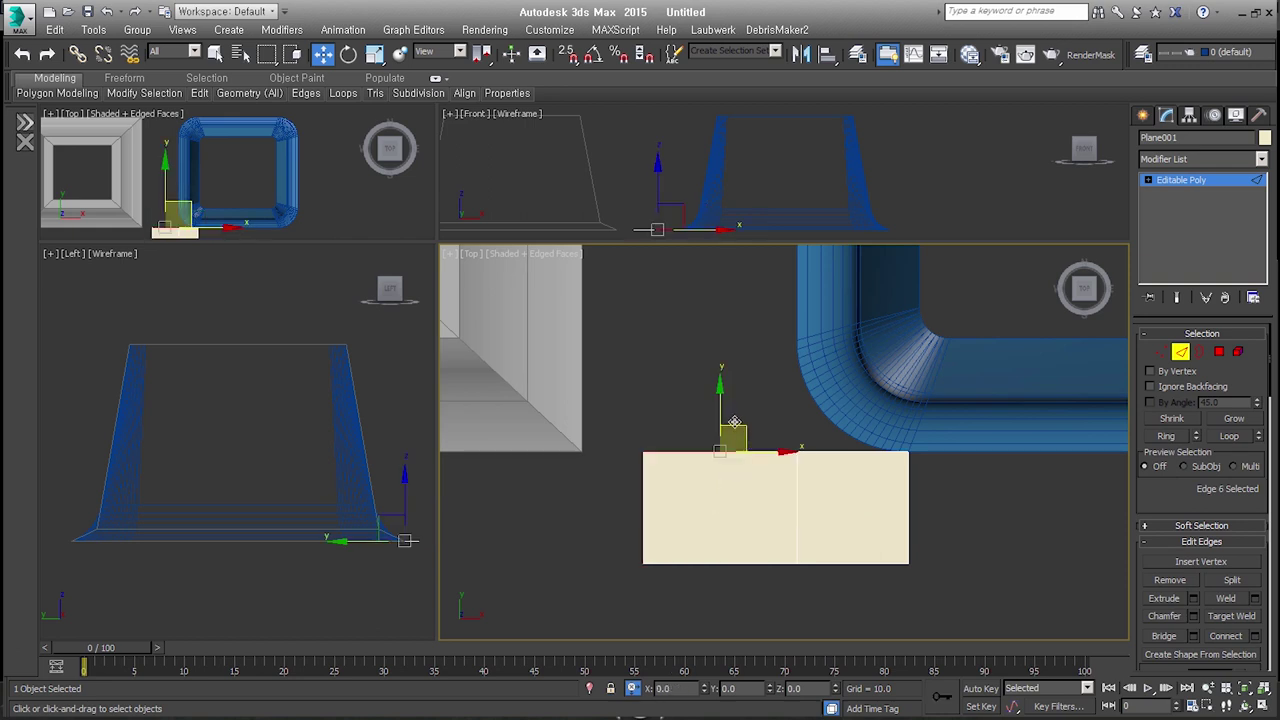
pyautogui.moveTo(734, 422); pyautogui.dragTo(735, 345)
pyautogui.rightClick(735, 345)
pyautogui.press('s')
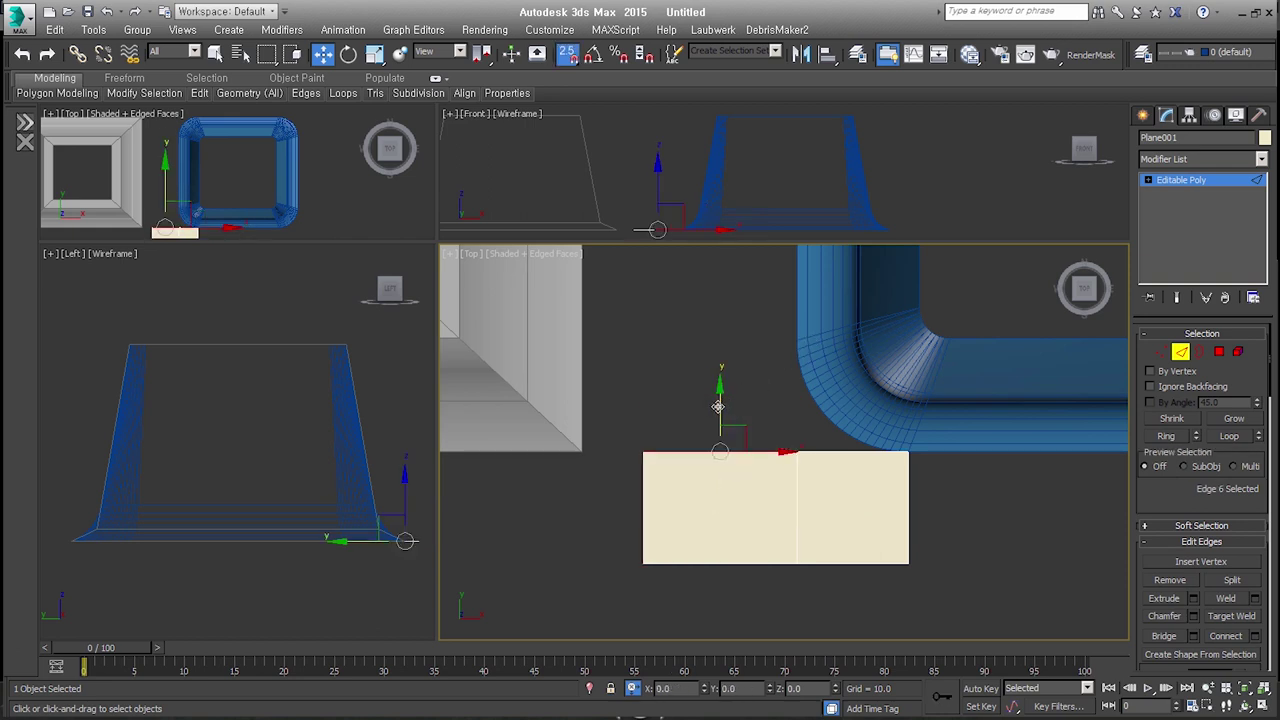
pyautogui.keyDown('shift'); pyautogui.moveTo(718, 406); pyautogui.dragTo(718, 300); pyautogui.keyUp('shift')
pyautogui.scroll(2, 808, 445)
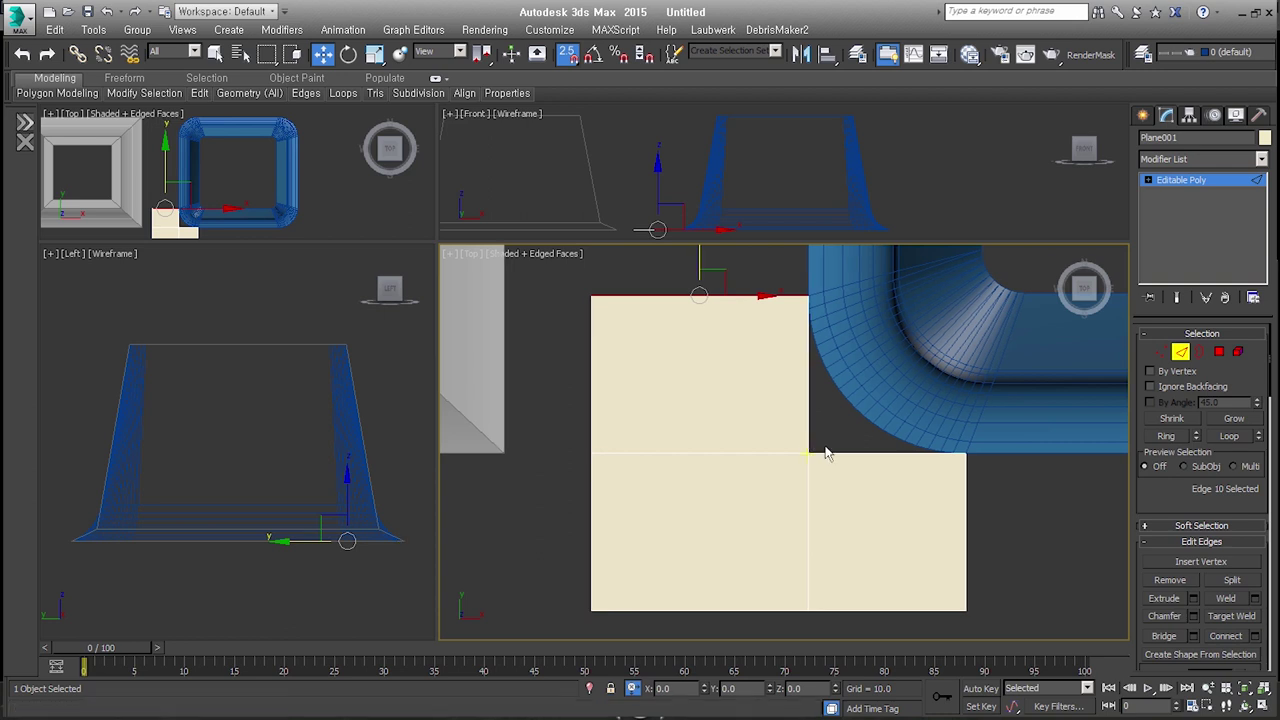
pyautogui.moveTo(1028, 546); pyautogui.dragTo(956, 528, button='middle')
# - Box-select two parallel edges of the lower-right square
pyautogui.click(810, 621)
pyautogui.moveTo(820, 428); pyautogui.dragTo(805, 500)
pyautogui.moveTo(780, 603); pyautogui.dragTo(781, 606)
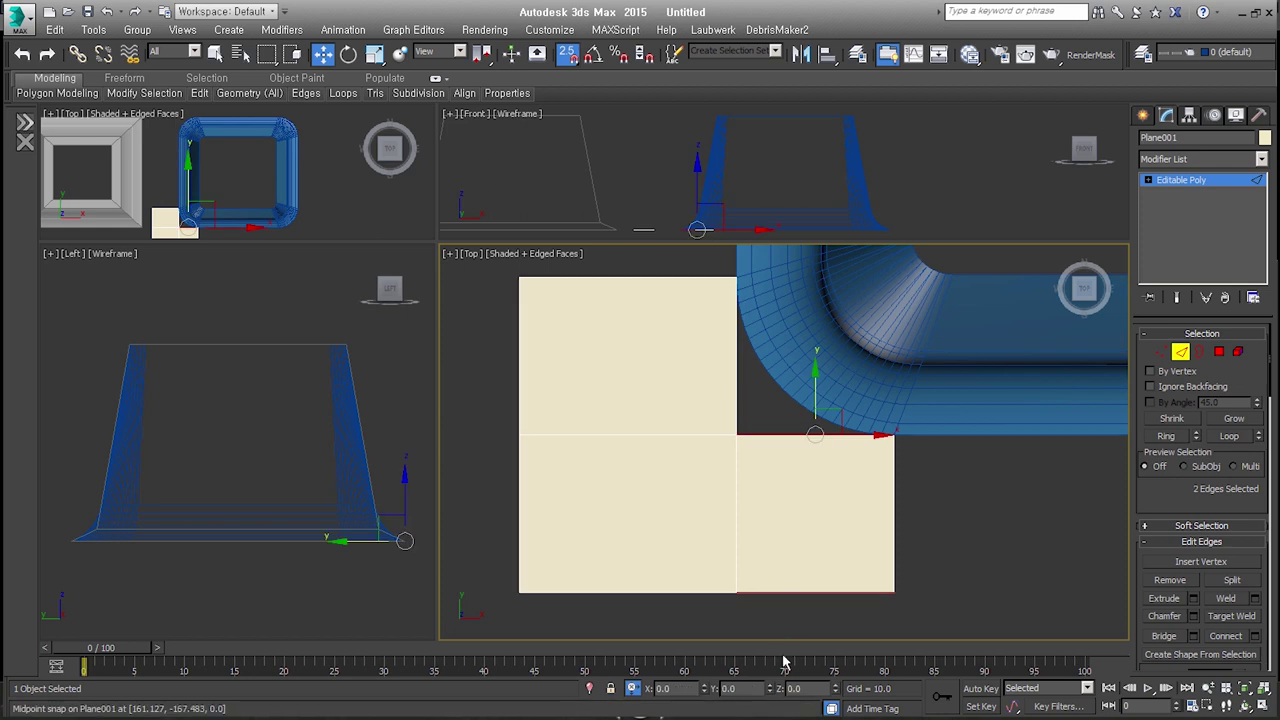
pyautogui.rightClick(840, 456)
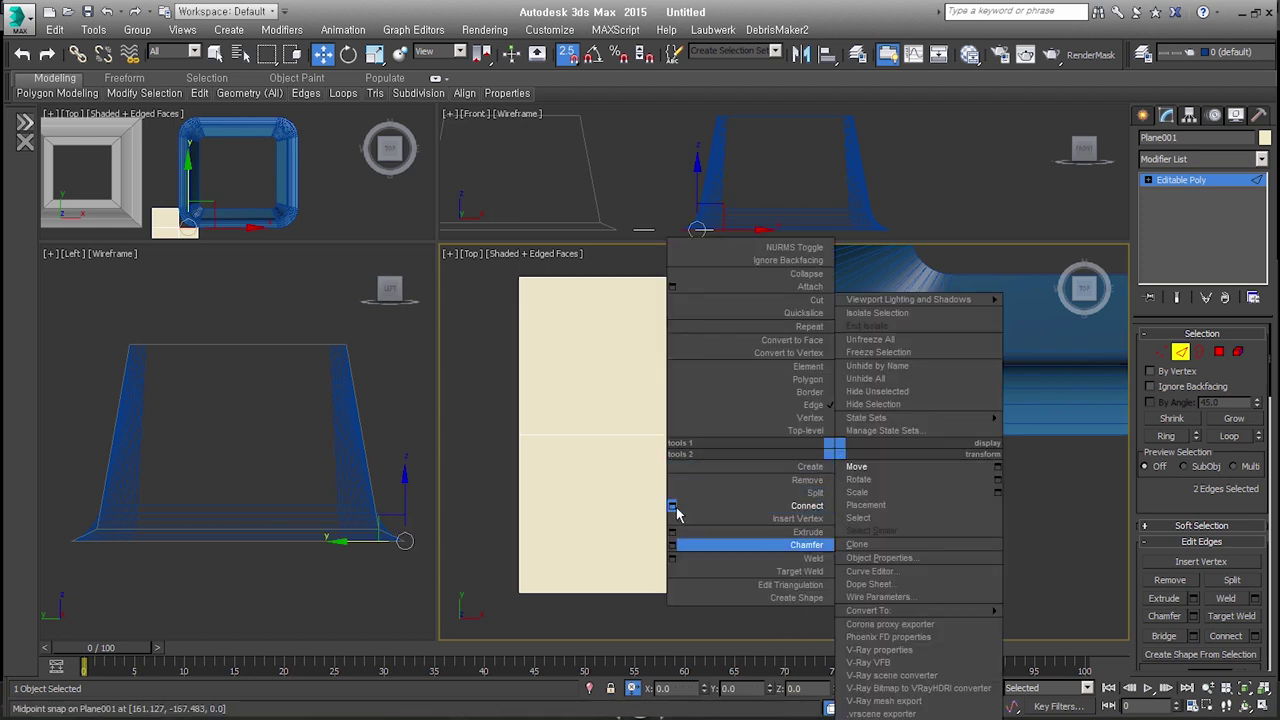
# - Connect each arm's selected edges with 9 segments, then leave Edge mode and check the plane
pyautogui.click(676, 520)
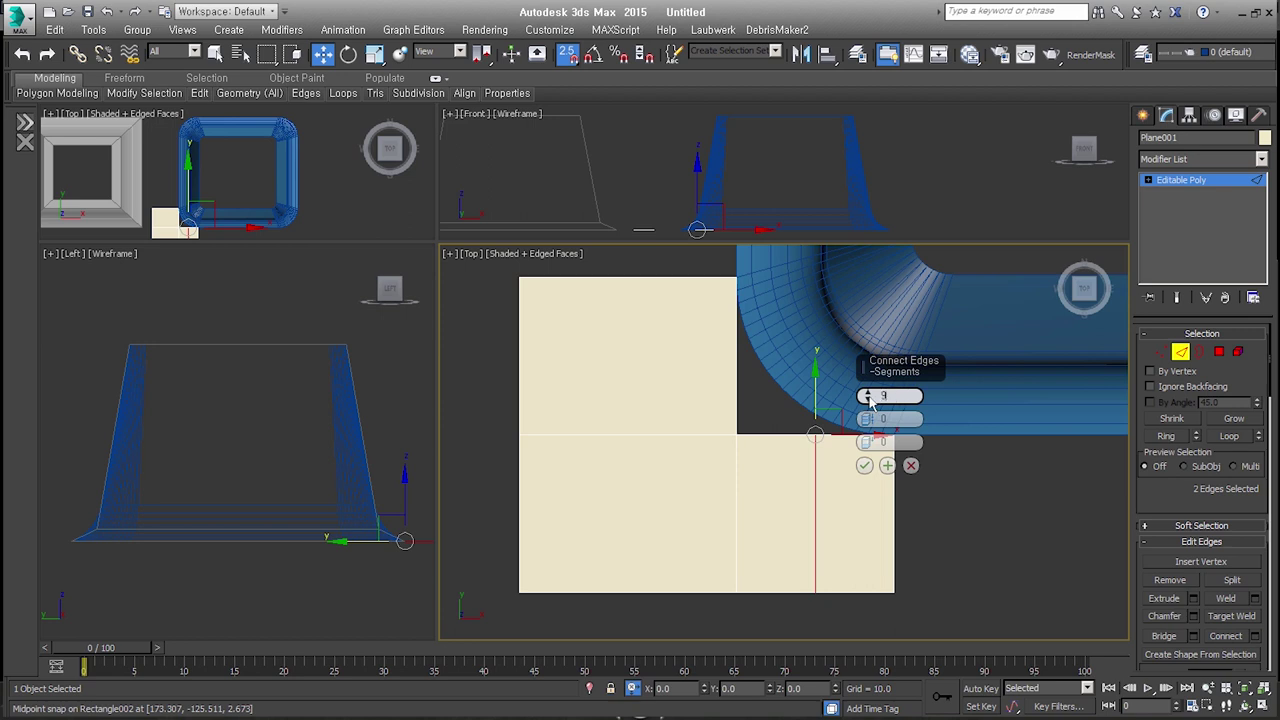
pyautogui.click(893, 420)
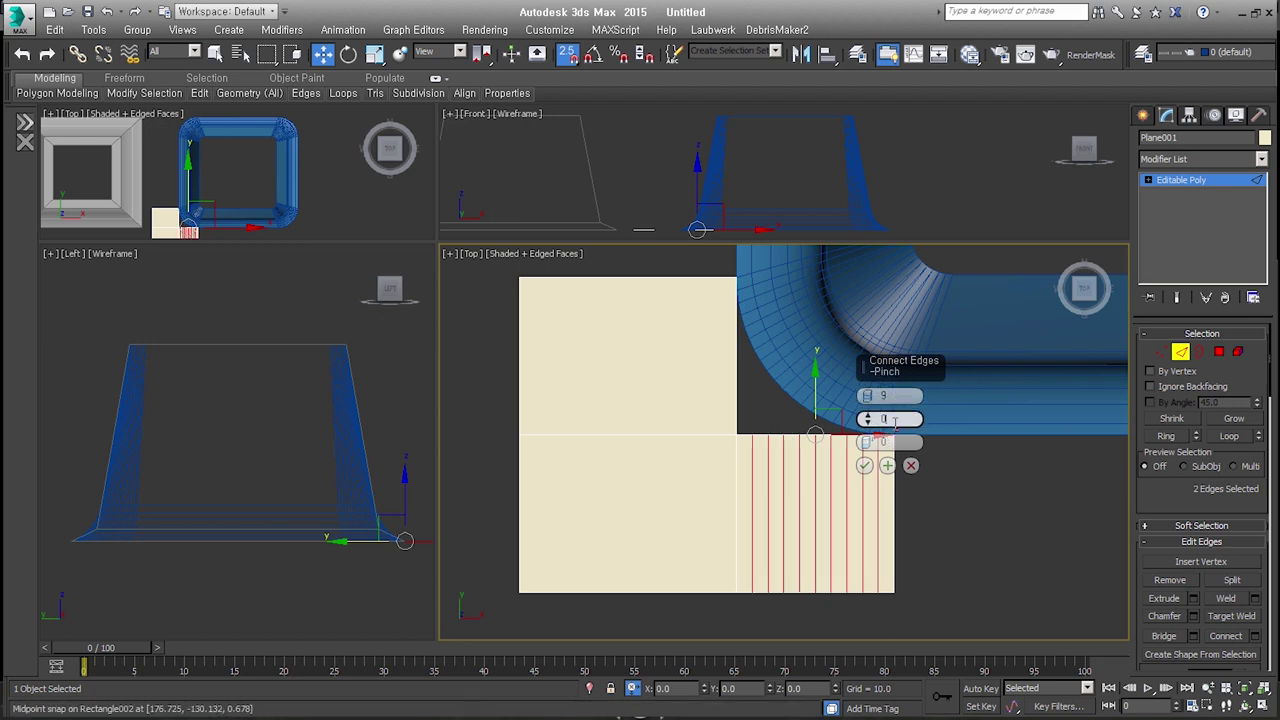
pyautogui.click(865, 466)
pyautogui.rightClick(607, 362)
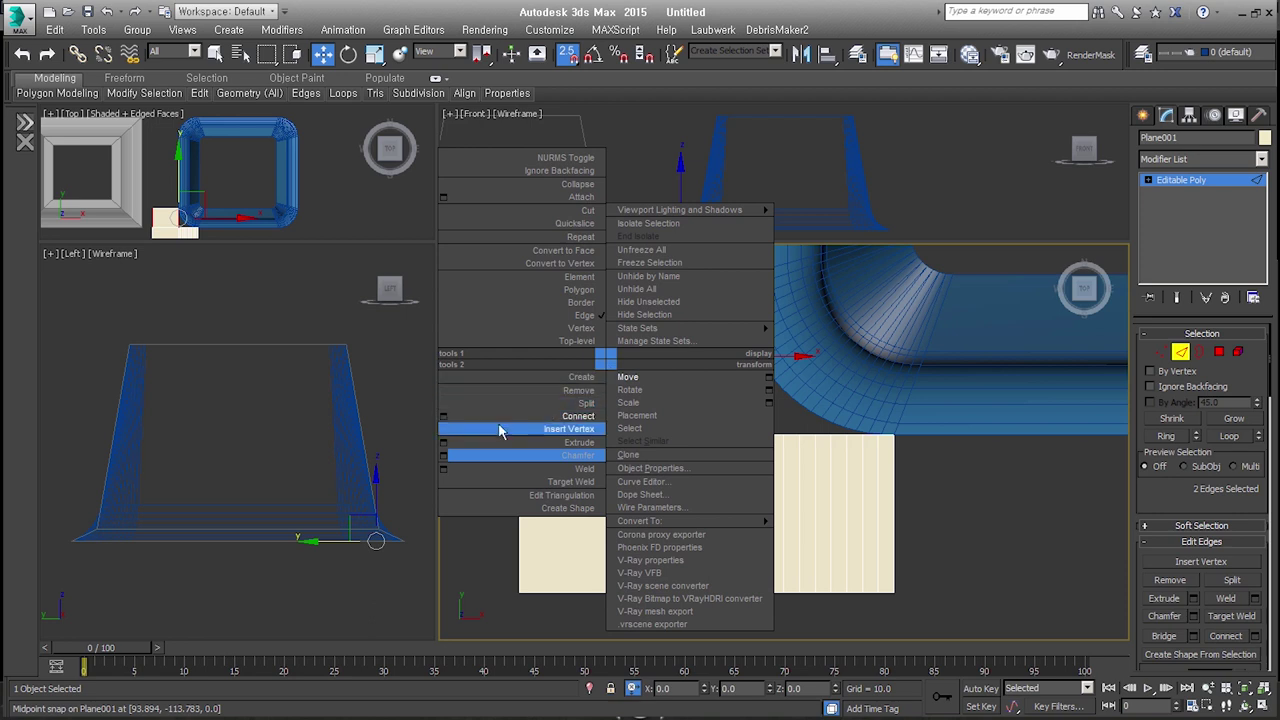
pyautogui.click(444, 417)
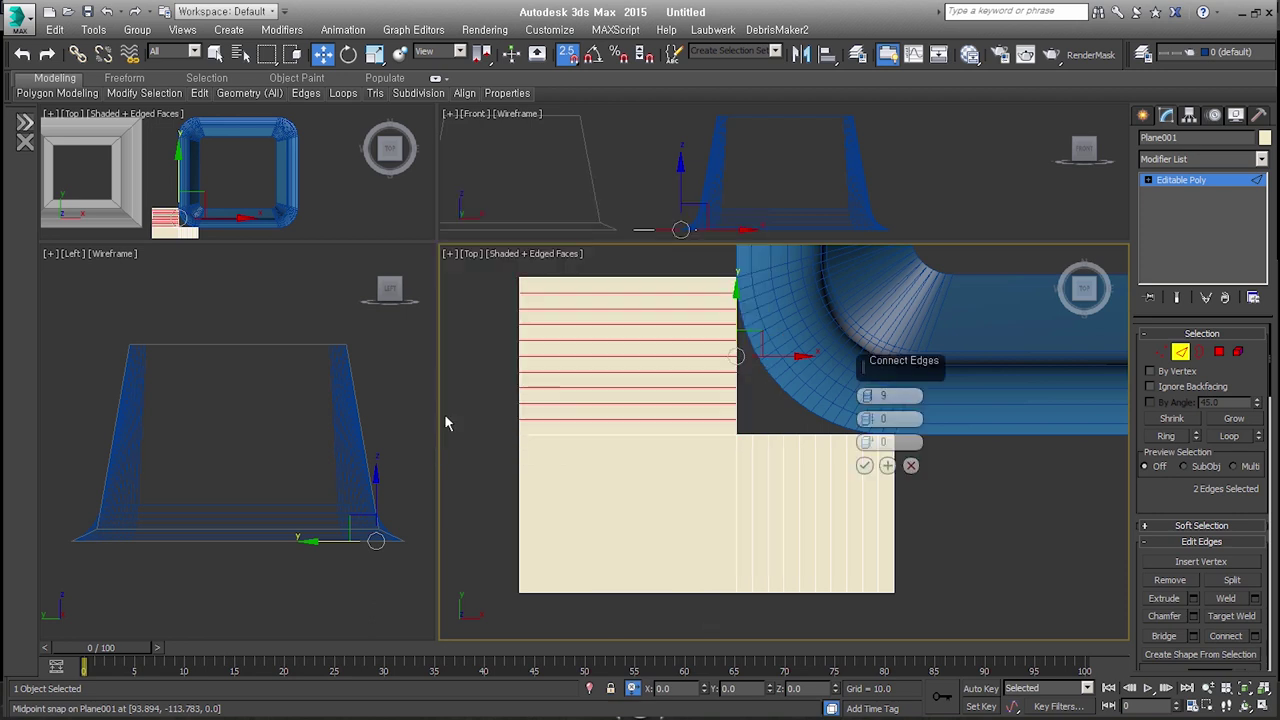
pyautogui.click(865, 464)
pyautogui.click(982, 551)
pyautogui.scroll(2, 756, 481)
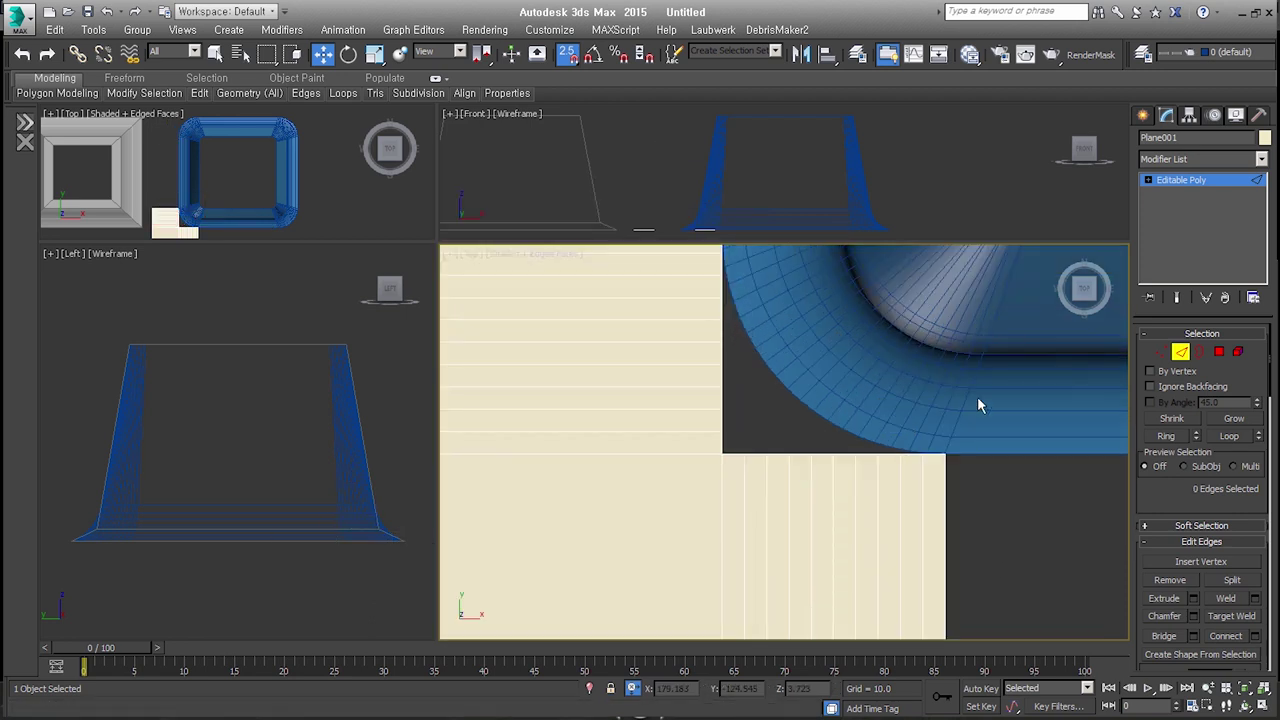
pyautogui.click(1181, 353)
pyautogui.keyDown('alt'); pyautogui.moveTo(846, 457); pyautogui.dragTo(880, 440, button='middle'); pyautogui.keyUp('alt')
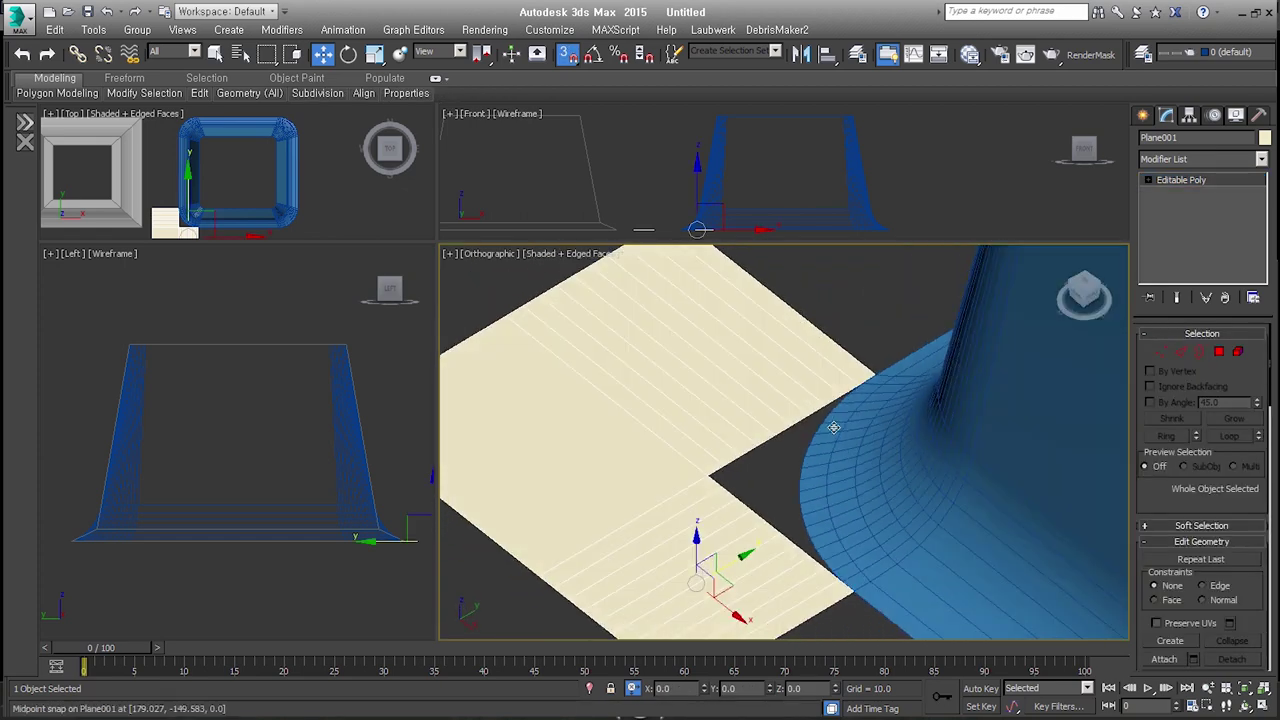
# - Return to Top view and attach Plane001 to the blue Rectangle002 shell
pyautogui.hotkey('shift', 'z')
pyautogui.click(894, 546)
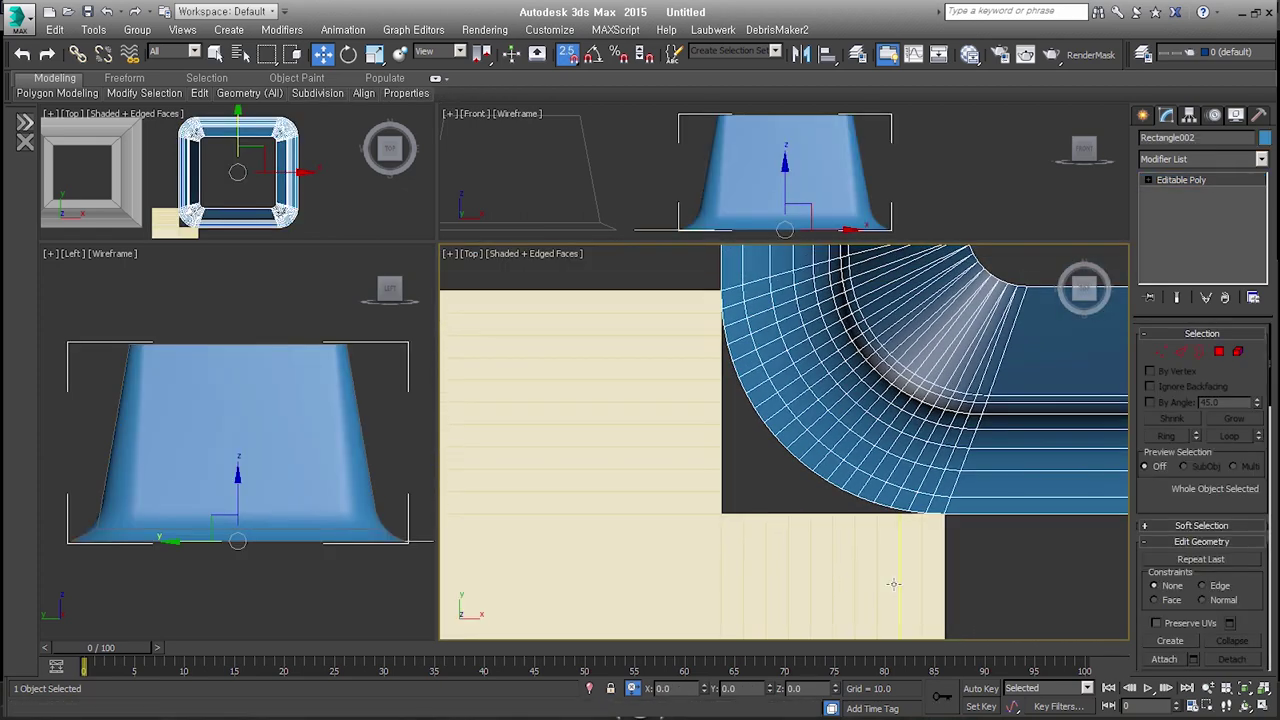
pyautogui.click(894, 572)
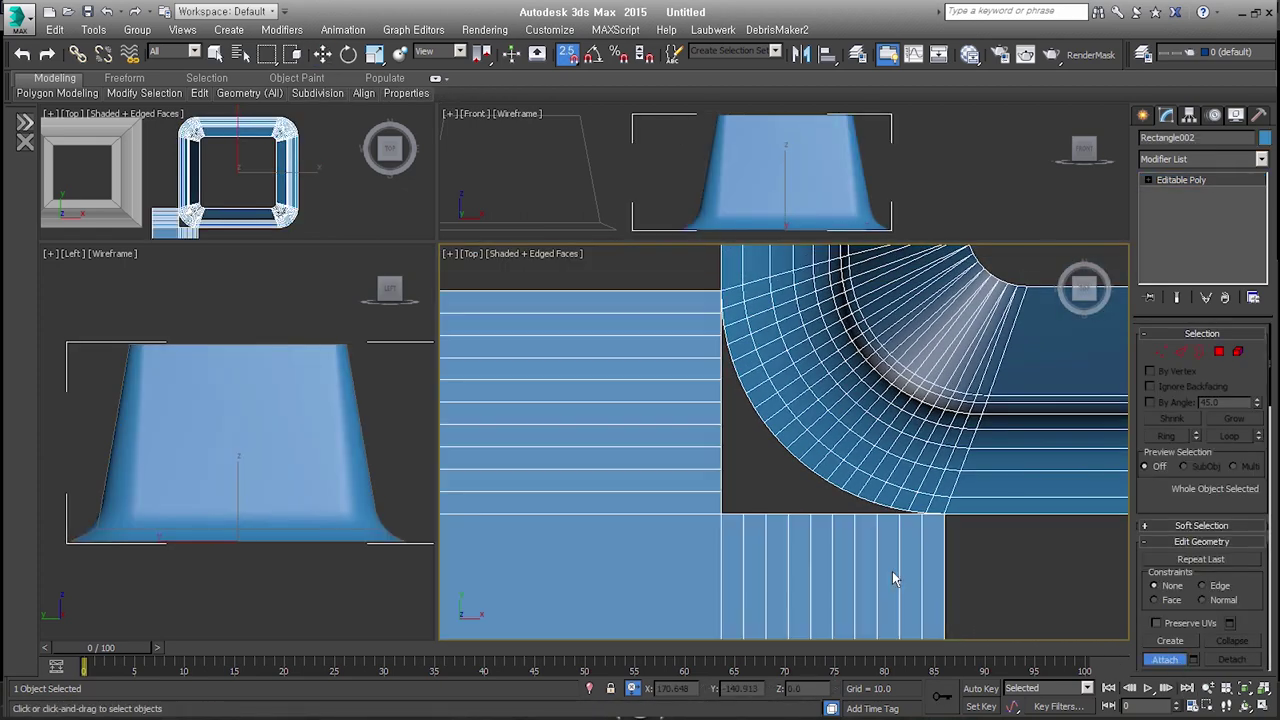
# - In Edge mode, select the lowest edges along the shell's corner arc
pyautogui.click(1181, 352)
pyautogui.scroll(2, 900, 471)
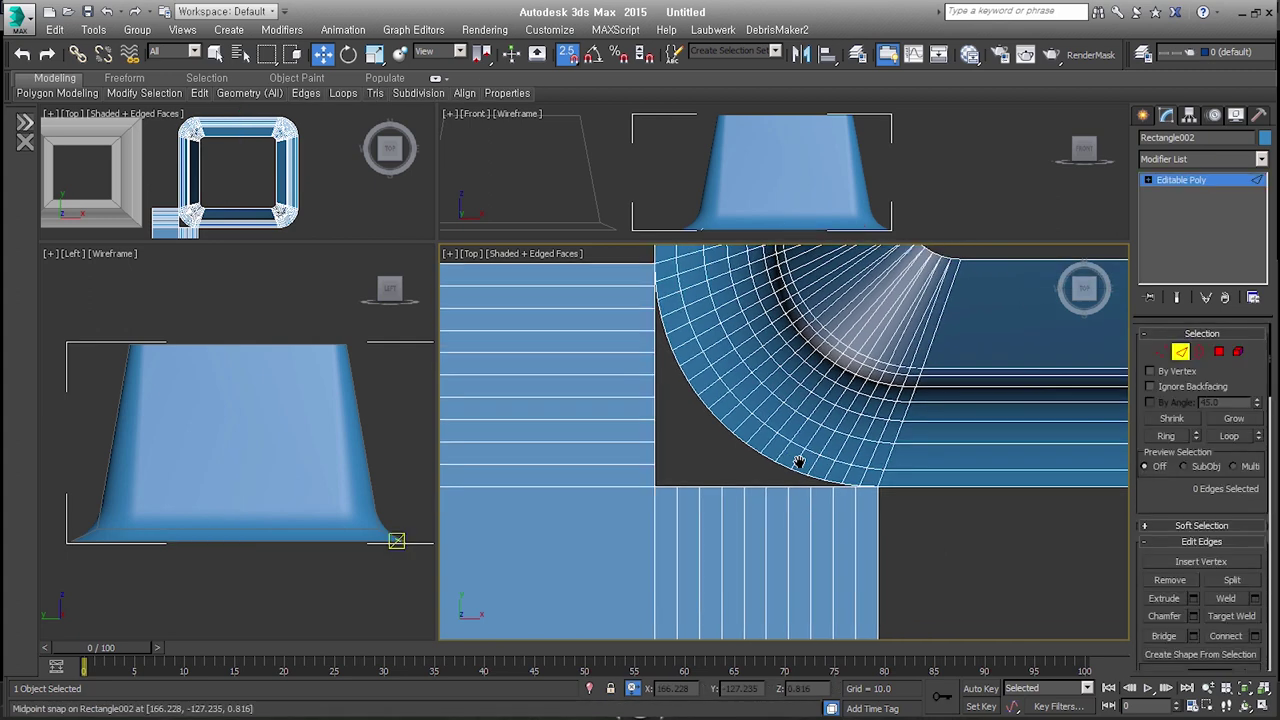
pyautogui.scroll(1, 805, 465)
pyautogui.click(693, 411)
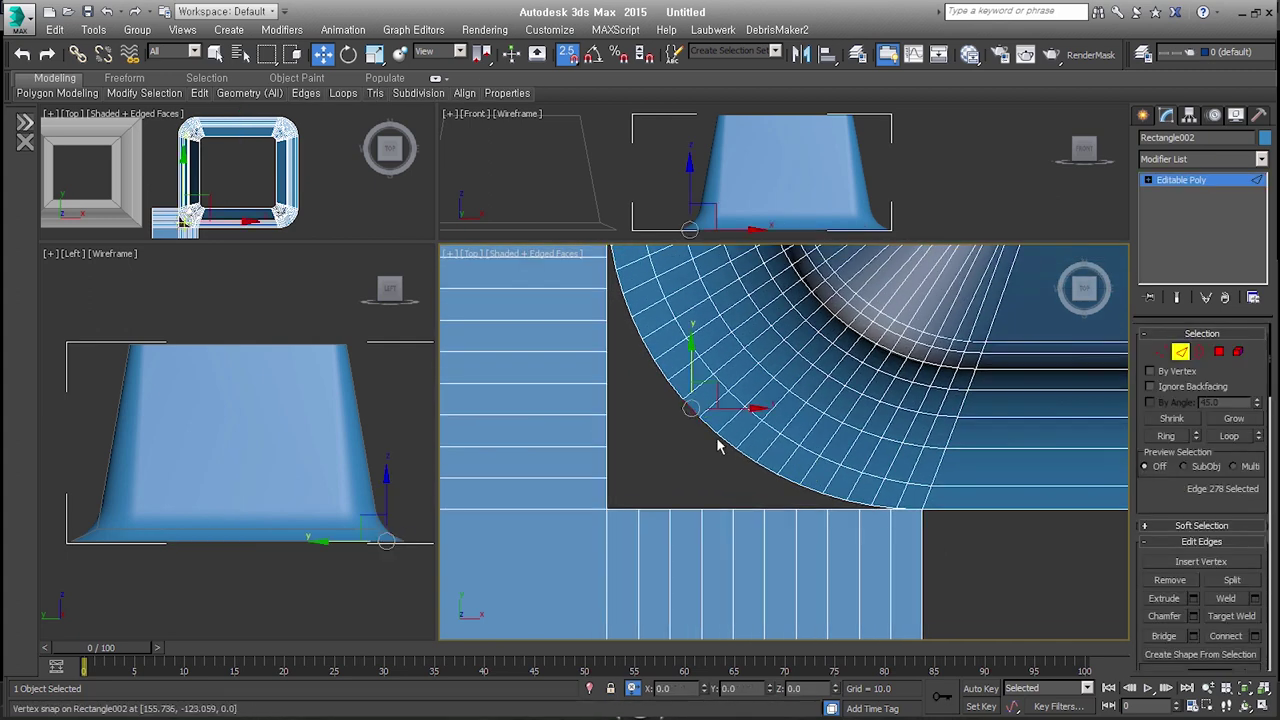
pyautogui.scroll(1, 904, 510)
pyautogui.scroll(1, 904, 510)
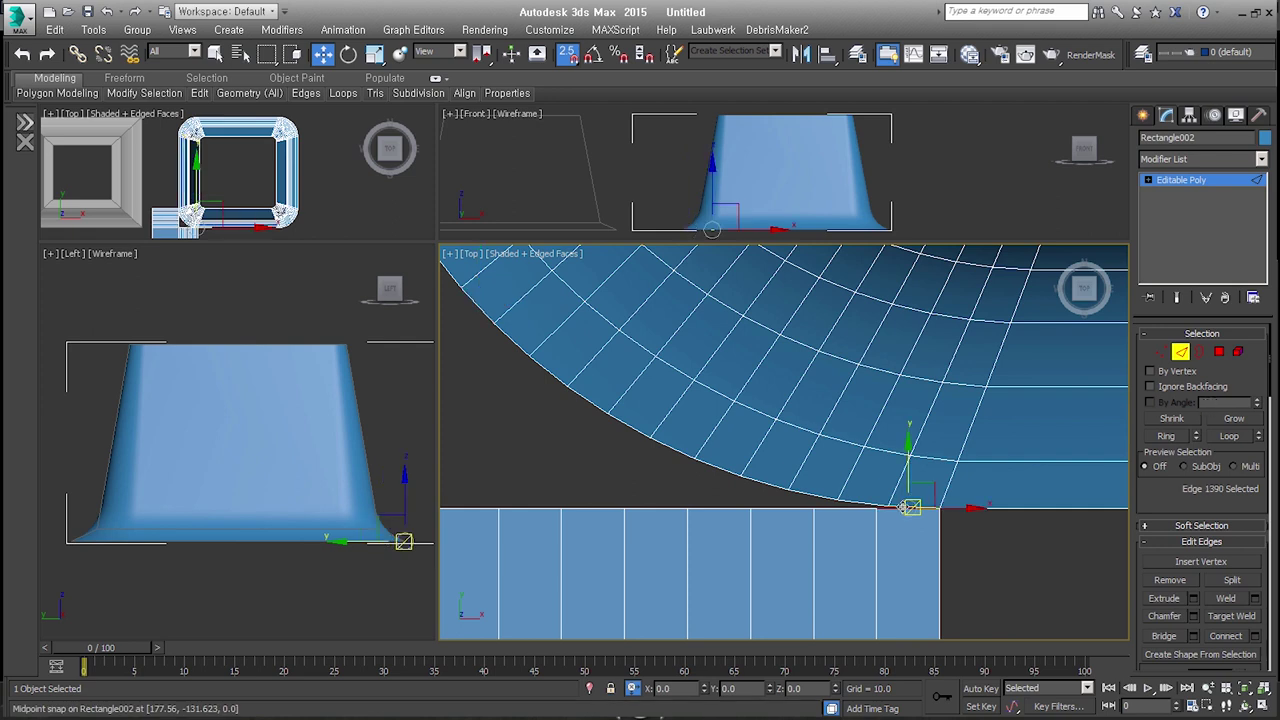
pyautogui.click(902, 507)
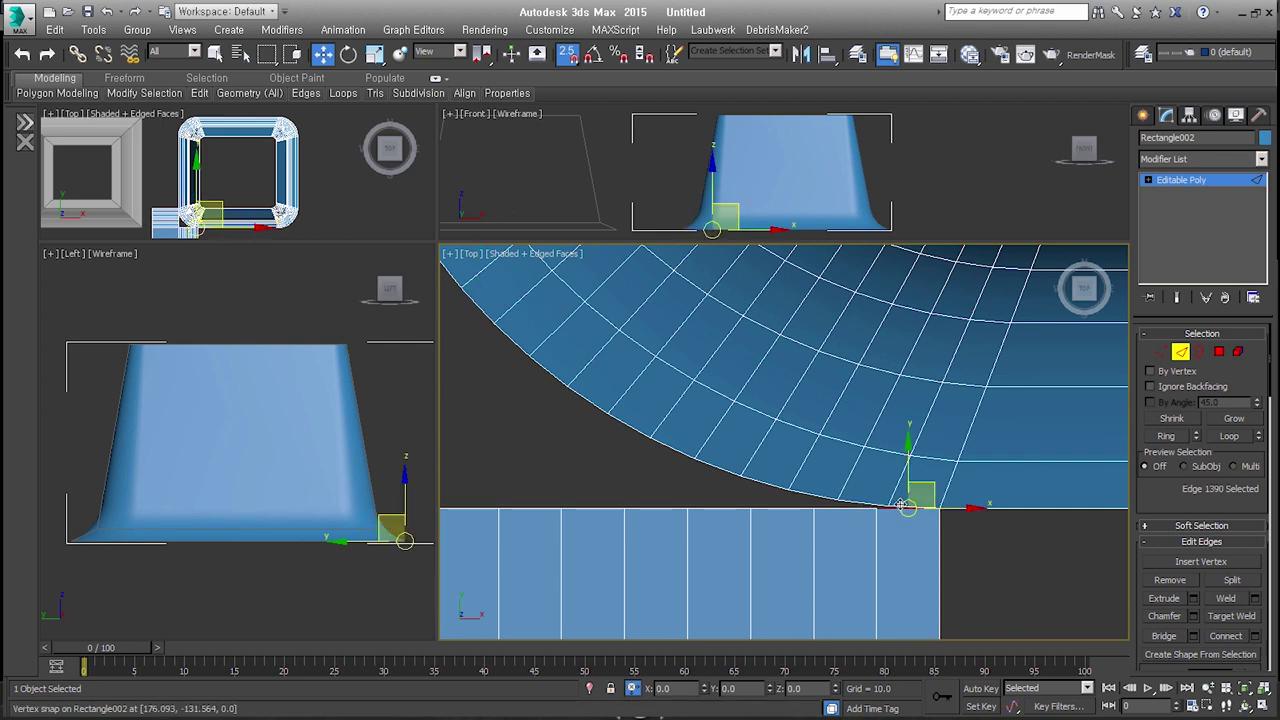
pyautogui.keyDown('ctrl'); pyautogui.click(850, 503); pyautogui.keyUp('ctrl')
# - Bridge the corner arc edges to the plane's straight edges below them
pyautogui.keyDown('ctrl'); pyautogui.click(795, 496); pyautogui.keyUp('ctrl')
pyautogui.keyDown('ctrl'); pyautogui.click(765, 486); pyautogui.keyUp('ctrl')
pyautogui.keyDown('ctrl'); pyautogui.click(716, 469); pyautogui.keyUp('ctrl')
pyautogui.keyDown('ctrl'); pyautogui.click(670, 449); pyautogui.keyUp('ctrl')
pyautogui.keyDown('ctrl'); pyautogui.click(632, 429); pyautogui.keyUp('ctrl')
pyautogui.keyDown('ctrl'); pyautogui.click(598, 407); pyautogui.keyUp('ctrl')
pyautogui.keyDown('ctrl'); pyautogui.click(552, 374); pyautogui.keyUp('ctrl')
pyautogui.keyDown('ctrl'); pyautogui.click(512, 340); pyautogui.keyUp('ctrl')
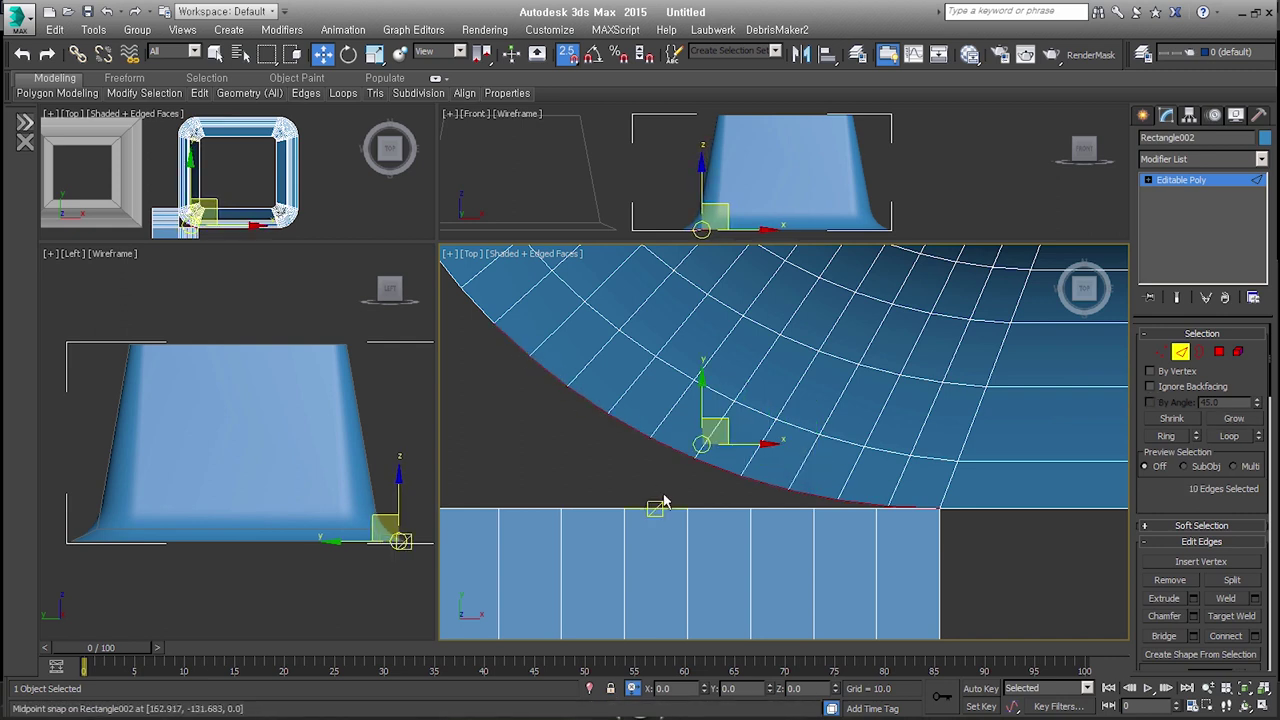
pyautogui.scroll(-2, 700, 495)
pyautogui.moveTo(510, 484)
pyautogui.mouseDown()
pyautogui.moveTo(928, 531)
pyautogui.moveTo(938, 515)
pyautogui.mouseUp()
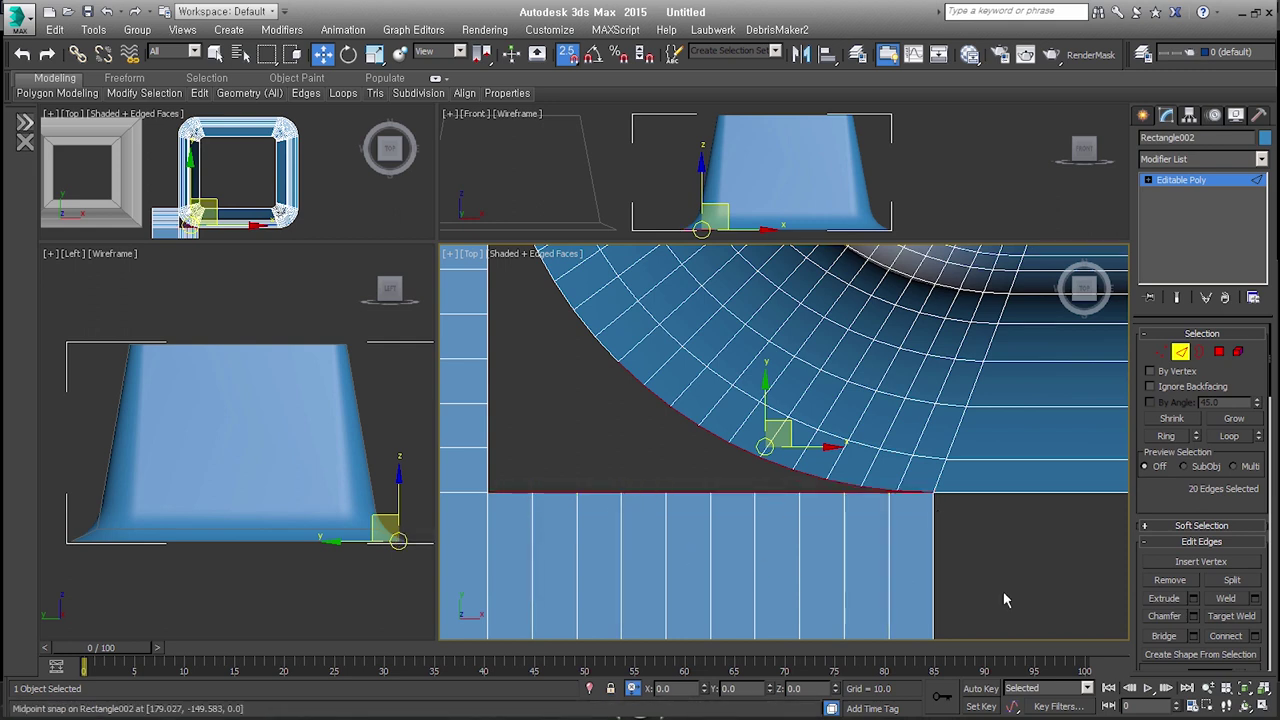
pyautogui.click(1163, 637)
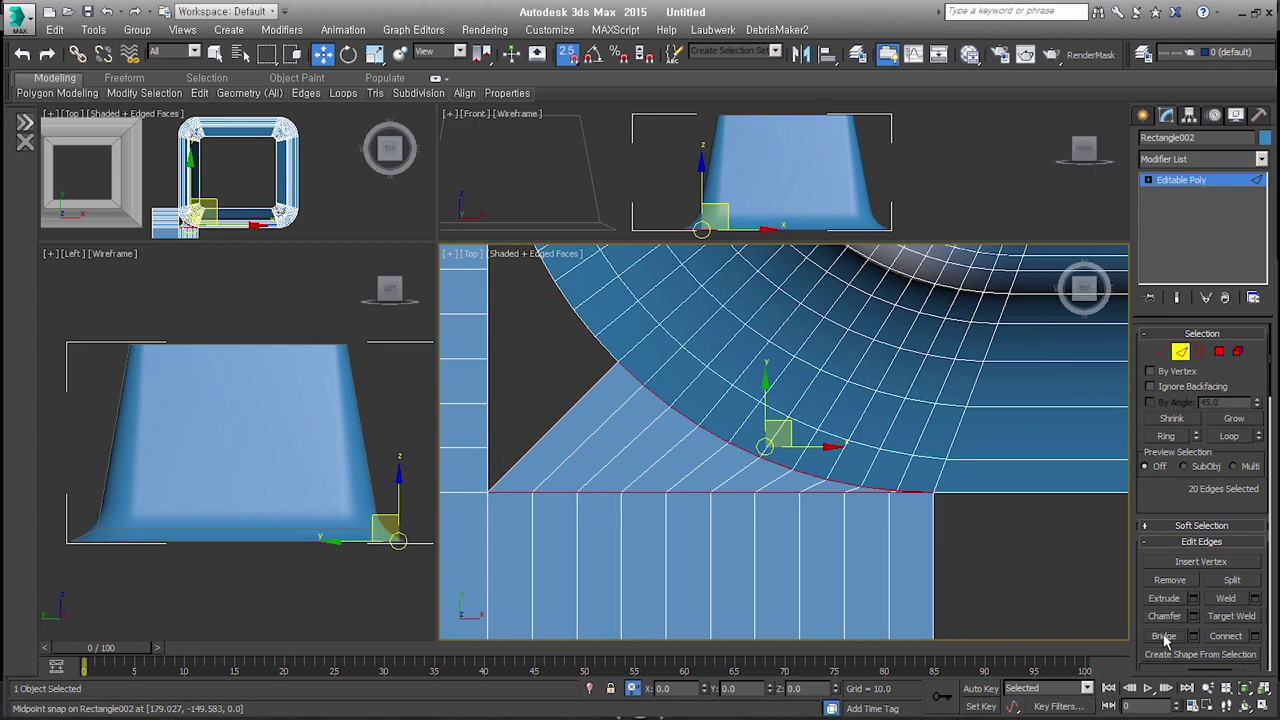
# - Select the edges on both sides of the remaining corner gap
pyautogui.moveTo(568, 374)
pyautogui.mouseDown(button='middle')
pyautogui.moveTo(783, 565)
pyautogui.moveTo(810, 316)
pyautogui.moveTo(817, 343)
pyautogui.moveTo(786, 323)
pyautogui.mouseUp(button='middle')
pyautogui.click(845, 565)
pyautogui.moveTo(780, 305)
pyautogui.mouseDown()
pyautogui.moveTo(840, 638)
pyautogui.moveTo(845, 620)
pyautogui.mouseUp()
pyautogui.keyDown('alt'); pyautogui.moveTo(815, 566); pyautogui.dragTo(824, 432, button='middle'); pyautogui.keyUp('alt')
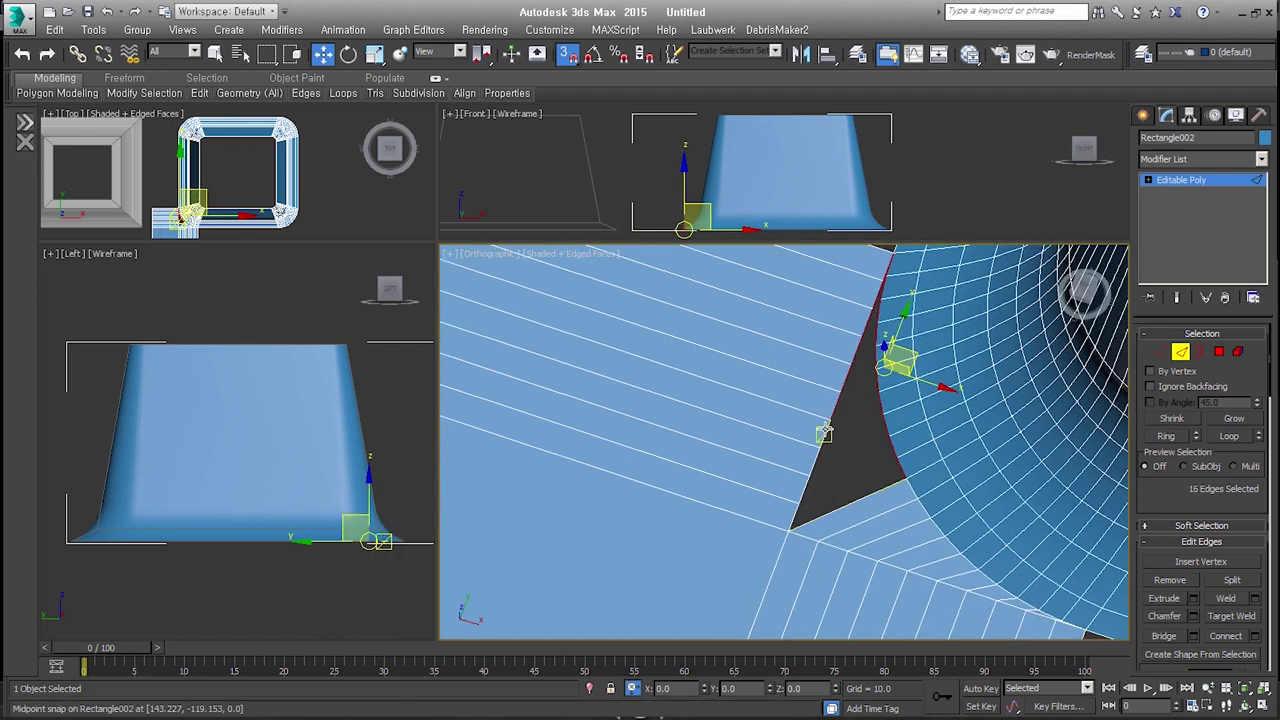
pyautogui.keyDown('ctrl'); pyautogui.click(800, 487); pyautogui.keyUp('ctrl')
# - Bridge the last gap edges to close the skirt corner
pyautogui.keyDown('ctrl'); pyautogui.click(800, 520); pyautogui.keyUp('ctrl')
pyautogui.keyDown('alt'); pyautogui.moveTo(817, 571); pyautogui.dragTo(880, 574, button='middle'); pyautogui.keyUp('alt')
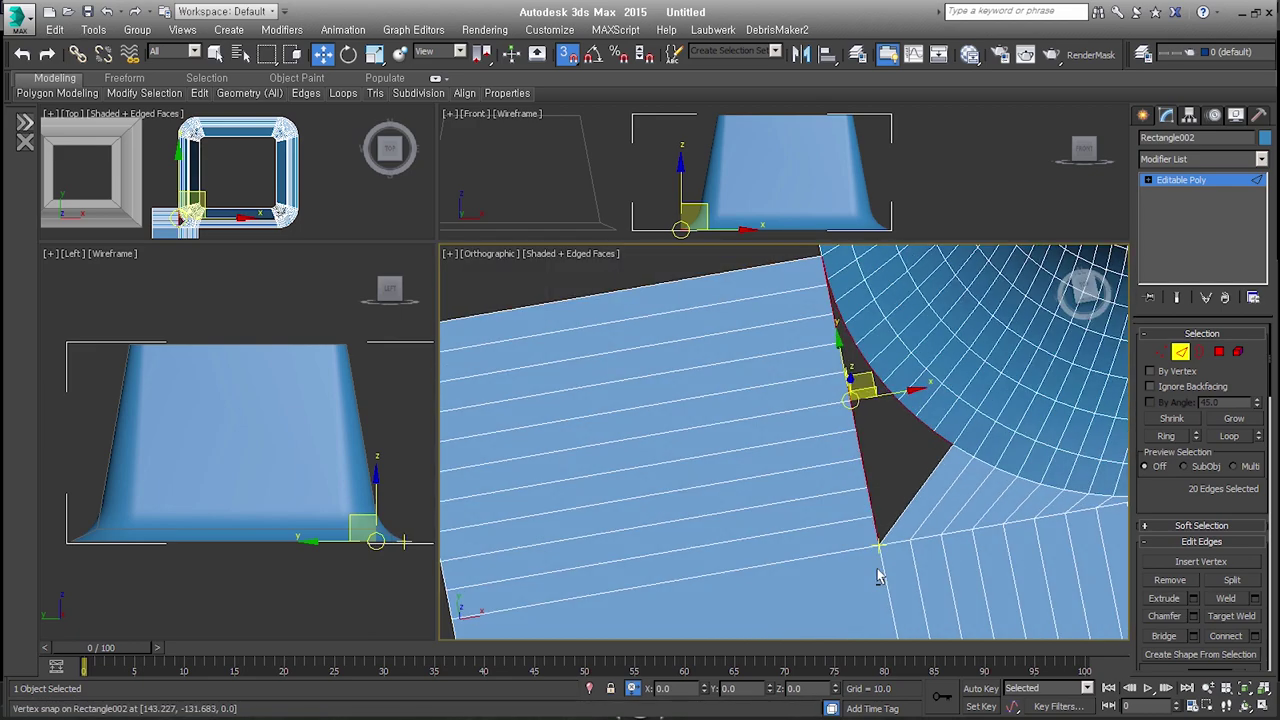
pyautogui.click(1160, 641)
# - Delete the leftover plane faces in Polygon mode
pyautogui.moveTo(860, 470)
pyautogui.keyDown('alt'); pyautogui.mouseDown(button='middle')
pyautogui.moveTo(870, 485)
pyautogui.moveTo(928, 449)
pyautogui.mouseUp(button='middle'); pyautogui.keyUp('alt')
pyautogui.click(1219, 352)
pyautogui.moveTo(972, 600); pyautogui.dragTo(608, 491)
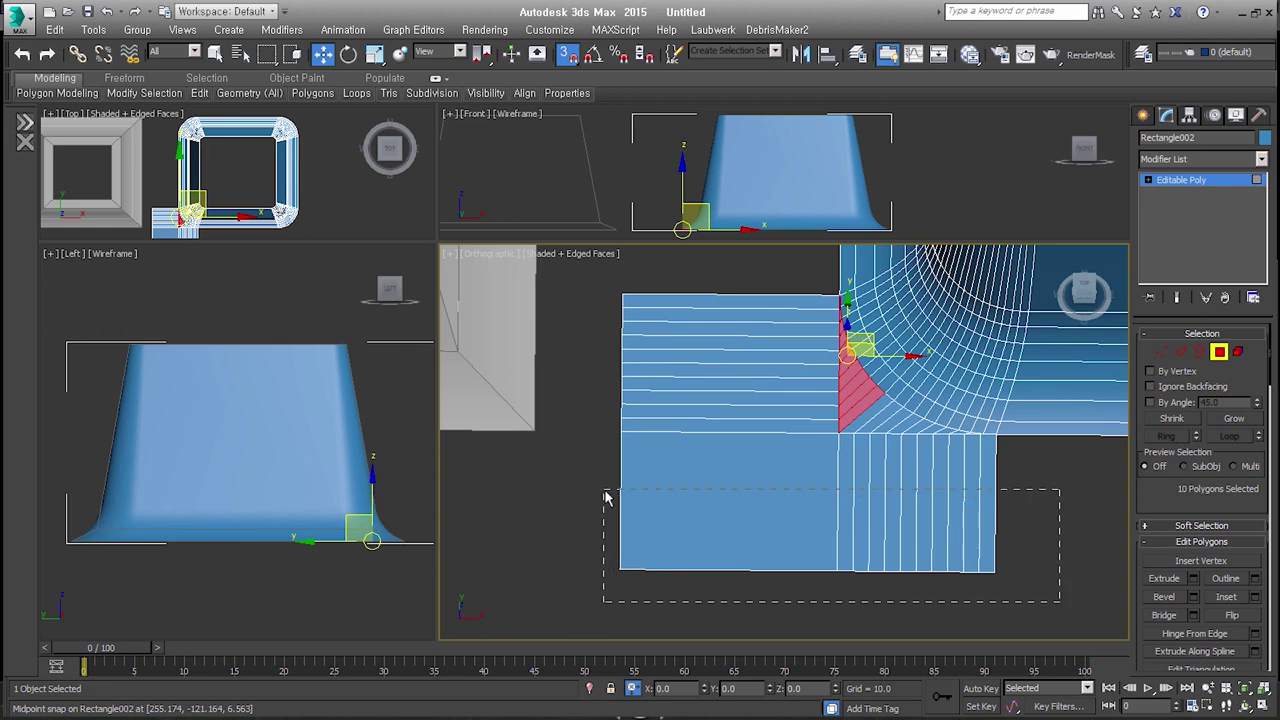
pyautogui.keyDown('ctrl'); pyautogui.moveTo(830, 285); pyautogui.dragTo(556, 559); pyautogui.keyUp('ctrl')
pyautogui.press('Delete')
# - Inspect the filled skirt corner, then select the shell's top rim border
pyautogui.moveTo(674, 549)
pyautogui.keyDown('alt'); pyautogui.mouseDown(button='middle')
pyautogui.moveTo(703, 614)
pyautogui.moveTo(768, 590)
pyautogui.moveTo(671, 500)
pyautogui.moveTo(749, 551)
pyautogui.mouseUp(button='middle'); pyautogui.keyUp('alt')
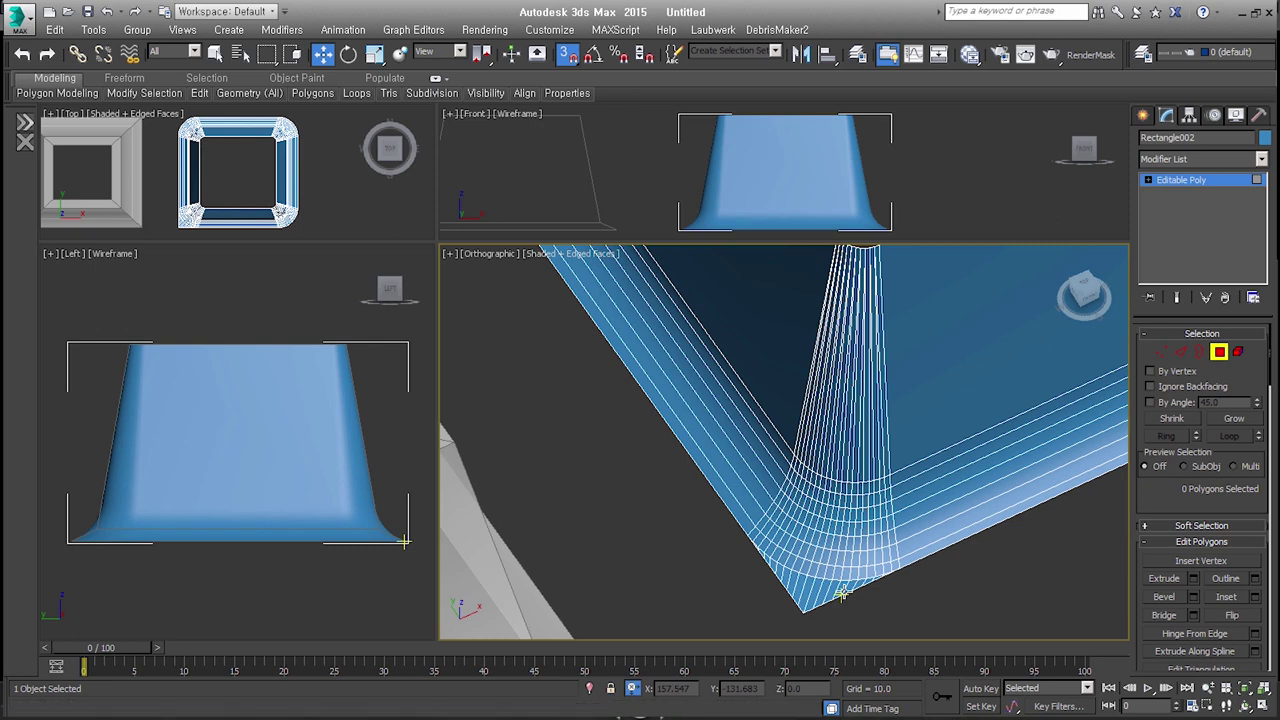
pyautogui.scroll(2, 766, 591)
pyautogui.scroll(2, 789, 574)
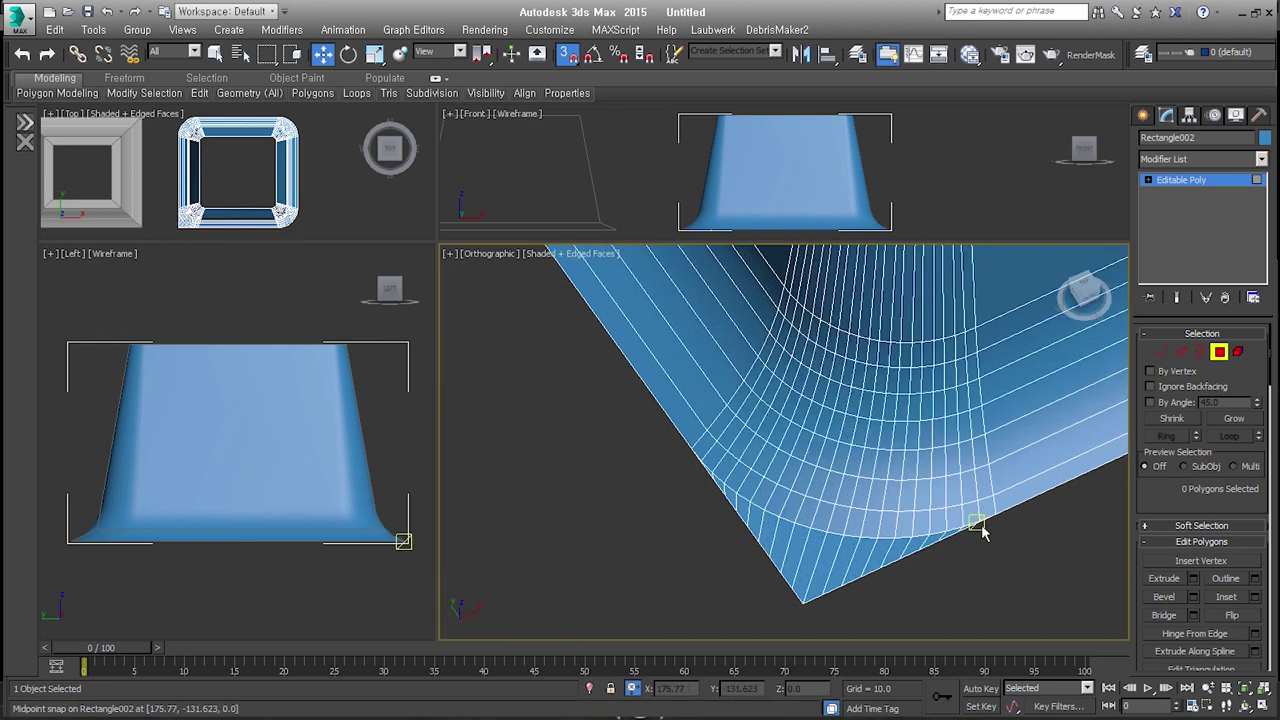
pyautogui.moveTo(982, 533); pyautogui.dragTo(975, 543, button='middle')
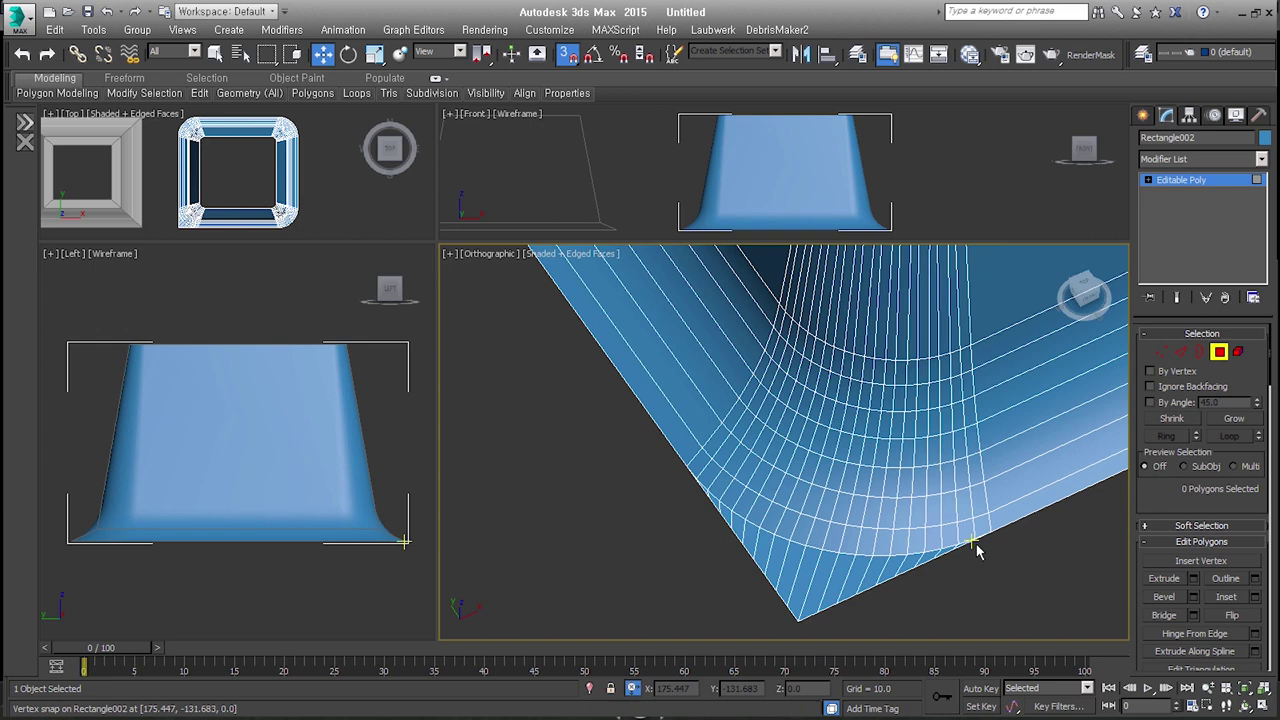
pyautogui.doubleClick(694, 449)
pyautogui.moveTo(694, 449)
pyautogui.keyDown('alt'); pyautogui.mouseDown(button='middle')
pyautogui.moveTo(855, 590)
pyautogui.moveTo(728, 583)
pyautogui.mouseUp(button='middle'); pyautogui.keyUp('alt')
pyautogui.click(854, 590)
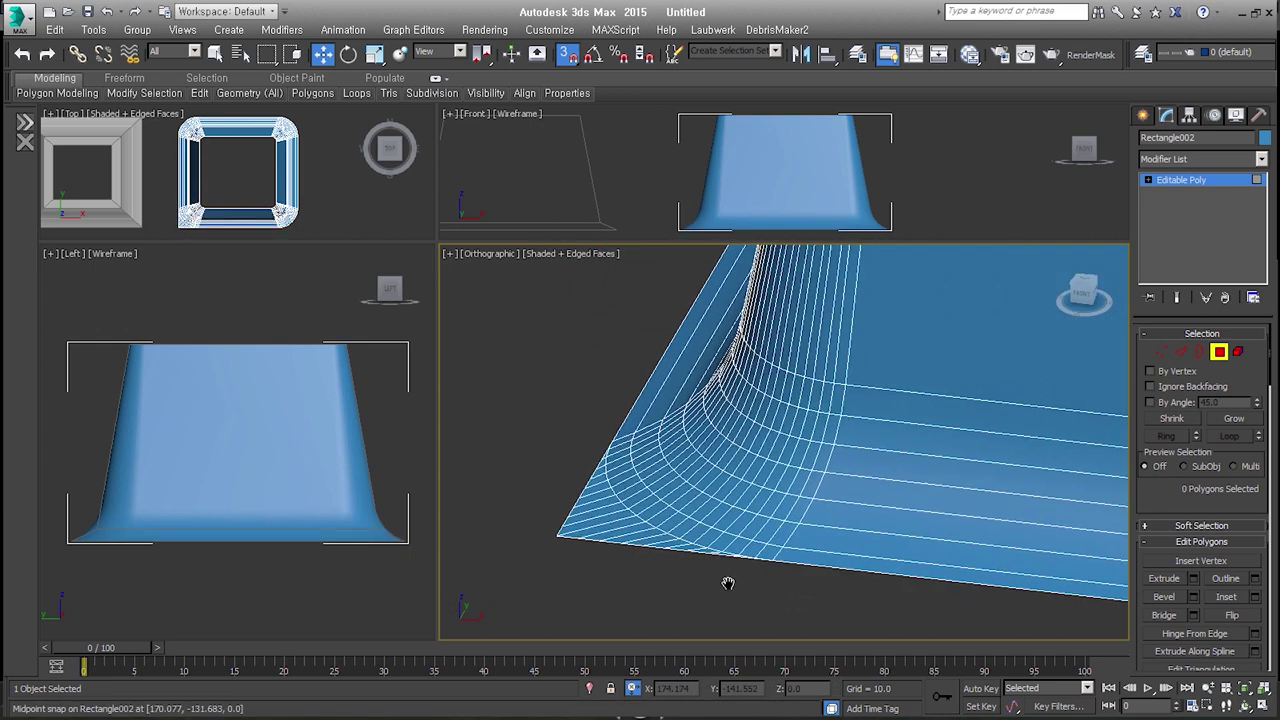
pyautogui.scroll(-2, 728, 591)
pyautogui.scroll(-5, 686, 543)
pyautogui.keyDown('alt'); pyautogui.moveTo(686, 543); pyautogui.dragTo(1088, 365, button='middle'); pyautogui.keyUp('alt')
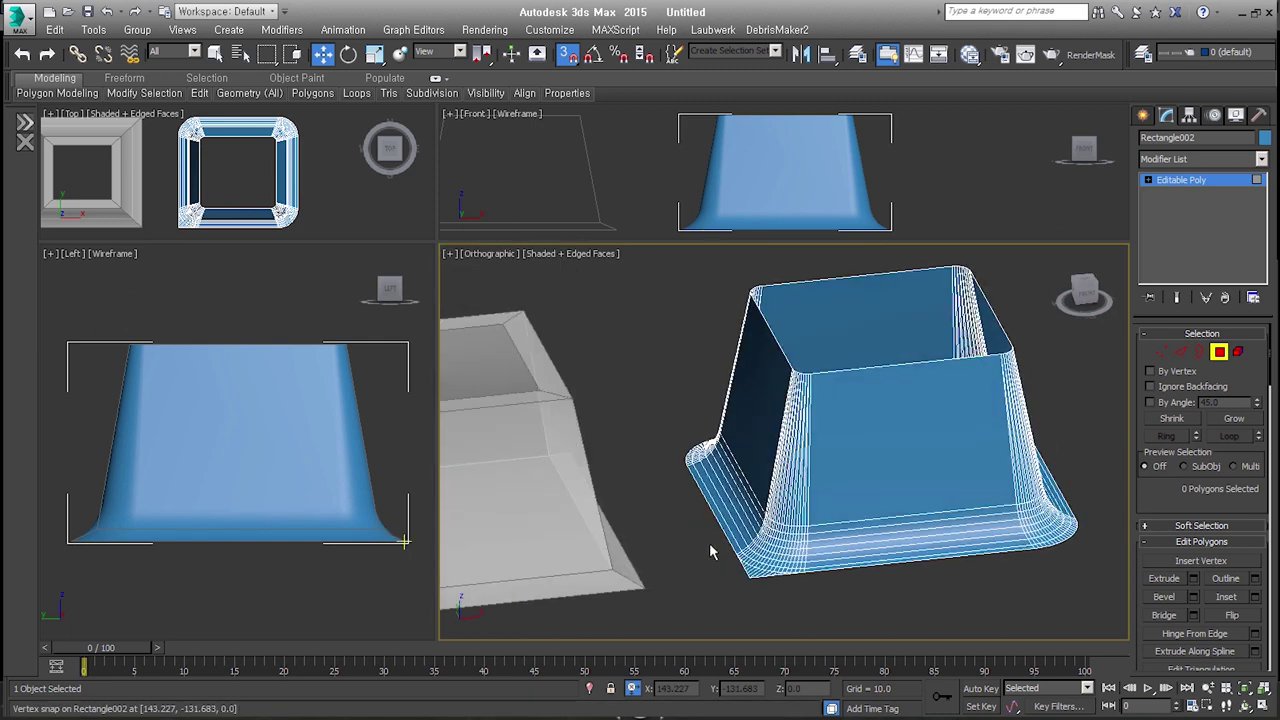
pyautogui.click(1200, 351)
pyautogui.click(1008, 357)
pyautogui.keyDown('alt'); pyautogui.moveTo(1008, 357); pyautogui.dragTo(808, 447, button='middle'); pyautogui.keyUp('alt')
# - Inset the top rim border inward into a flat ledge
pyautogui.rightClick(817, 390)
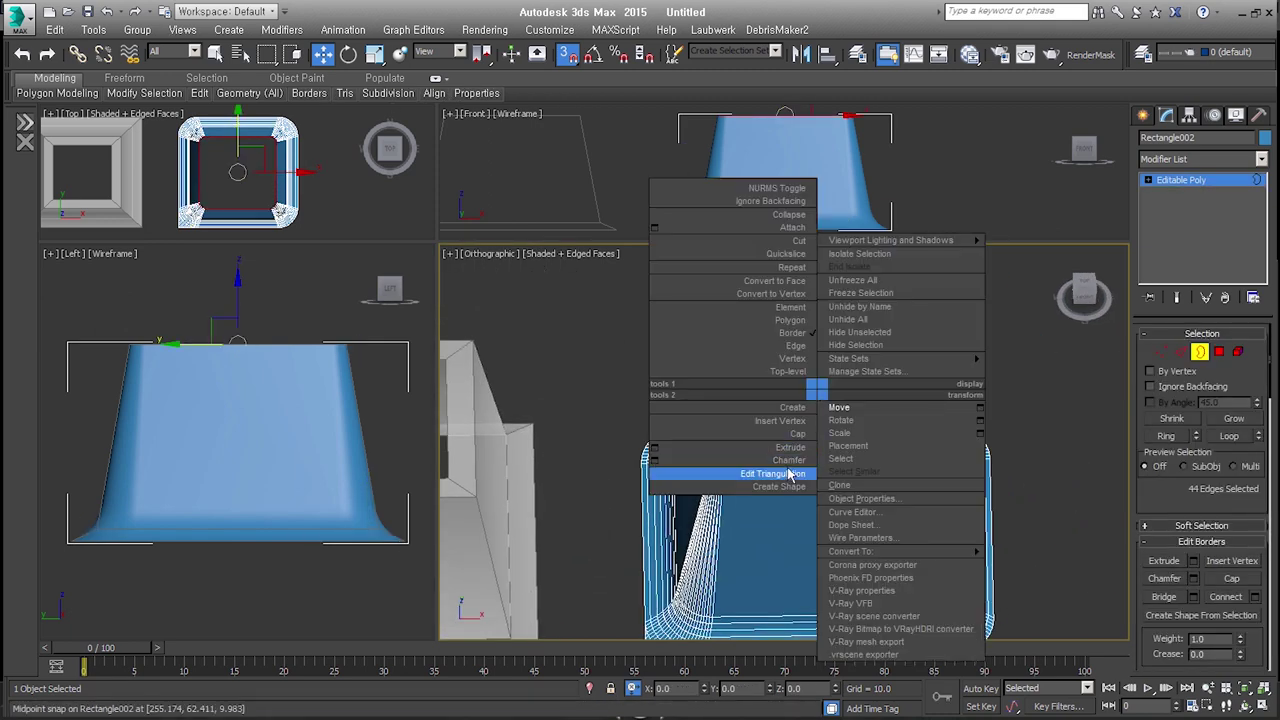
pyautogui.click(843, 424)
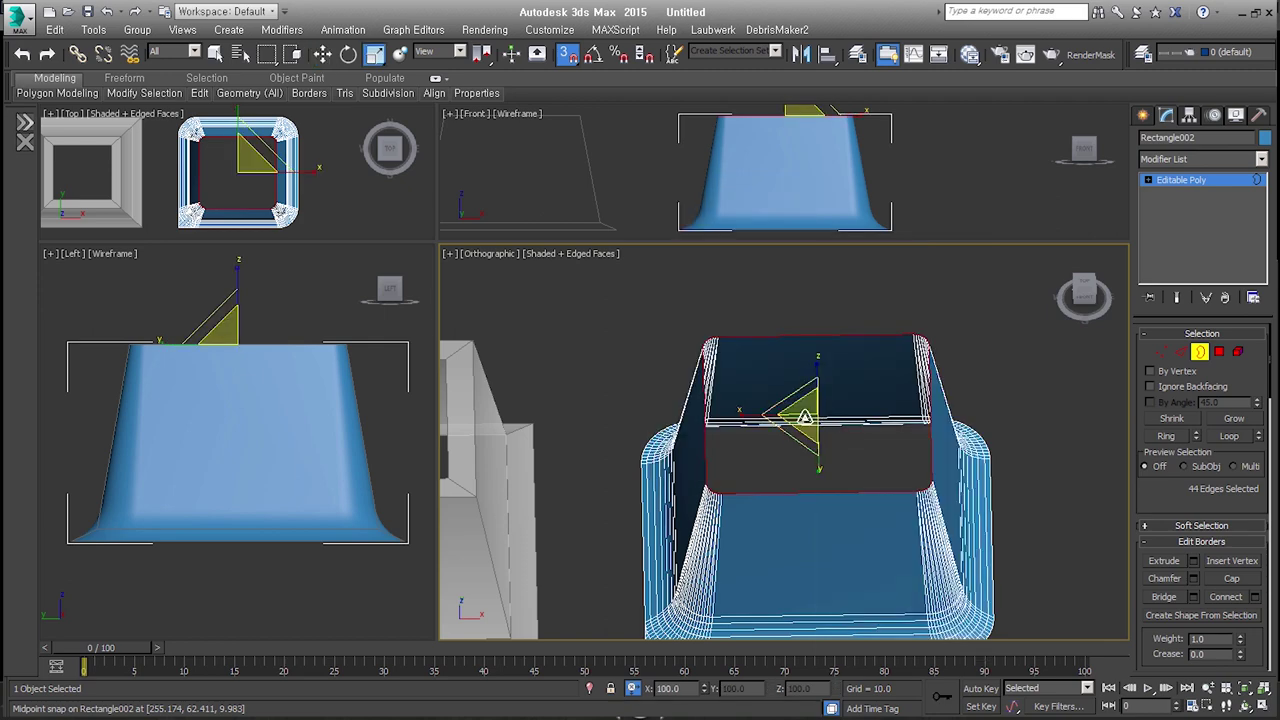
pyautogui.rightClick(808, 437)
pyautogui.click(823, 457)
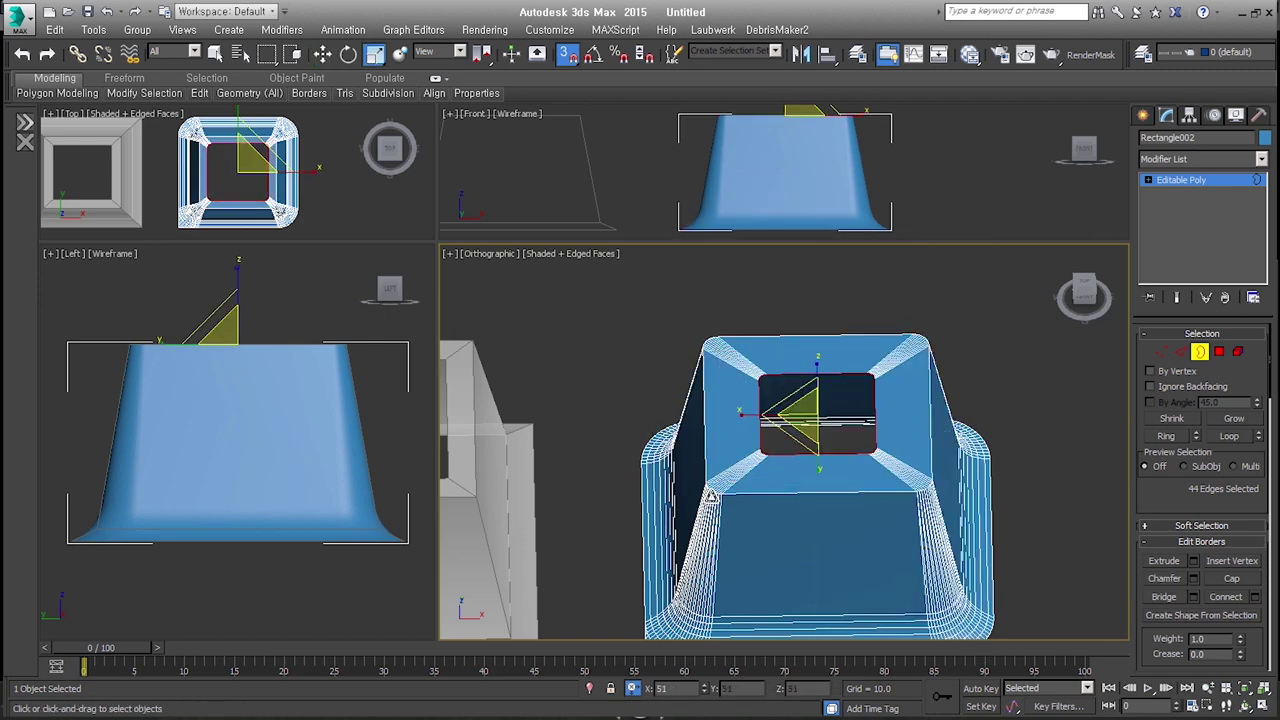
pyautogui.hotkey('ctrl', 'z')
pyautogui.keyDown('alt'); pyautogui.moveTo(808, 491); pyautogui.dragTo(814, 434, button='middle'); pyautogui.keyUp('alt')
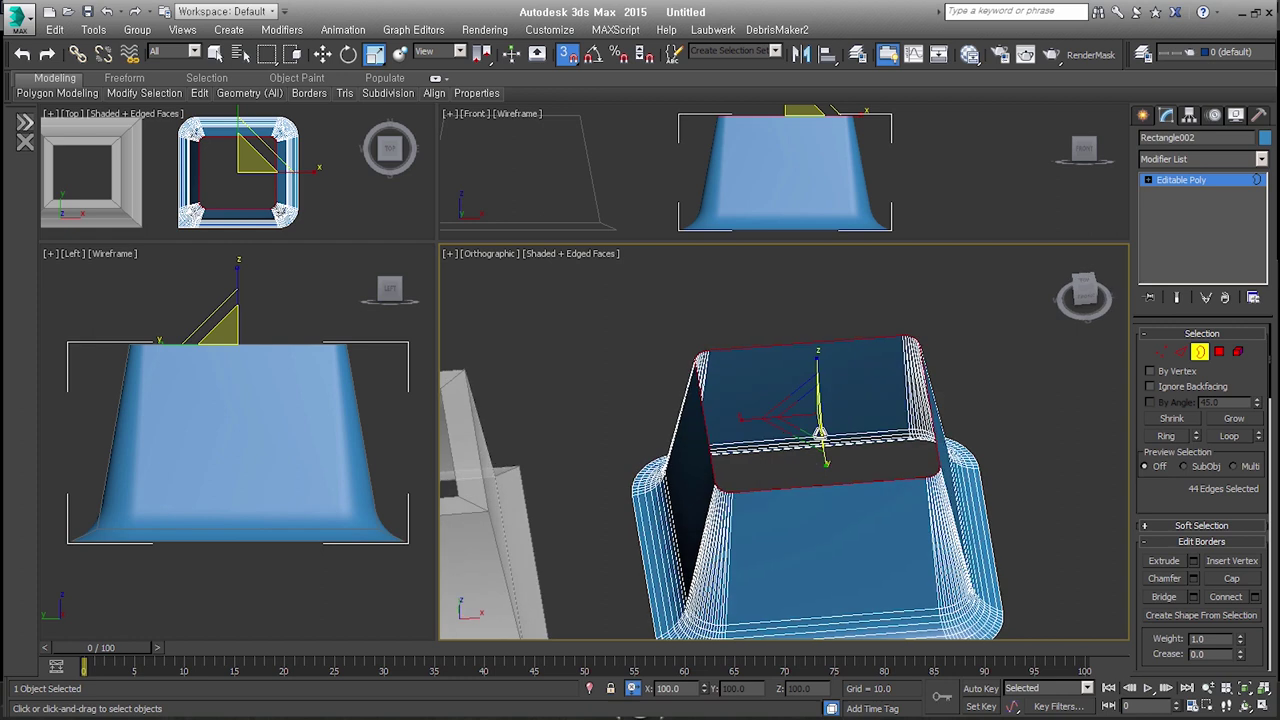
pyautogui.rightClick(788, 450)
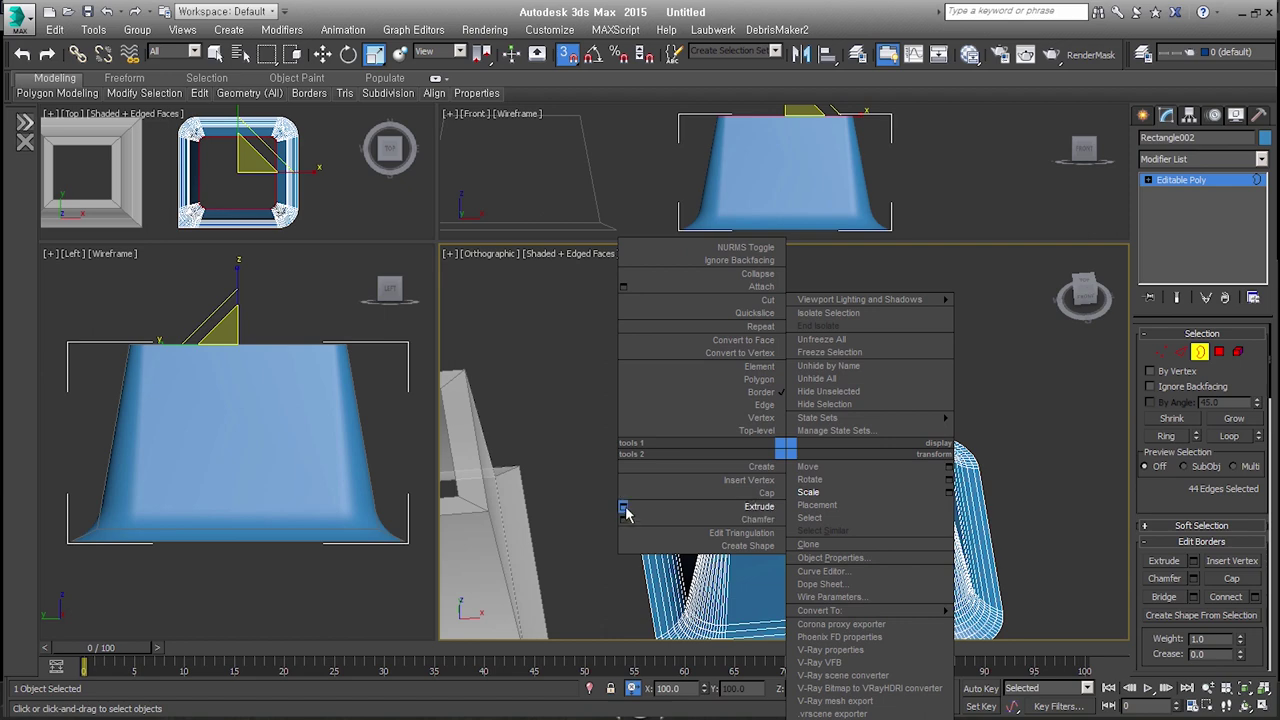
pyautogui.keyDown('alt'); pyautogui.moveTo(625, 512); pyautogui.dragTo(843, 430, button='middle'); pyautogui.keyUp('alt')
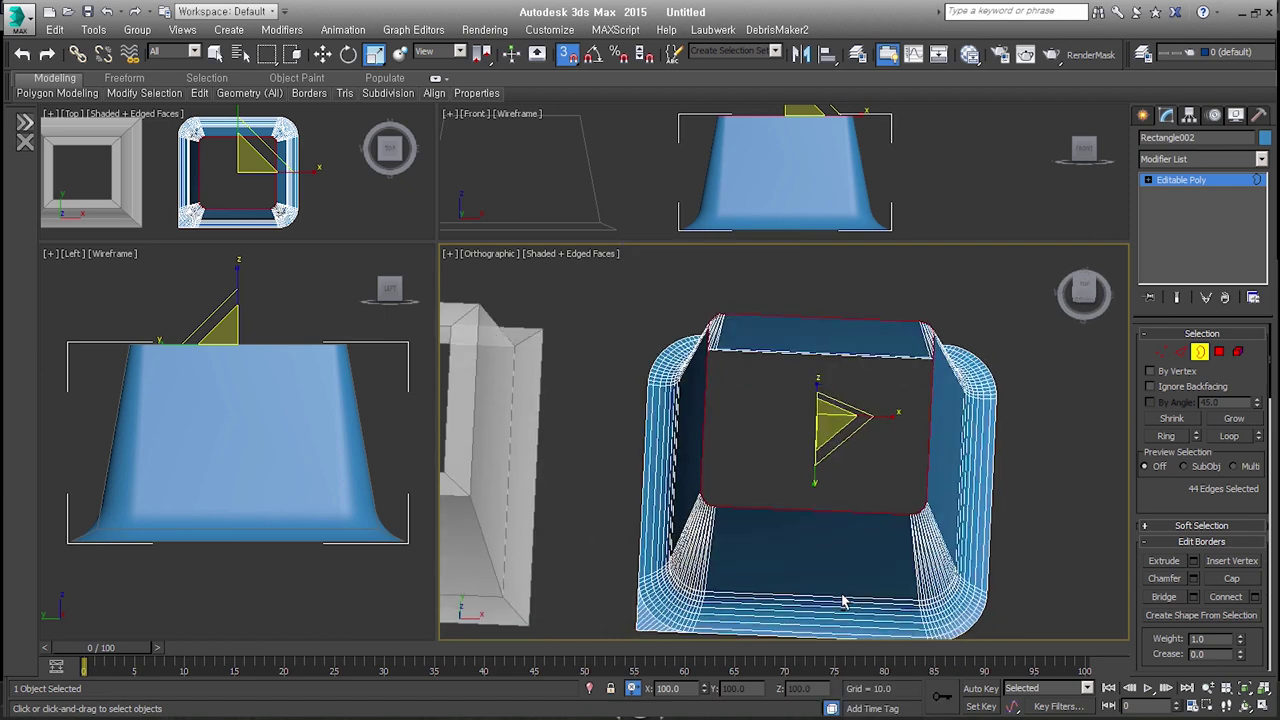
pyautogui.moveTo(843, 430)
pyautogui.keyDown('shift'); pyautogui.mouseDown()
pyautogui.moveTo(784, 393)
pyautogui.moveTo(821, 428)
pyautogui.mouseUp(); pyautogui.keyUp('shift')
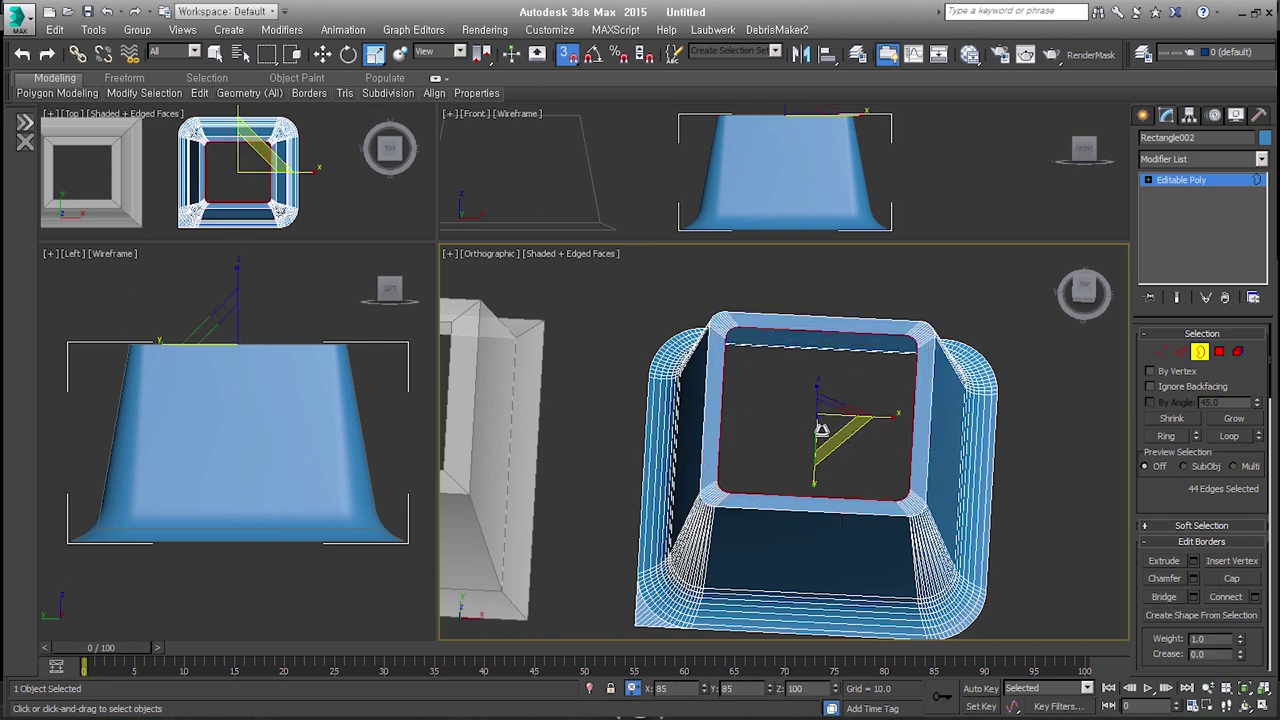
pyautogui.keyDown('alt'); pyautogui.moveTo(819, 428); pyautogui.dragTo(808, 486, button='middle'); pyautogui.keyUp('alt')
# - Extrude the inner border edges with height -9.25 and width 0
pyautogui.rightClick(801, 450)
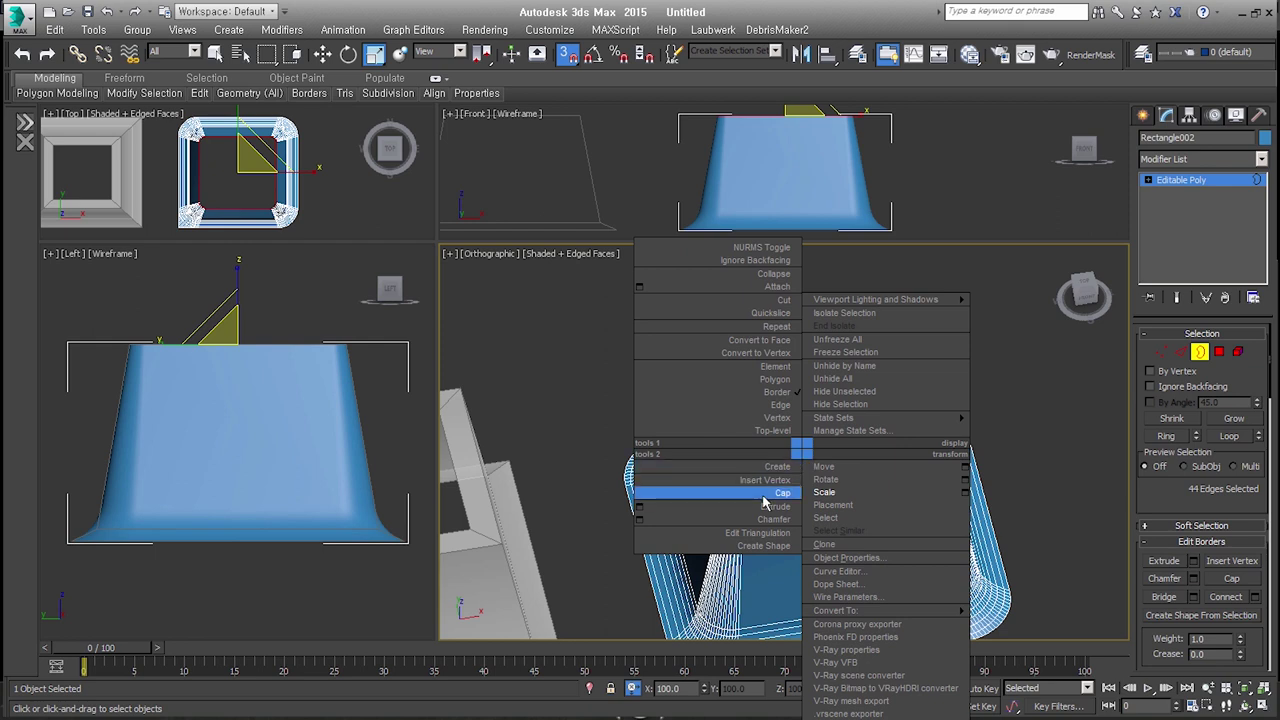
pyautogui.click(639, 507)
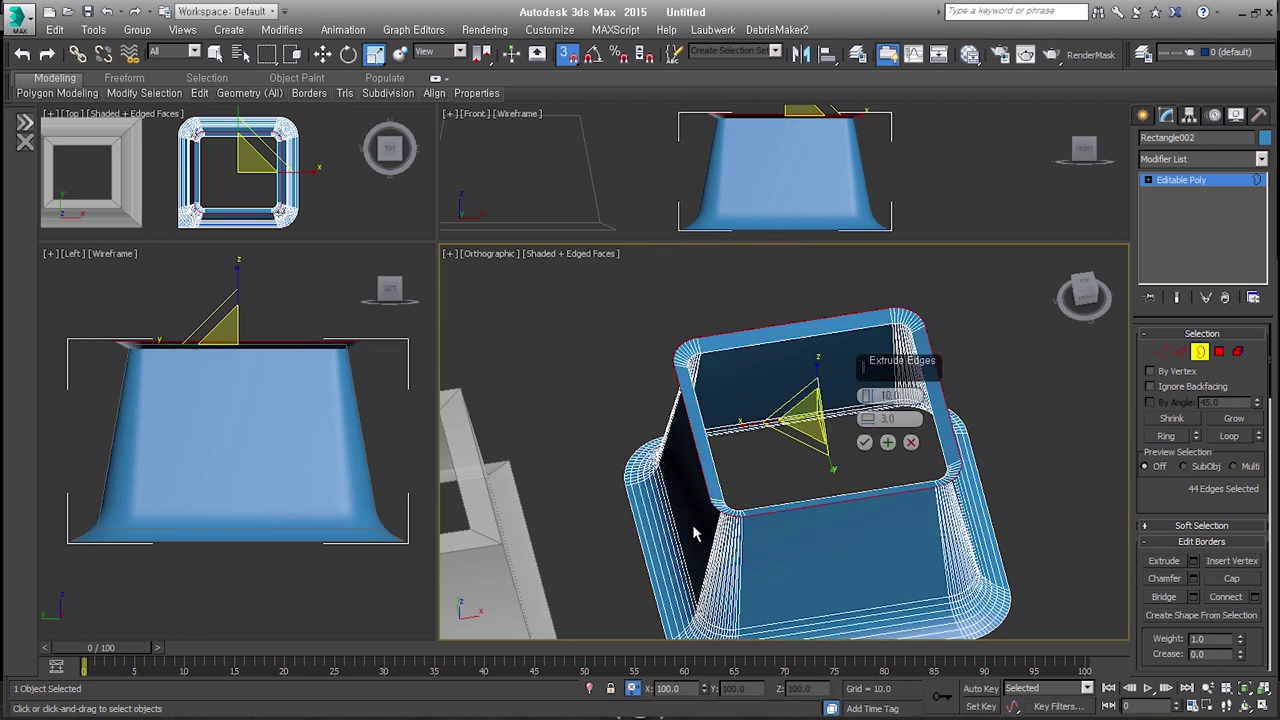
pyautogui.rightClick(868, 419)
pyautogui.rightClick(868, 397)
pyautogui.moveTo(867, 399); pyautogui.dragTo(870, 402)
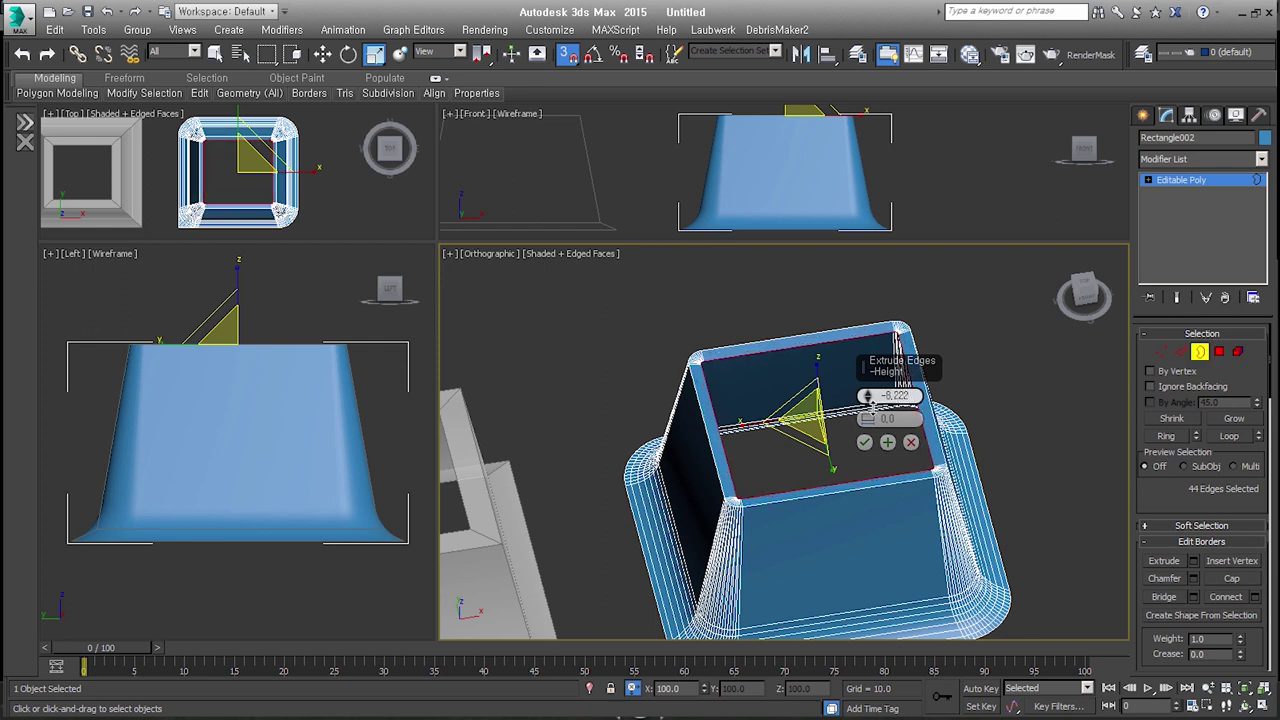
pyautogui.moveTo(871, 403); pyautogui.dragTo(870, 413)
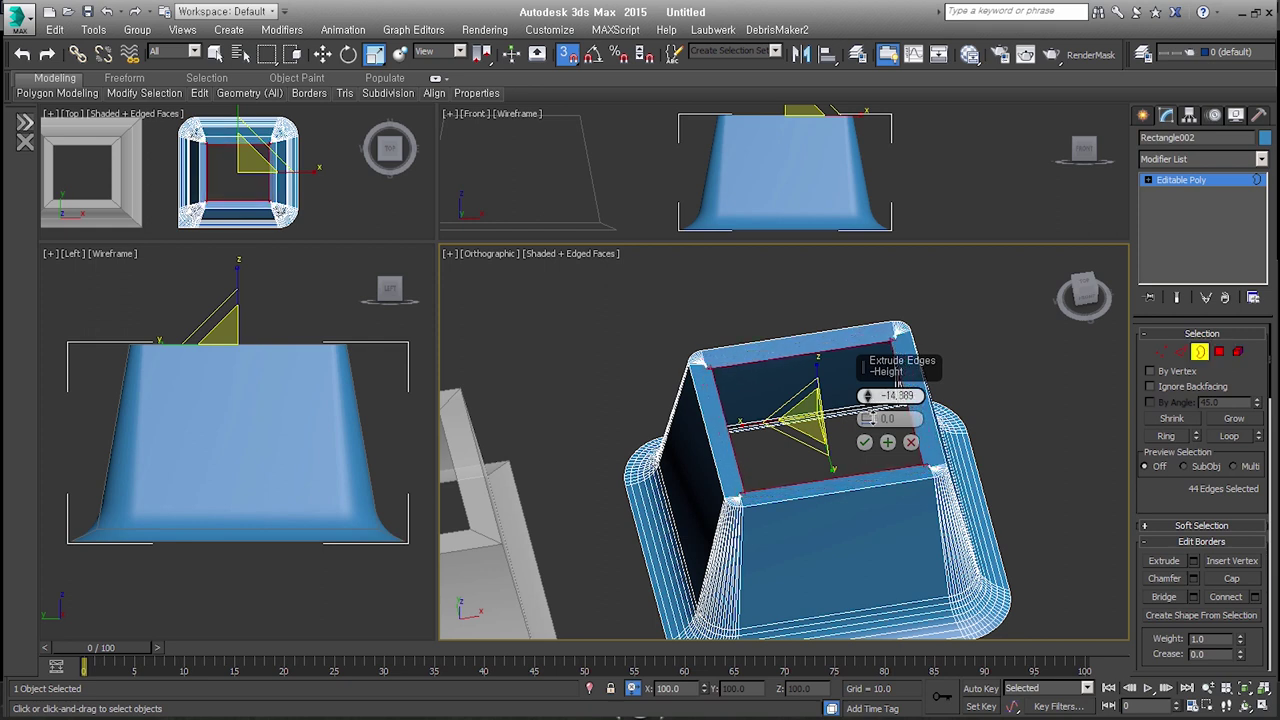
pyautogui.moveTo(877, 418); pyautogui.dragTo(875, 408)
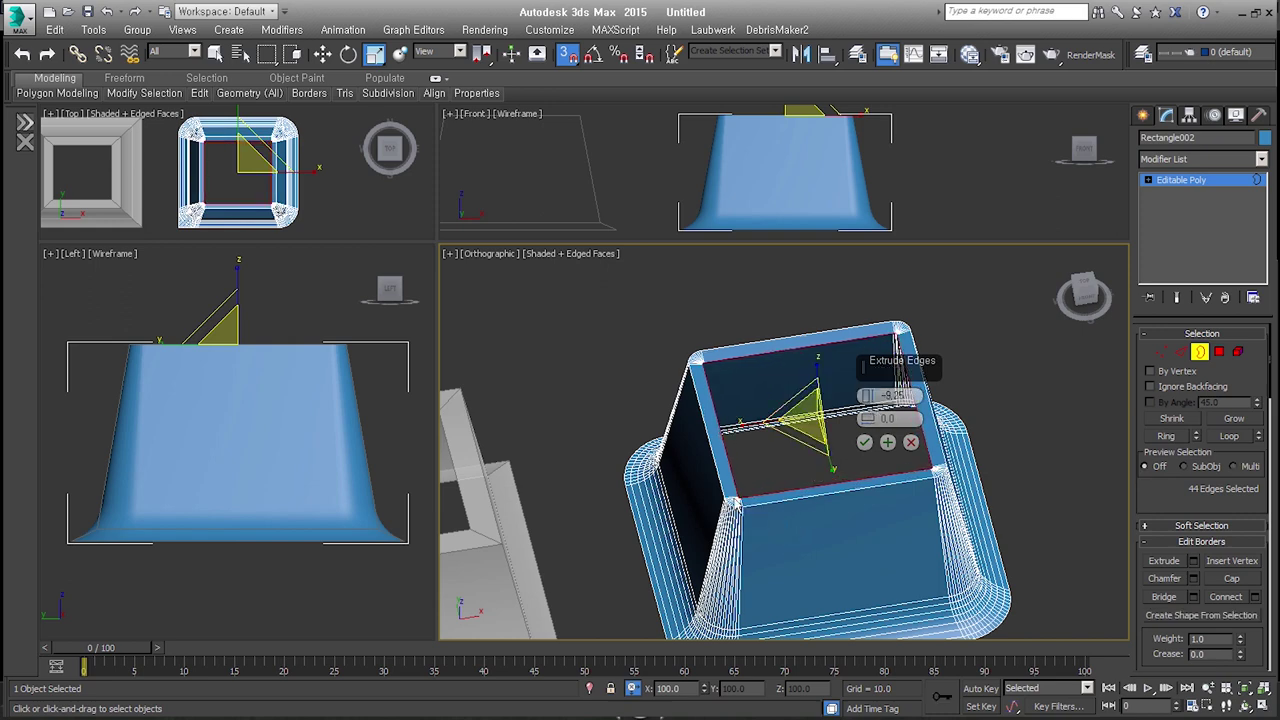
pyautogui.scroll(5, 735, 505)
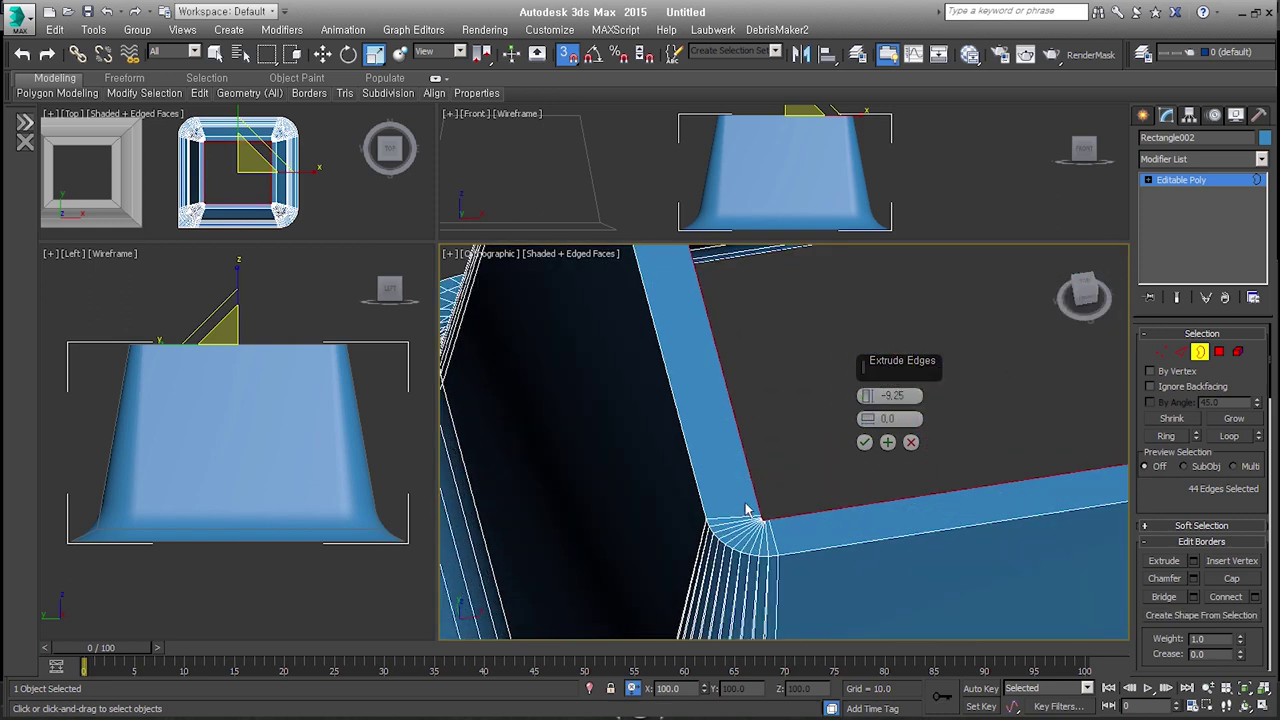
pyautogui.click(865, 443)
pyautogui.click(1160, 351)
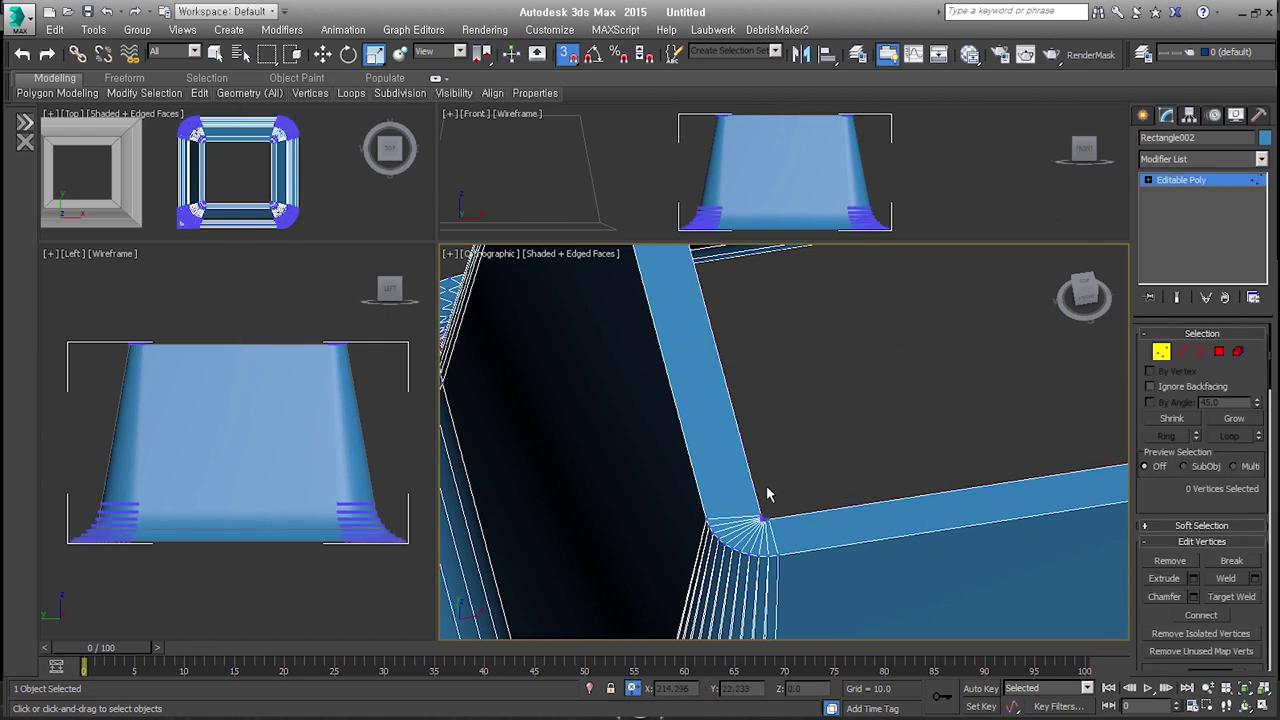
# - Inspect the rim's corner vertices from several angles
pyautogui.click(762, 521)
pyautogui.keyDown('alt'); pyautogui.moveTo(857, 486); pyautogui.dragTo(628, 410, button='middle'); pyautogui.keyUp('alt')
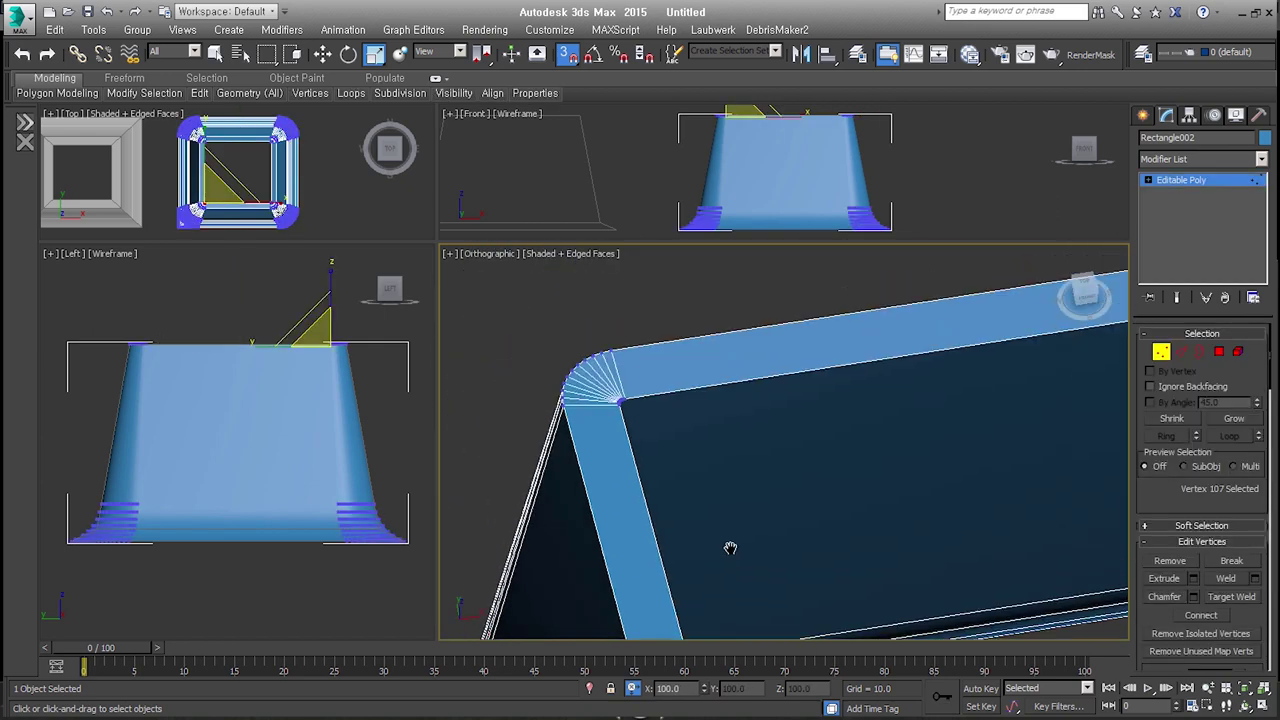
pyautogui.click(641, 383)
pyautogui.moveTo(1014, 479)
pyautogui.keyDown('alt'); pyautogui.mouseDown(button='middle')
pyautogui.moveTo(839, 432)
pyautogui.moveTo(848, 400)
pyautogui.mouseUp(button='middle'); pyautogui.keyUp('alt')
pyautogui.moveTo(805, 395); pyautogui.dragTo(868, 352)
pyautogui.moveTo(871, 523)
pyautogui.keyDown('alt'); pyautogui.mouseDown(button='middle')
pyautogui.moveTo(849, 549)
pyautogui.moveTo(860, 463)
pyautogui.moveTo(872, 510)
pyautogui.mouseUp(button='middle'); pyautogui.keyUp('alt')
pyautogui.moveTo(870, 502); pyautogui.dragTo(910, 545)
pyautogui.keyDown('alt'); pyautogui.moveTo(909, 543); pyautogui.dragTo(894, 503, button='middle'); pyautogui.keyUp('alt')
# - Move the inner rim border down into the shell with snapping off
pyautogui.click(1199, 351)
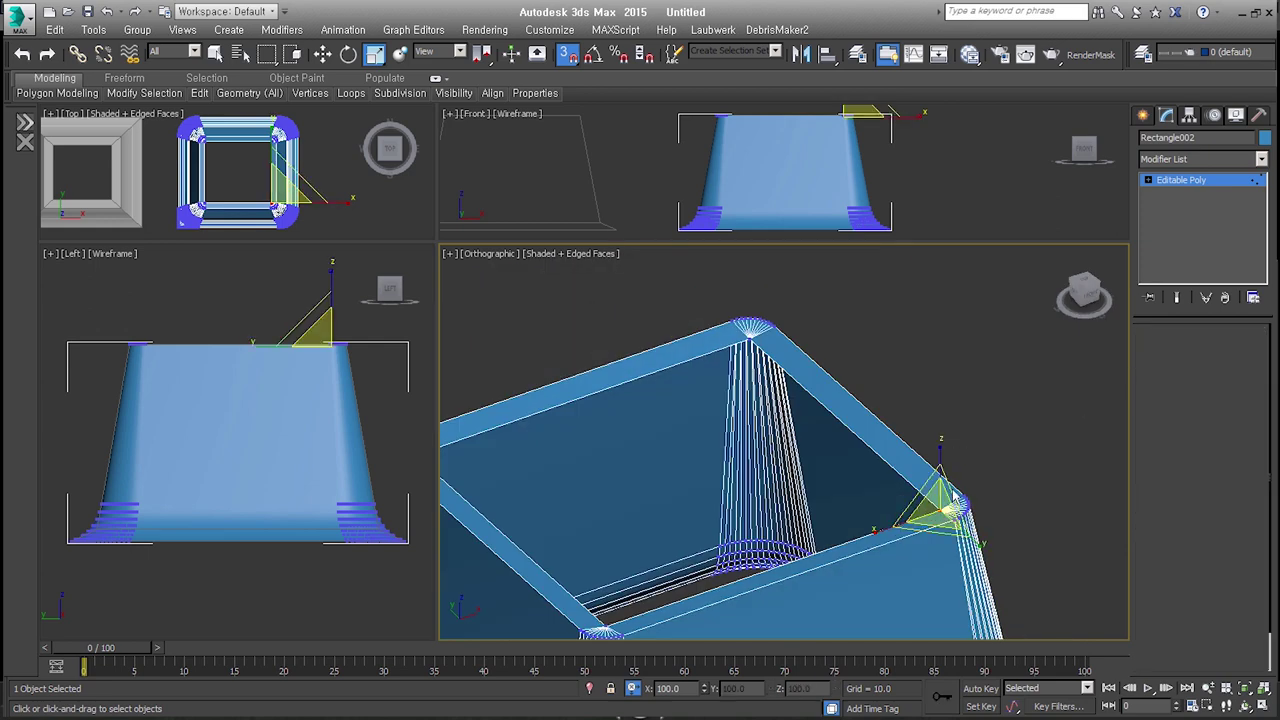
pyautogui.click(851, 428)
pyautogui.keyDown('alt'); pyautogui.moveTo(851, 428); pyautogui.dragTo(806, 423, button='middle'); pyautogui.keyUp('alt')
pyautogui.rightClick(806, 423)
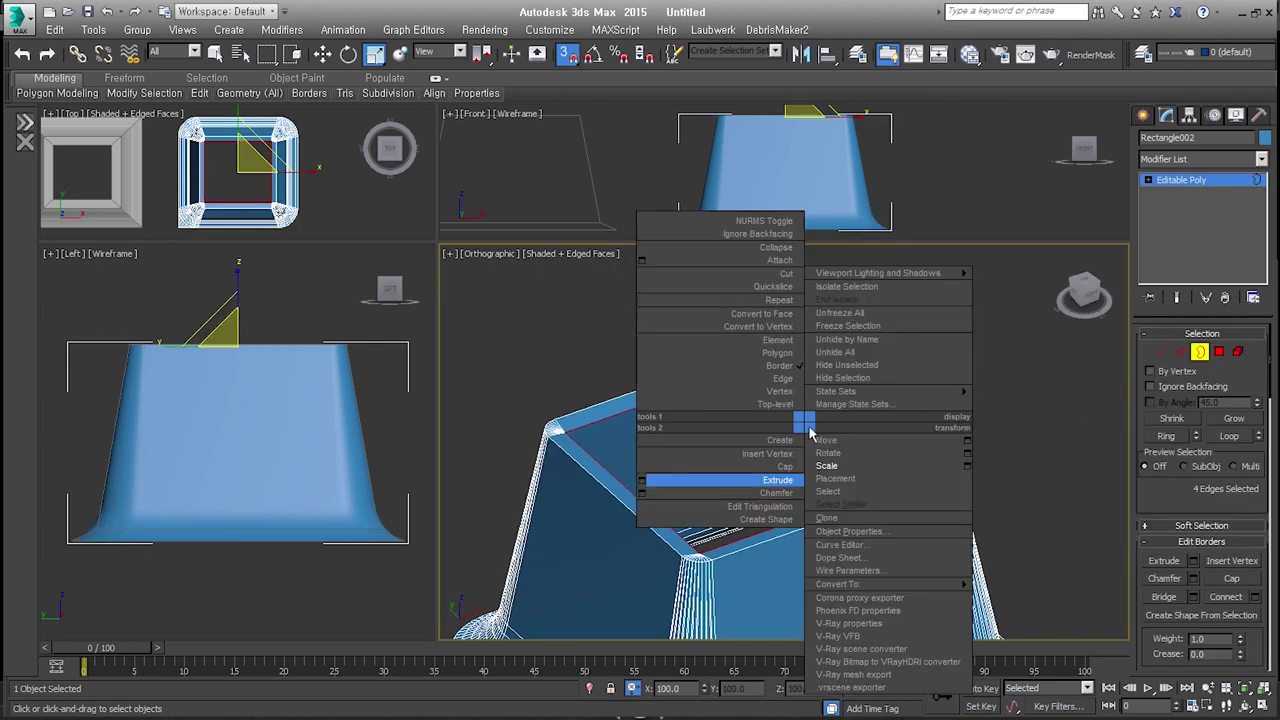
pyautogui.click(740, 449)
pyautogui.keyDown('alt'); pyautogui.moveTo(740, 449); pyautogui.dragTo(775, 482, button='middle'); pyautogui.keyUp('alt')
pyautogui.press('s')
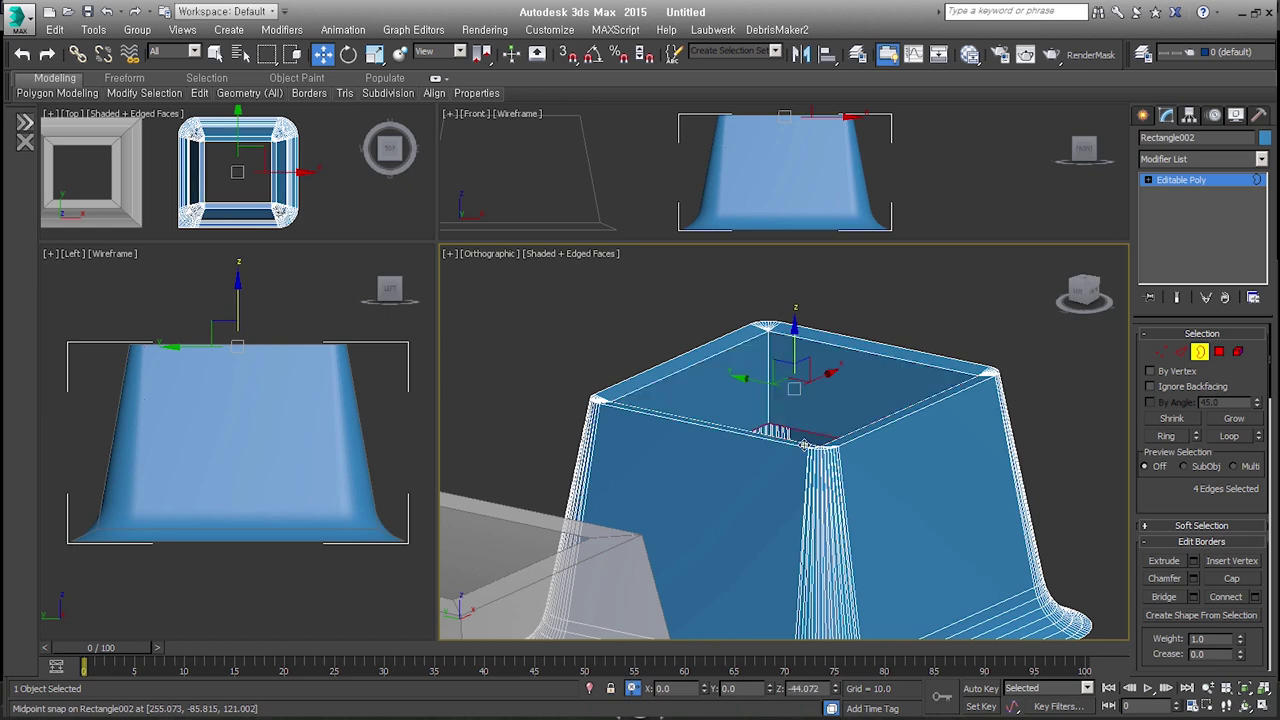
pyautogui.scroll(-5, 898, 496)
pyautogui.keyDown('alt'); pyautogui.moveTo(898, 496); pyautogui.dragTo(880, 525, button='middle'); pyautogui.keyUp('alt')
pyautogui.scroll(5, 872, 538)
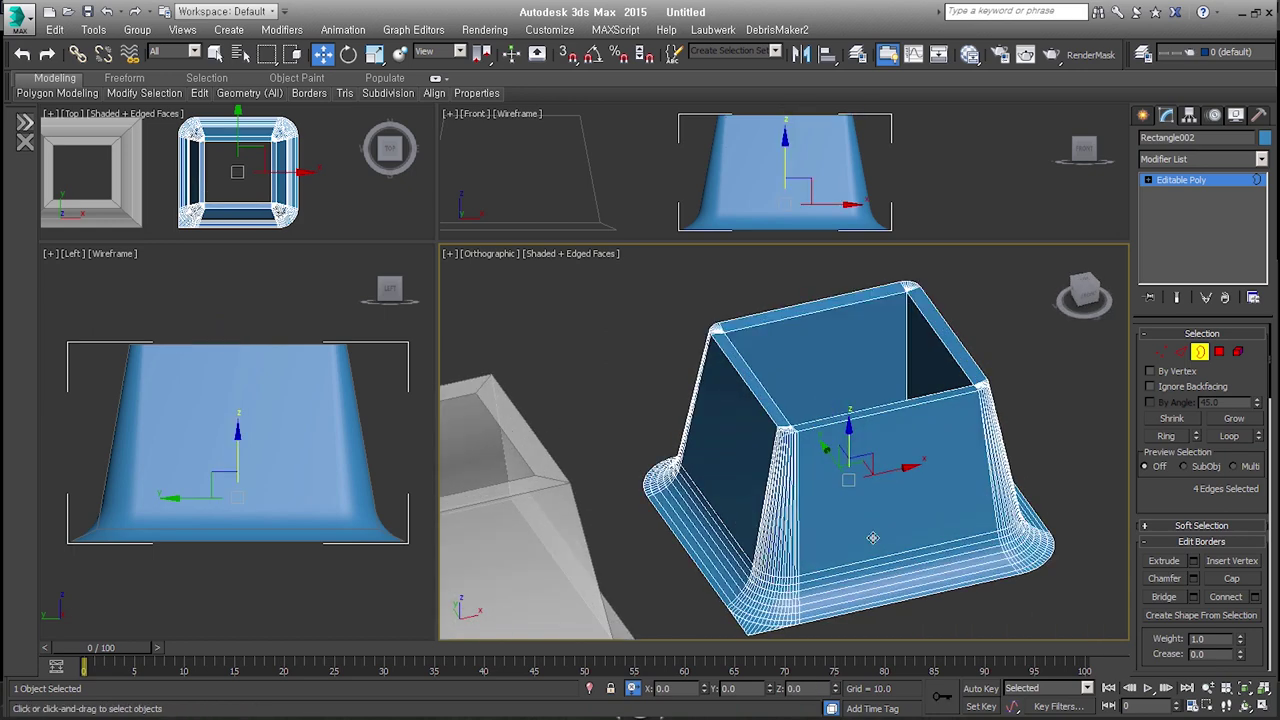
pyautogui.keyDown('alt'); pyautogui.moveTo(970, 510); pyautogui.dragTo(925, 492, button='middle'); pyautogui.keyUp('alt')
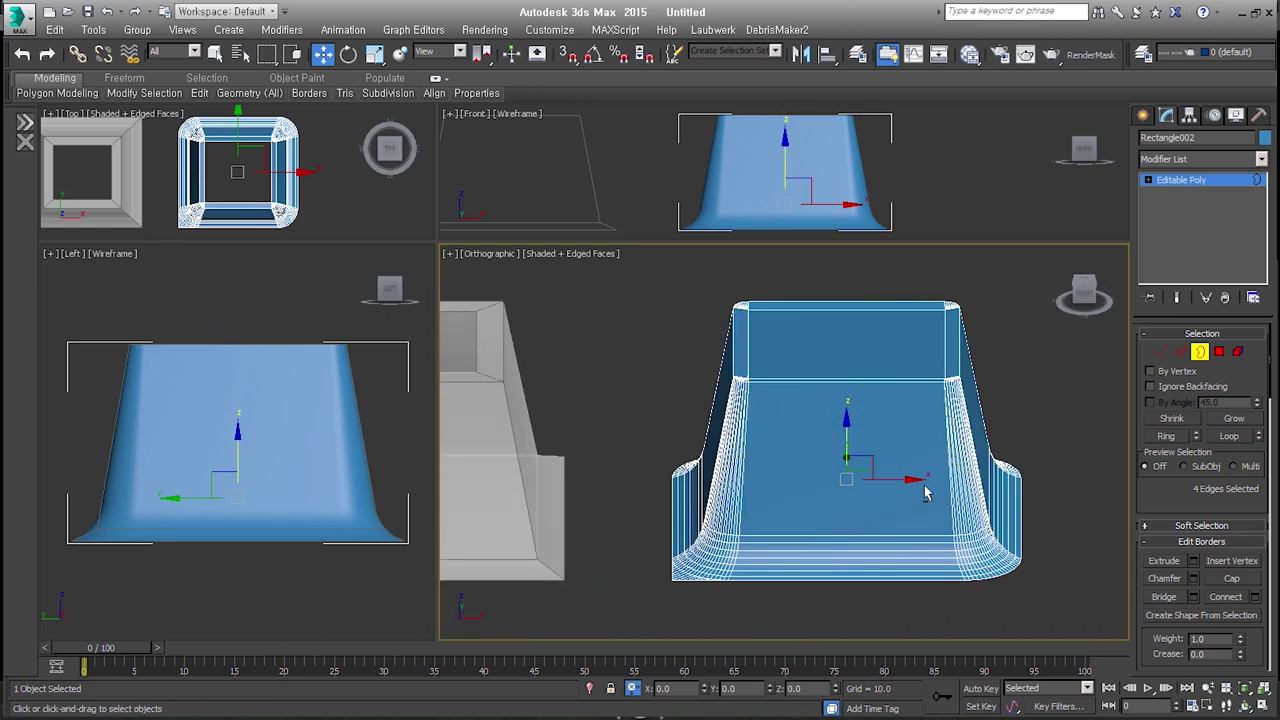
pyautogui.click(1200, 352)
pyautogui.scroll(-4, 810, 505)
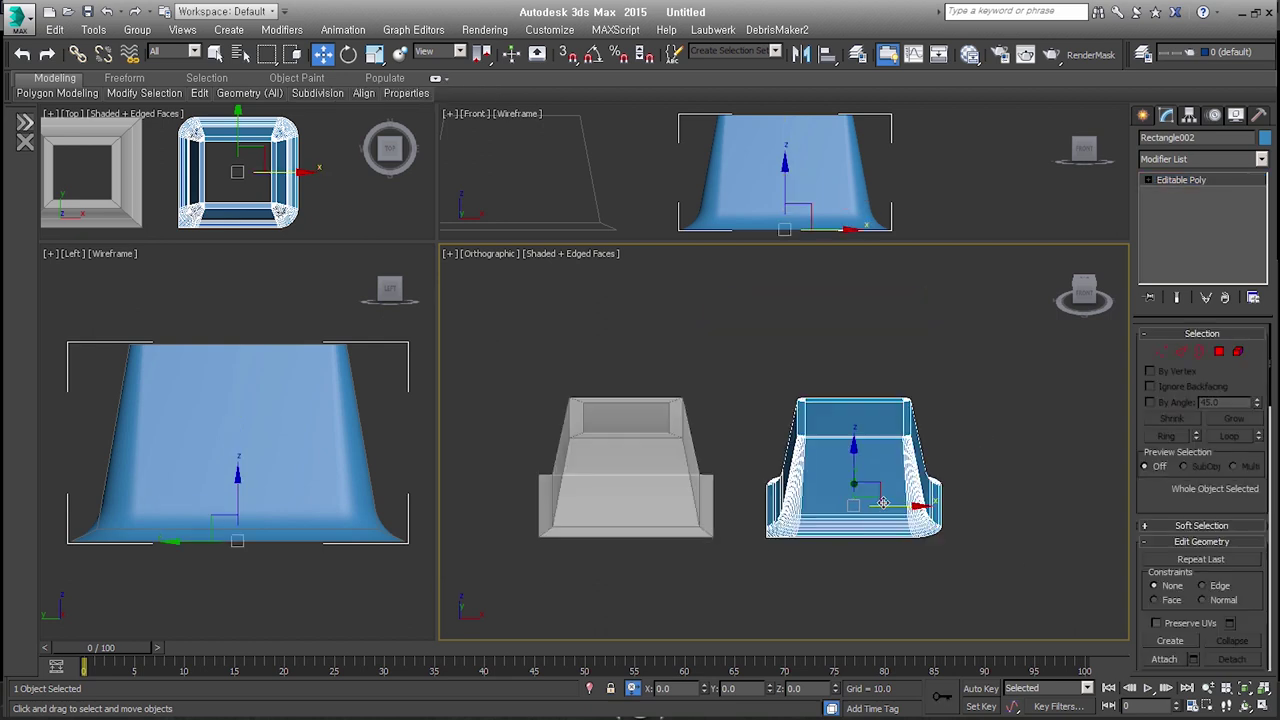
# - Select the blue Rectangle002 shell instead of the grey box
pyautogui.keyDown('alt'); pyautogui.moveTo(810, 505); pyautogui.dragTo(826, 560, button='middle'); pyautogui.keyUp('alt')
pyautogui.click(817, 597)
pyautogui.click(728, 528)
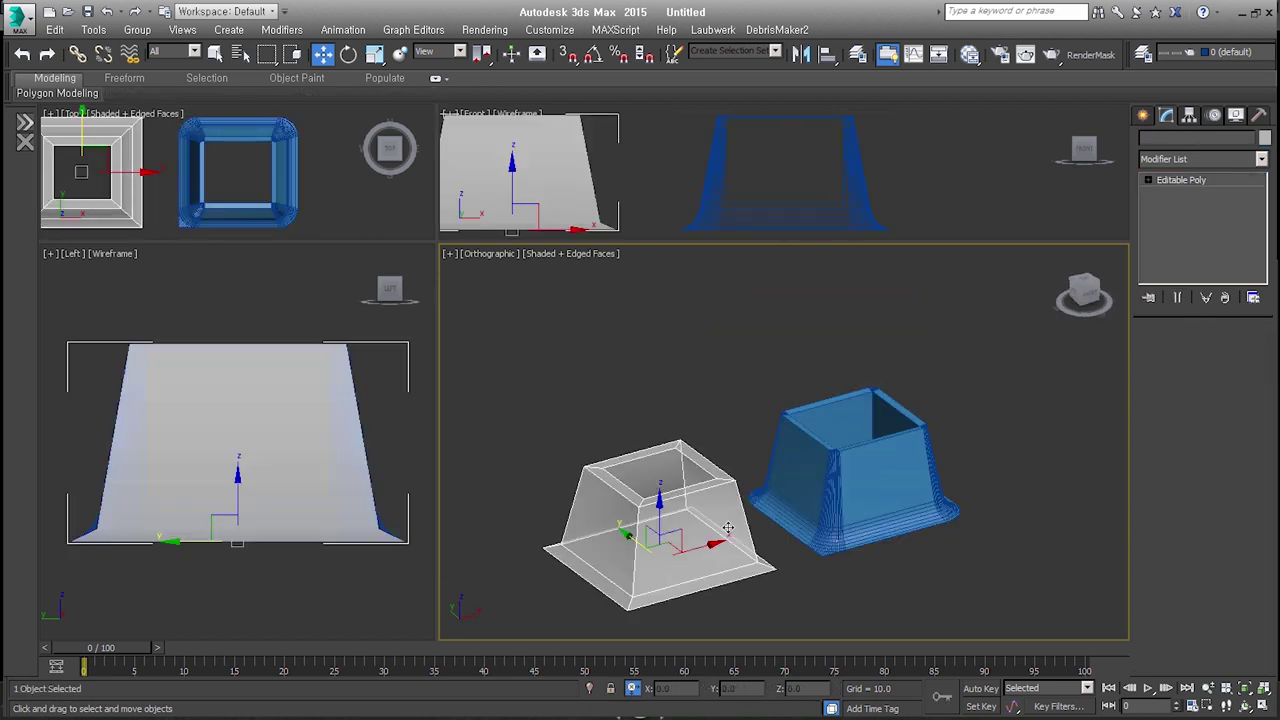
pyautogui.click(916, 462)
pyautogui.scroll(5, 820, 540)
pyautogui.scroll(2, 843, 484)
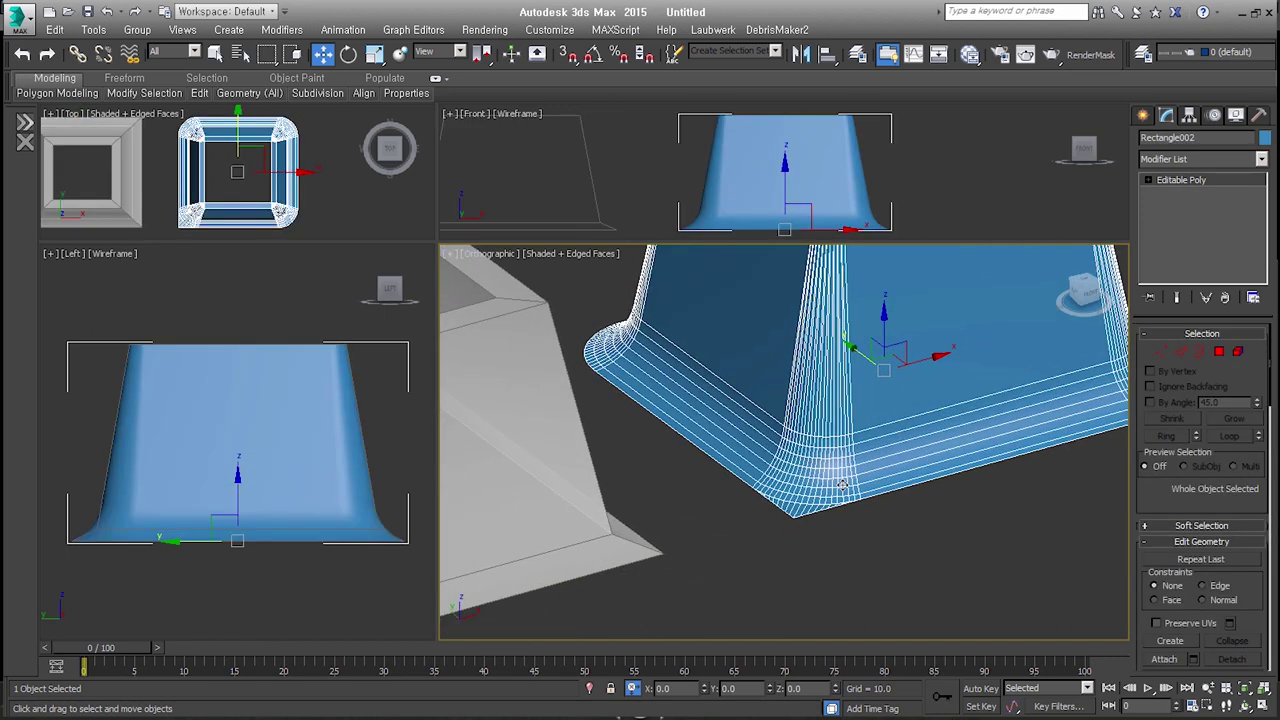
pyautogui.moveTo(843, 484); pyautogui.dragTo(833, 520, button='middle')
pyautogui.scroll(-6, 799, 497)
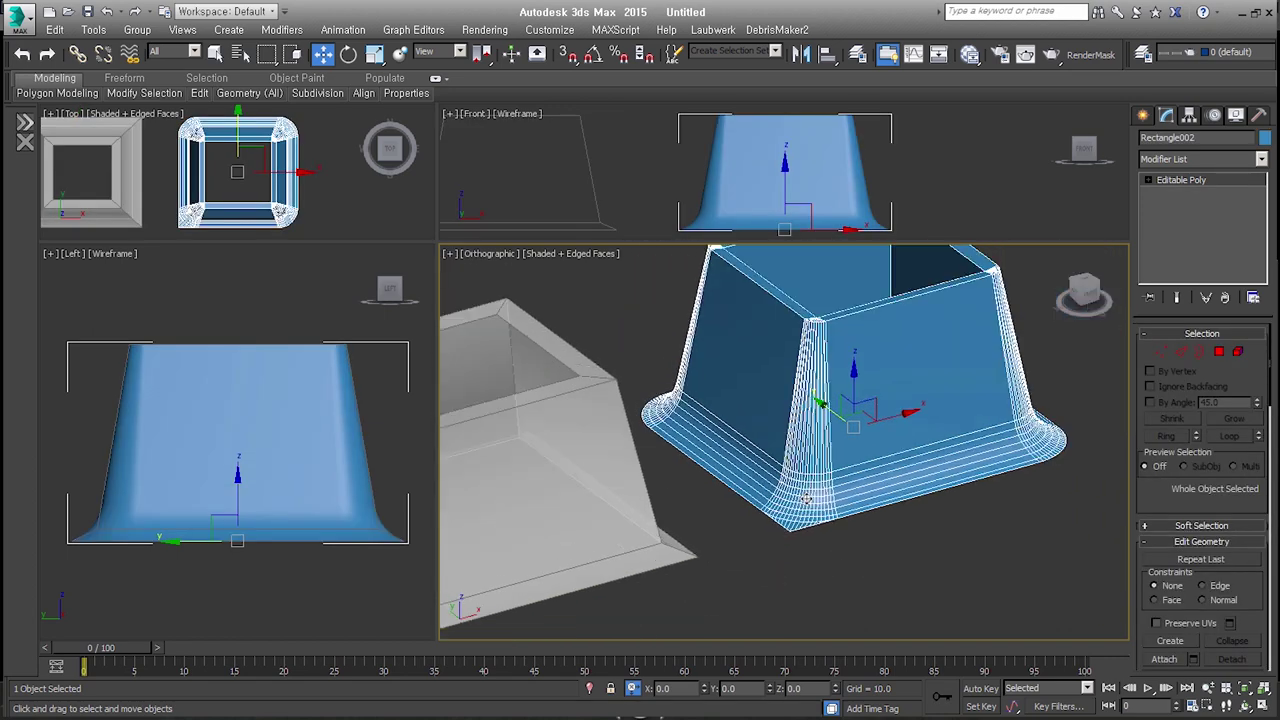
pyautogui.keyDown('alt'); pyautogui.moveTo(810, 504); pyautogui.dragTo(828, 534, button='middle'); pyautogui.keyUp('alt')
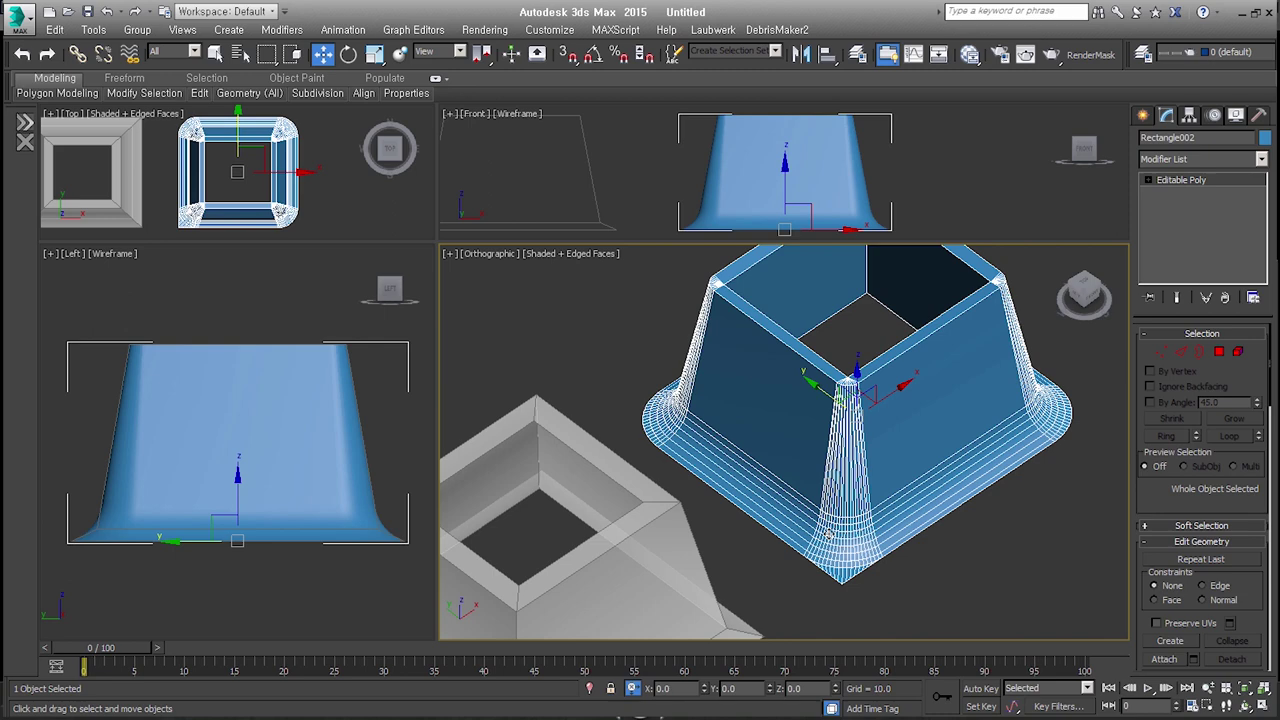
# - Centre the gizmo and add a Symmetry modifier mirroring across X
pyautogui.press('Insert')
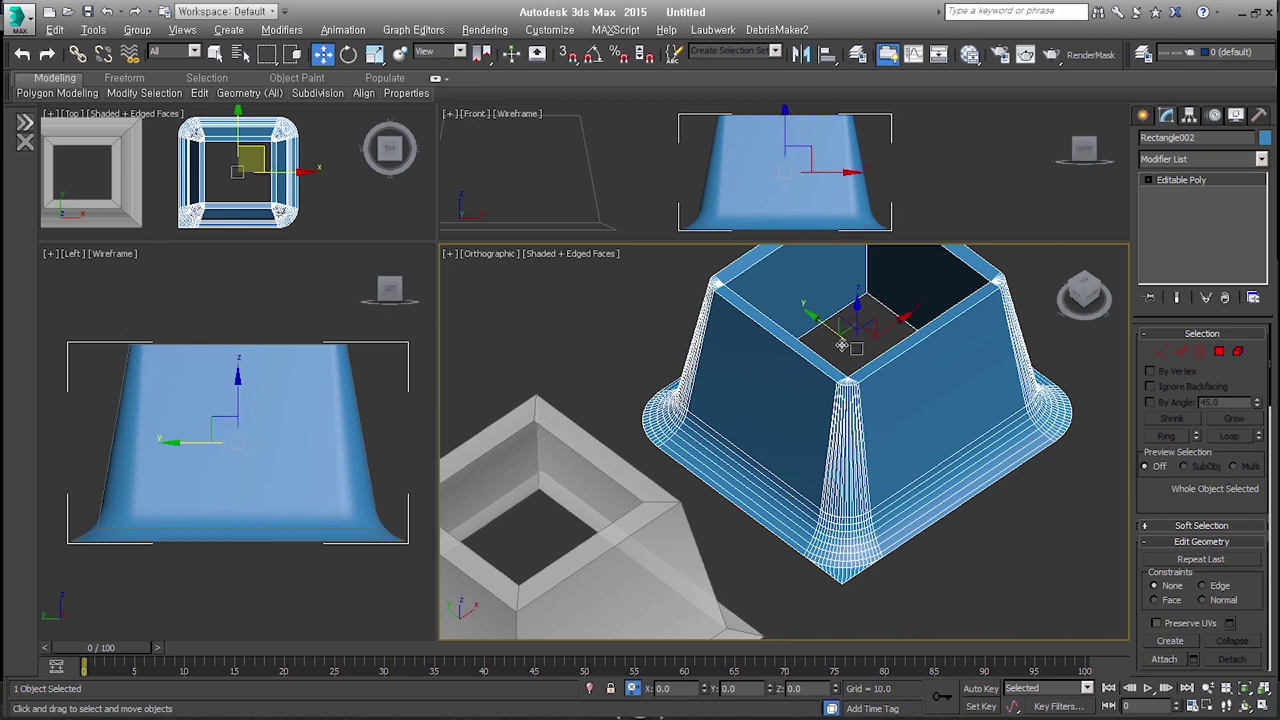
pyautogui.moveTo(842, 345); pyautogui.dragTo(834, 395, button='middle')
pyautogui.hotkey('alt', 's')
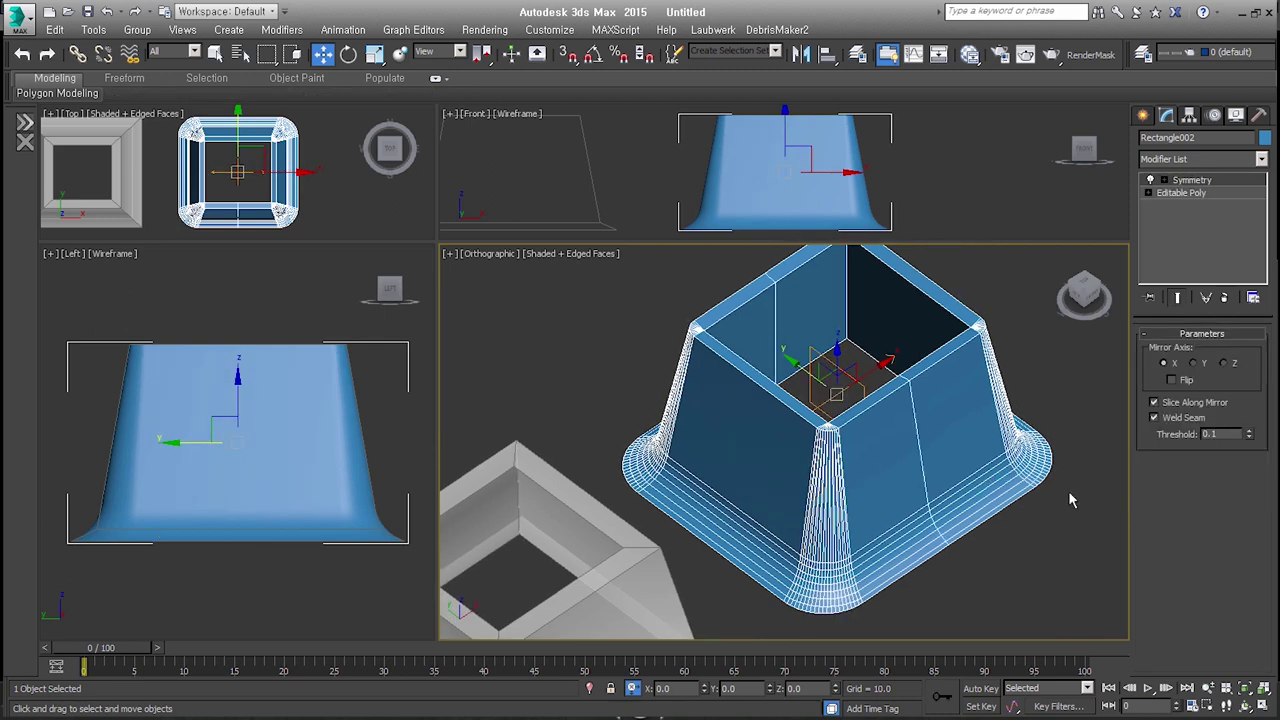
# - Flip the X Symmetry and add a second flipped Symmetry across Y
pyautogui.keyDown('alt'); pyautogui.moveTo(1076, 499); pyautogui.dragTo(1049, 484, button='middle'); pyautogui.keyUp('alt')
pyautogui.click(1172, 380)
pyautogui.hotkey('alt', 's')
pyautogui.click(1193, 363)
pyautogui.click(1184, 381)
pyautogui.moveTo(1100, 500)
pyautogui.keyDown('alt'); pyautogui.mouseDown(button='middle')
pyautogui.moveTo(1166, 516)
pyautogui.moveTo(917, 553)
pyautogui.mouseUp(button='middle'); pyautogui.keyUp('alt')
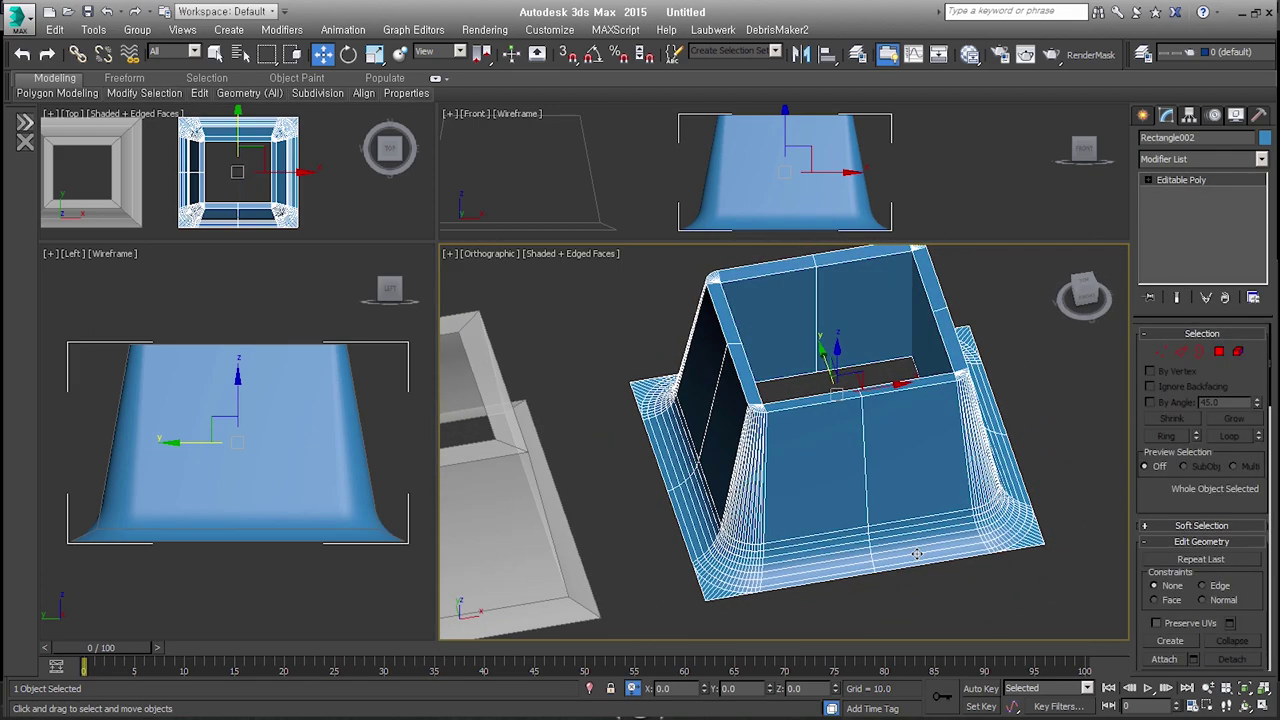
pyautogui.press('2')
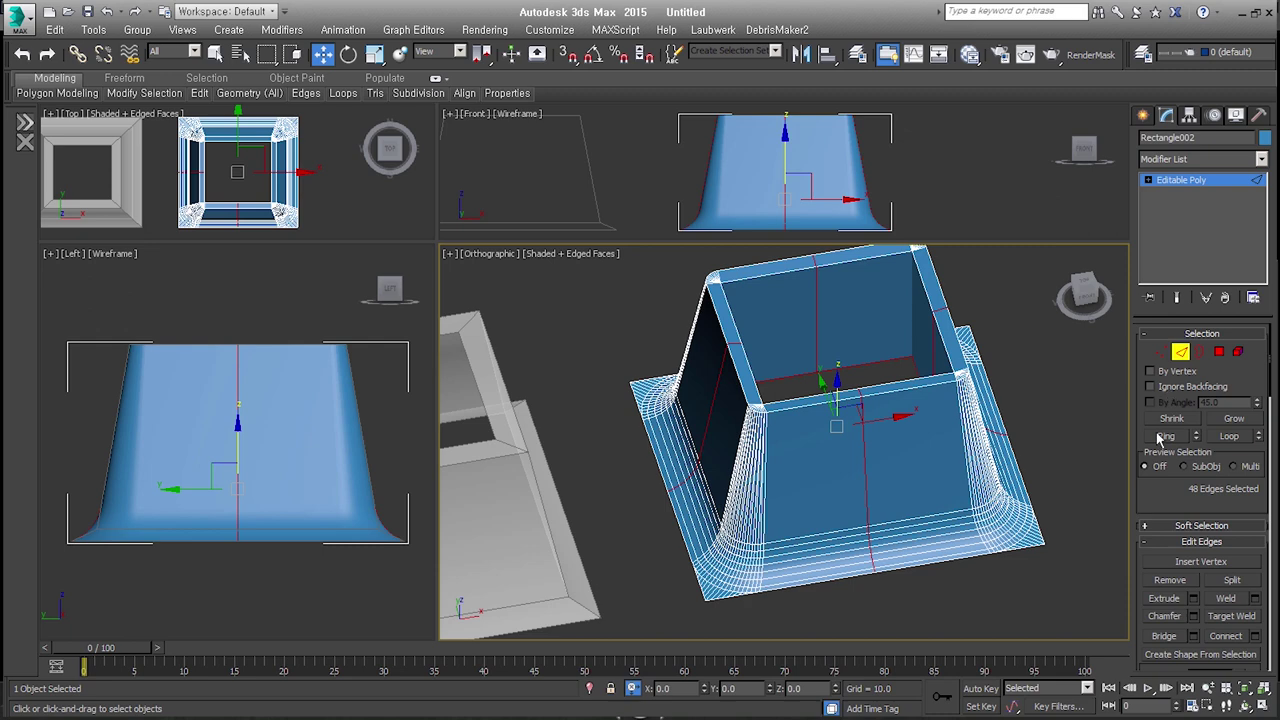
pyautogui.click(975, 577)
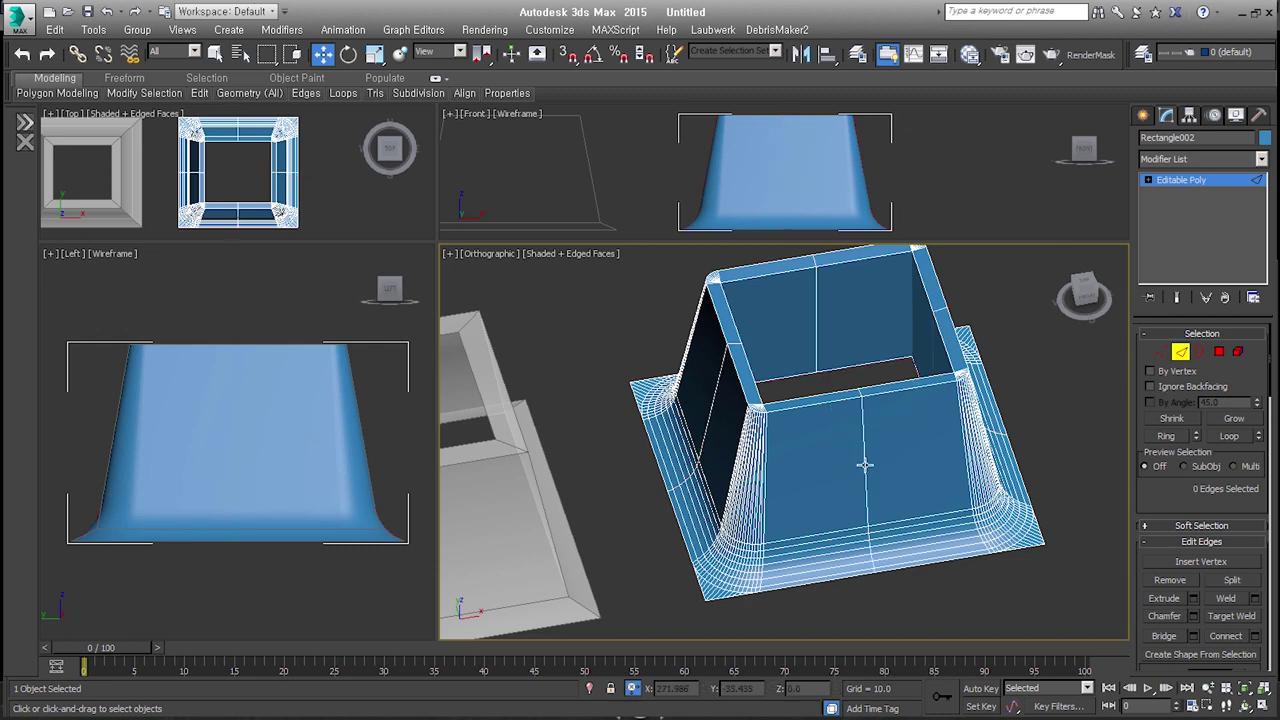
pyautogui.moveTo(862, 523)
pyautogui.keyDown('alt'); pyautogui.mouseDown(button='middle')
pyautogui.moveTo(849, 528)
pyautogui.moveTo(893, 510)
pyautogui.mouseUp(button='middle'); pyautogui.keyUp('alt')
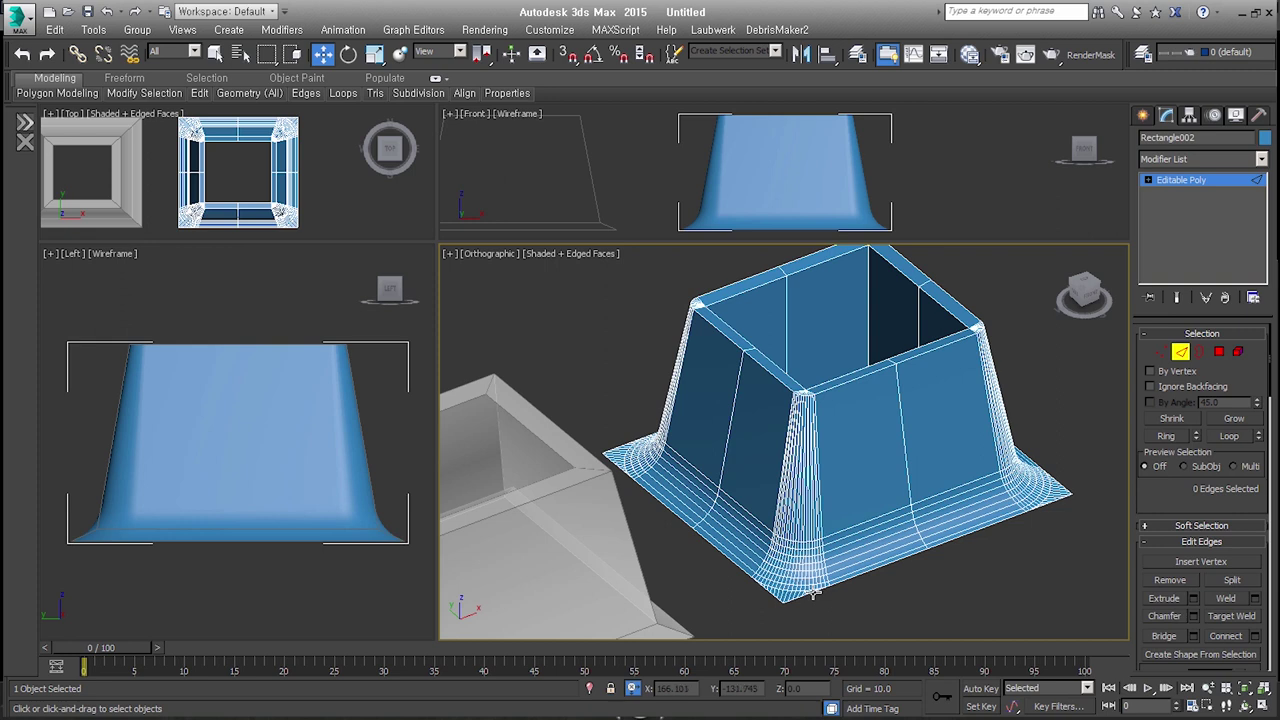
pyautogui.scroll(-2, 815, 590)
pyautogui.scroll(-2, 829, 563)
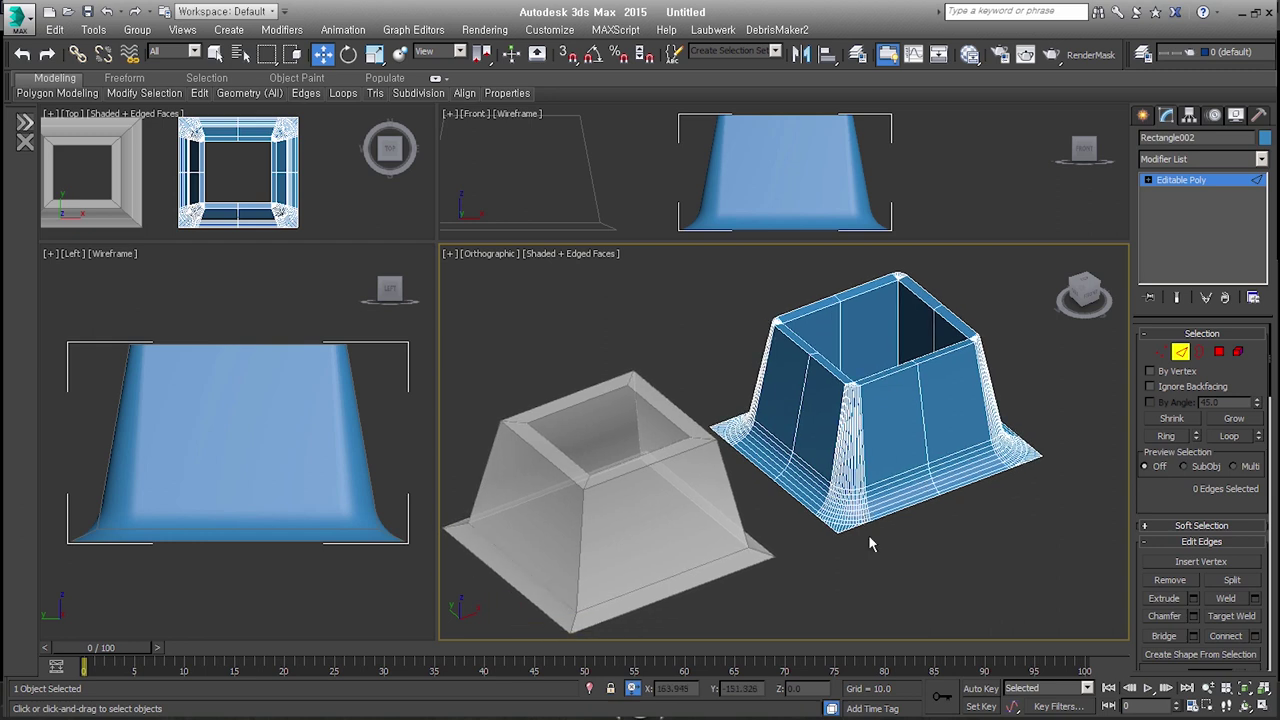
pyautogui.click(1180, 351)
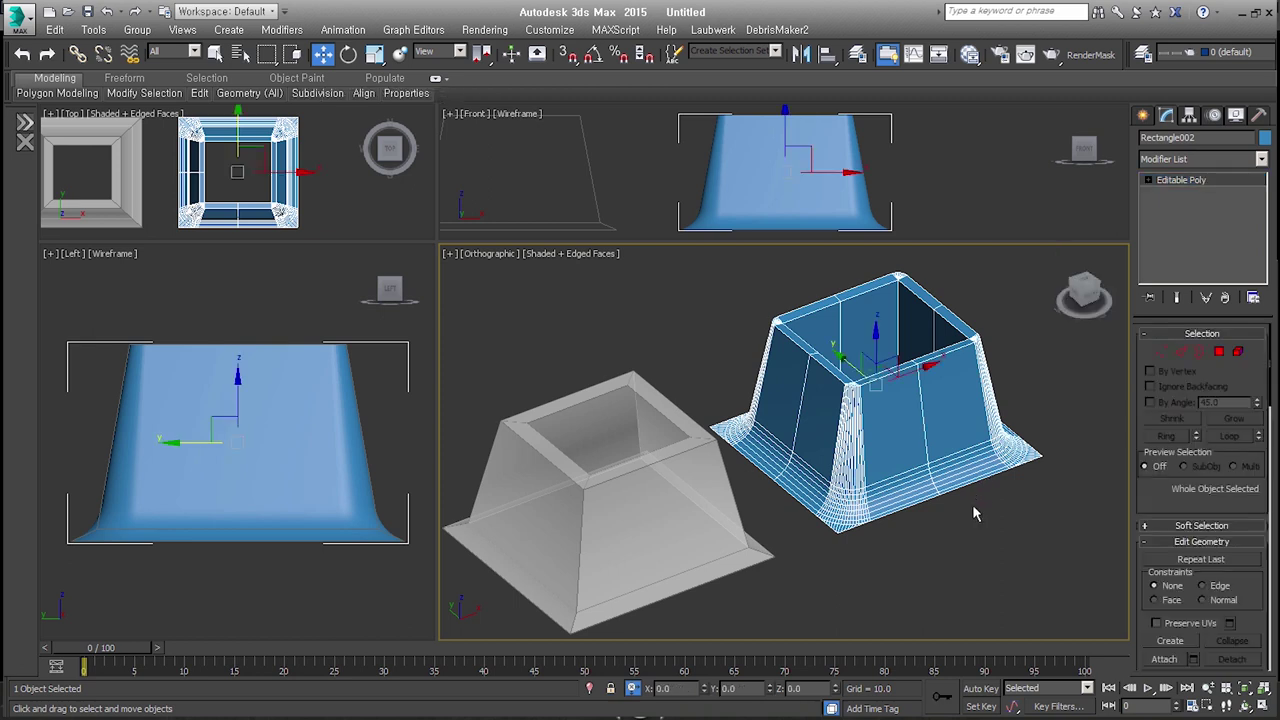